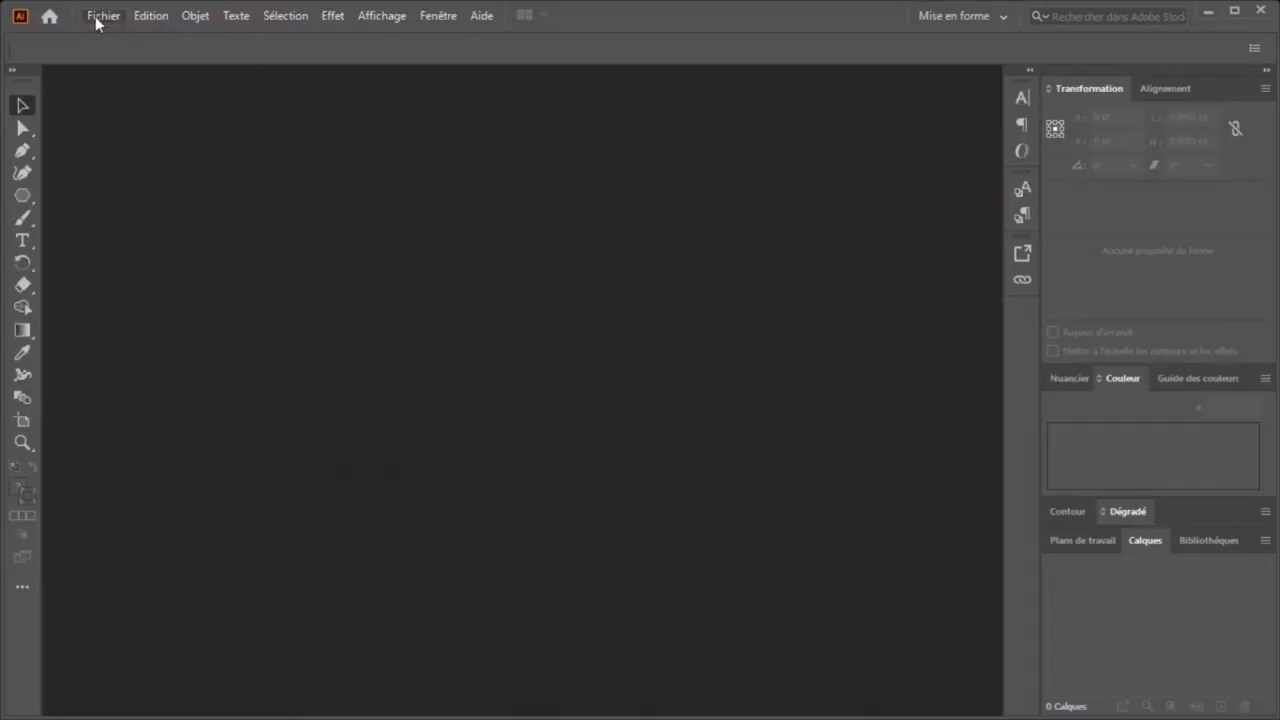
Step: Create a new 1080 × 1080 px document, Sans titre - 2
{"action": "left_click", "coordinate": [100, 15]}
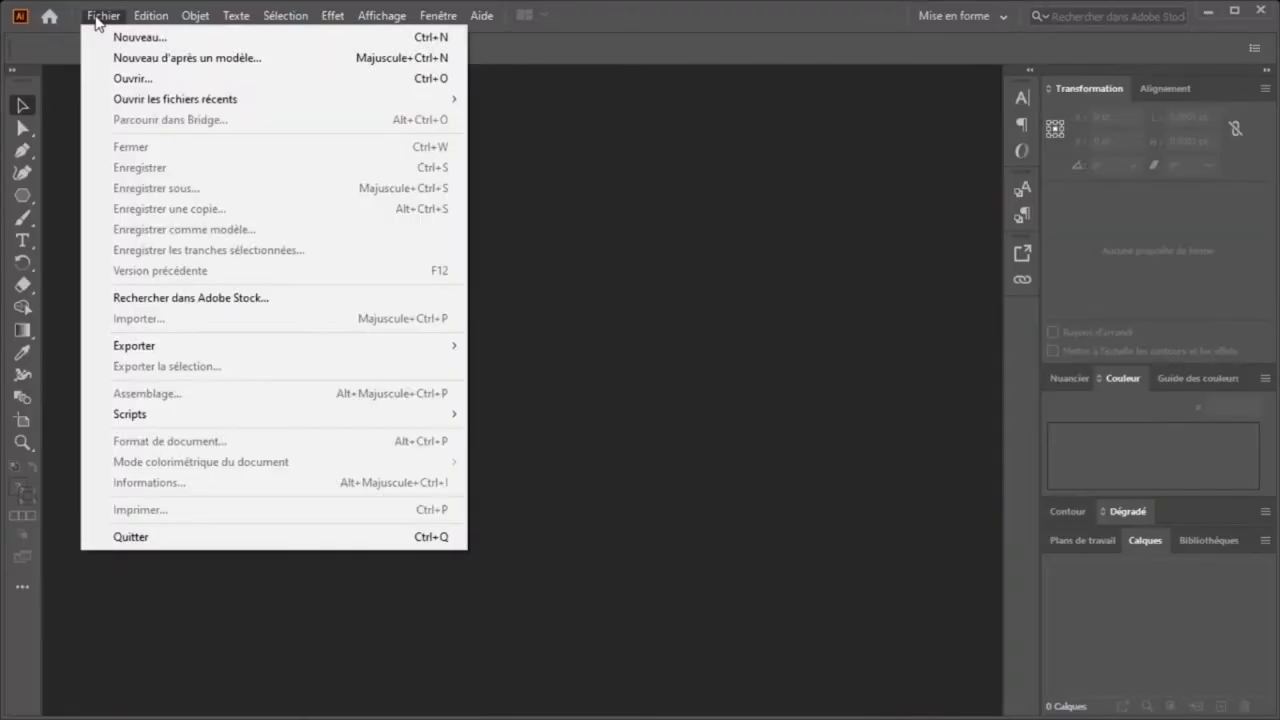
{"action": "left_click", "coordinate": [170, 37]}
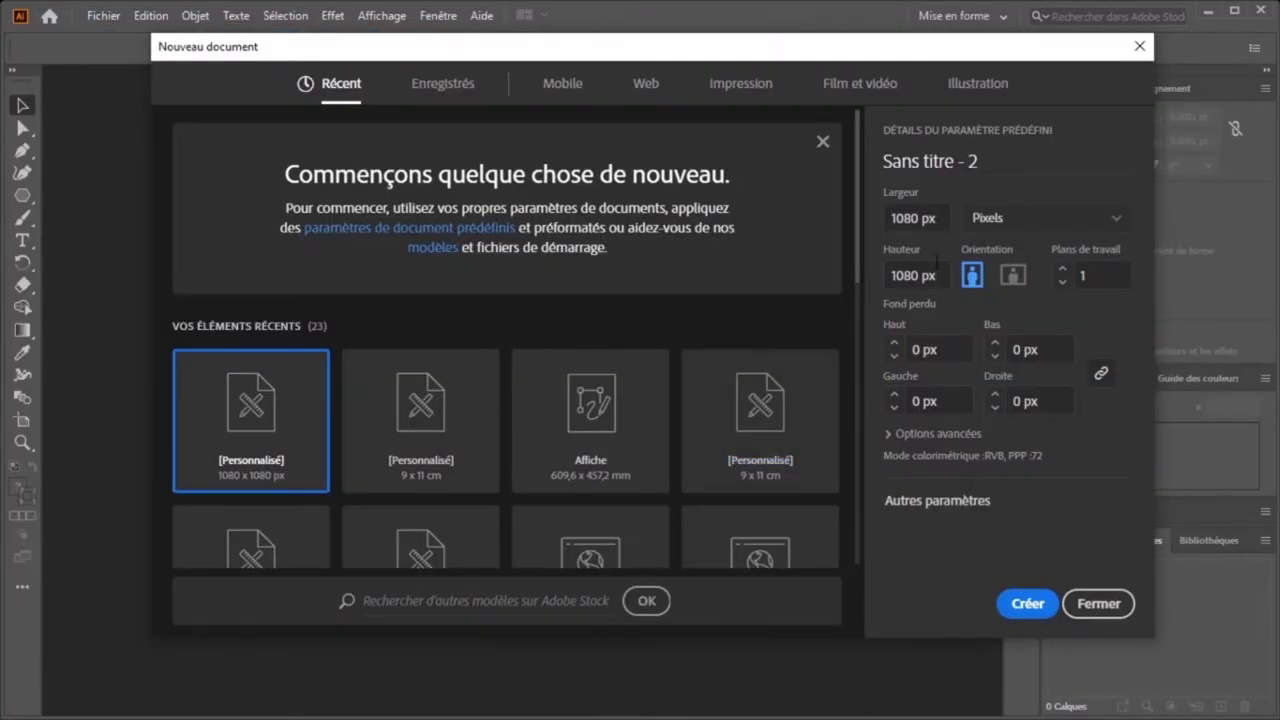
{"action": "left_click", "coordinate": [1028, 601]}
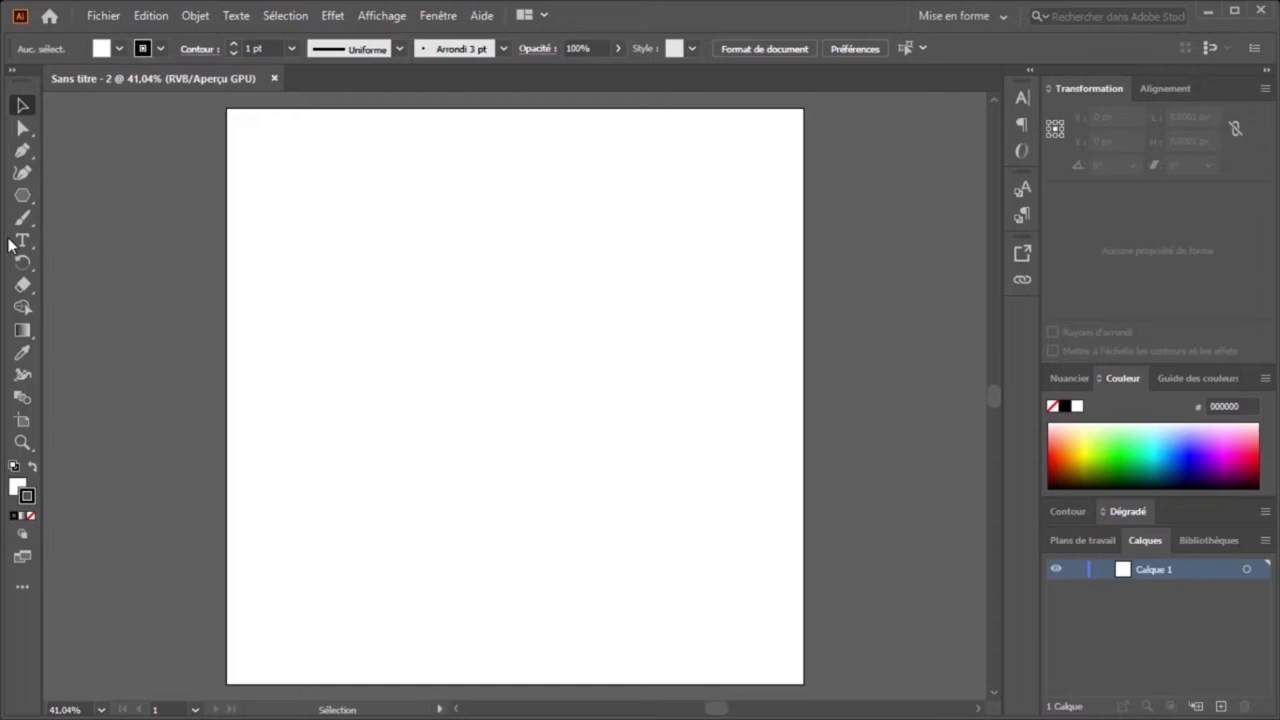
Step: Draw a vertical line and duplicate it with Ctrl+D into several evenly spaced copies
{"action": "left_click", "coordinate": [21, 199]}
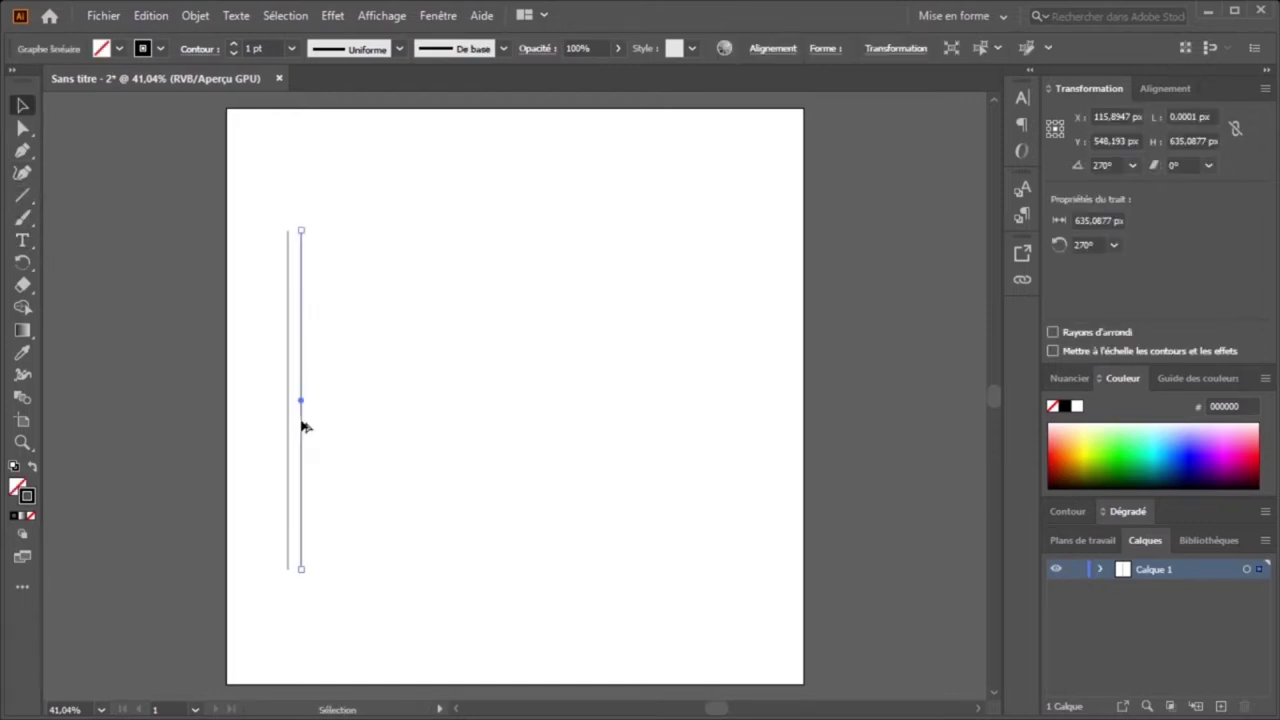
{"action": "key", "text": "ctrl+d"}
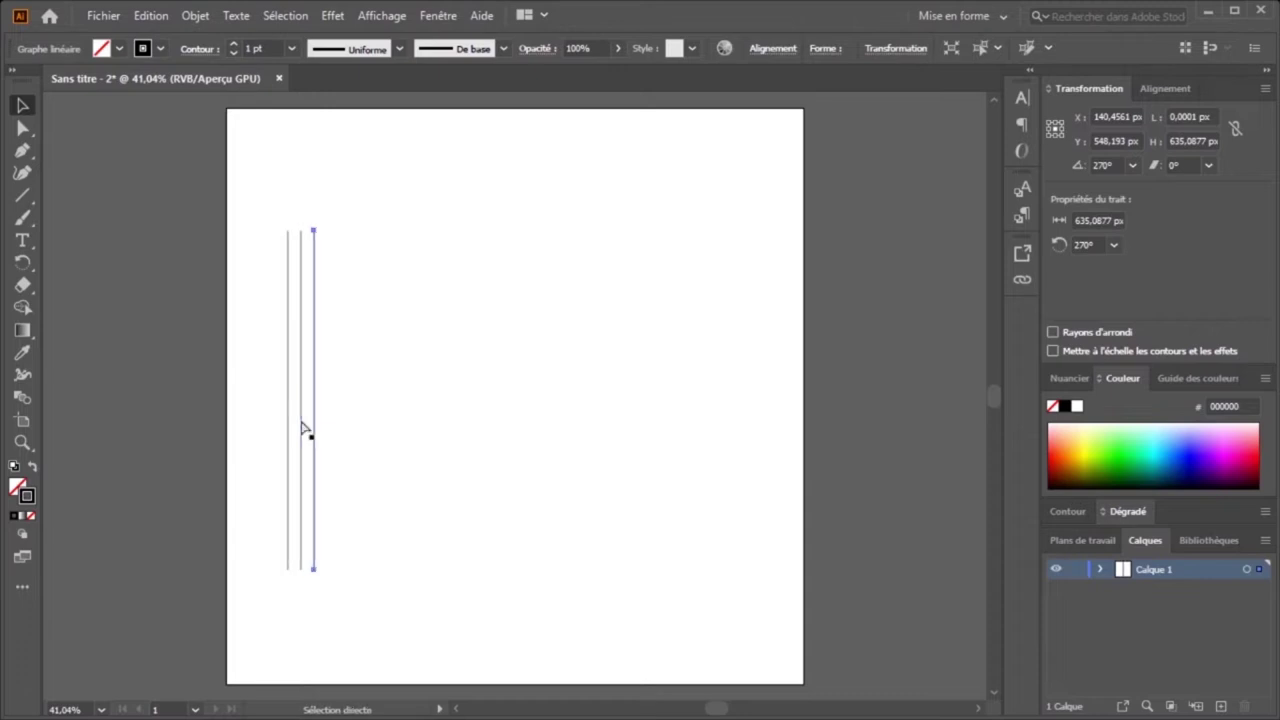
{"action": "key", "text": "ctrl+d"}
{"action": "key", "text": "ctrl+d"}
{"action": "key", "text": "ctrl+d"}
{"action": "key", "text": "ctrl+d"}
{"action": "key", "text": "ctrl+d"}
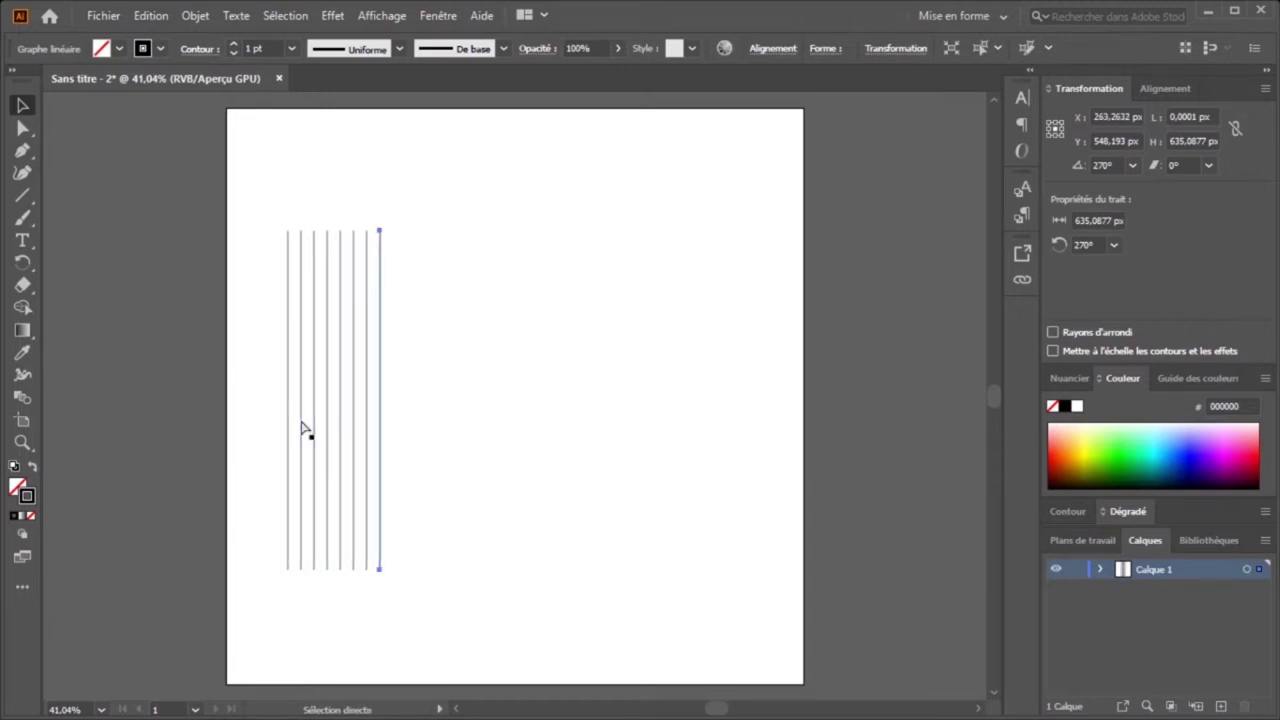
{"action": "key", "text": "ctrl+d"}
{"action": "key", "text": "ctrl+d"}
{"action": "key", "text": "ctrl+d"}
{"action": "key", "text": "ctrl+d"}
{"action": "key", "text": "ctrl+d"}
{"action": "key", "text": "ctrl+d"}
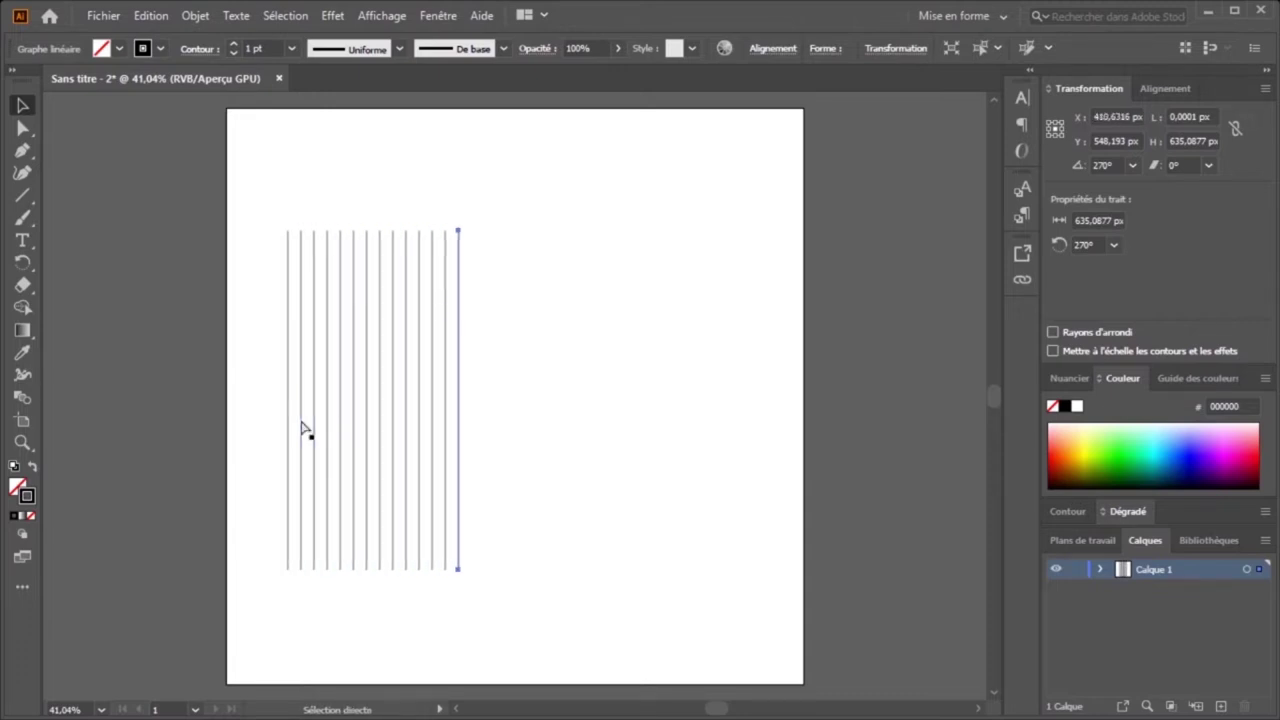
{"action": "key", "text": "ctrl+d"}
{"action": "key", "text": "ctrl+d"}
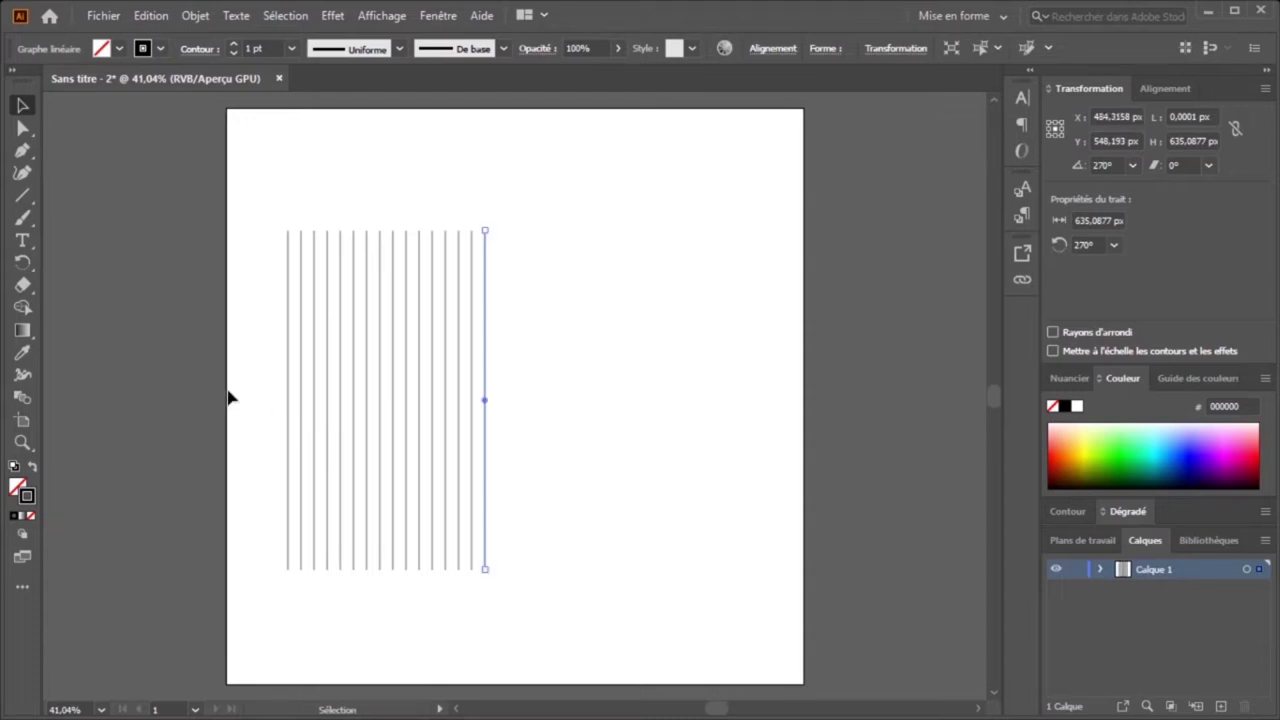
Step: Group all the vertical lines and centre the group horizontally on the artboard
{"action": "key", "text": "ctrl+a"}
{"action": "key", "text": "ctrl+g"}
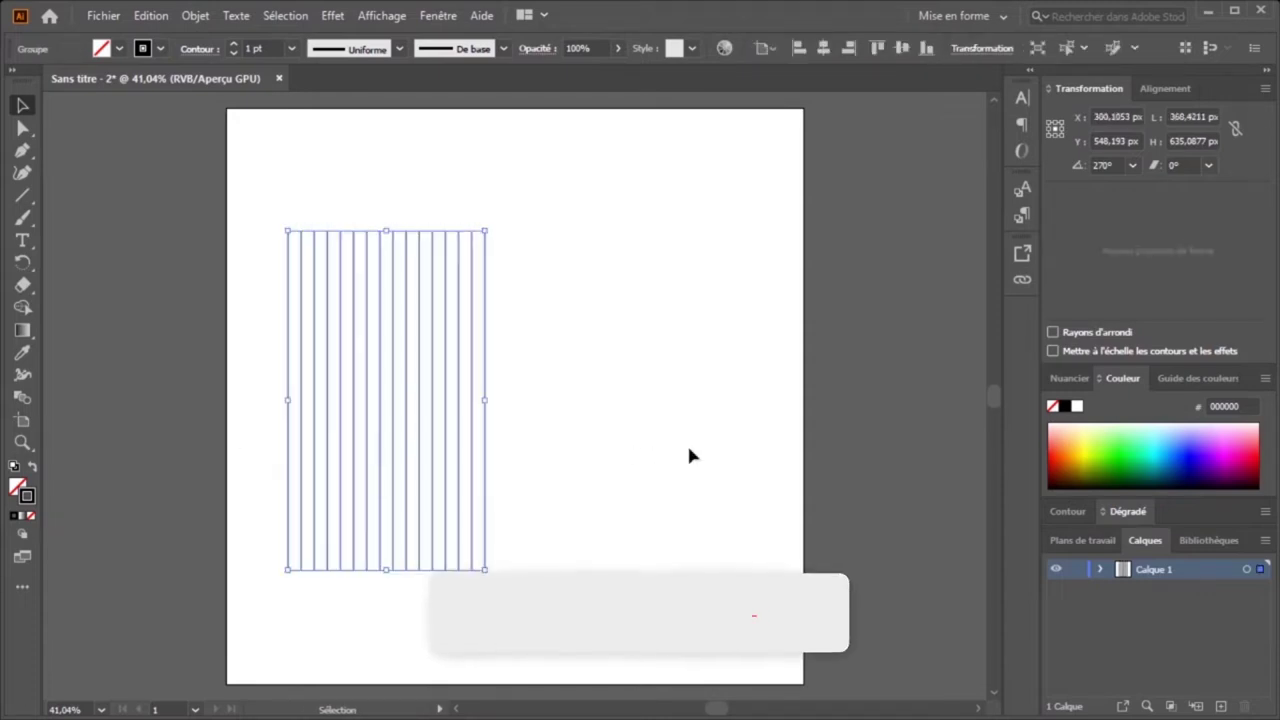
{"action": "left_click", "coordinate": [822, 49]}
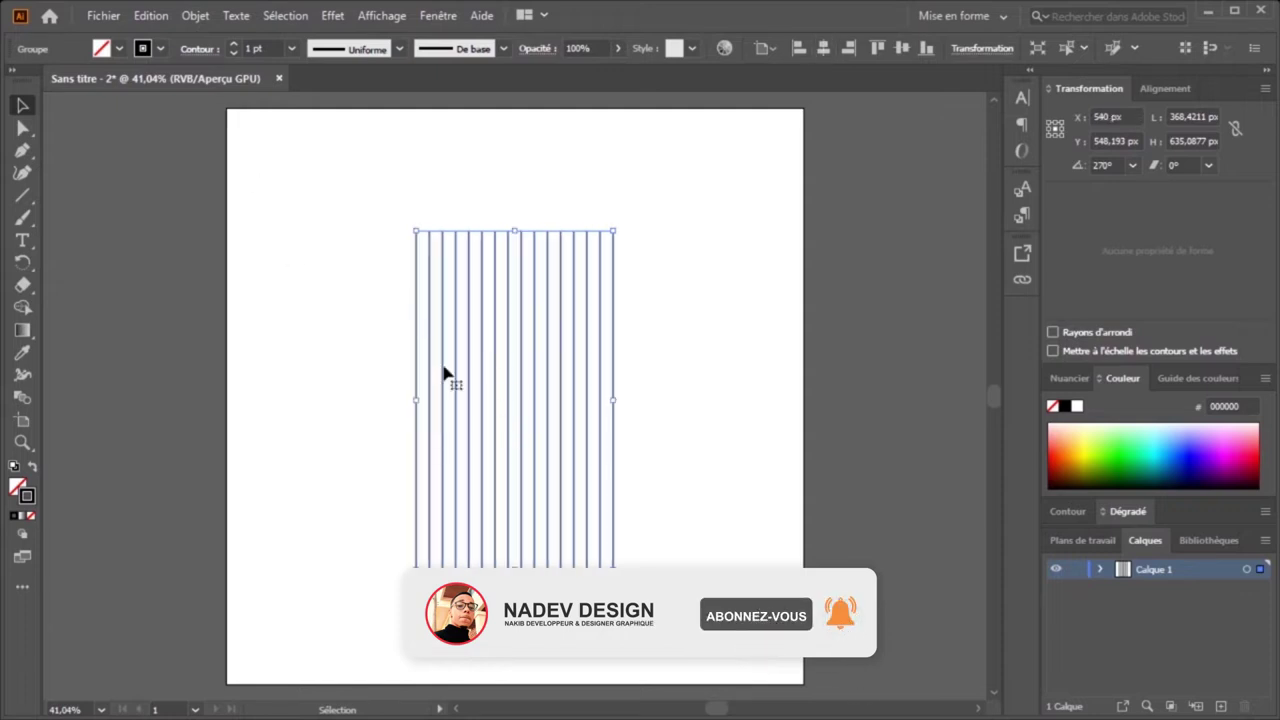
Step: Copy the line group and paste the copy in front
{"action": "key", "text": "a"}
{"action": "key", "text": "v"}
{"action": "left_click", "coordinate": [155, 16]}
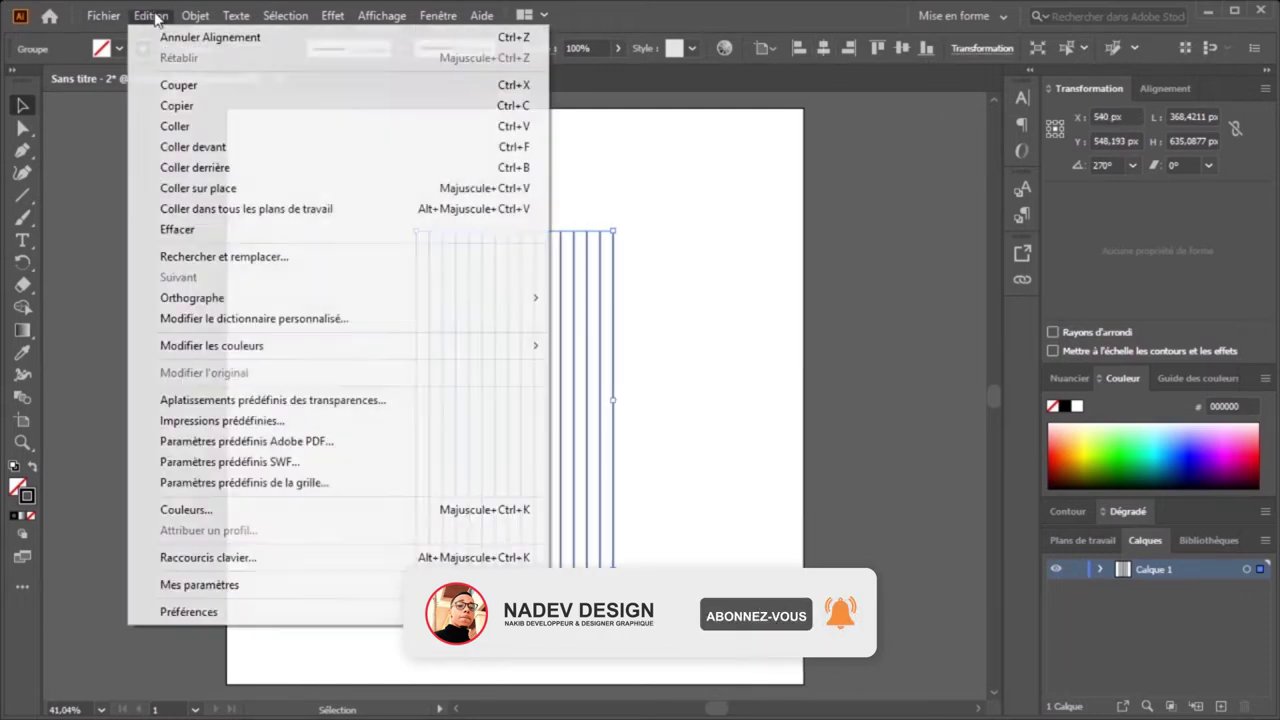
{"action": "left_click", "coordinate": [181, 108]}
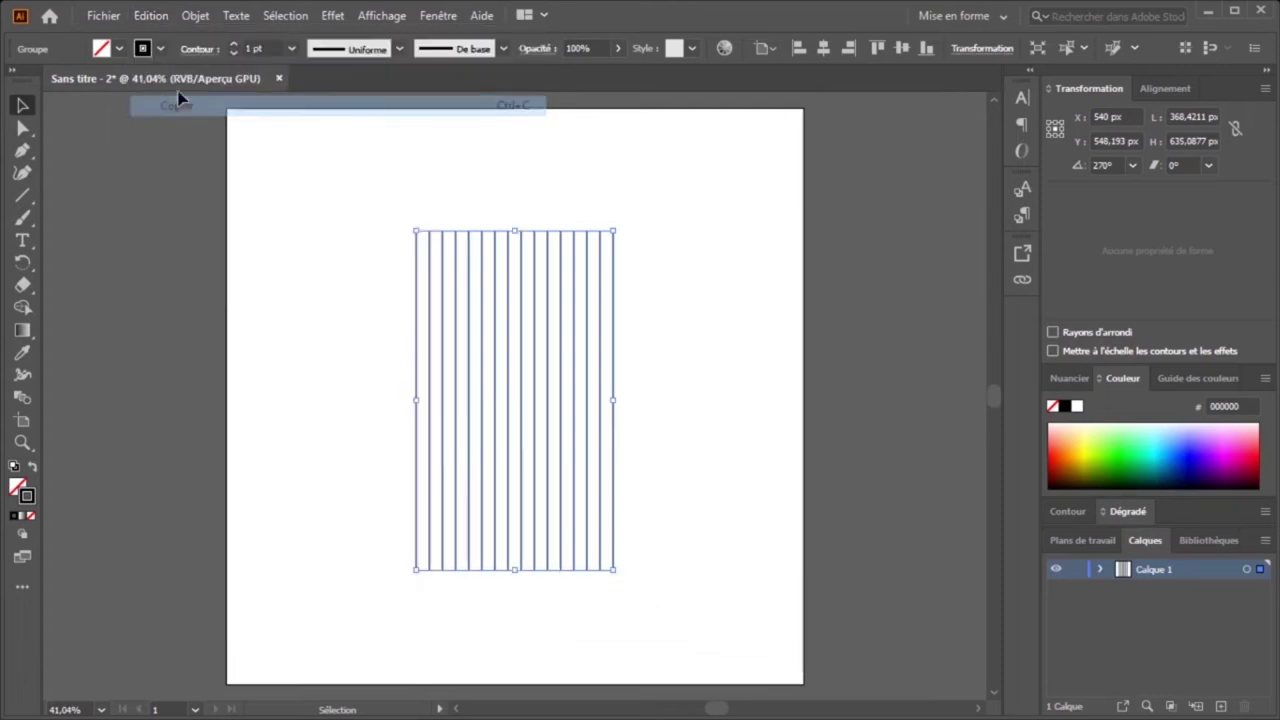
{"action": "left_click", "coordinate": [166, 18]}
{"action": "left_click", "coordinate": [229, 148]}
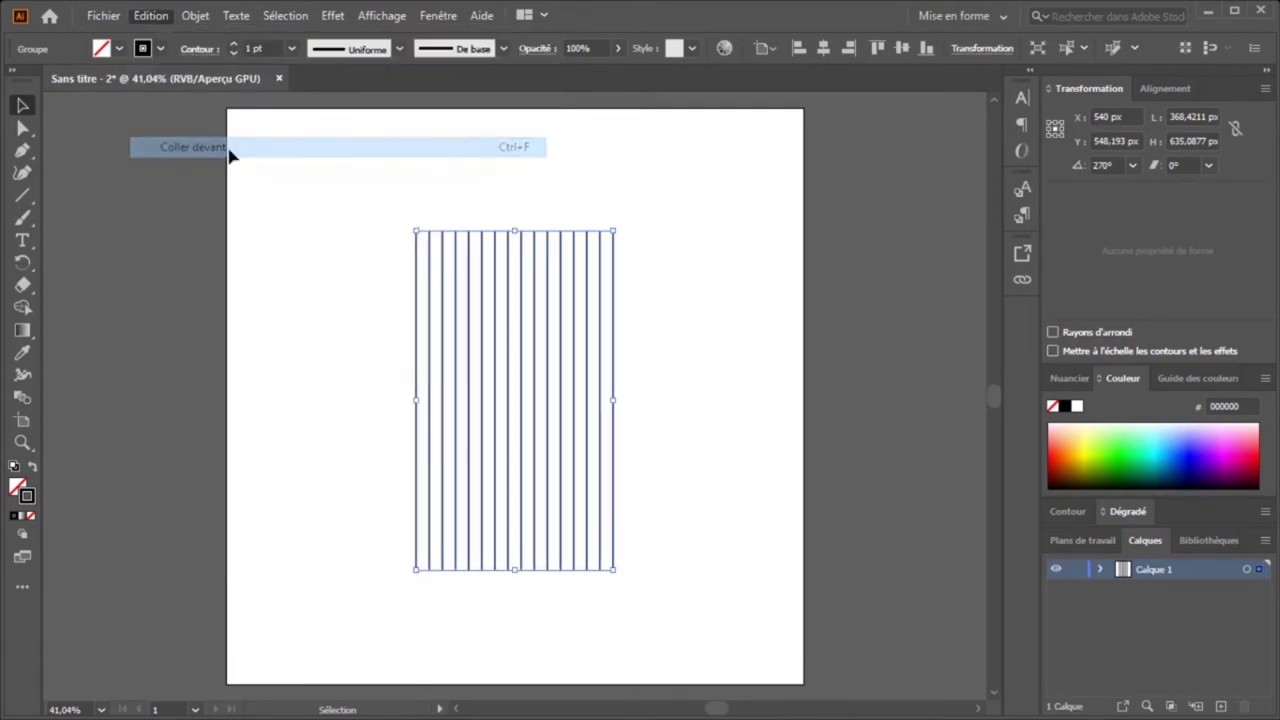
Step: Rotate the pasted copy to 0° so its lines run horizontally across the grid
{"action": "left_click", "coordinate": [969, 48]}
{"action": "left_click", "coordinate": [888, 127]}
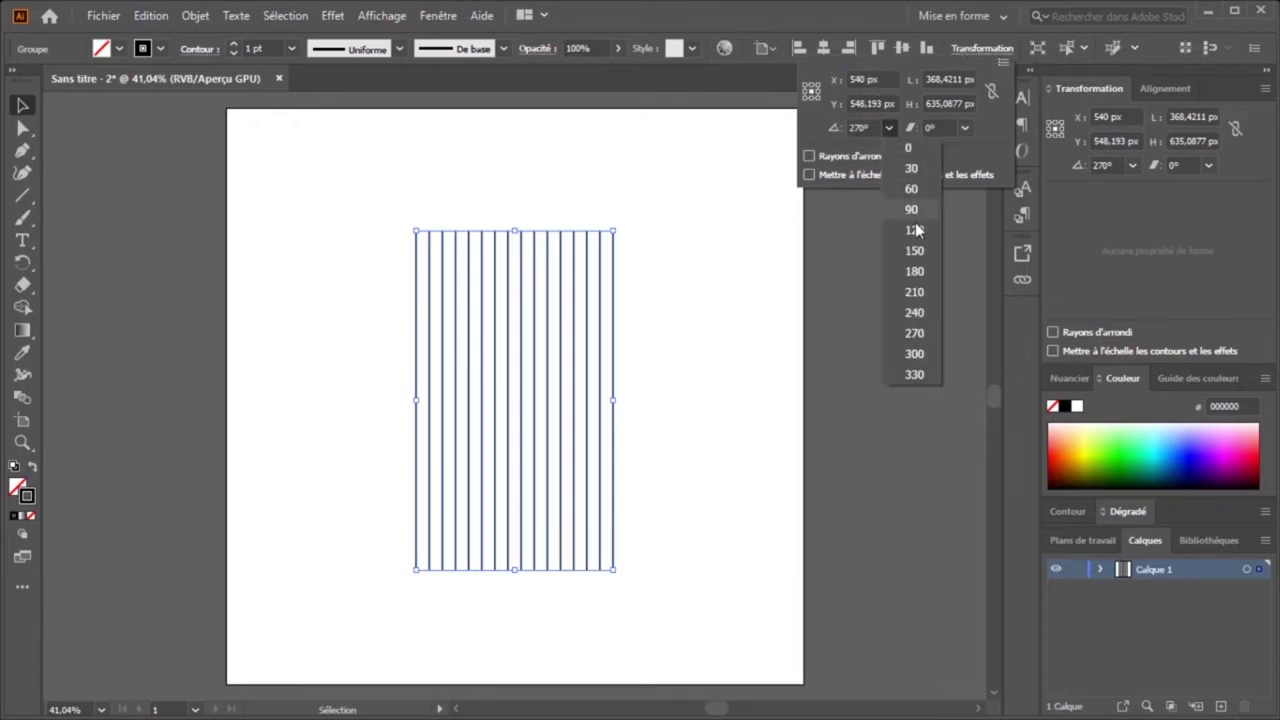
{"action": "left_click", "coordinate": [920, 150]}
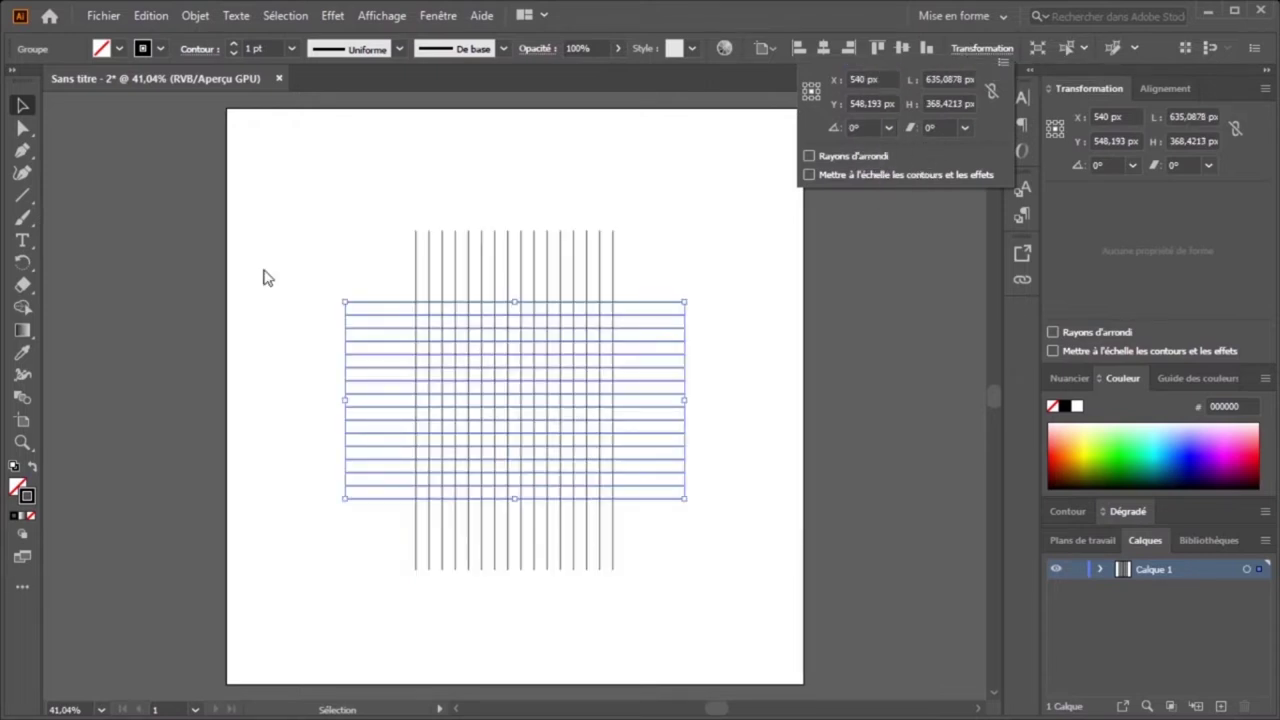
{"action": "key", "text": "a"}
{"action": "key", "text": "ctrl+plus"}
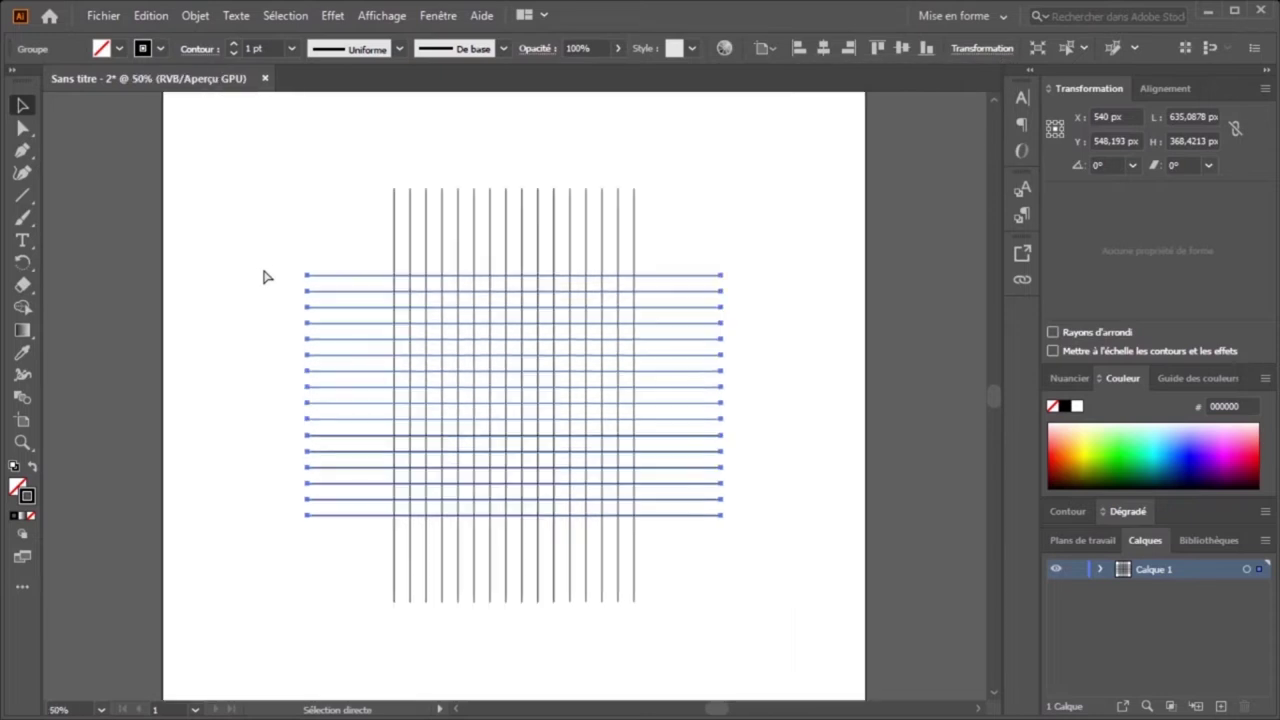
{"action": "key", "text": "ctrl+plus"}
{"action": "key", "text": "ctrl+minus"}
{"action": "key", "text": "v"}
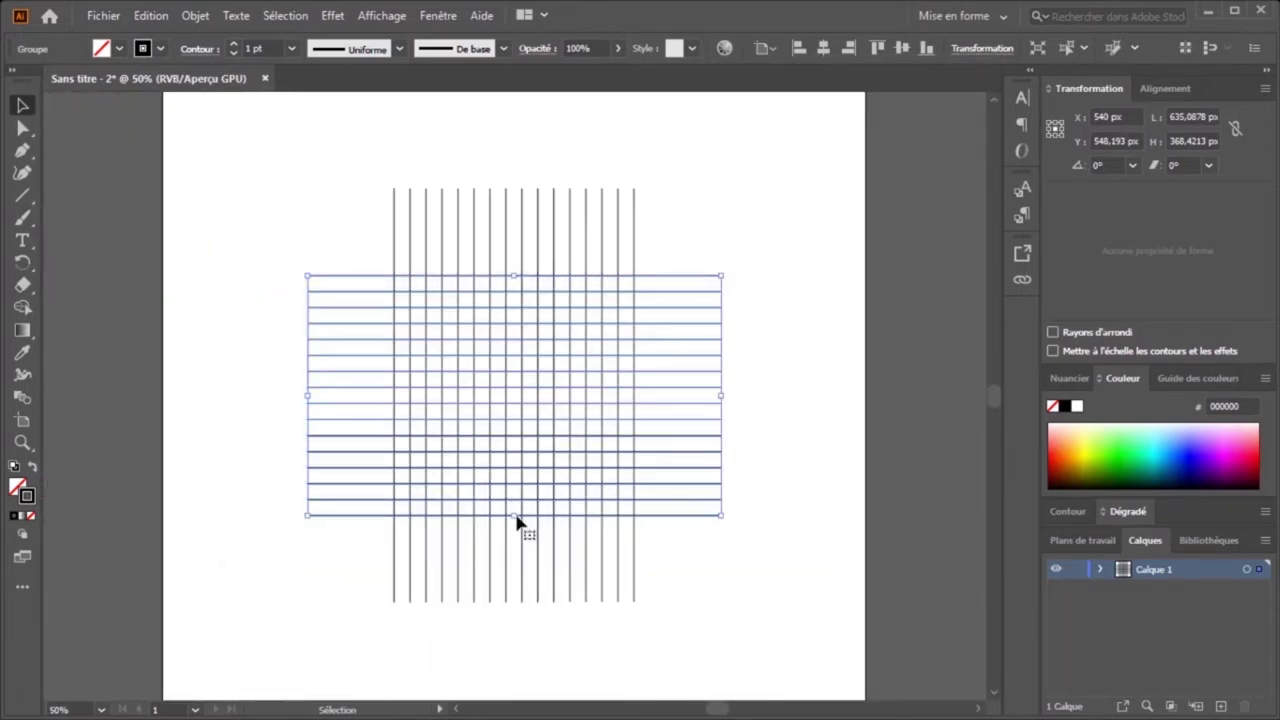
Step: Paste another copy of the lines behind and rotate it to 300°
{"action": "left_click", "coordinate": [155, 15]}
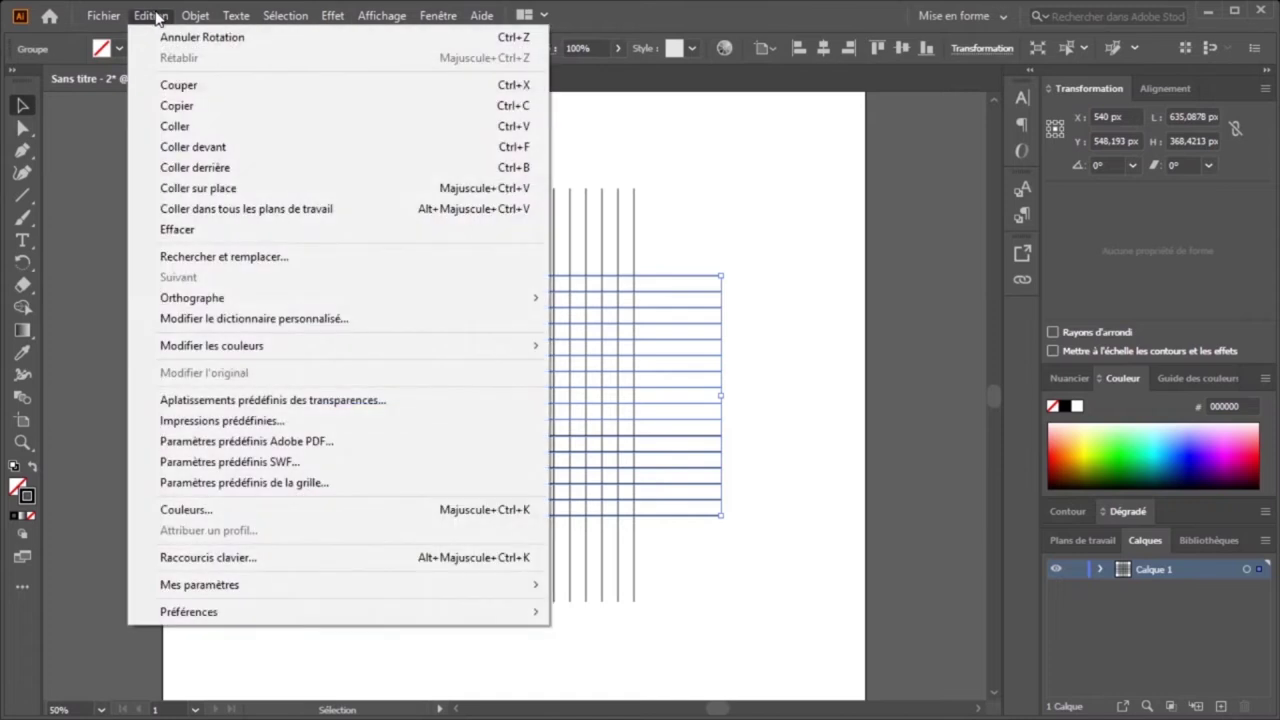
{"action": "left_click", "coordinate": [208, 168]}
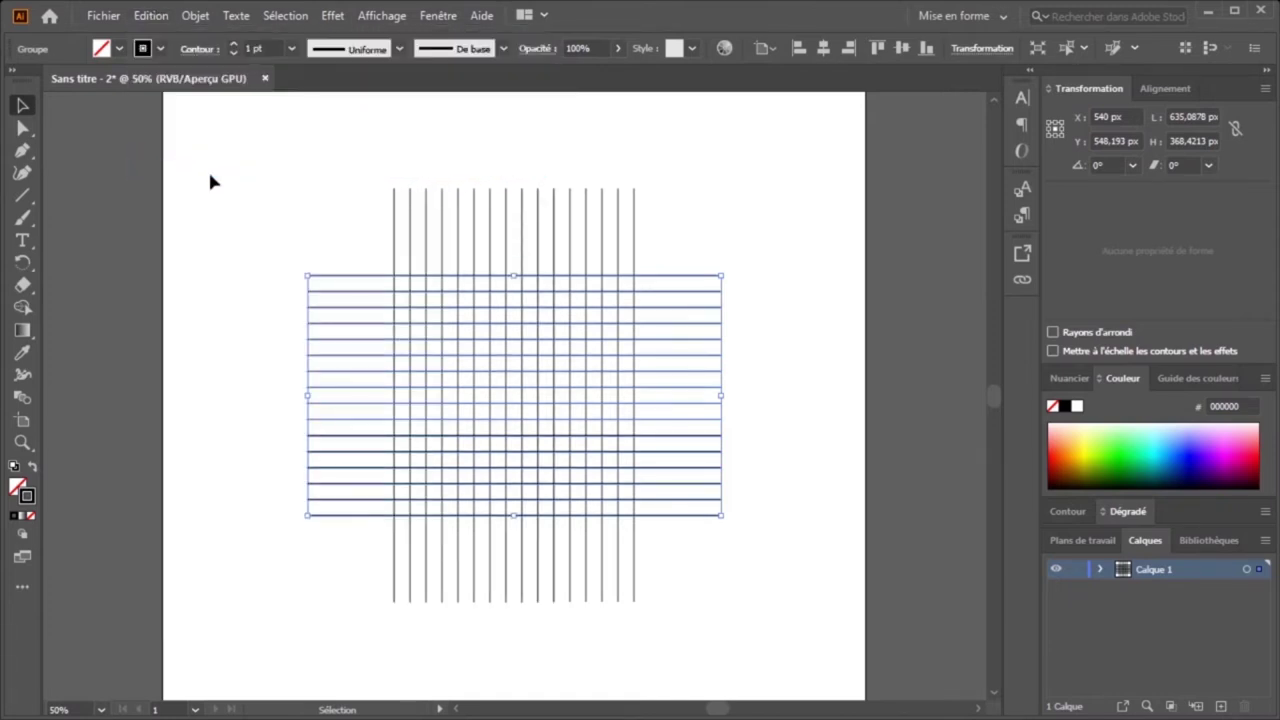
{"action": "left_click", "coordinate": [978, 48]}
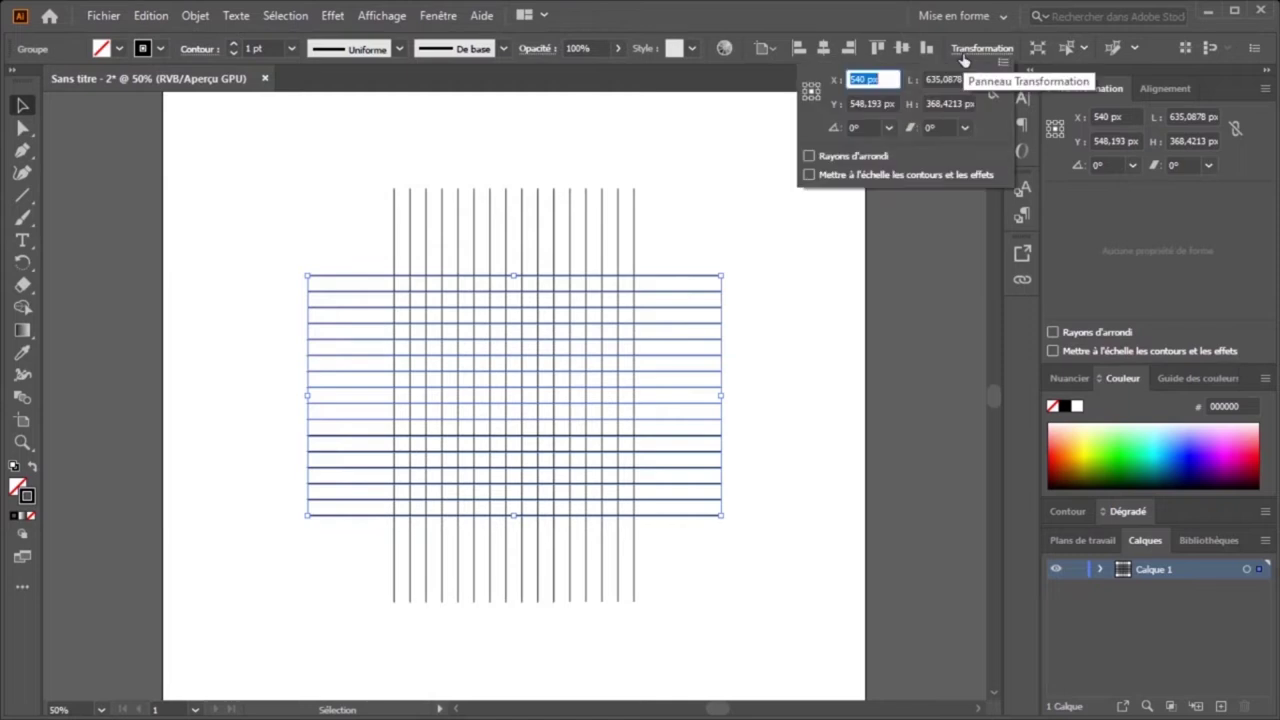
{"action": "left_click", "coordinate": [889, 128]}
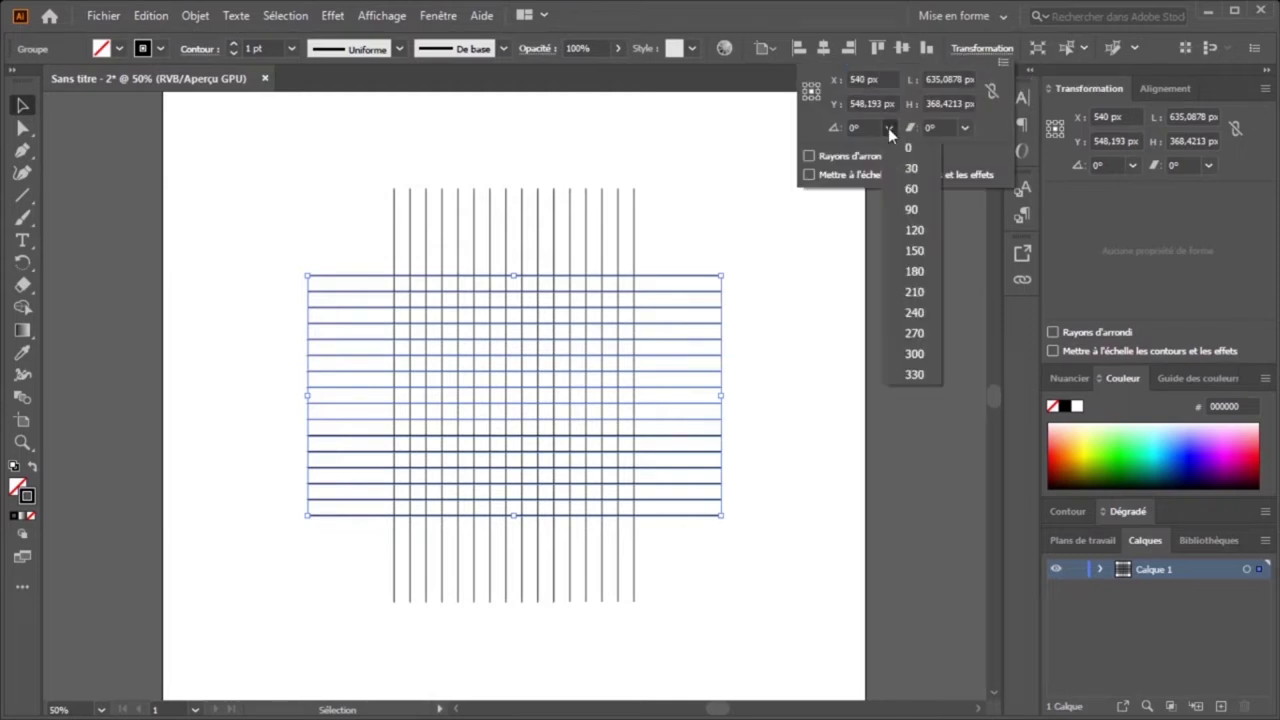
{"action": "left_click", "coordinate": [914, 354]}
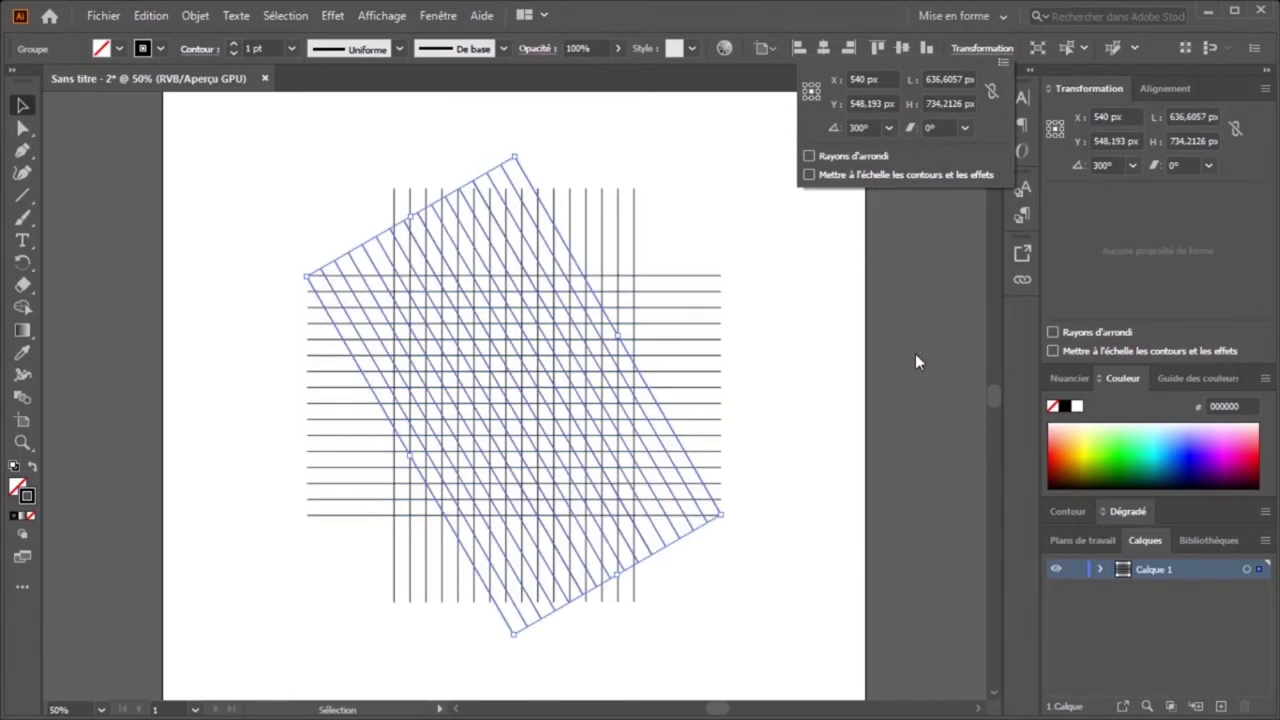
Step: Deselect, then marquee-select all the lines on the artboard
{"action": "key", "text": "Escape"}
{"action": "left_click", "coordinate": [101, 317]}
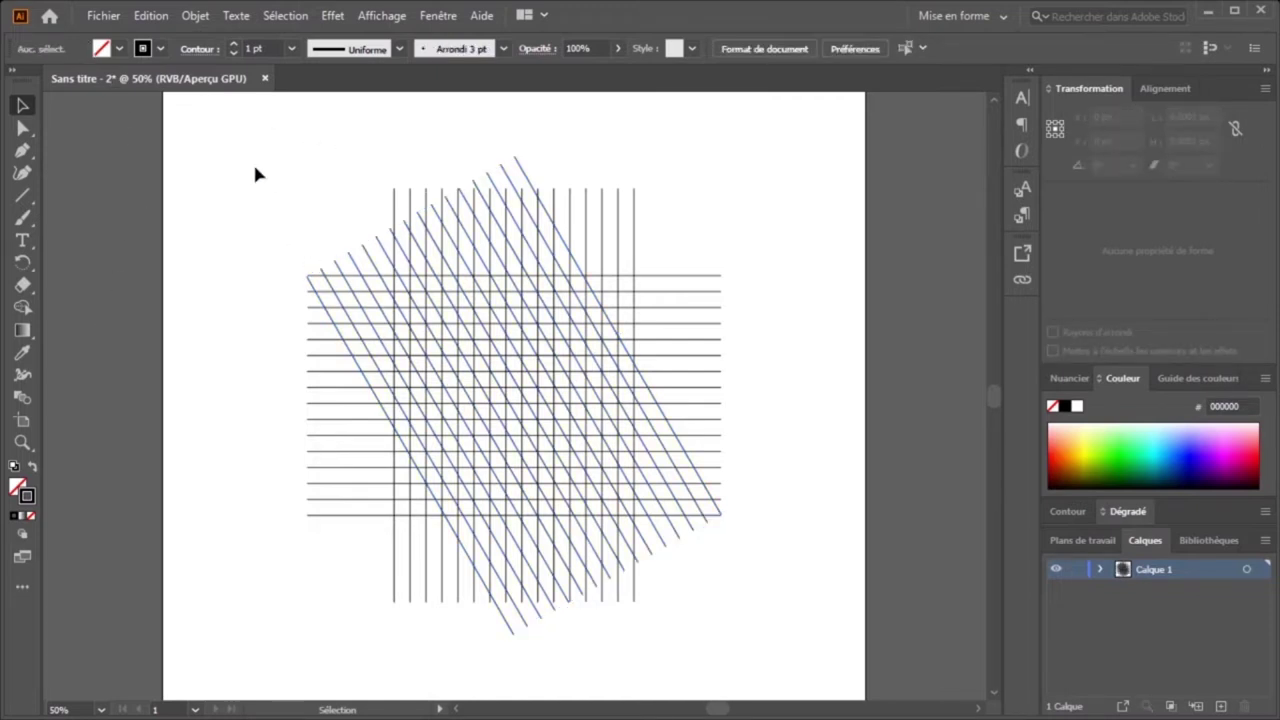
{"action": "left_click_drag", "start_coordinate": [255, 168], "coordinate": [768, 636]}
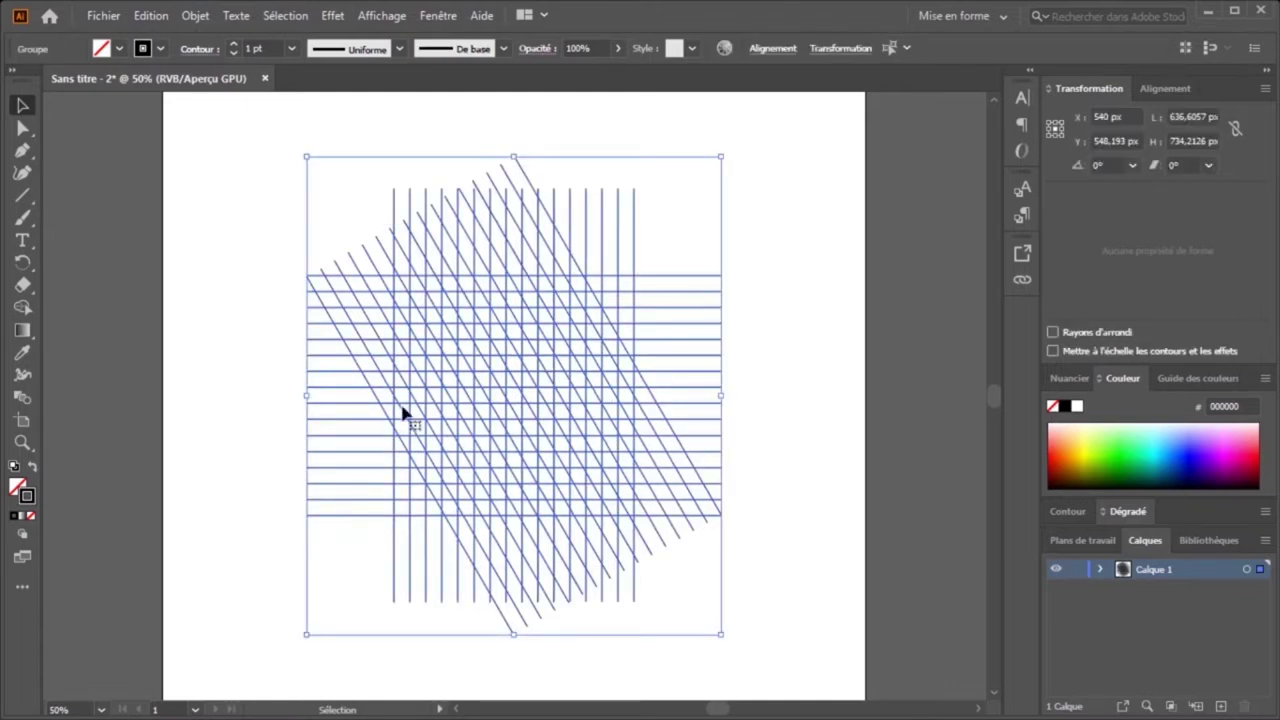
Step: With Shape Builder and a black fill, merge a column of grid cells into the R's stem
{"action": "left_click", "coordinate": [22, 307]}
{"action": "key", "text": "ctrl+plus"}
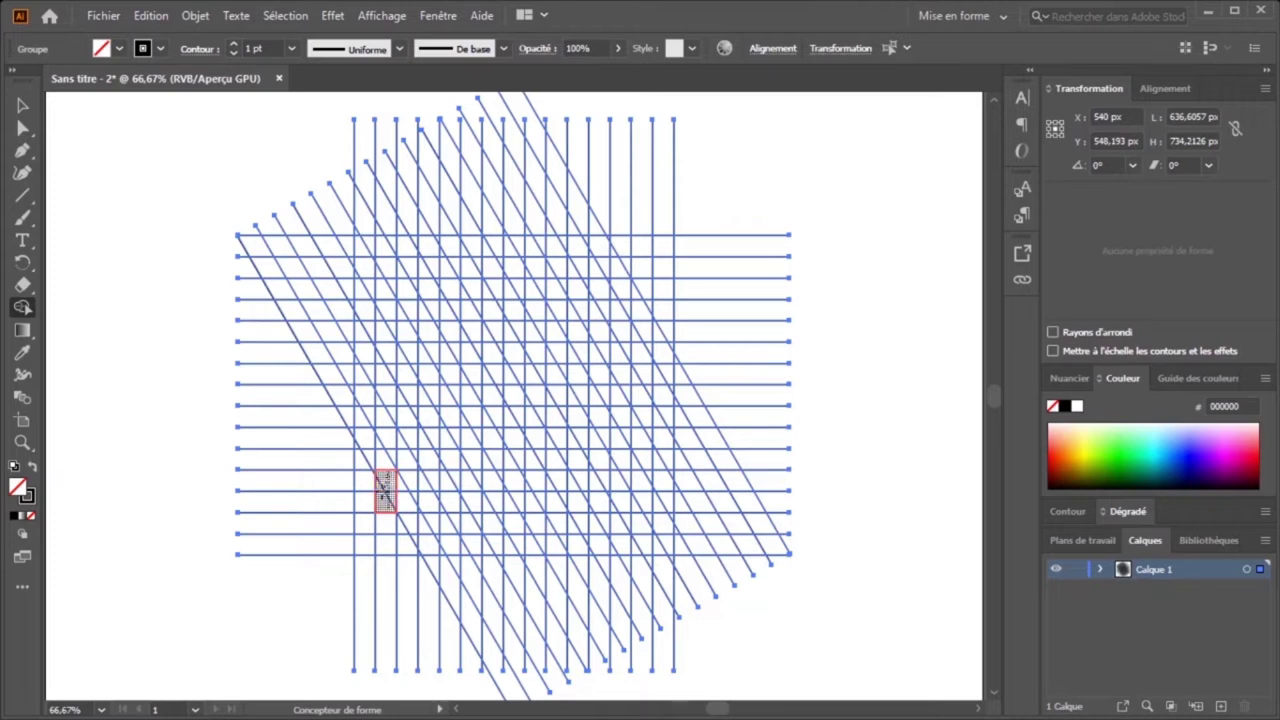
{"action": "left_click_drag", "start_coordinate": [385, 462], "coordinate": [386, 262]}
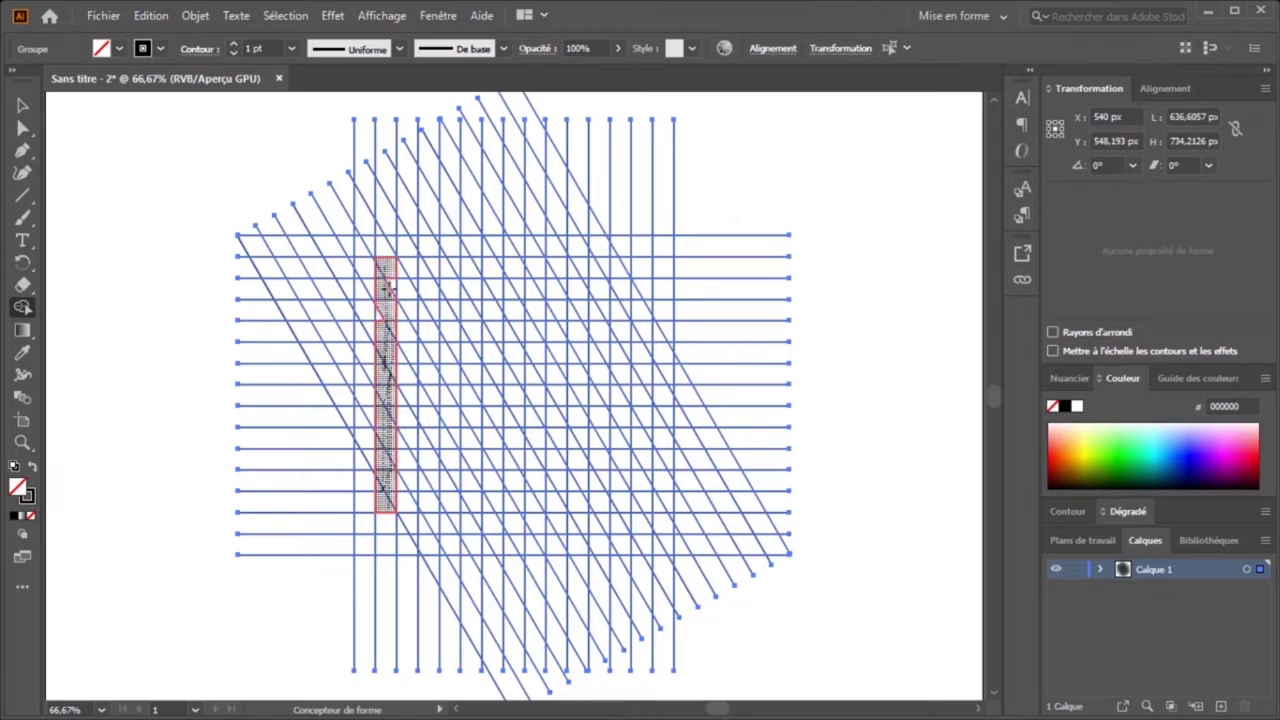
{"action": "left_click", "coordinate": [101, 48]}
{"action": "left_click", "coordinate": [55, 80]}
{"action": "left_click_drag", "start_coordinate": [386, 510], "coordinate": [386, 408]}
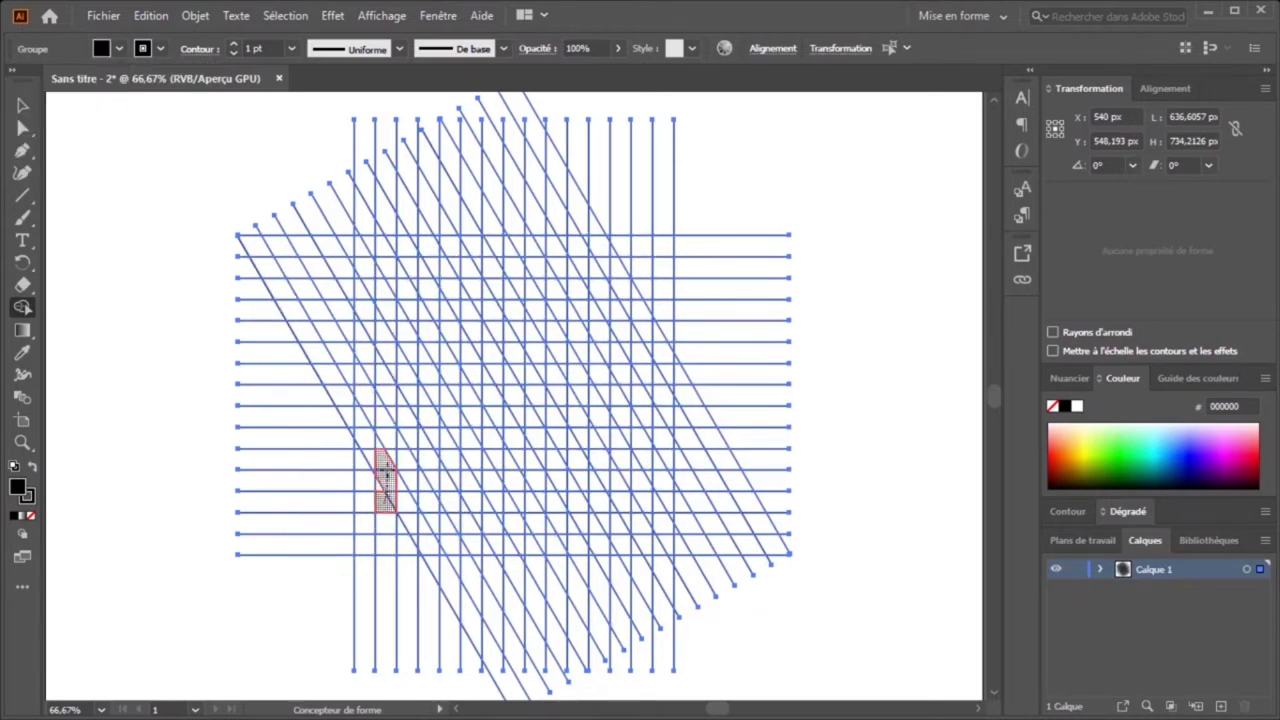
{"action": "left_click_drag", "start_coordinate": [386, 452], "coordinate": [386, 410]}
Step: Merge cells into the R's top row, inner L, short upright and right hook
{"action": "mouse_move", "coordinate": [386, 510]}
{"action": "left_mouse_down"}
{"action": "mouse_move", "coordinate": [386, 305]}
{"action": "mouse_move", "coordinate": [530, 310]}
{"action": "left_mouse_up"}
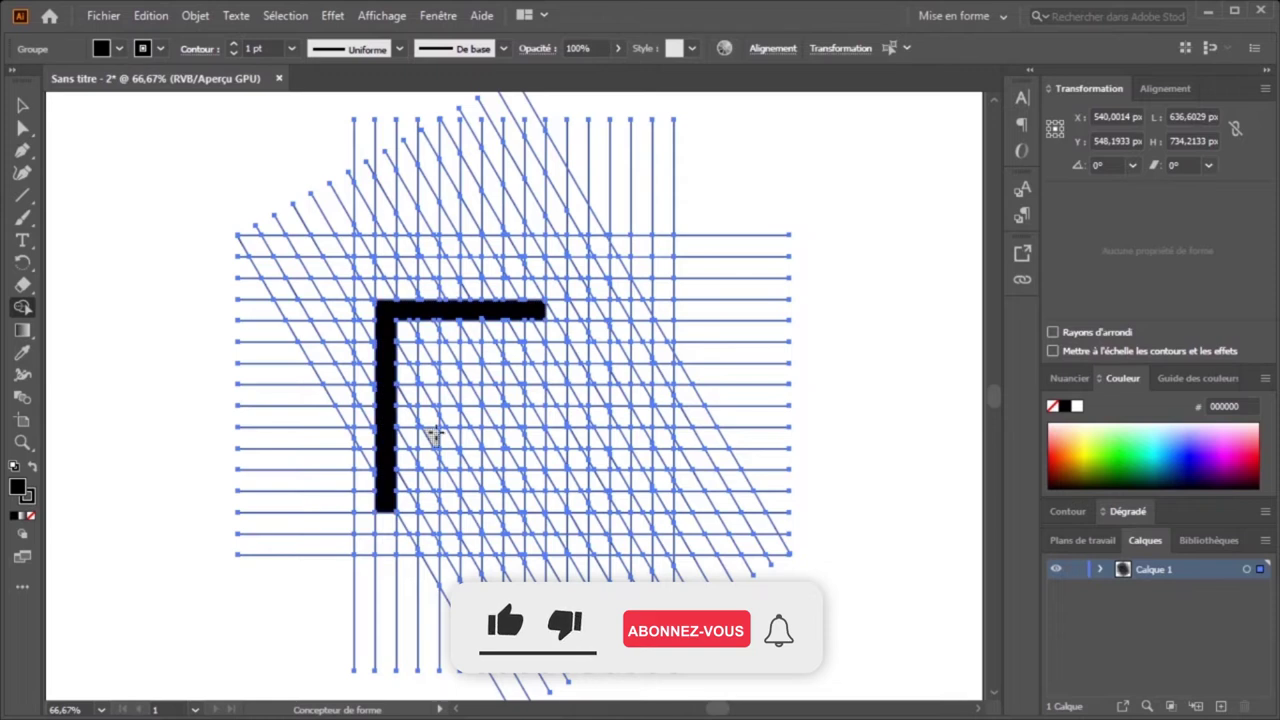
{"action": "mouse_move", "coordinate": [430, 432]}
{"action": "left_mouse_down"}
{"action": "mouse_move", "coordinate": [428, 488]}
{"action": "mouse_move", "coordinate": [428, 370]}
{"action": "left_mouse_up"}
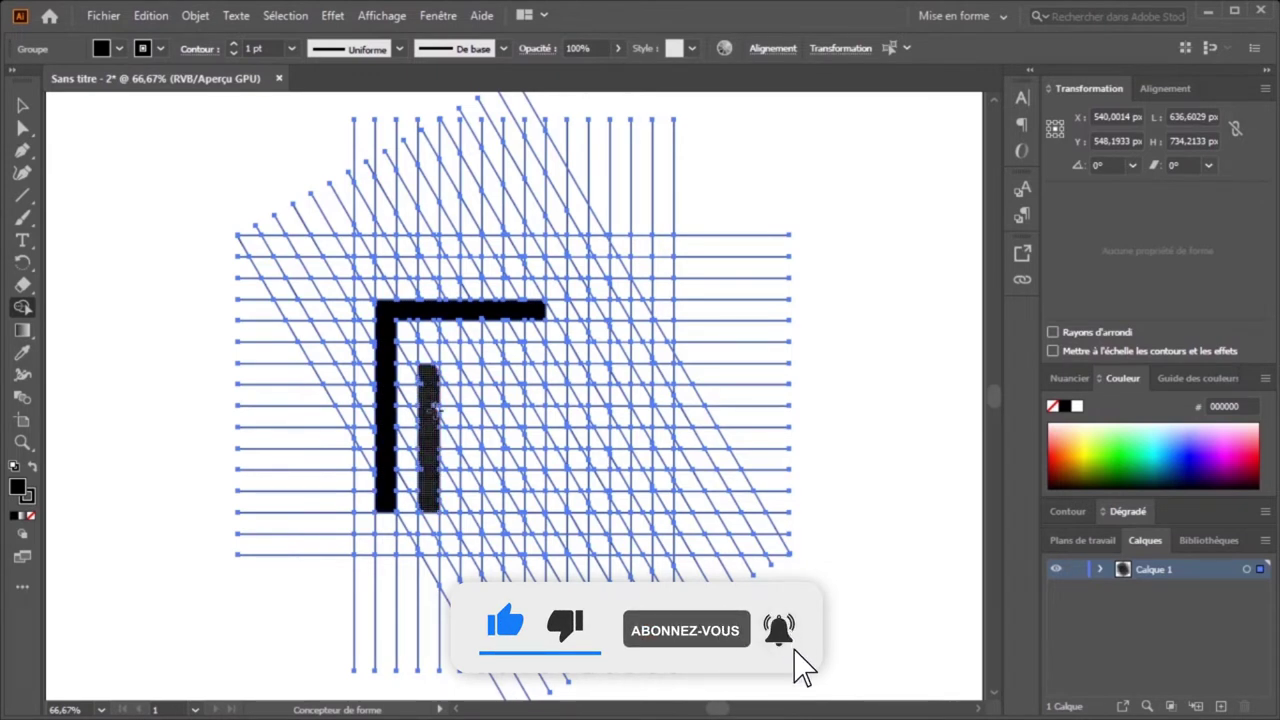
{"action": "left_click_drag", "start_coordinate": [430, 418], "coordinate": [478, 350]}
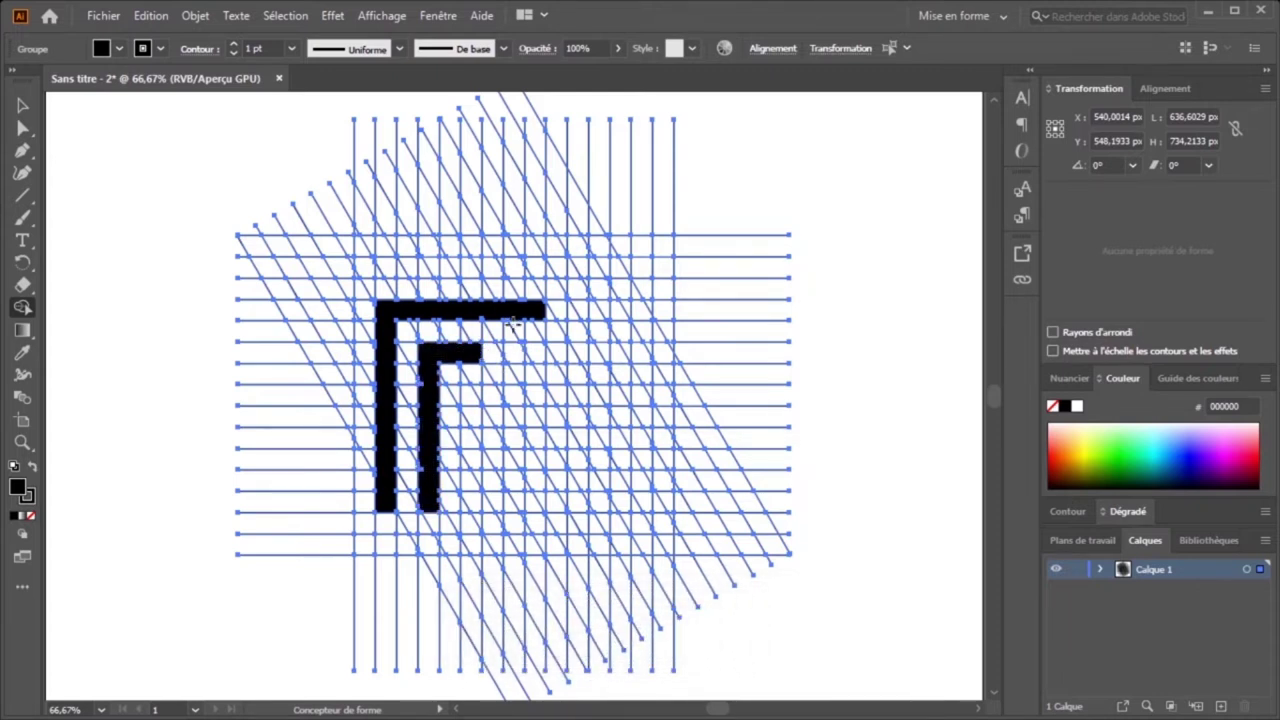
{"action": "left_click_drag", "start_coordinate": [512, 325], "coordinate": [513, 310]}
{"action": "mouse_move", "coordinate": [556, 350]}
{"action": "left_mouse_down"}
{"action": "mouse_move", "coordinate": [580, 378]}
{"action": "mouse_move", "coordinate": [508, 418]}
{"action": "mouse_move", "coordinate": [530, 485]}
{"action": "mouse_move", "coordinate": [585, 505]}
{"action": "left_mouse_up"}
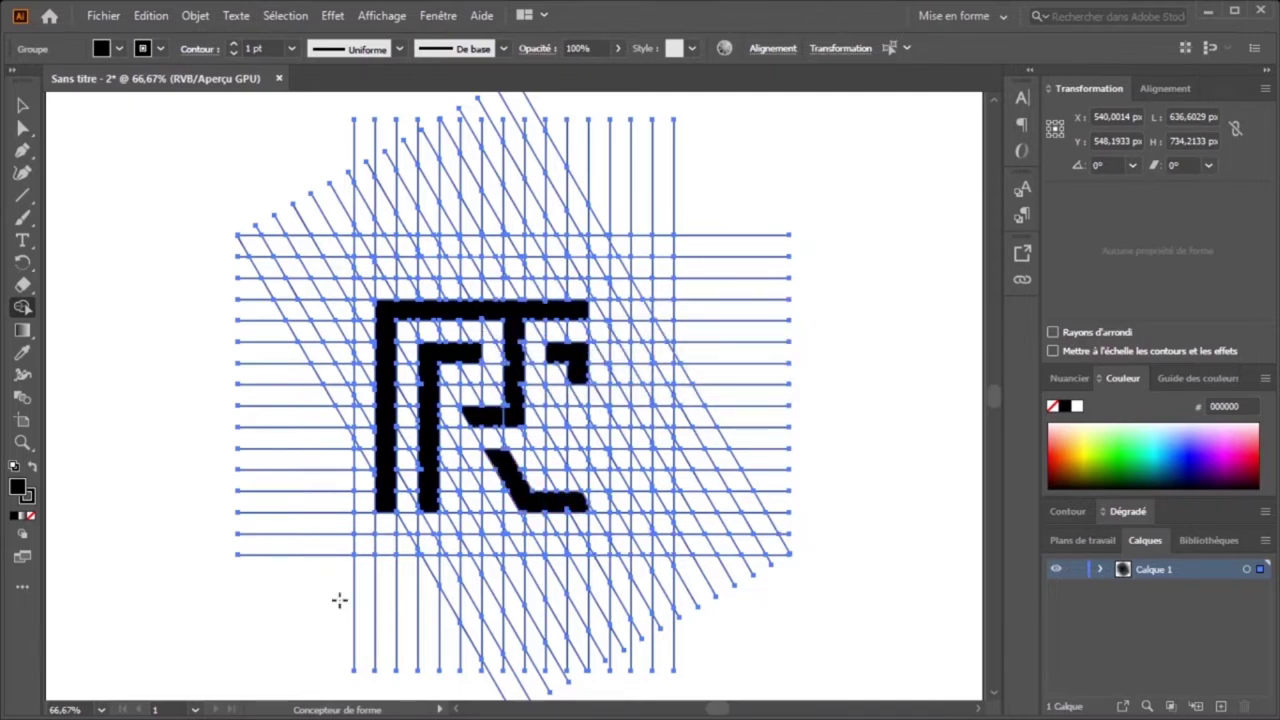
Step: Delete the old leg, then build a middle bar, new diagonal leg and lengthened stems
{"action": "key", "text": "ctrl+z"}
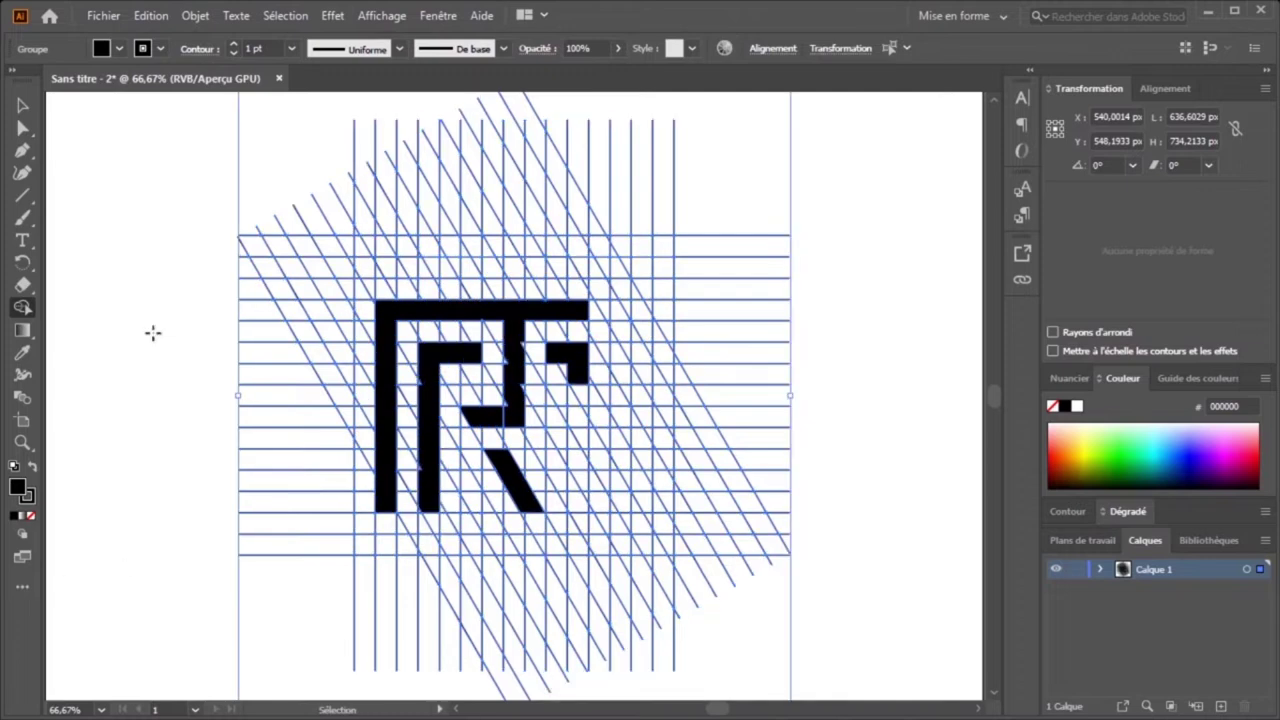
{"action": "left_click_drag", "start_coordinate": [488, 452], "coordinate": [588, 505]}
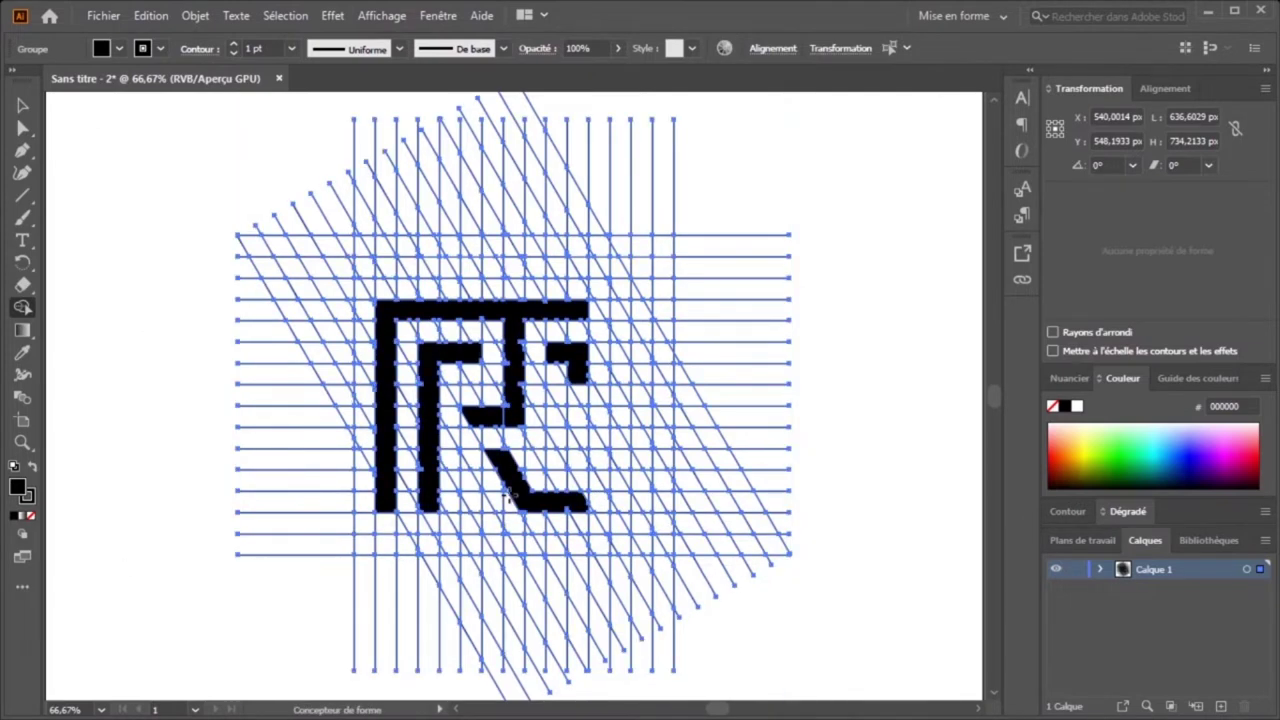
{"action": "left_click_drag", "start_coordinate": [490, 452], "coordinate": [590, 515]}
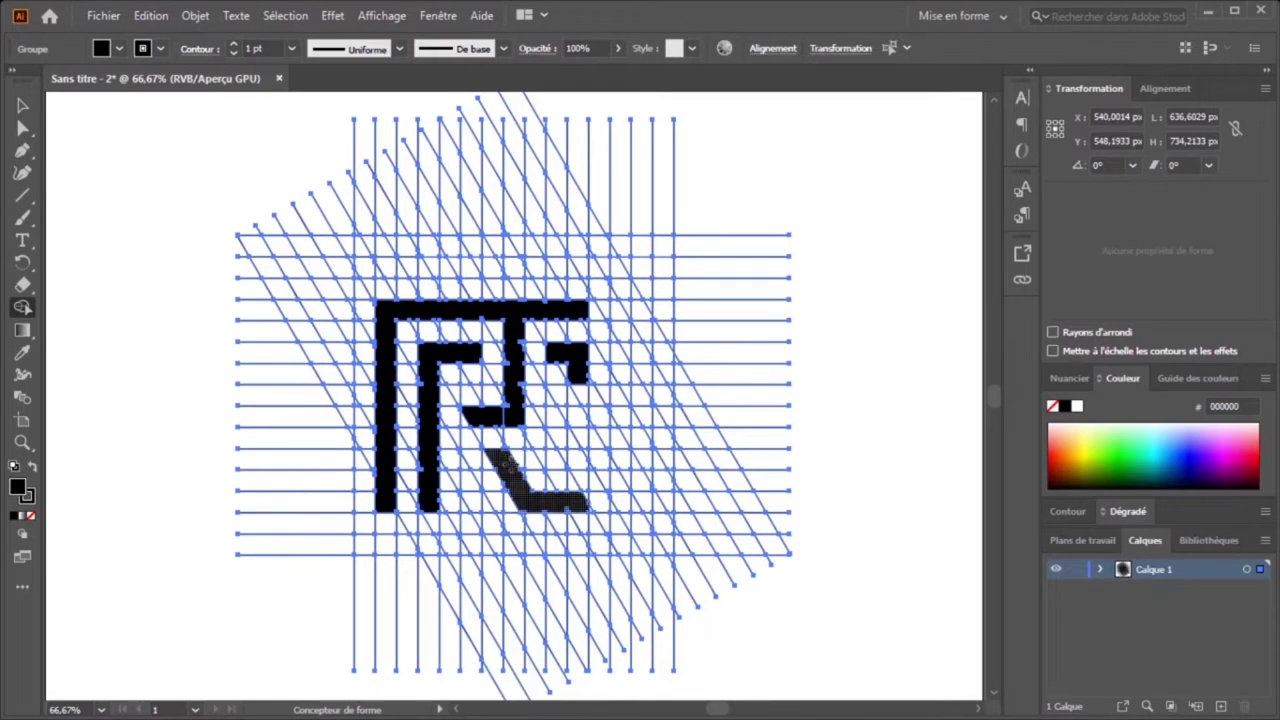
{"action": "left_click_drag", "start_coordinate": [495, 457], "coordinate": [588, 457]}
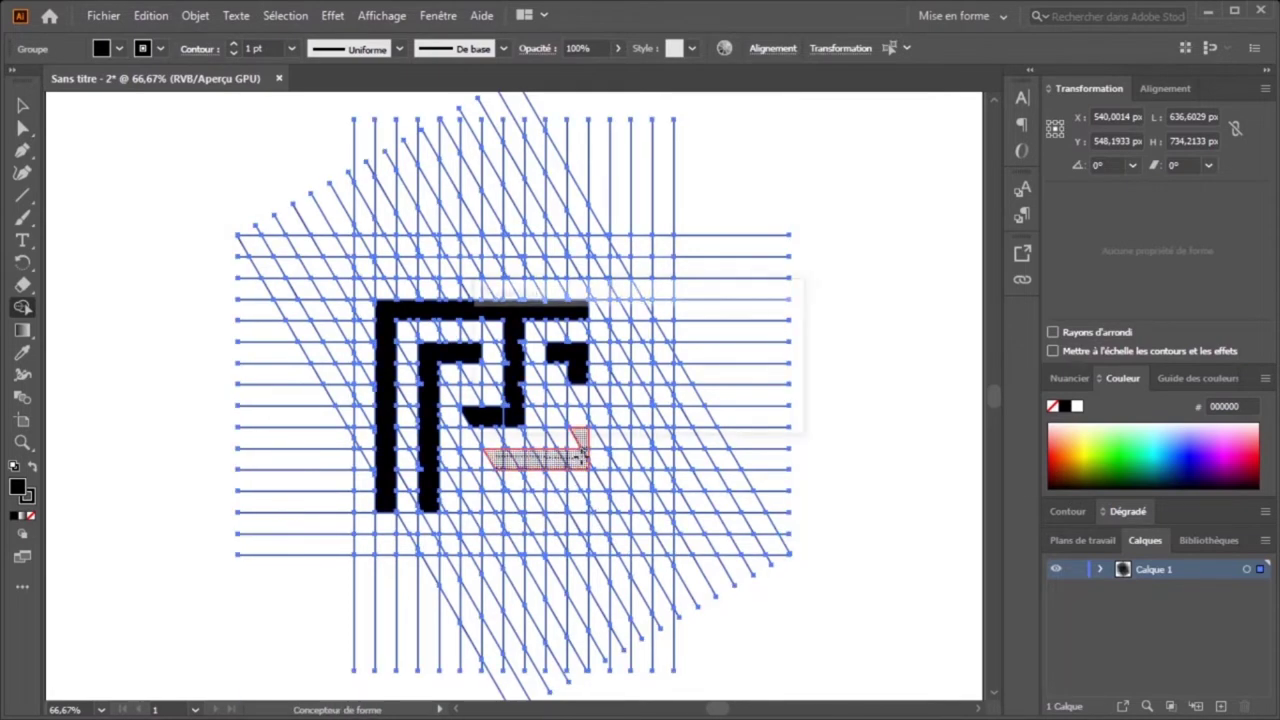
{"action": "left_click_drag", "start_coordinate": [494, 457], "coordinate": [590, 458]}
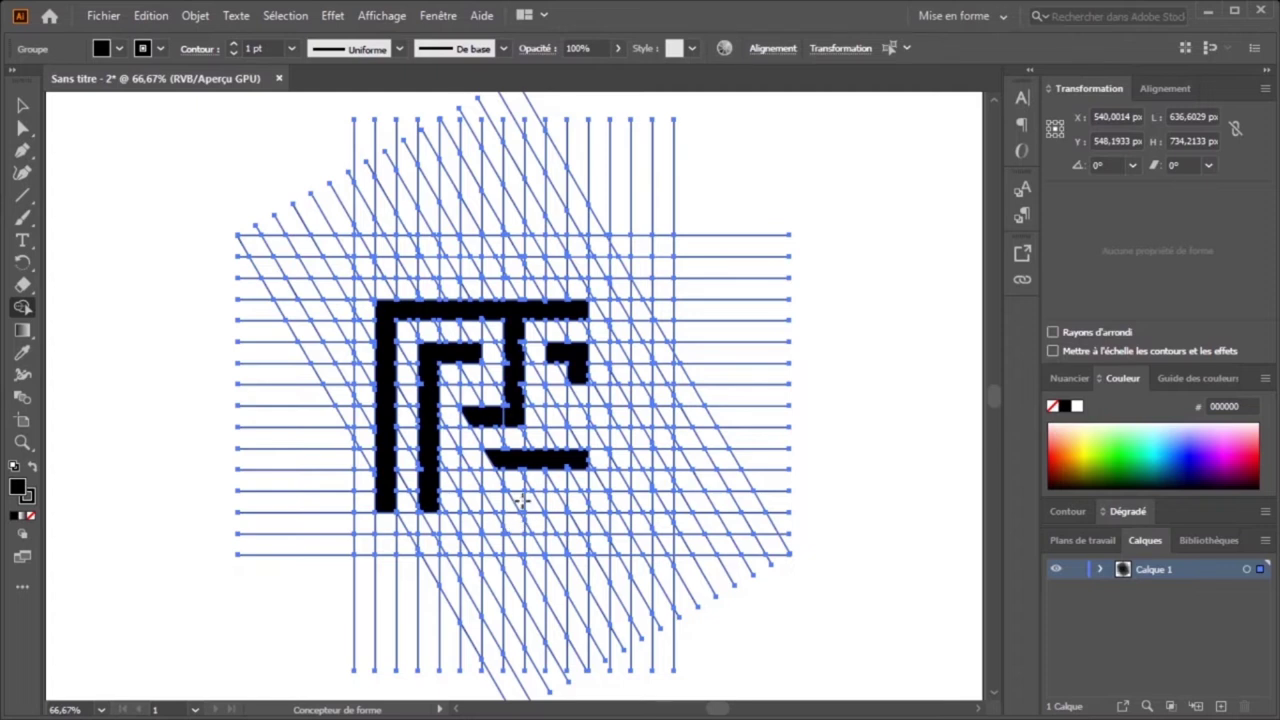
{"action": "left_click_drag", "start_coordinate": [519, 500], "coordinate": [572, 546]}
{"action": "left_click_drag", "start_coordinate": [385, 544], "coordinate": [385, 500]}
{"action": "left_click_drag", "start_coordinate": [430, 544], "coordinate": [430, 500]}
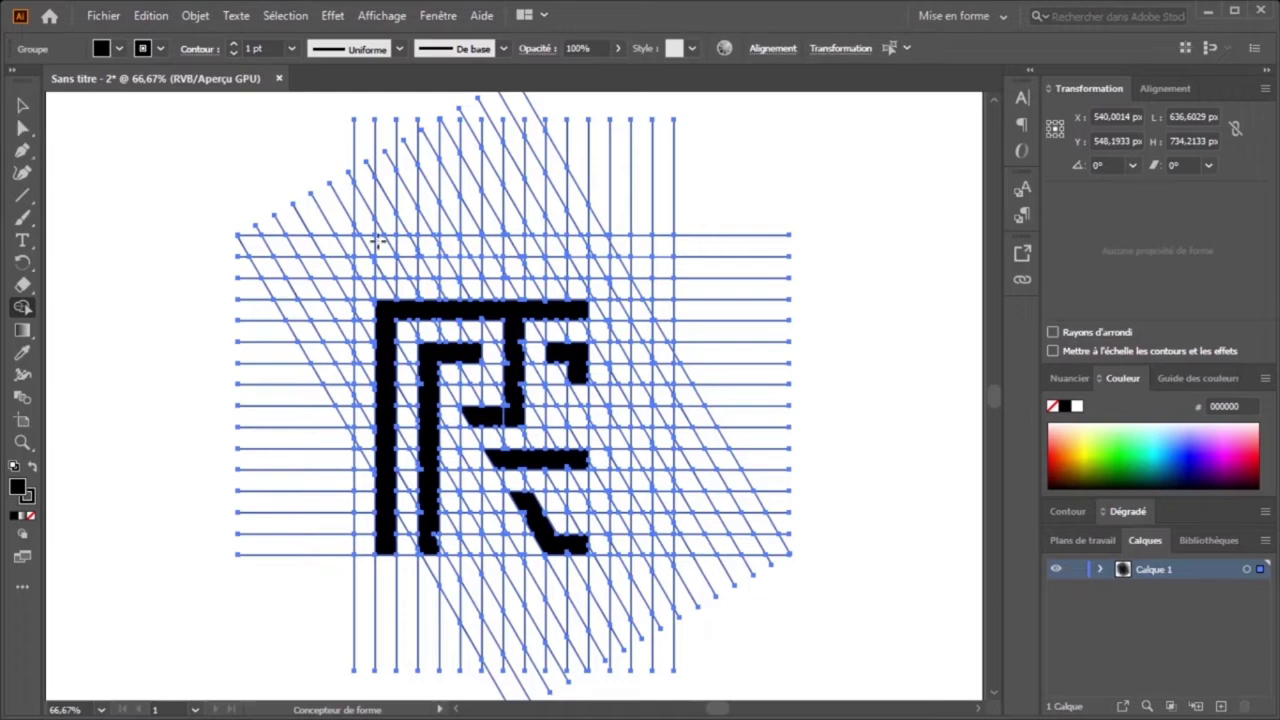
Step: Expand the grid and letter artwork with Object > Expand
{"action": "left_click", "coordinate": [195, 15]}
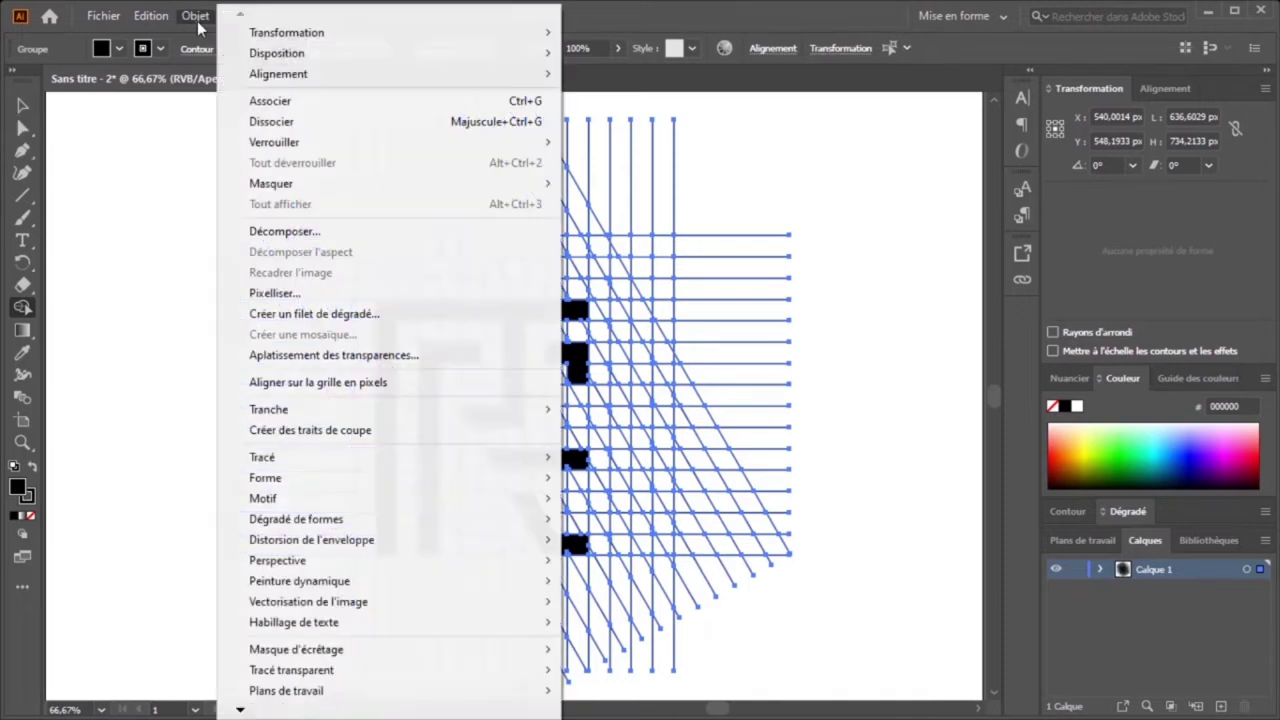
{"action": "left_click", "coordinate": [270, 231]}
{"action": "left_click", "coordinate": [612, 474]}
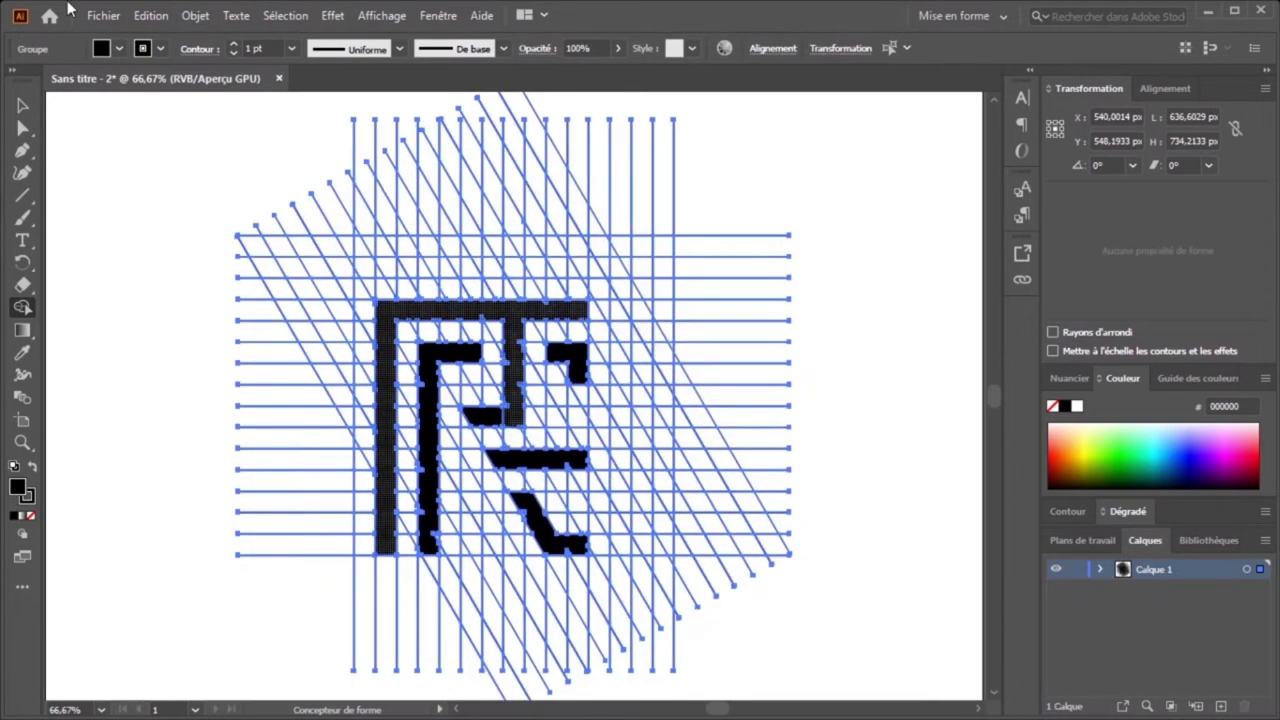
Step: Ungroup the expanded artwork, marquee-select everything and zoom in on the letter
{"action": "left_click", "coordinate": [192, 16]}
{"action": "left_click", "coordinate": [272, 121]}
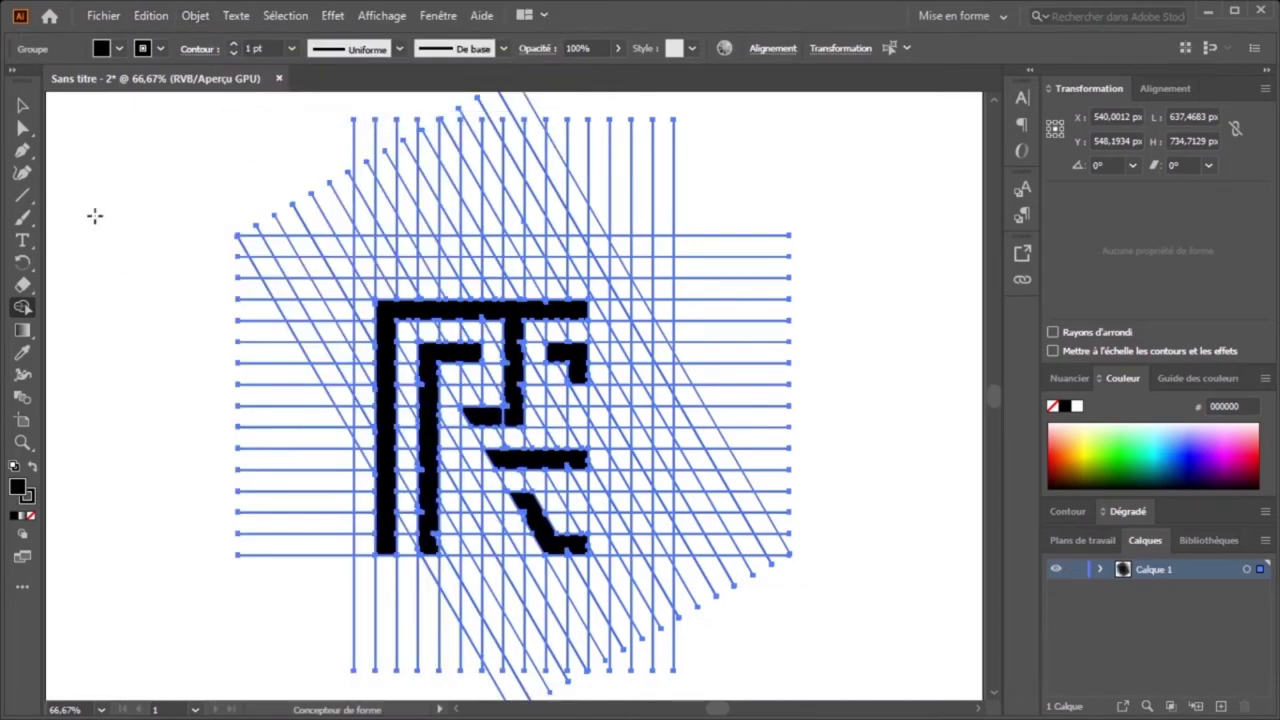
{"action": "left_click", "coordinate": [22, 106]}
{"action": "left_click", "coordinate": [96, 176]}
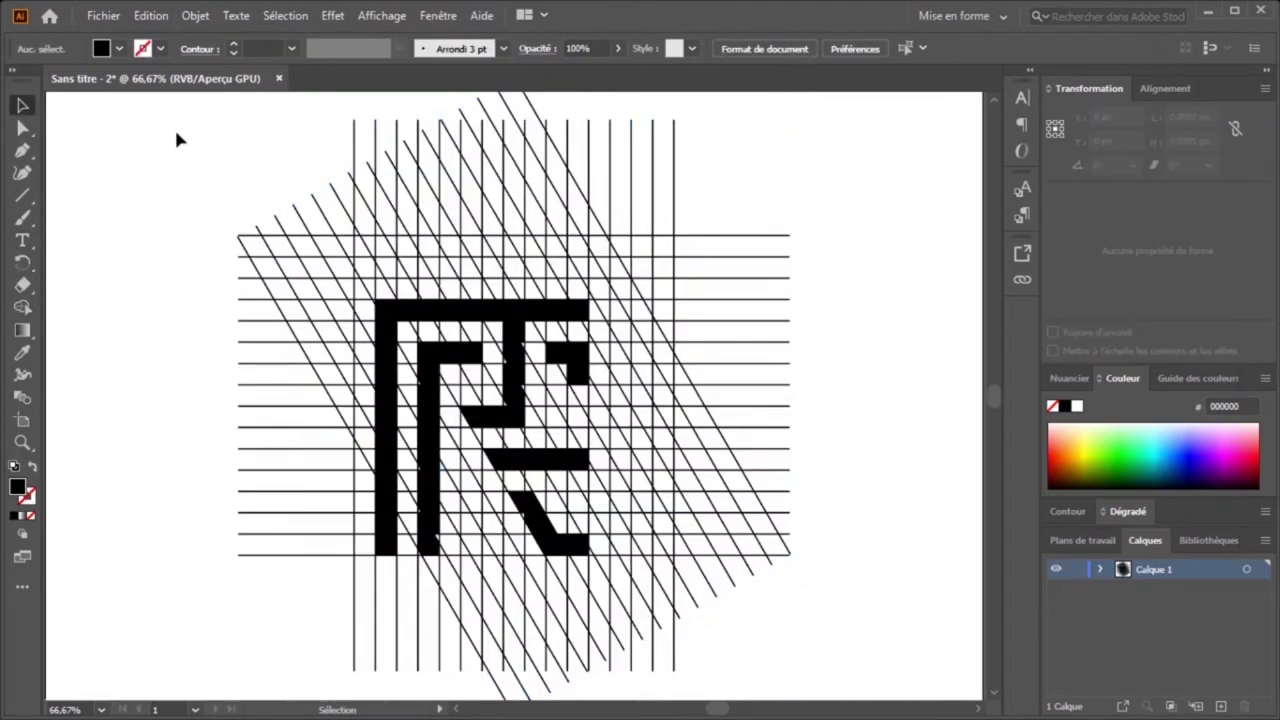
{"action": "left_click_drag", "start_coordinate": [178, 131], "coordinate": [782, 703]}
{"action": "key", "text": "ctrl+plus"}
{"action": "key", "text": "ctrl+plus"}
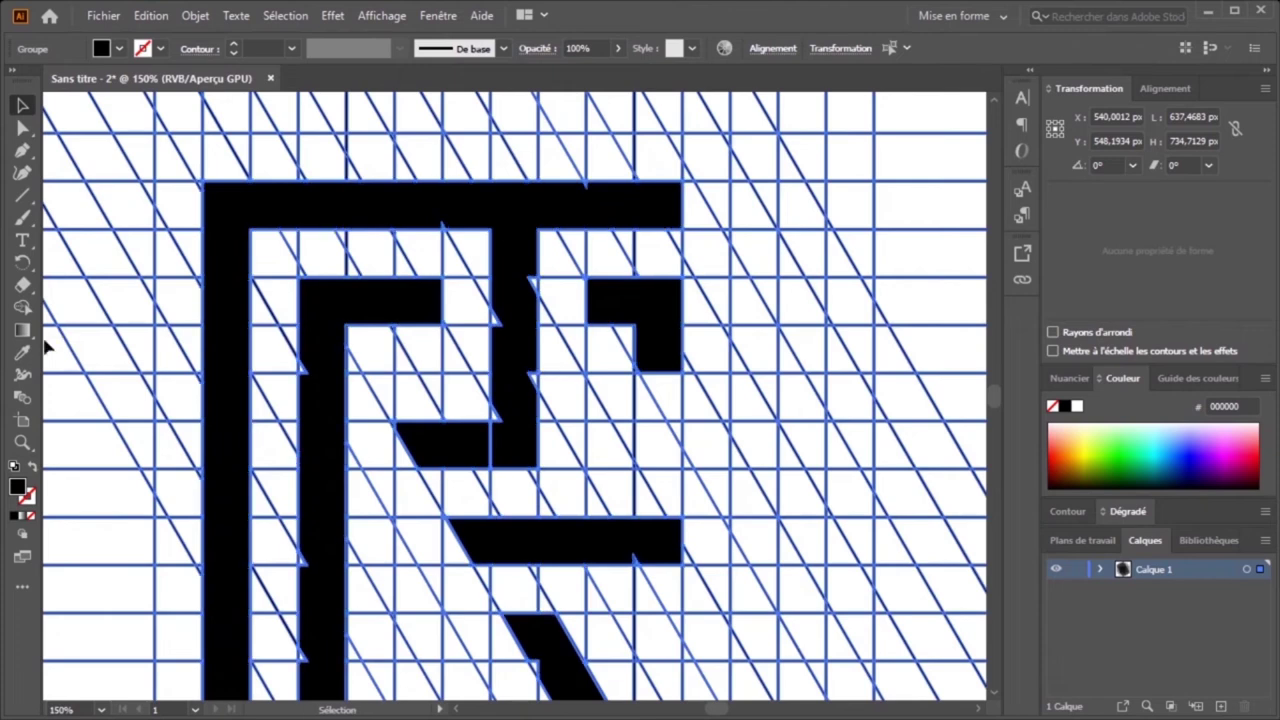
Step: With Shape Builder, merge the inner L cells, then the outer frame and centre bar
{"action": "left_click", "coordinate": [22, 309]}
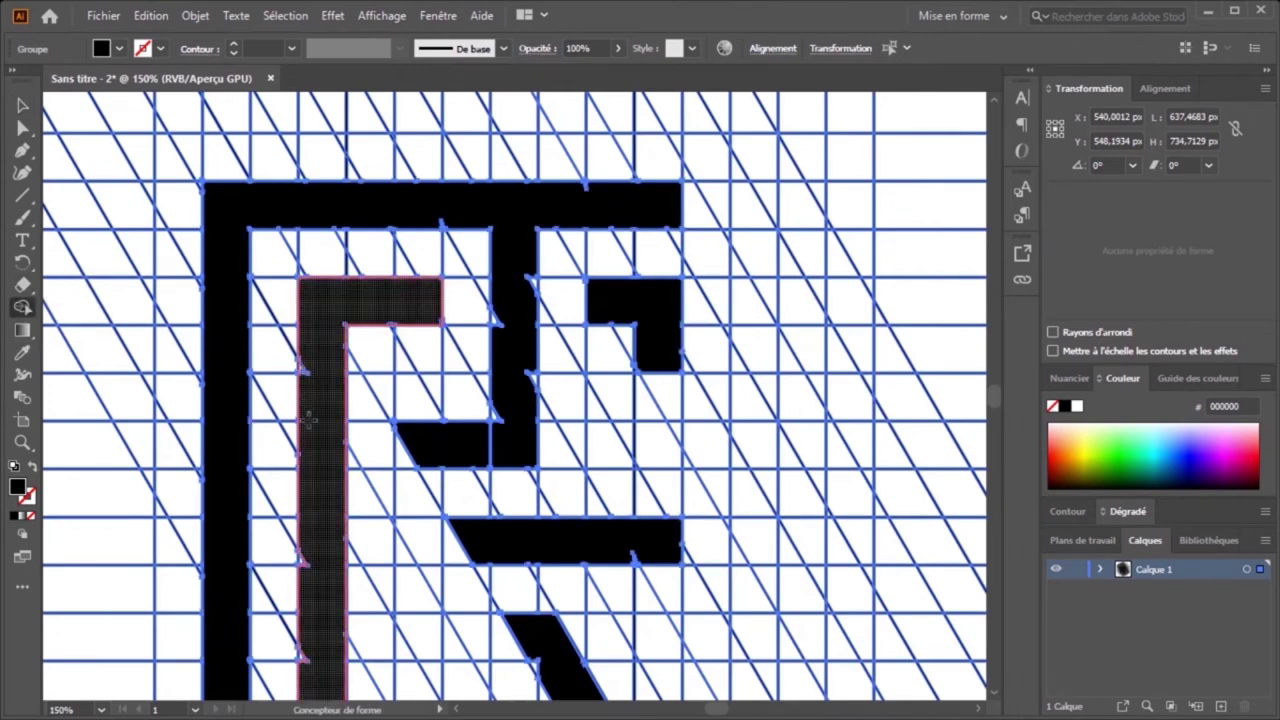
{"action": "left_click", "coordinate": [310, 521]}
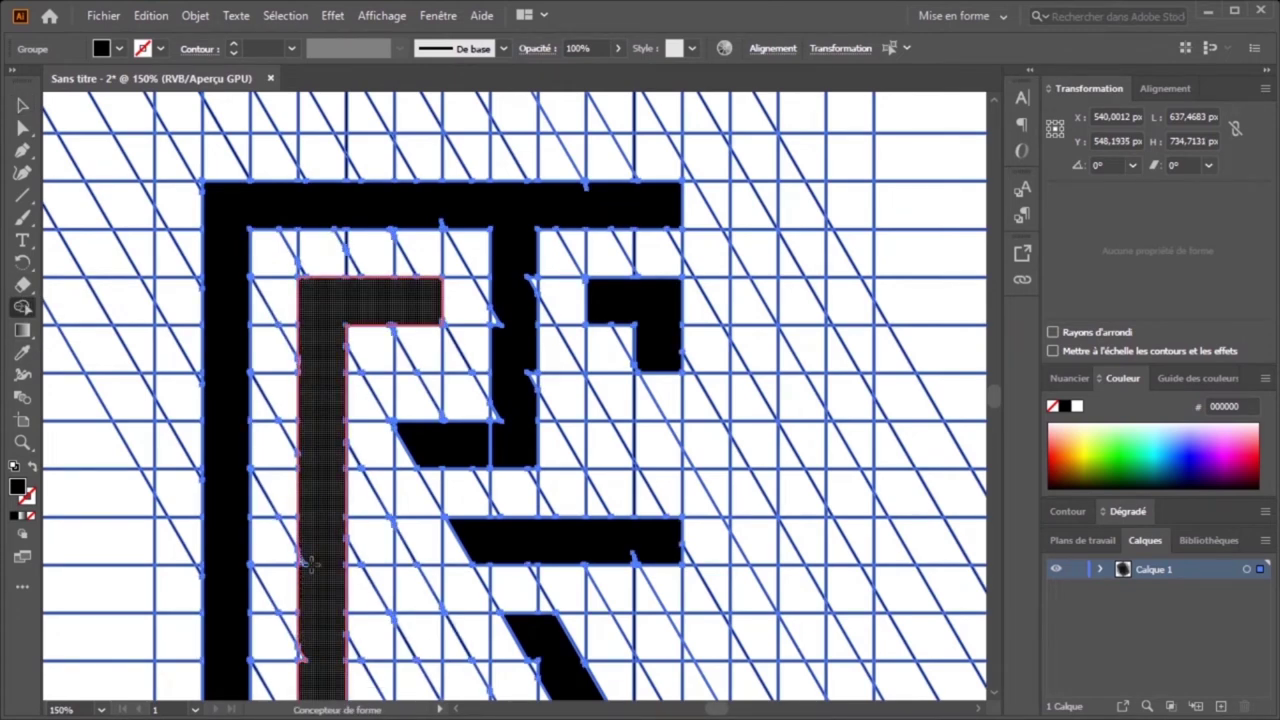
{"action": "left_click", "coordinate": [520, 260]}
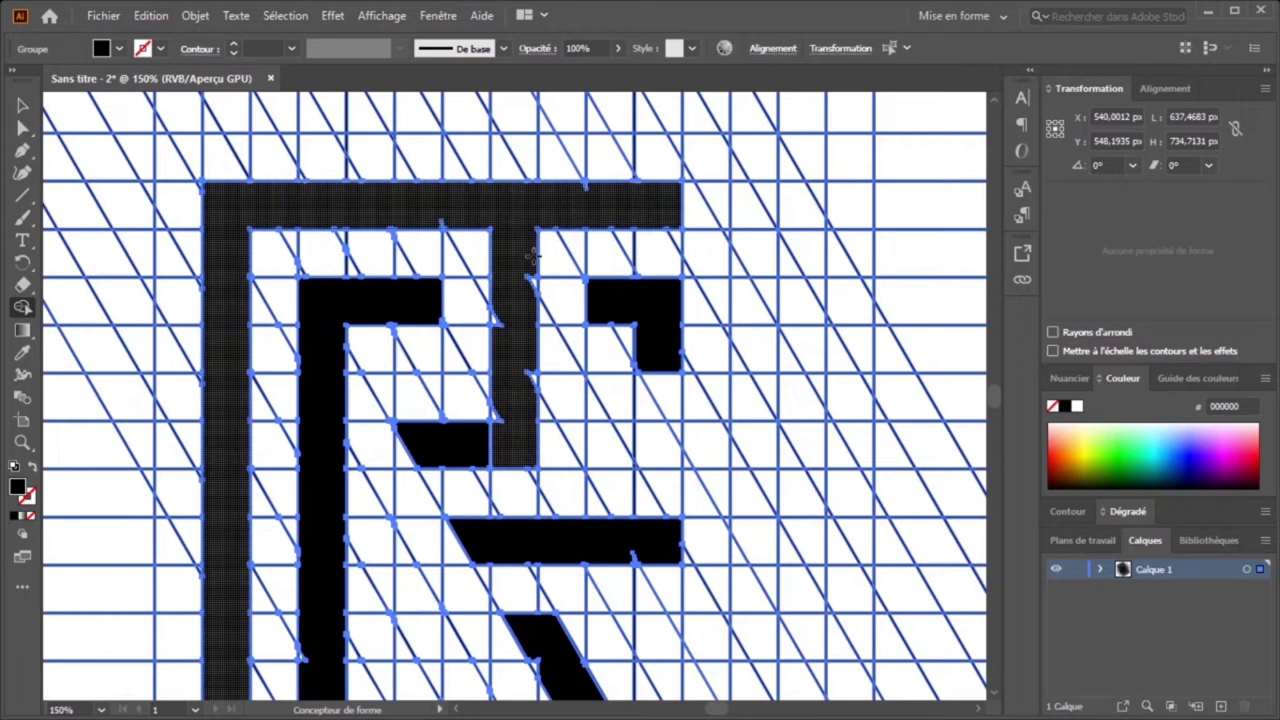
{"action": "left_click", "coordinate": [495, 322]}
{"action": "left_click", "coordinate": [492, 342]}
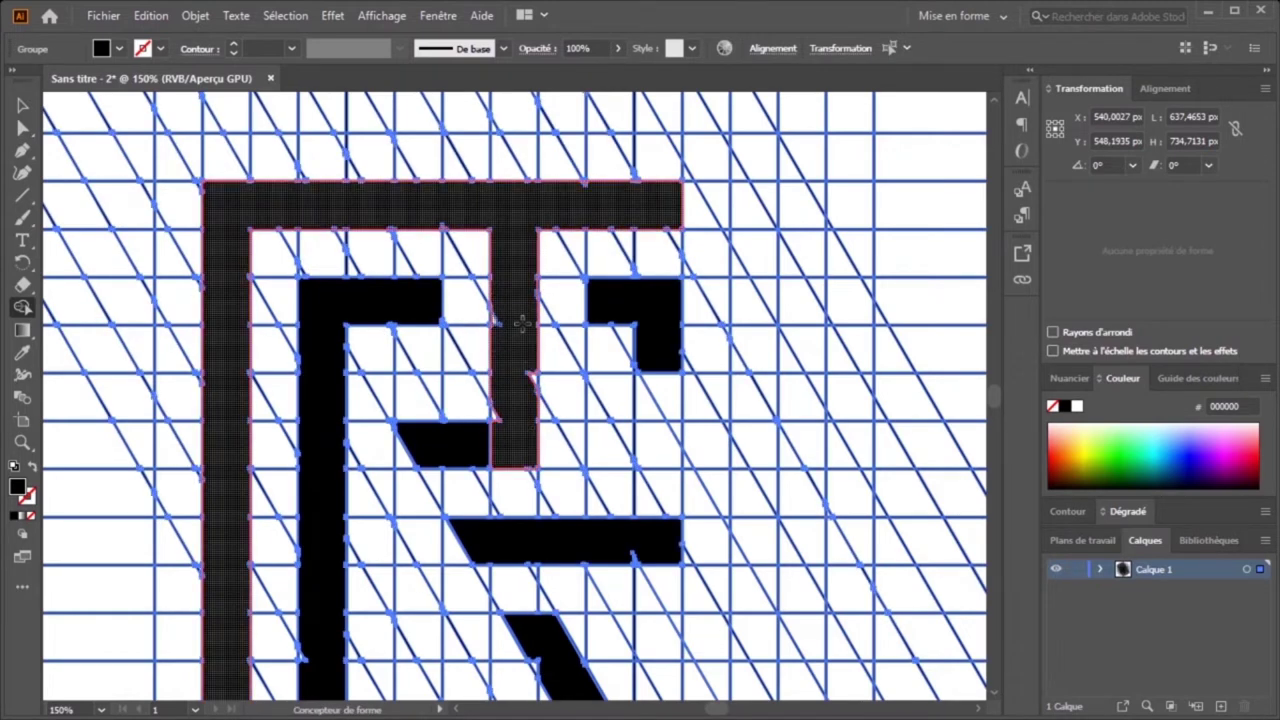
{"action": "left_click", "coordinate": [522, 325]}
{"action": "left_click", "coordinate": [496, 408]}
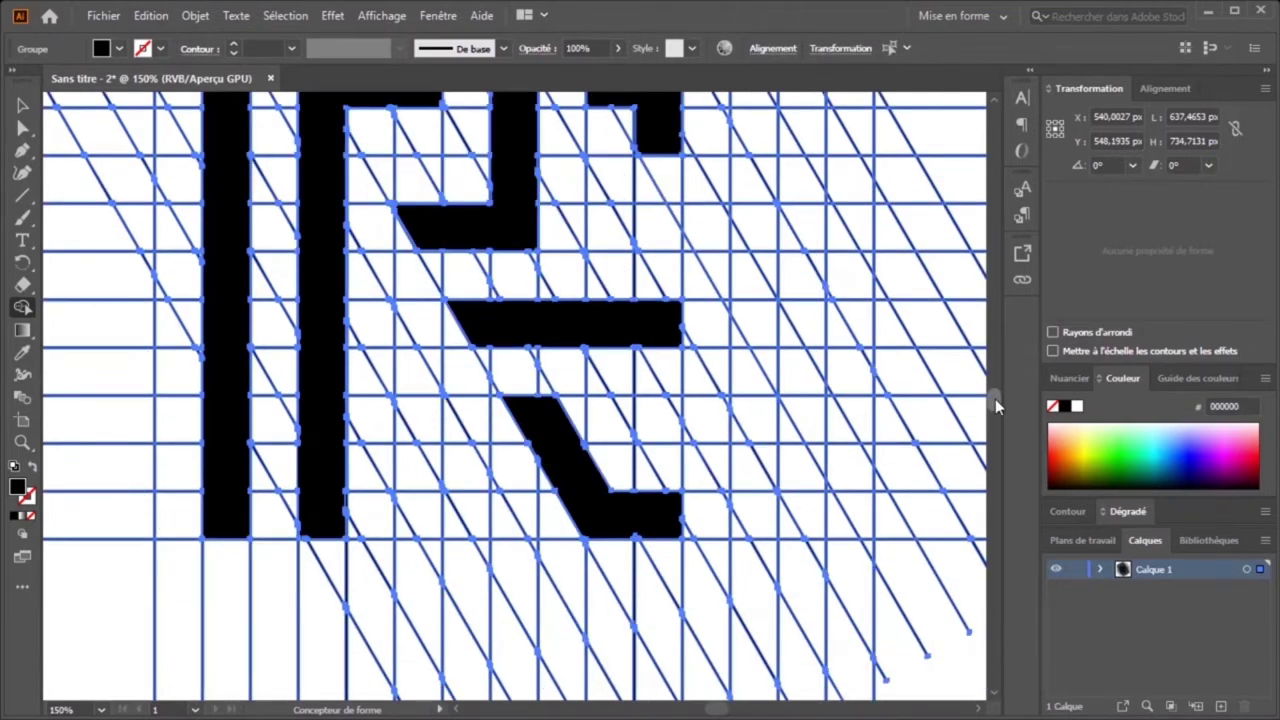
{"action": "scroll", "coordinate": [995, 400], "scroll_direction": "down", "scroll_amount": 5}
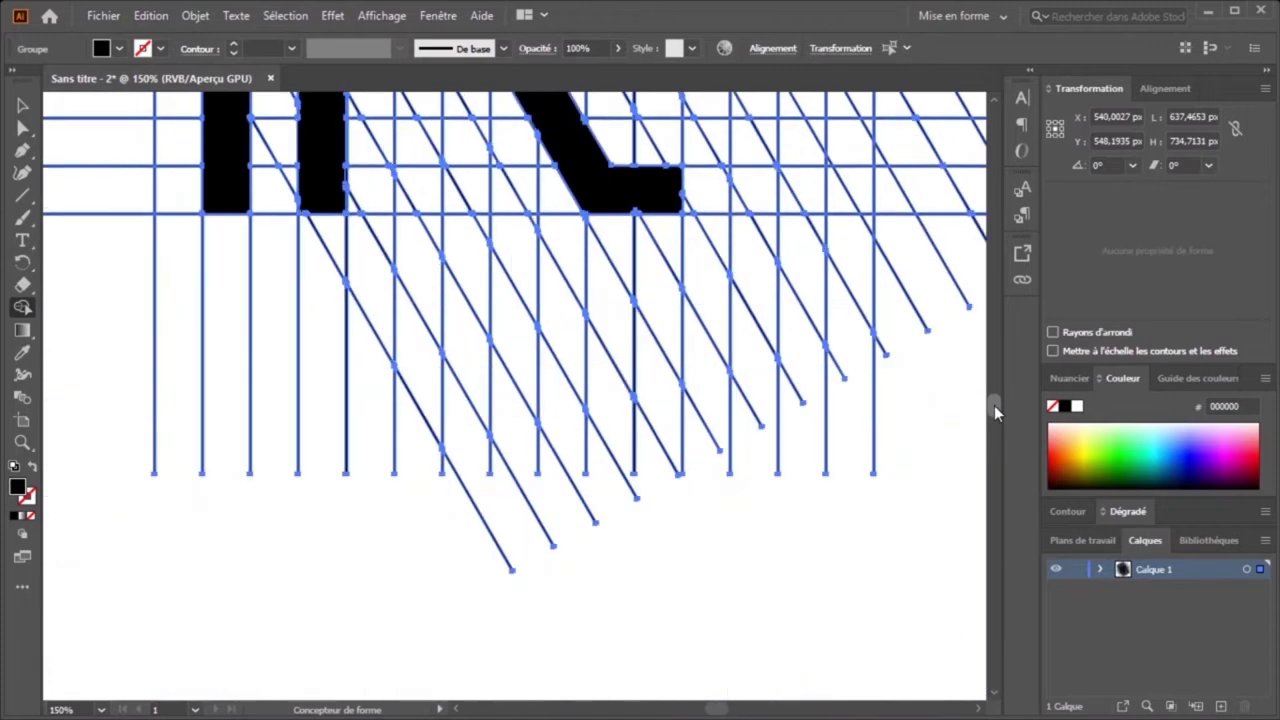
{"action": "key", "text": "ctrl+0"}
{"action": "key", "text": "ctrl+plus"}
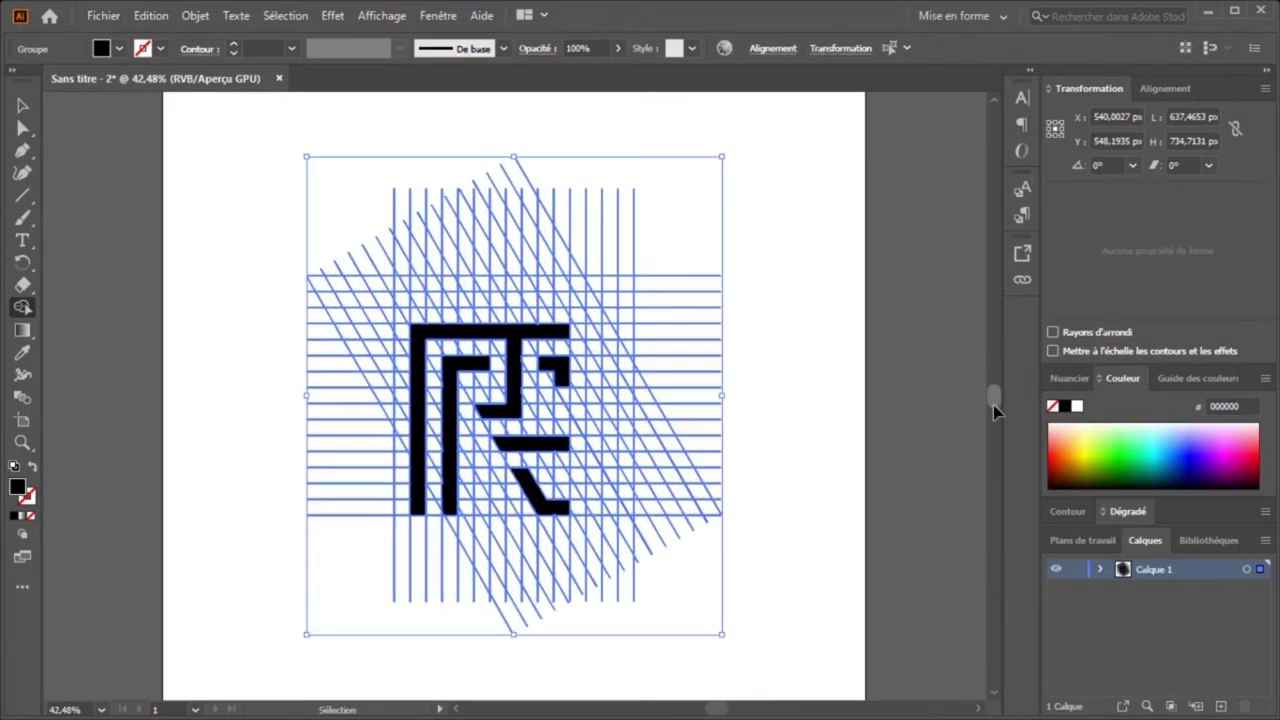
{"action": "key", "text": "ctrl+plus"}
{"action": "key", "text": "ctrl+plus"}
{"action": "key", "text": "ctrl+minus"}
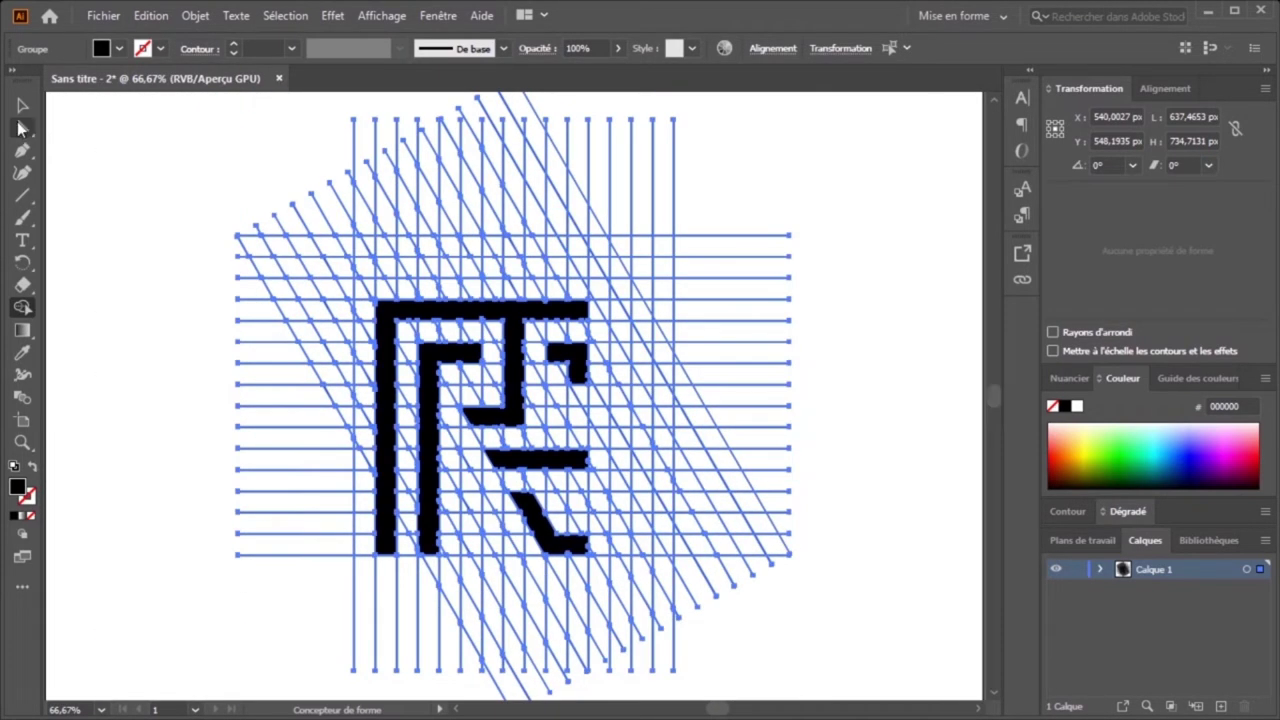
{"action": "left_click", "coordinate": [22, 105]}
{"action": "left_click", "coordinate": [112, 132]}
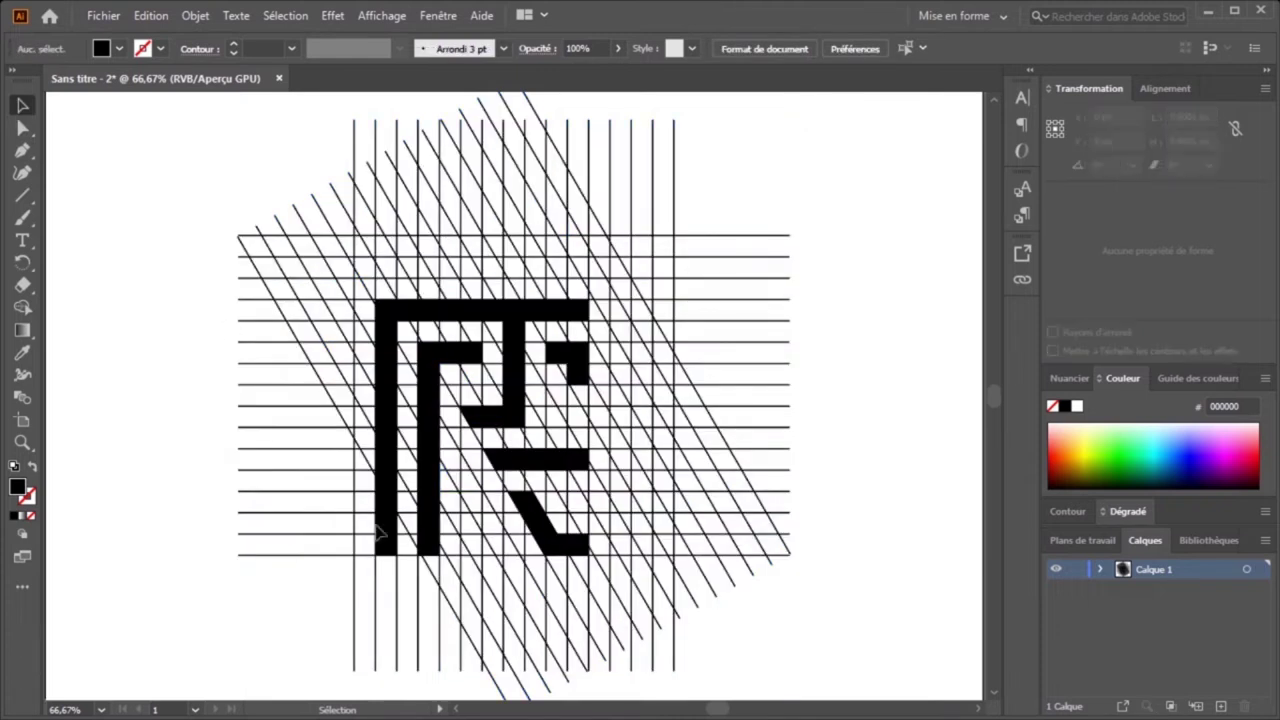
{"action": "left_click", "coordinate": [525, 404]}
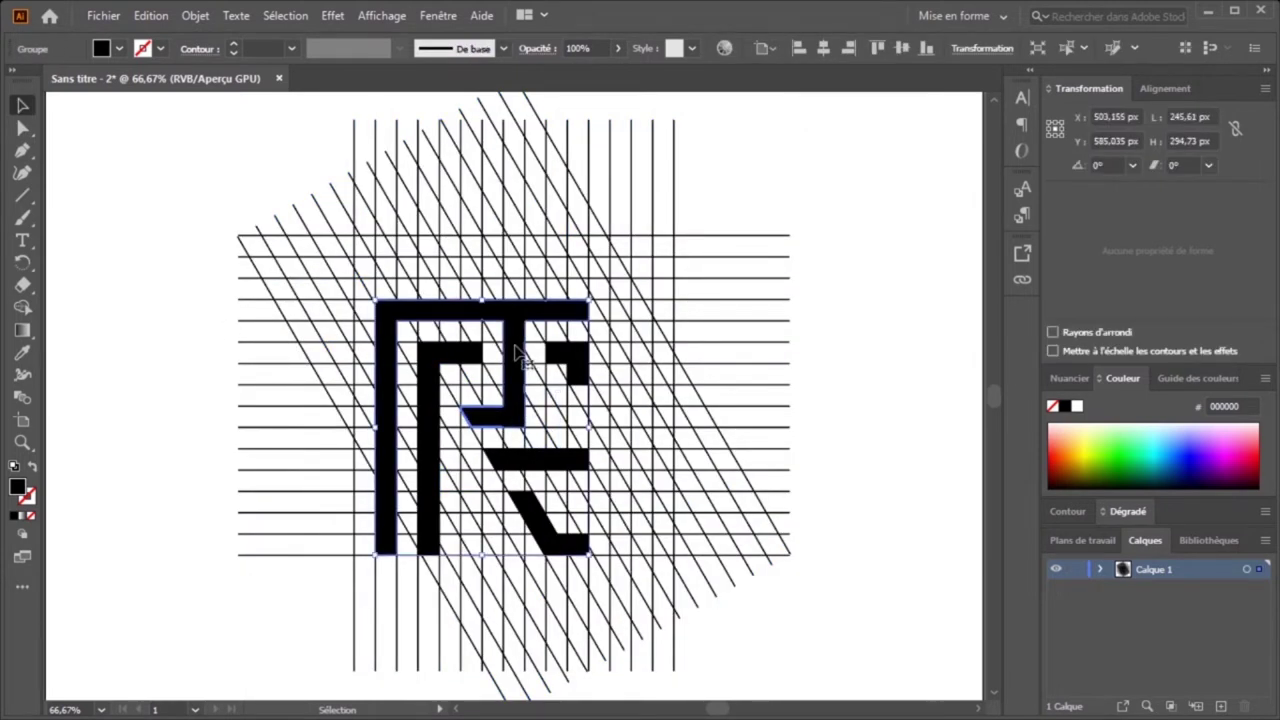
{"action": "left_click", "coordinate": [428, 412], "text": "shift"}
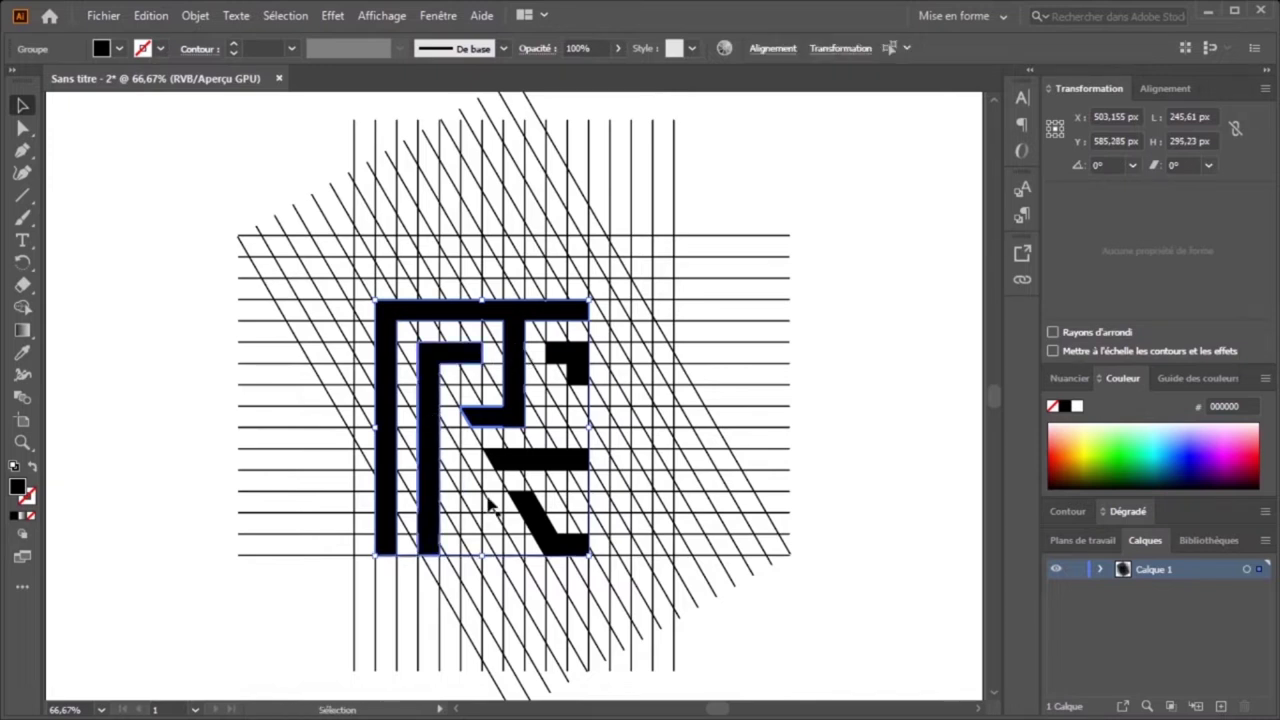
{"action": "left_click", "coordinate": [550, 460], "text": "shift"}
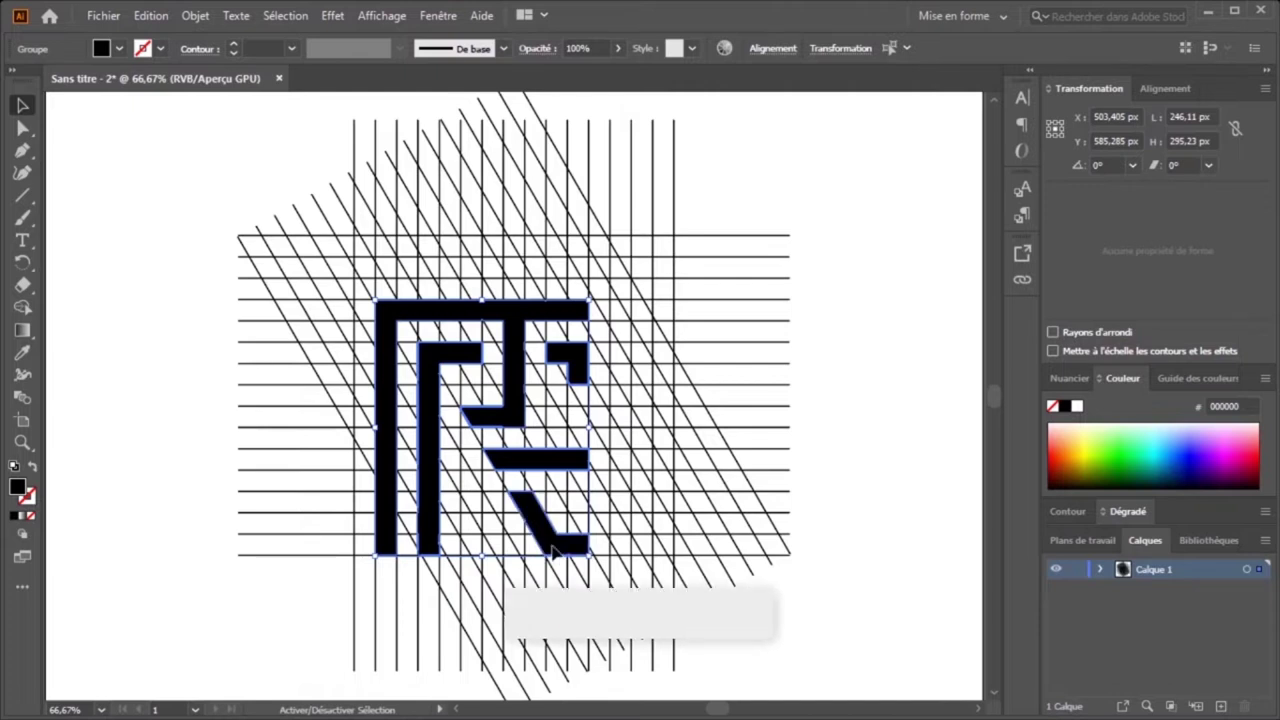
{"action": "left_click_drag", "start_coordinate": [517, 358], "coordinate": [955, 243]}
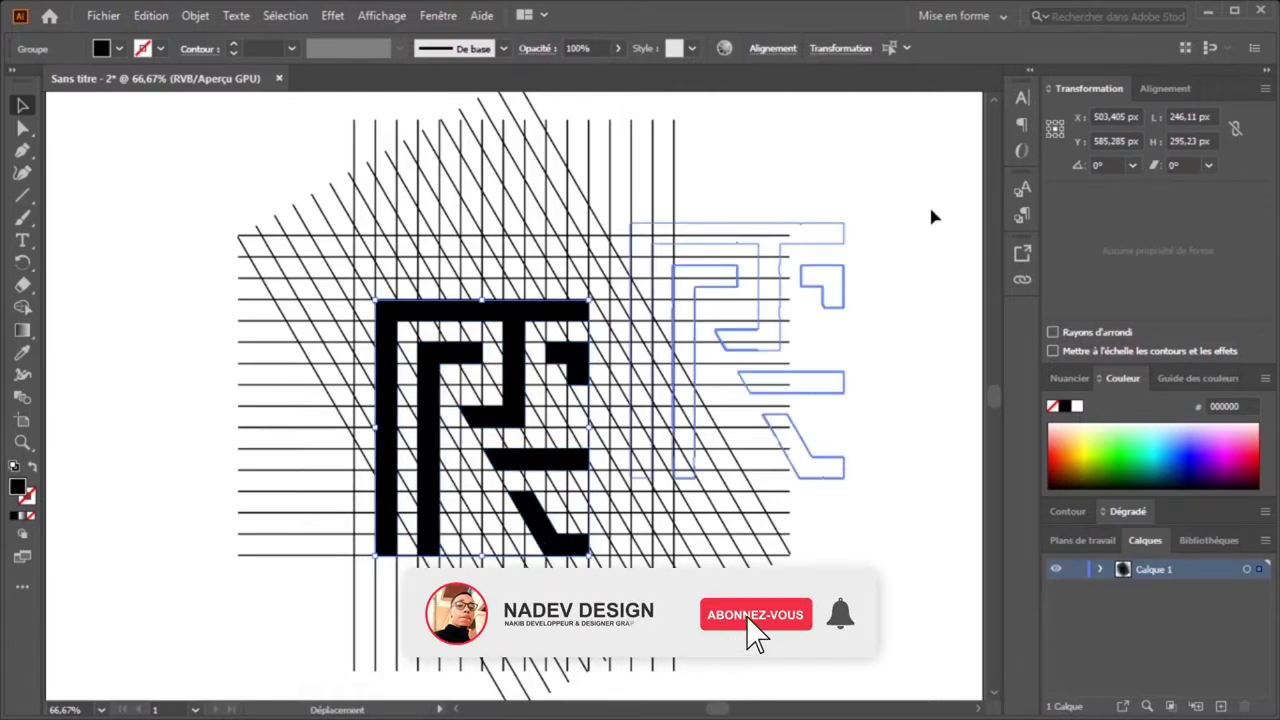
{"action": "left_click", "coordinate": [770, 140]}
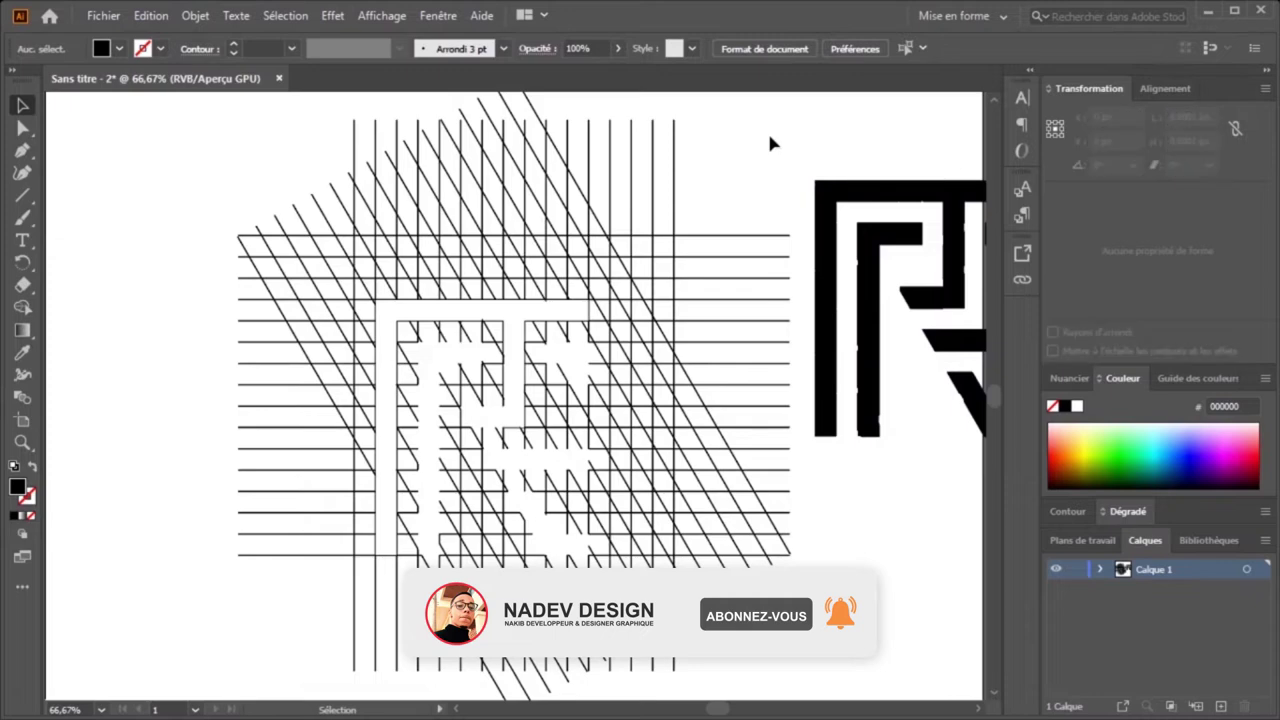
{"action": "key", "text": "ctrl+z"}
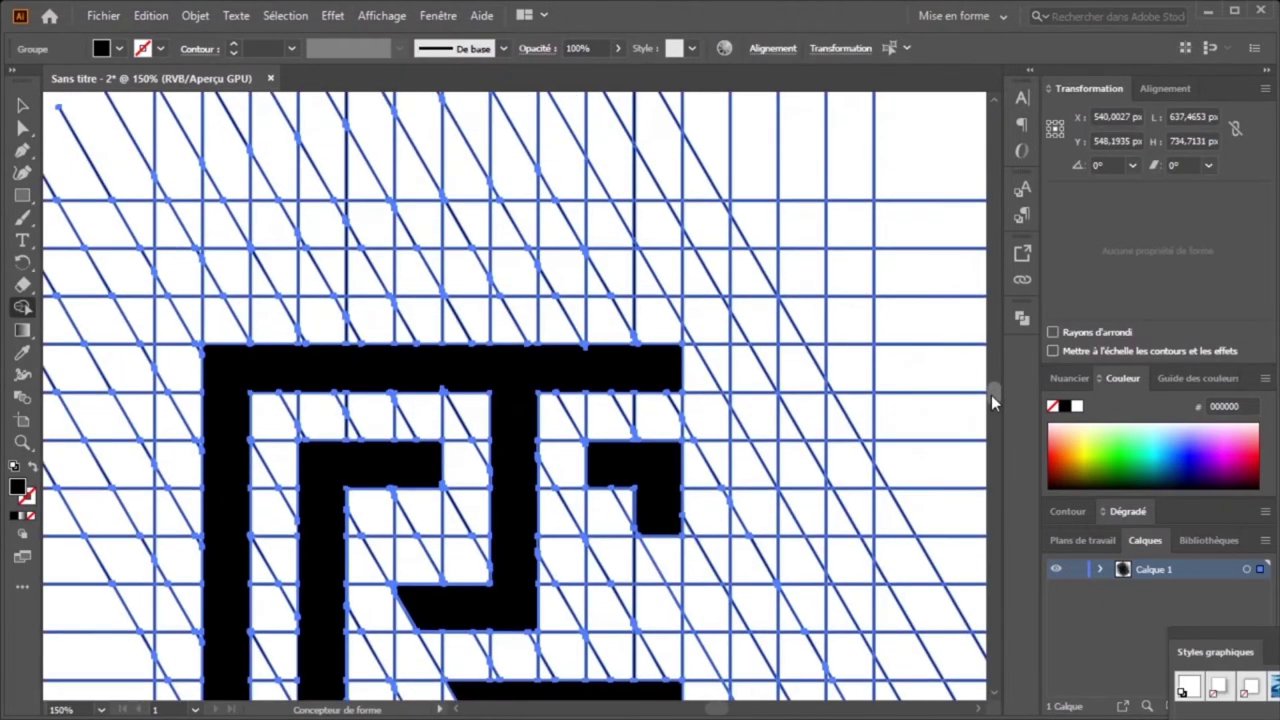
Step: Merge the outer frame with its adjoining pieces using Shape Builder
{"action": "scroll", "coordinate": [991, 404], "scroll_direction": "up", "scroll_amount": 4}
{"action": "scroll", "coordinate": [991, 398], "scroll_direction": "up", "scroll_amount": 2}
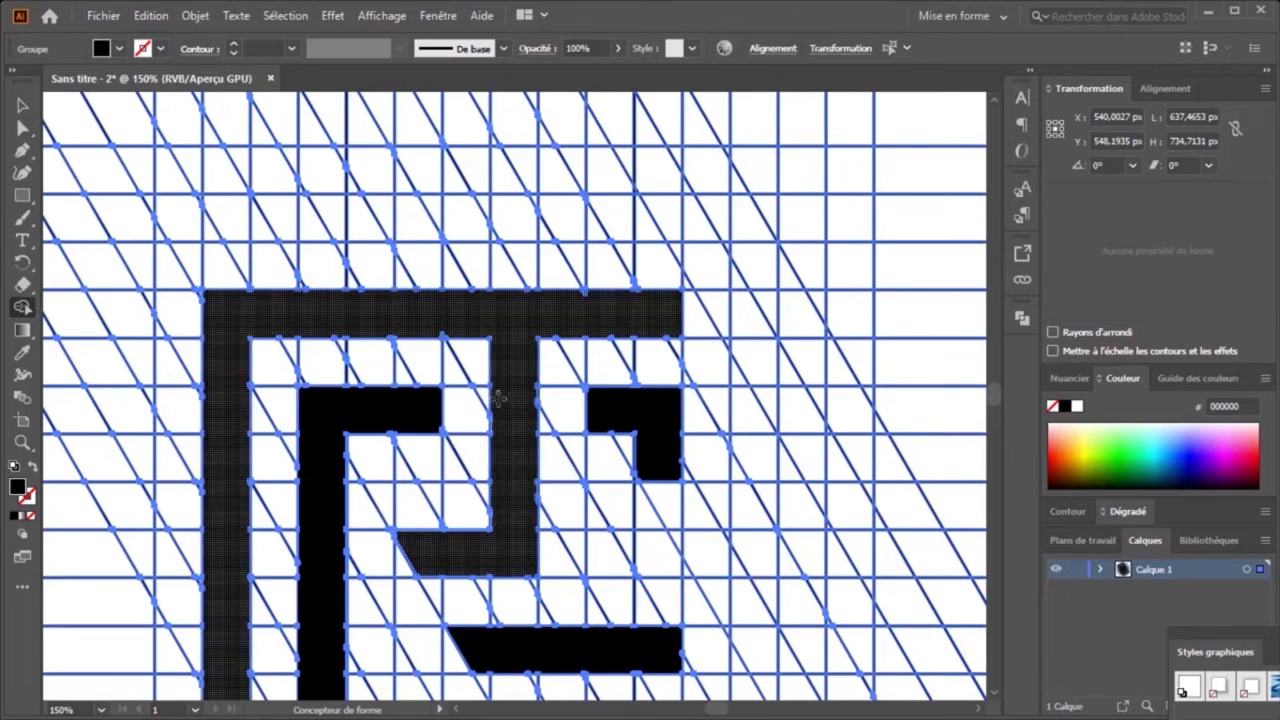
{"action": "left_click_drag", "start_coordinate": [494, 398], "coordinate": [490, 452]}
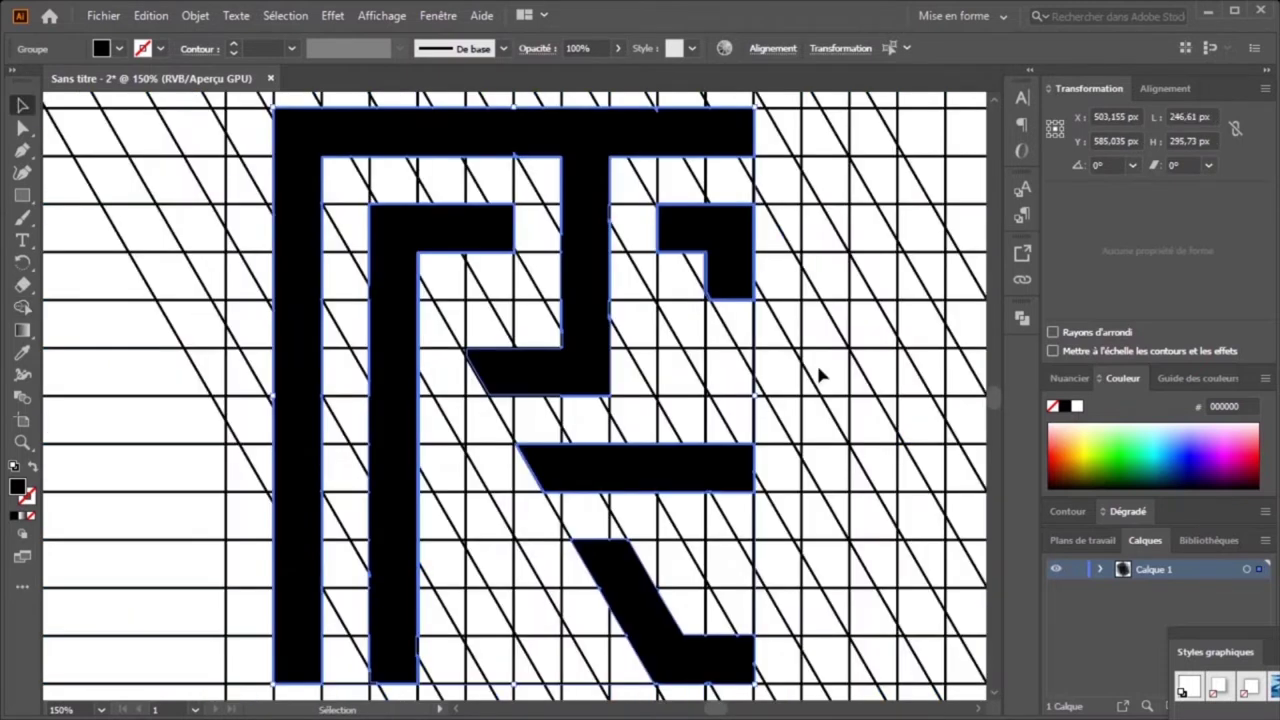
Step: Select the grid and merge cells into the top-right L piece and the large outer frame
{"action": "left_click", "coordinate": [818, 374]}
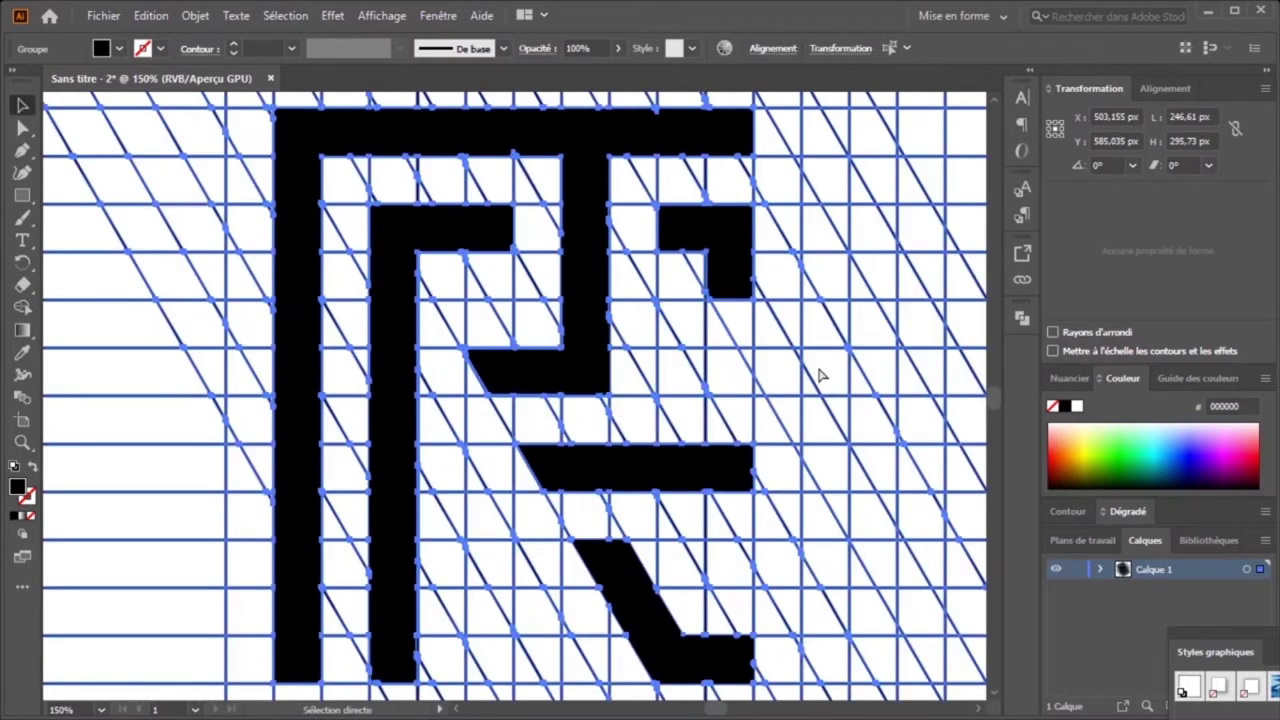
{"action": "left_click", "coordinate": [22, 307]}
{"action": "left_click", "coordinate": [683, 218]}
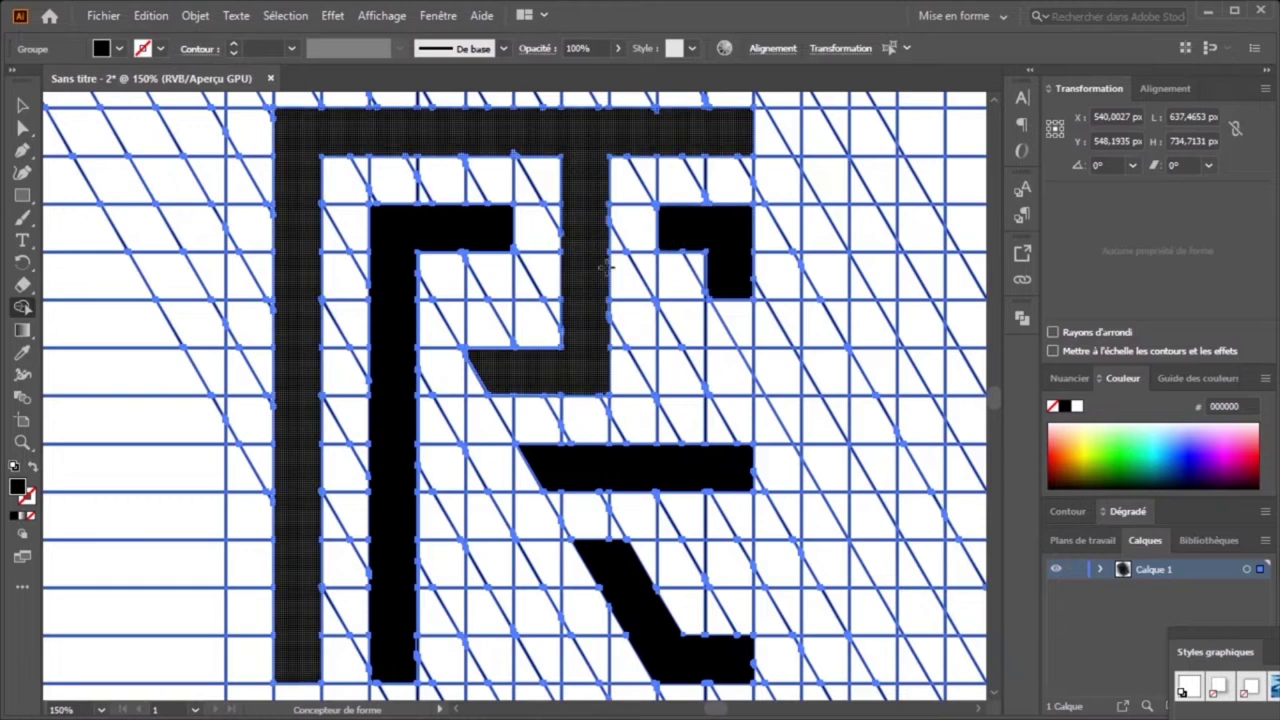
{"action": "left_click", "coordinate": [605, 185]}
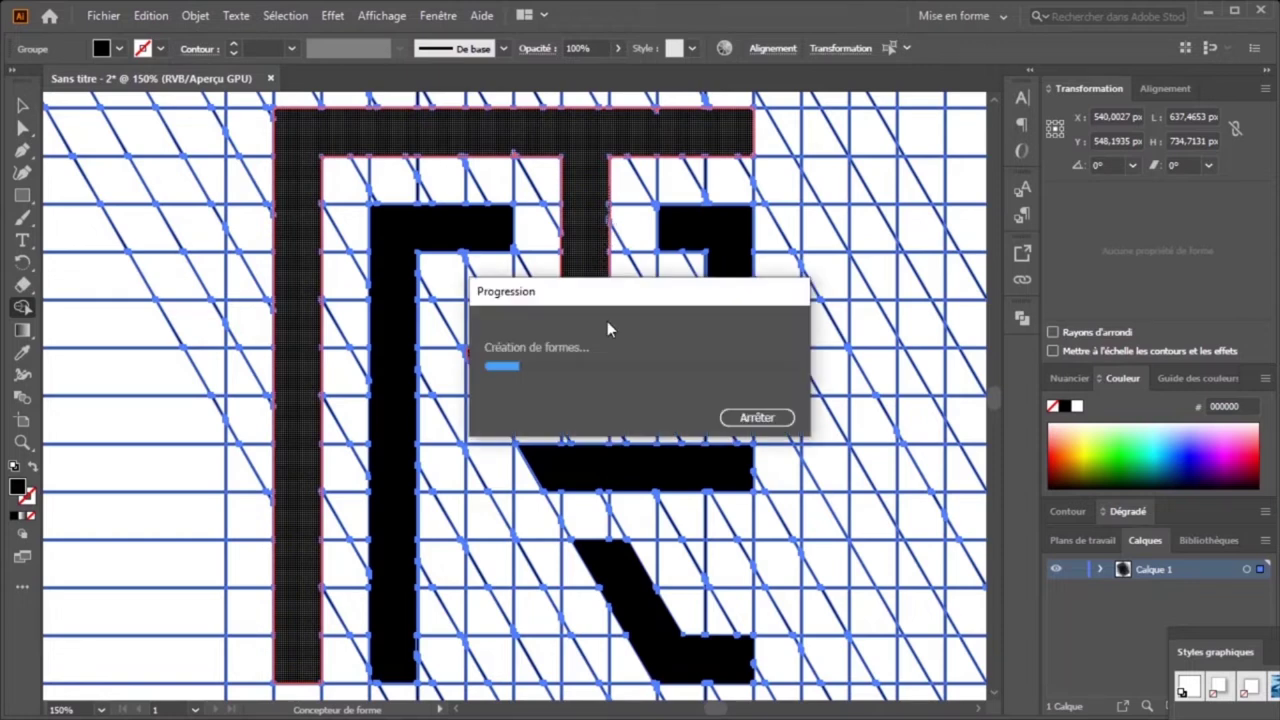
{"action": "left_click", "coordinate": [607, 321]}
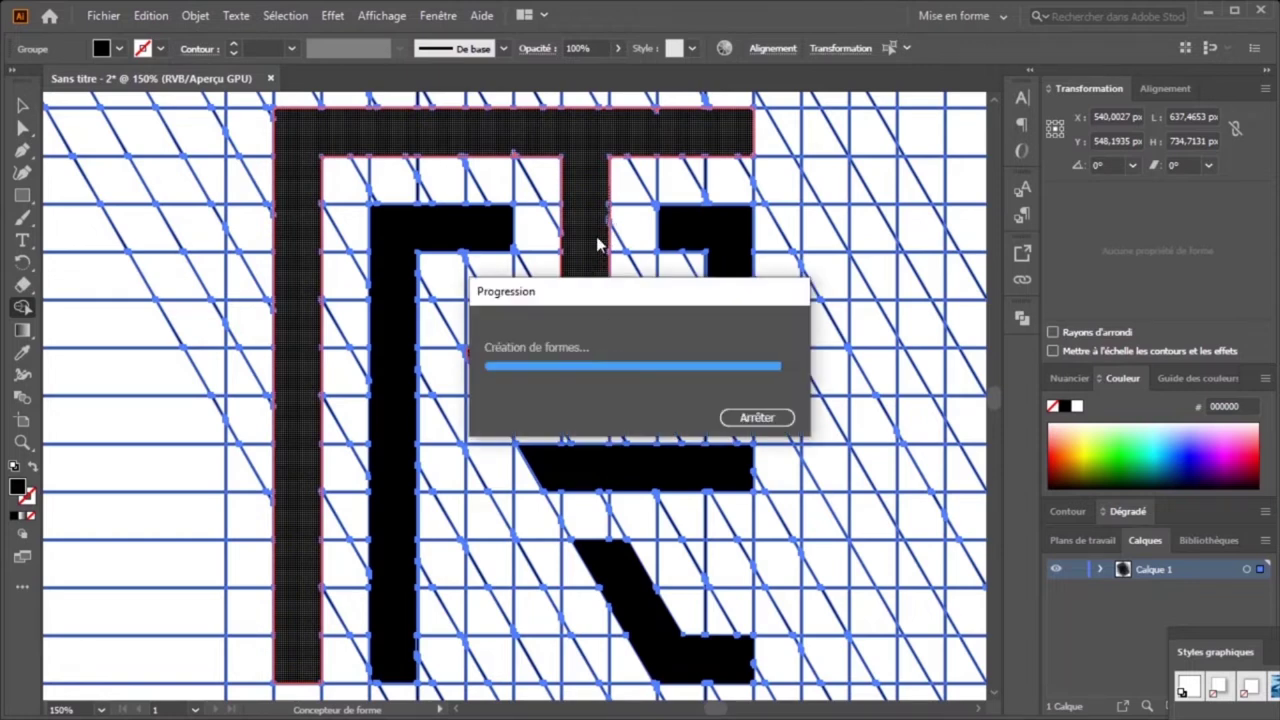
{"action": "scroll", "coordinate": [593, 280], "scroll_direction": "down", "scroll_amount": 1}
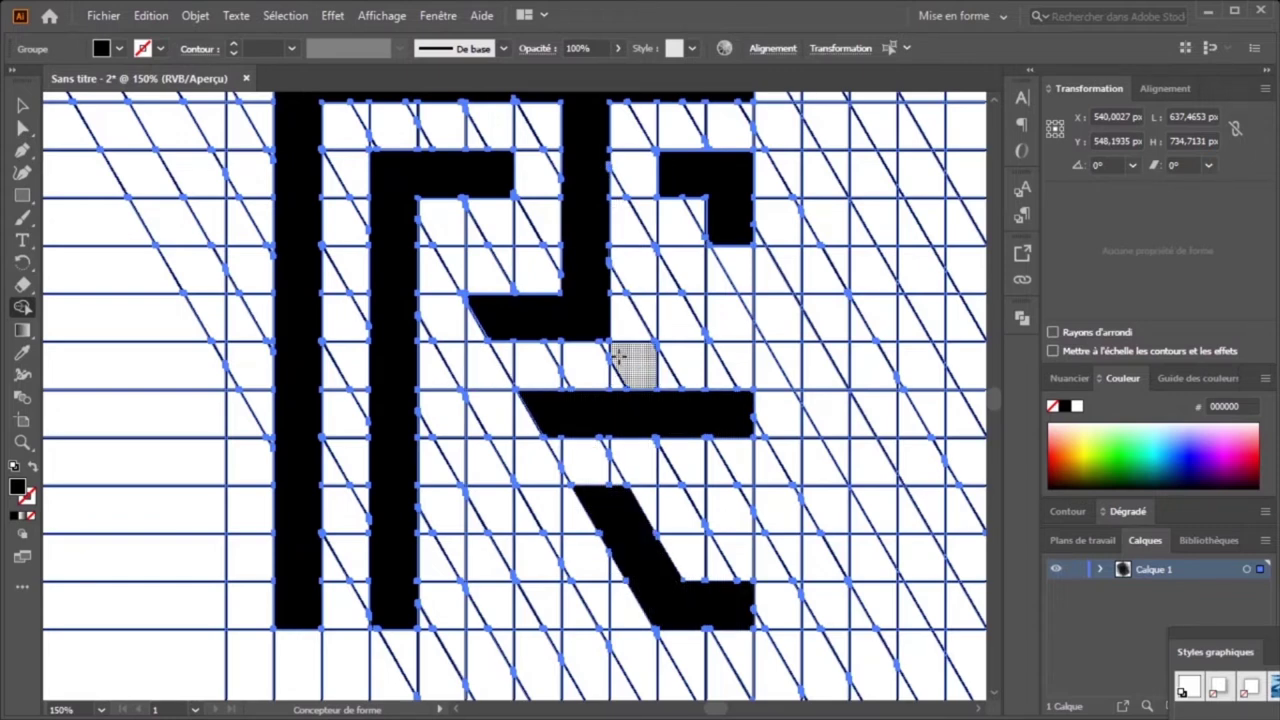
{"action": "key", "text": "ctrl+minus"}
{"action": "key", "text": "ctrl+minus"}
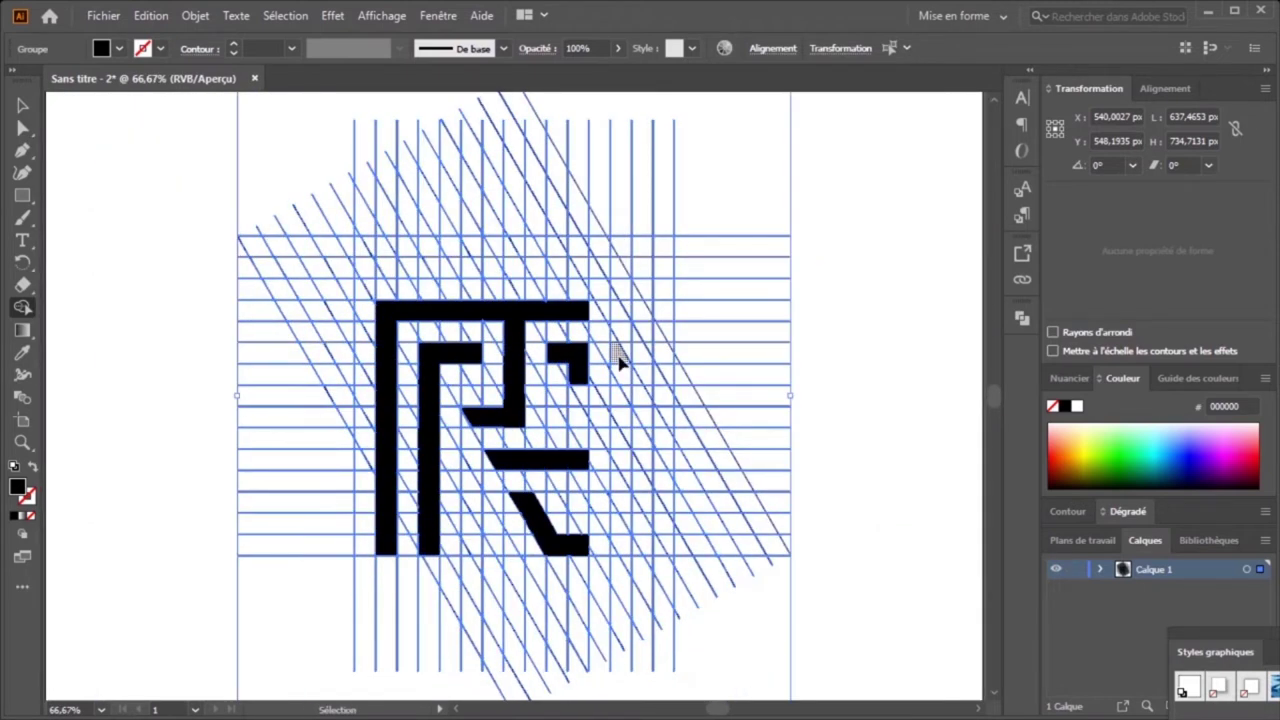
Step: Select the black R pieces and drag them out of the grid to the artboard's right side
{"action": "key", "text": "ctrl+minus"}
{"action": "left_click", "coordinate": [22, 105]}
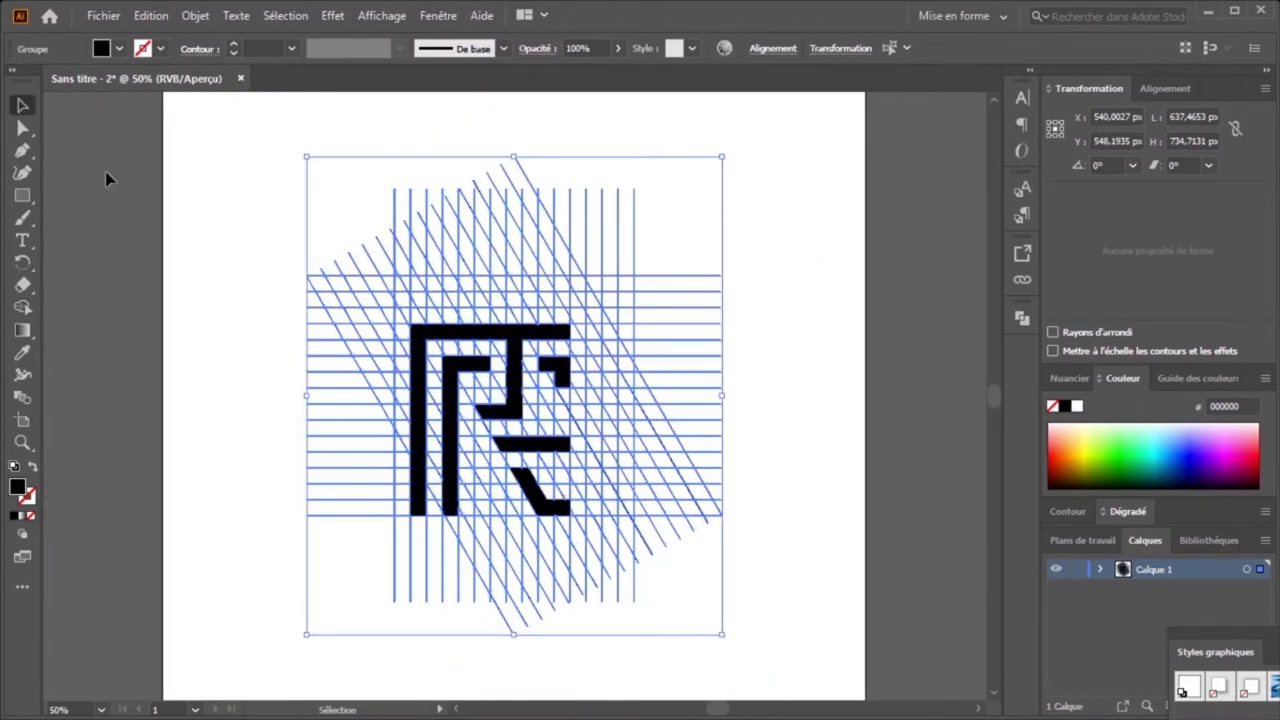
{"action": "left_click", "coordinate": [212, 434]}
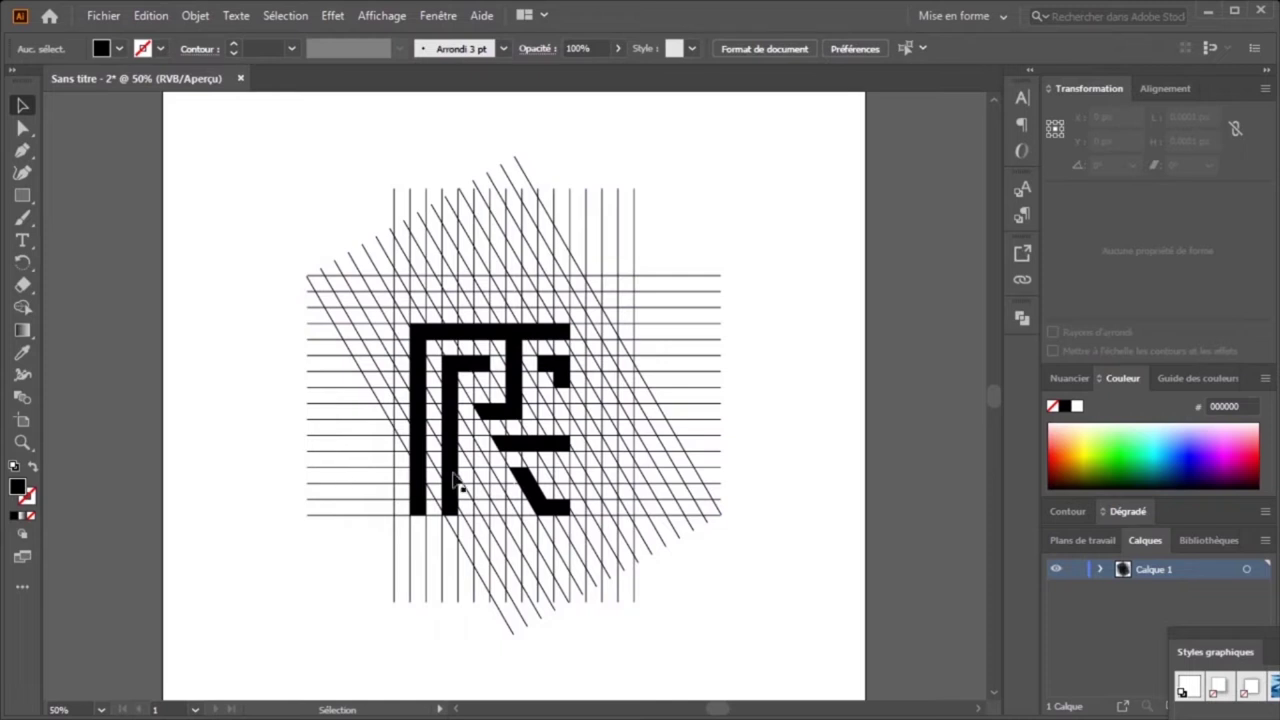
{"action": "left_click", "coordinate": [418, 485]}
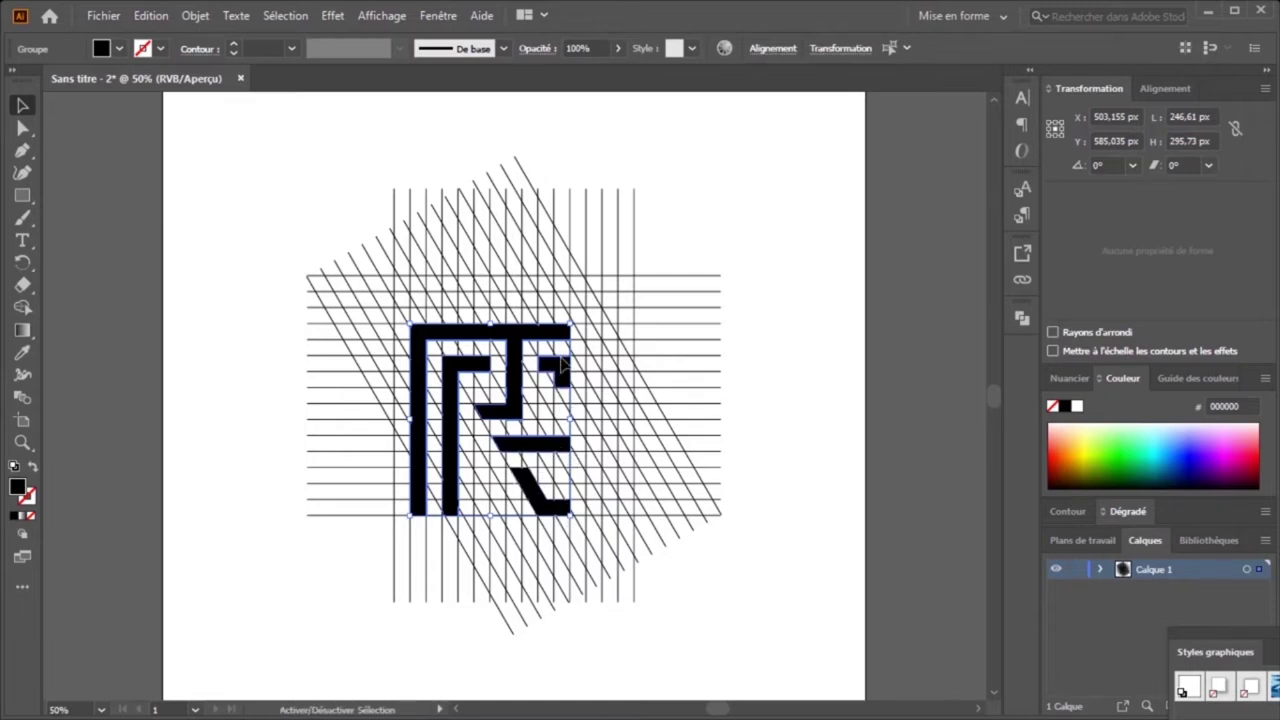
{"action": "key", "text": "shift"}
{"action": "key", "text": "shift"}
{"action": "key", "text": "shift"}
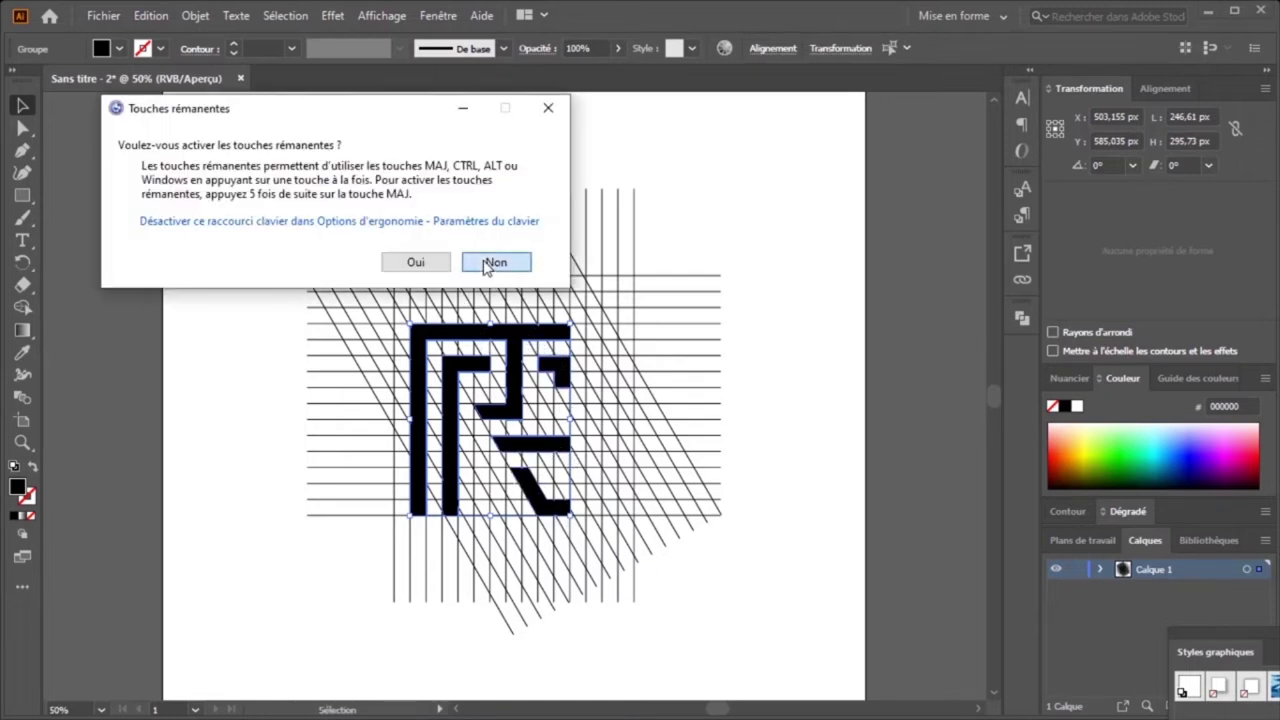
{"action": "left_click", "coordinate": [497, 263]}
{"action": "left_click_drag", "start_coordinate": [514, 344], "coordinate": [857, 287]}
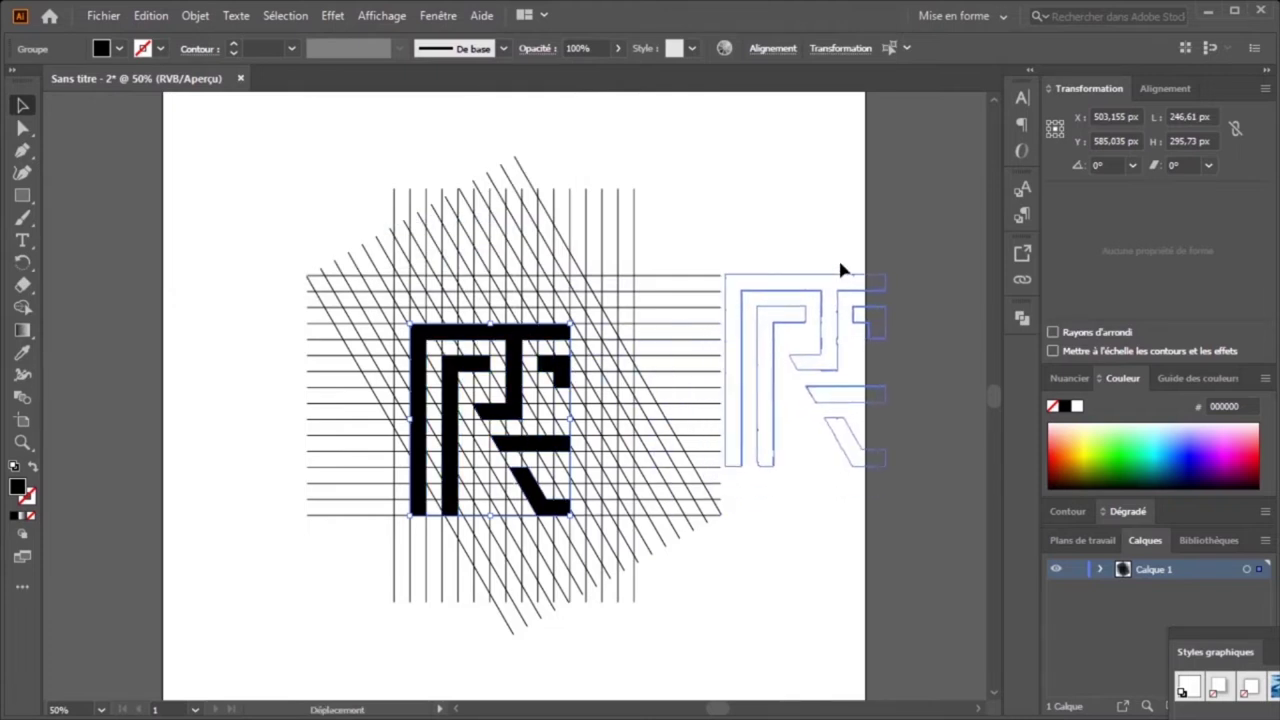
{"action": "left_click", "coordinate": [796, 579]}
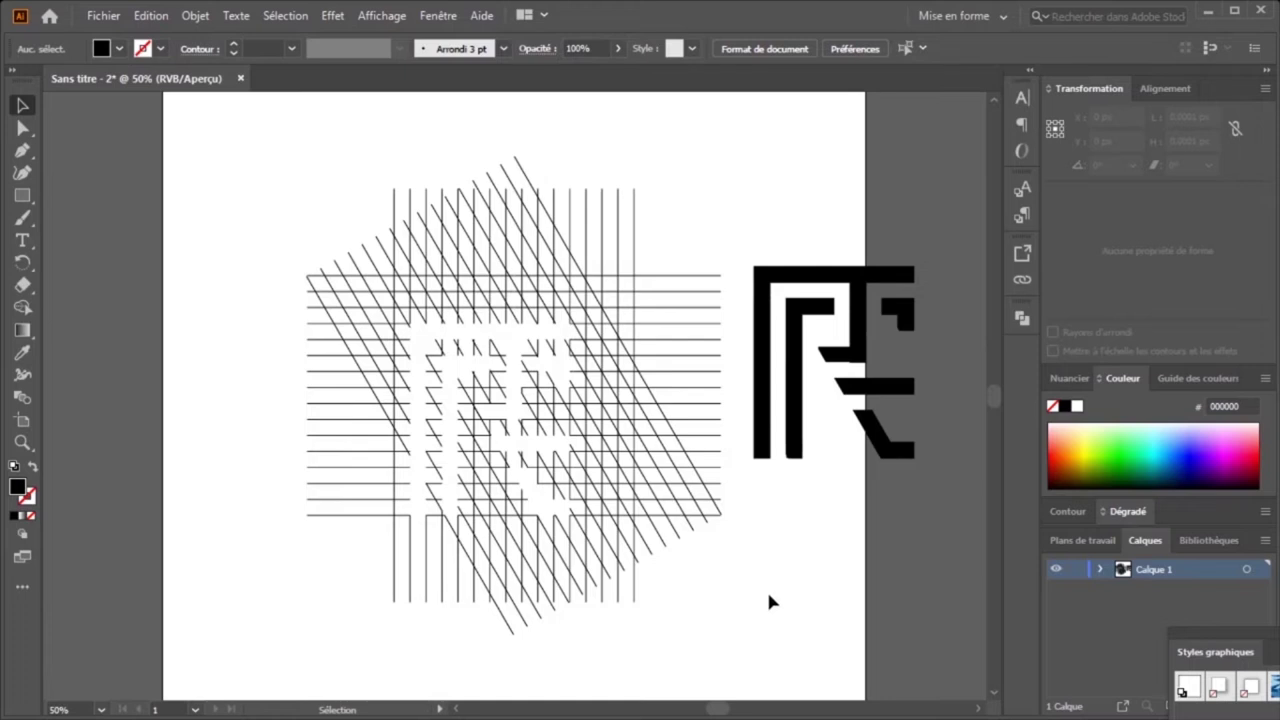
Step: Delete the line grid and select the R artwork, undoing an accidental move
{"action": "left_click_drag", "start_coordinate": [670, 640], "coordinate": [281, 165]}
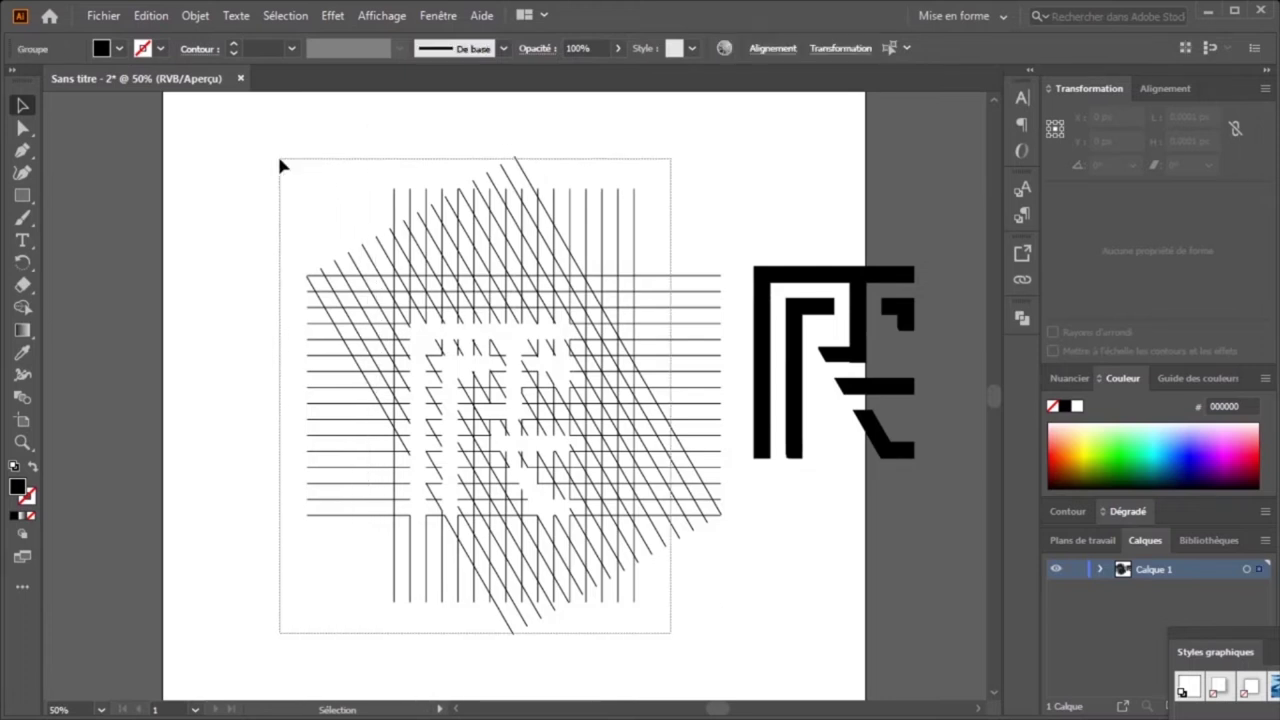
{"action": "key", "text": "Delete"}
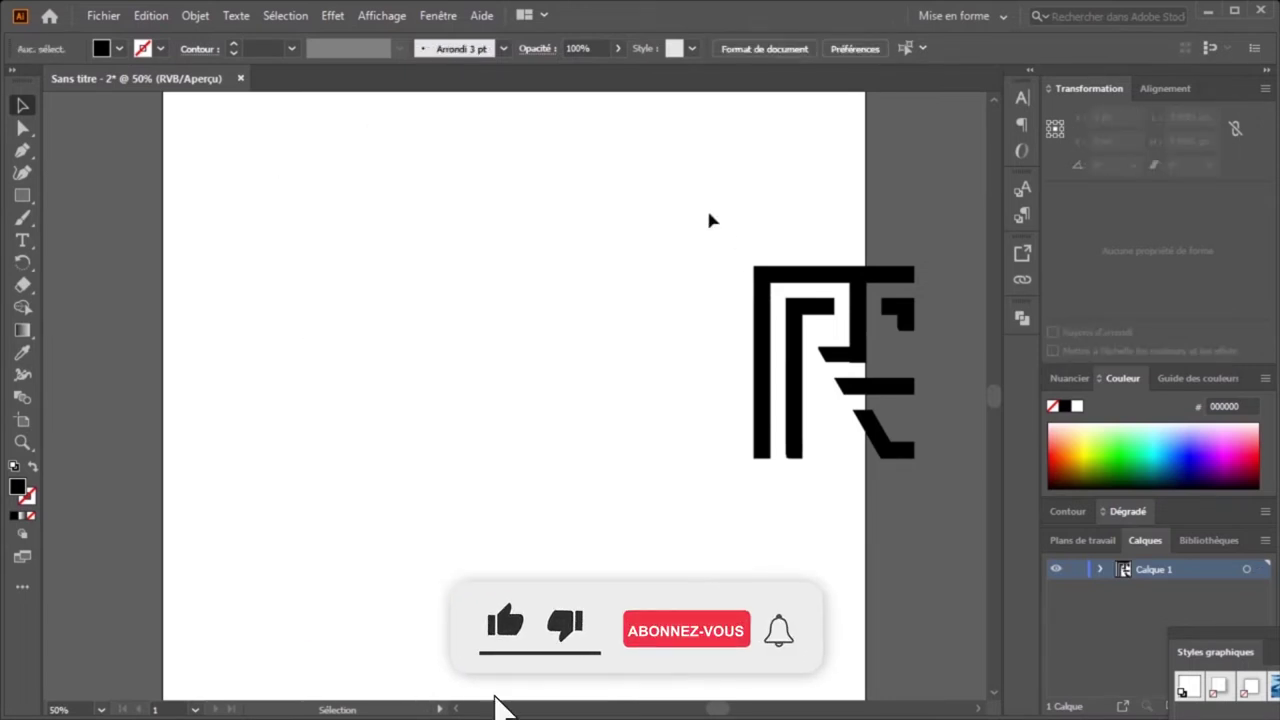
{"action": "left_click_drag", "start_coordinate": [678, 210], "coordinate": [857, 466]}
{"action": "left_click_drag", "start_coordinate": [803, 285], "coordinate": [470, 340]}
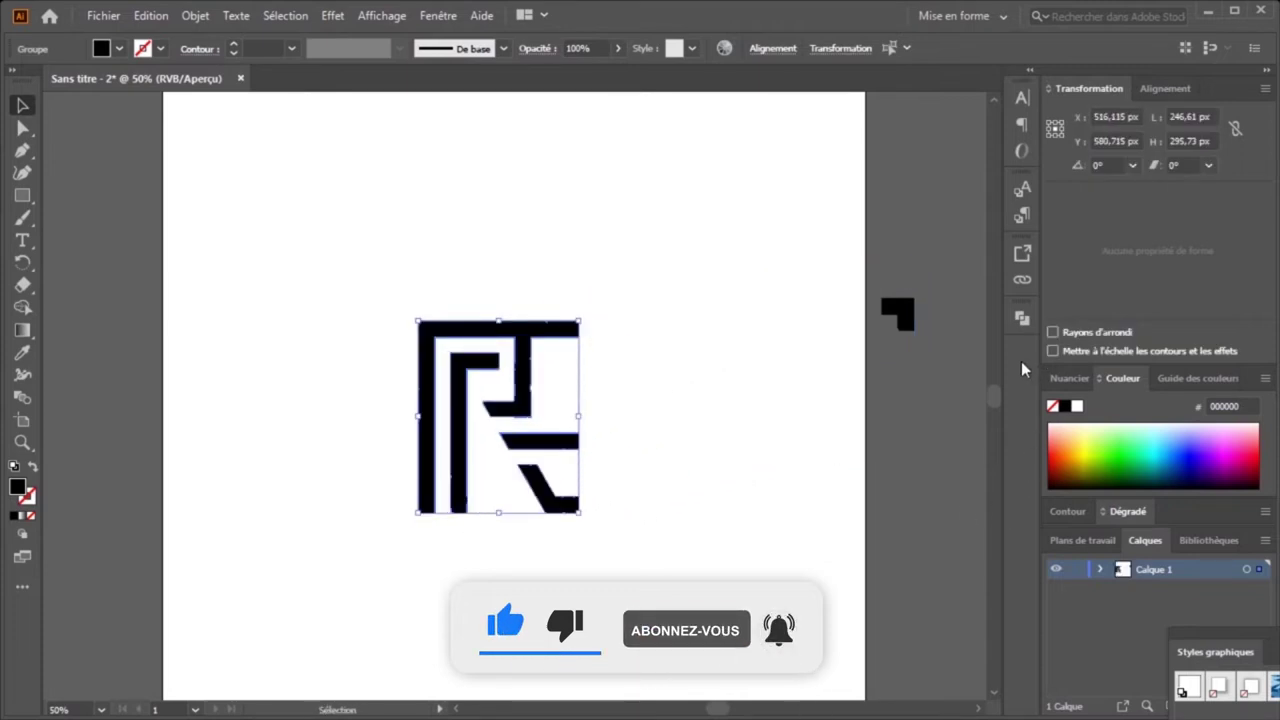
{"action": "key", "text": "ctrl+z"}
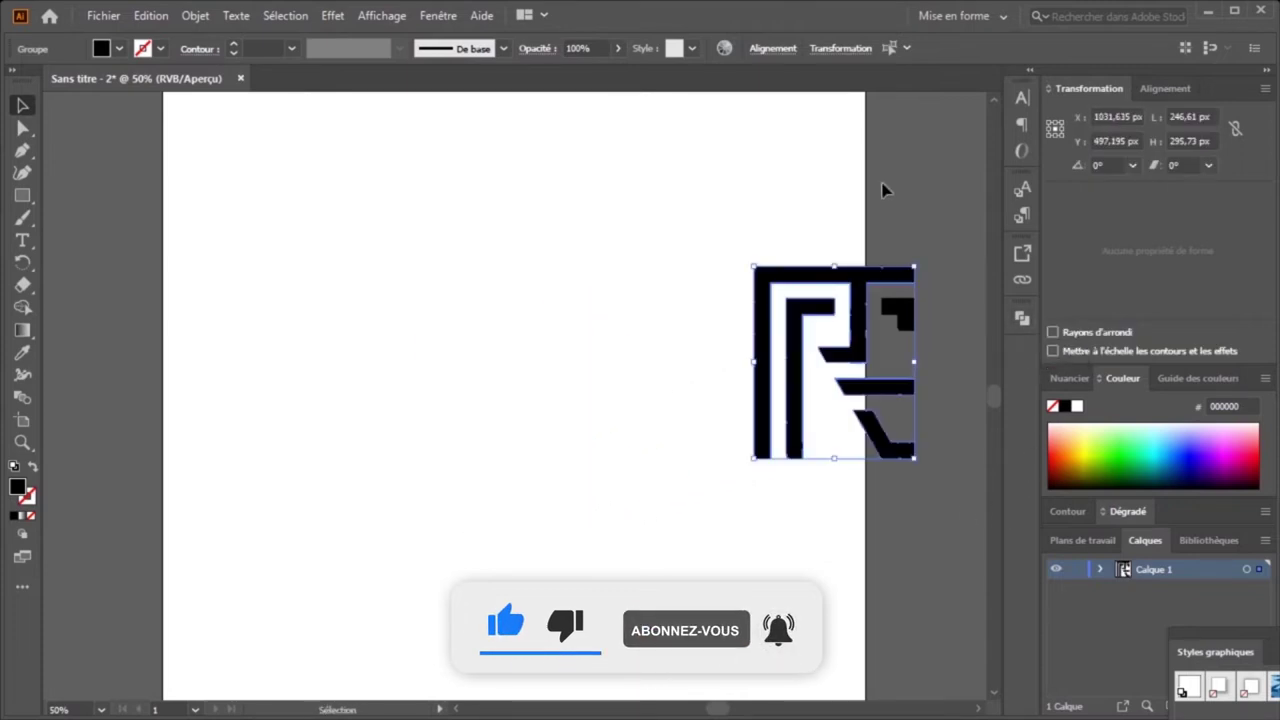
{"action": "scroll", "coordinate": [690, 220], "scroll_direction": "right", "scroll_amount": 1}
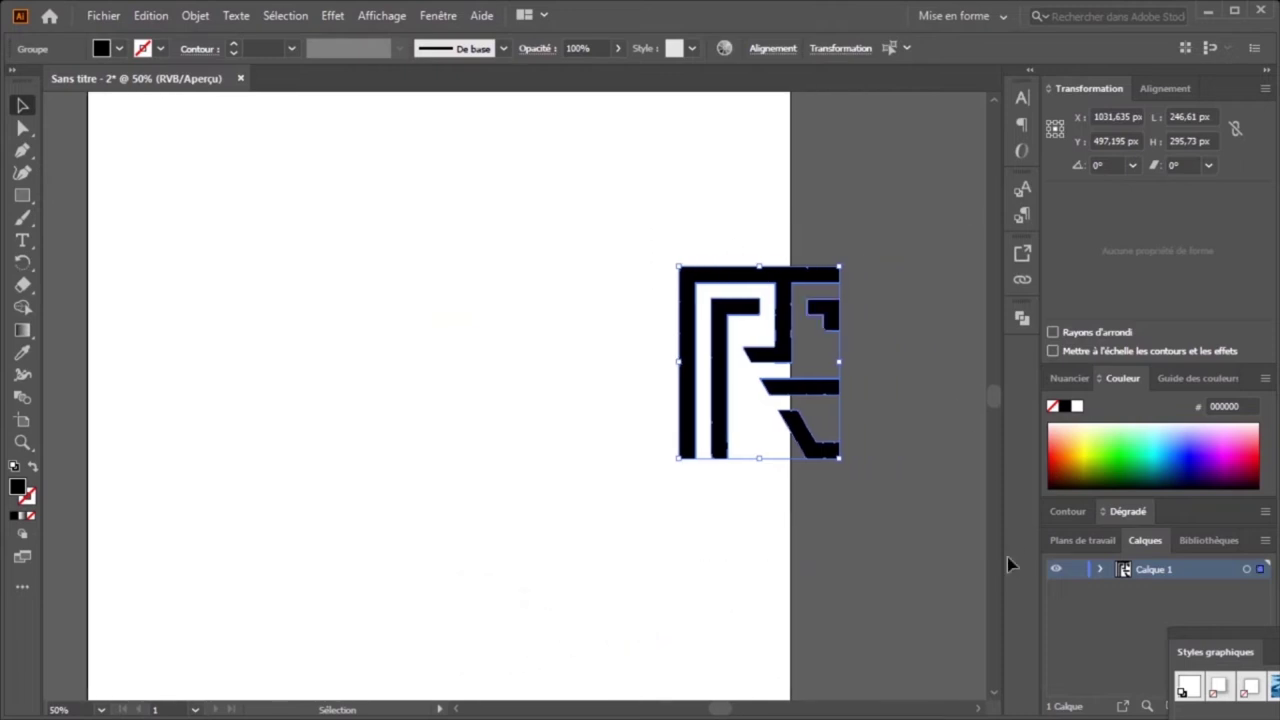
Step: Unite the R pieces in Pathfinder and centre the shape horizontally and vertically on the artboard
{"action": "left_click", "coordinate": [1020, 320]}
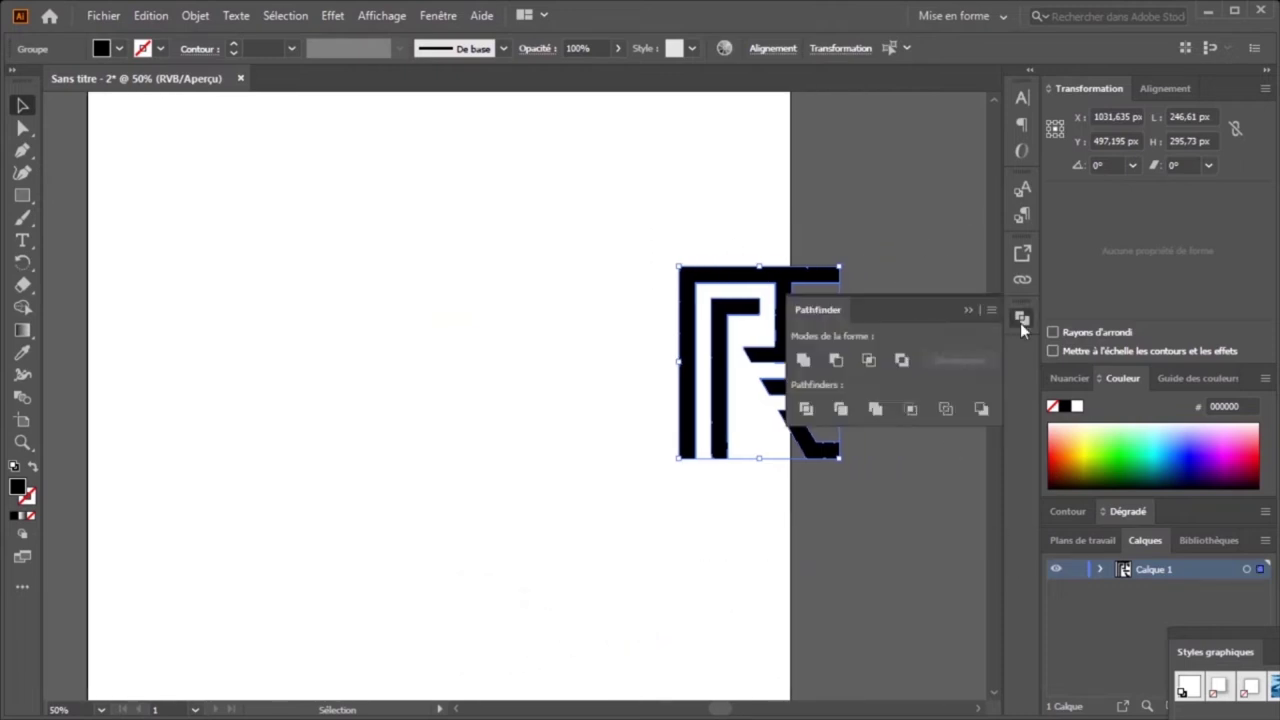
{"action": "left_click", "coordinate": [806, 361]}
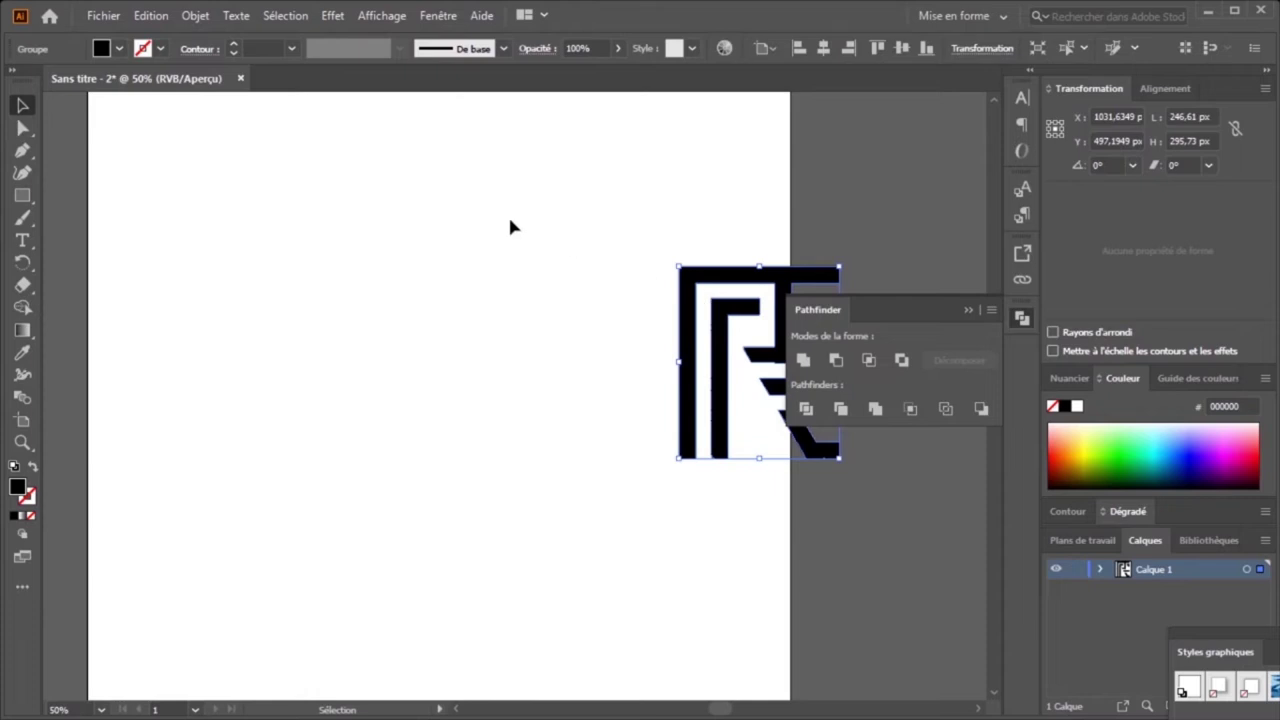
{"action": "left_click", "coordinate": [824, 50]}
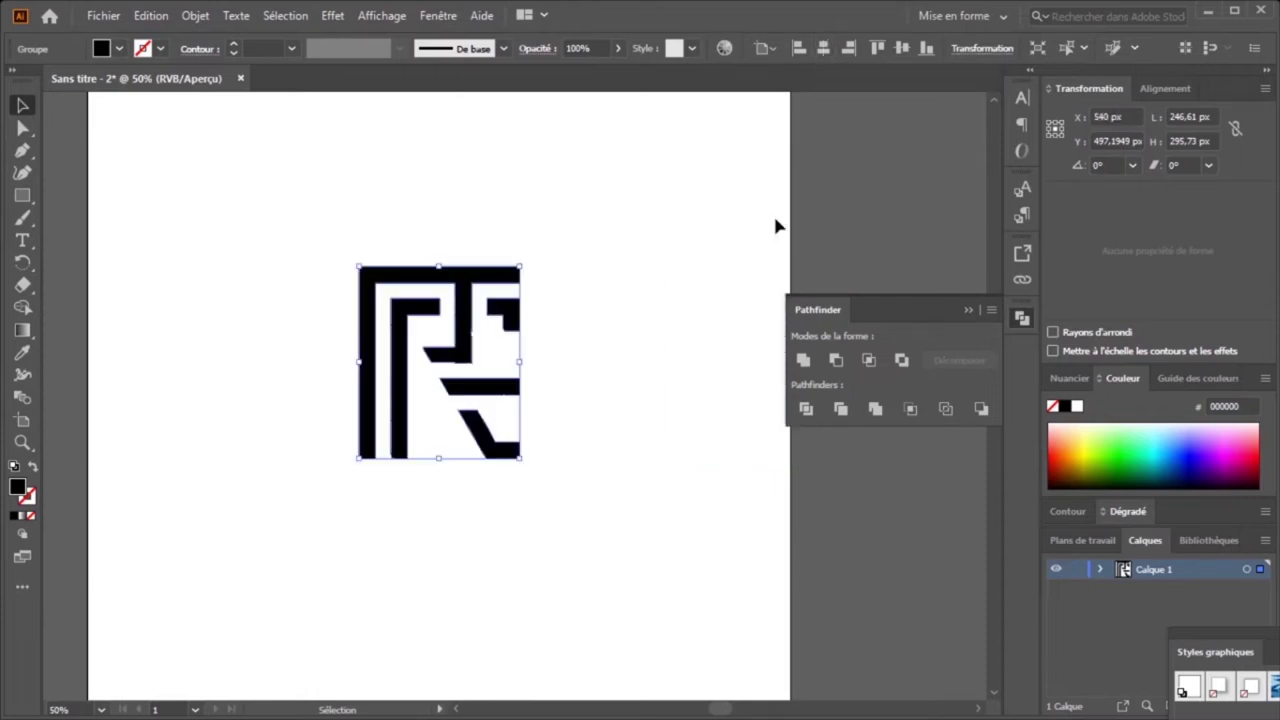
{"action": "left_click", "coordinate": [903, 48]}
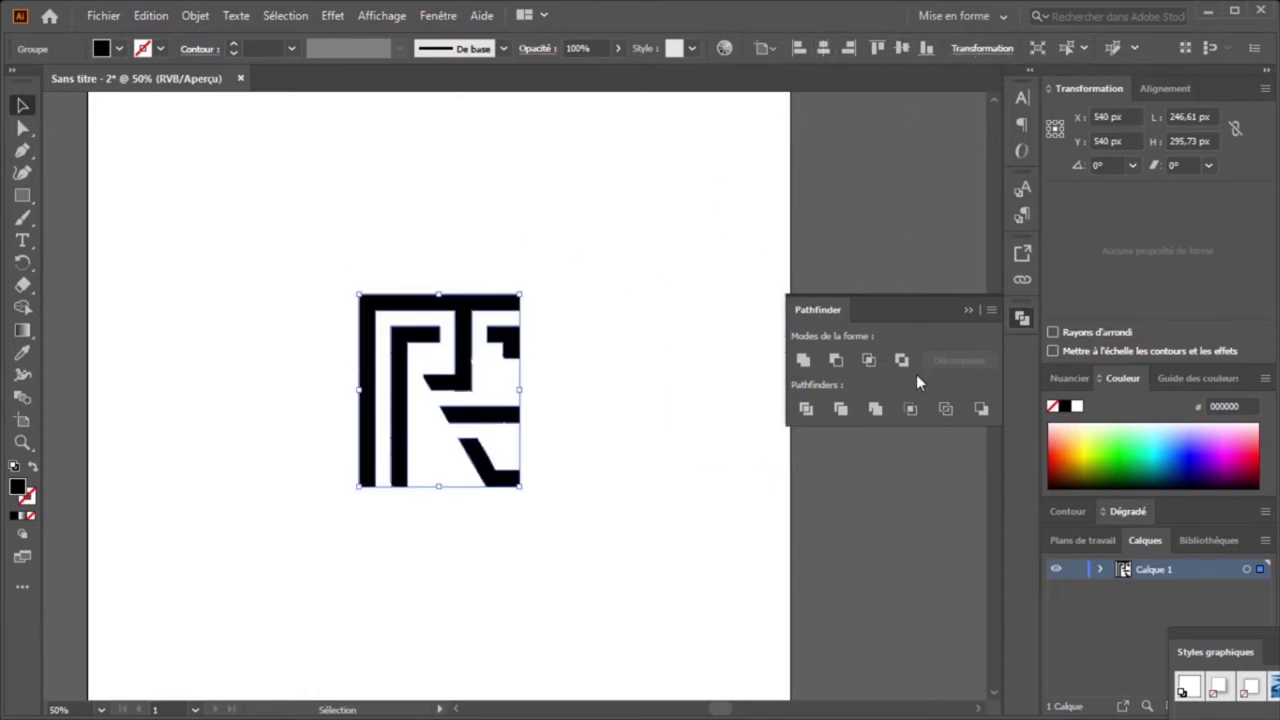
{"action": "left_click", "coordinate": [966, 310]}
Step: Zoom in on the R monogram and give it a black stroke, raising the weight in steps
{"action": "key", "text": "a"}
{"action": "key", "text": "ctrl+1"}
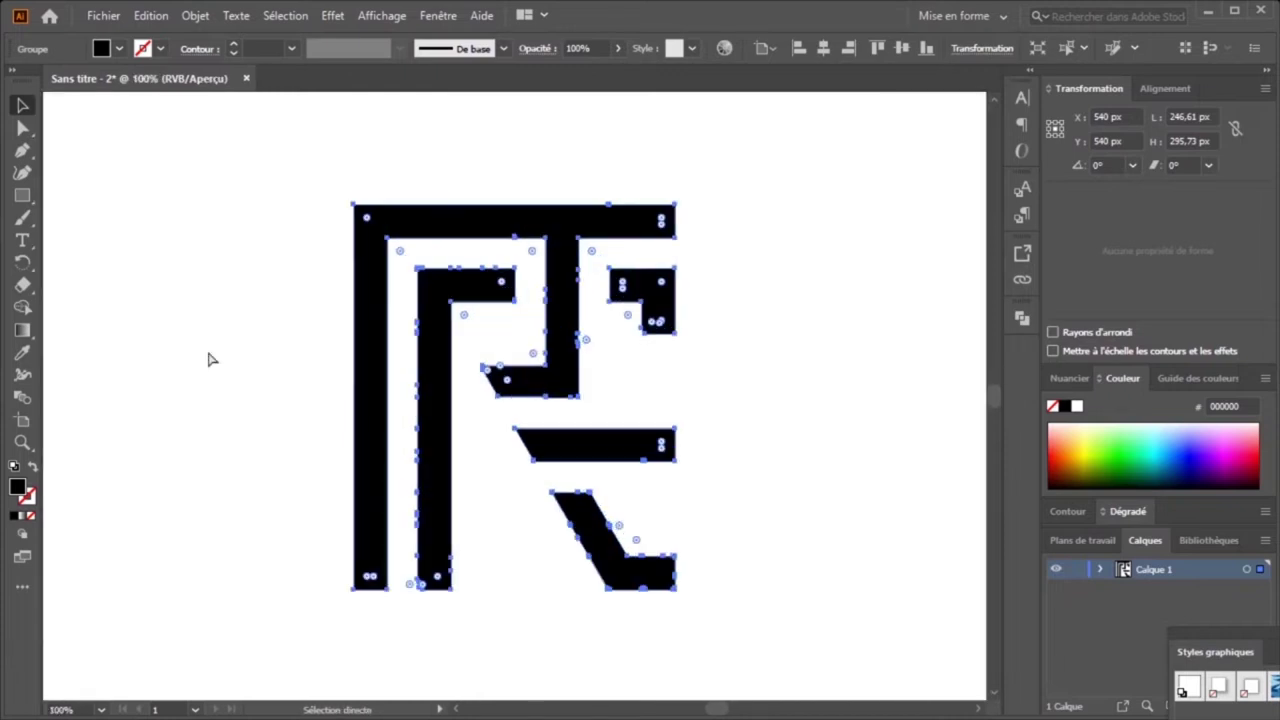
{"action": "key", "text": "v"}
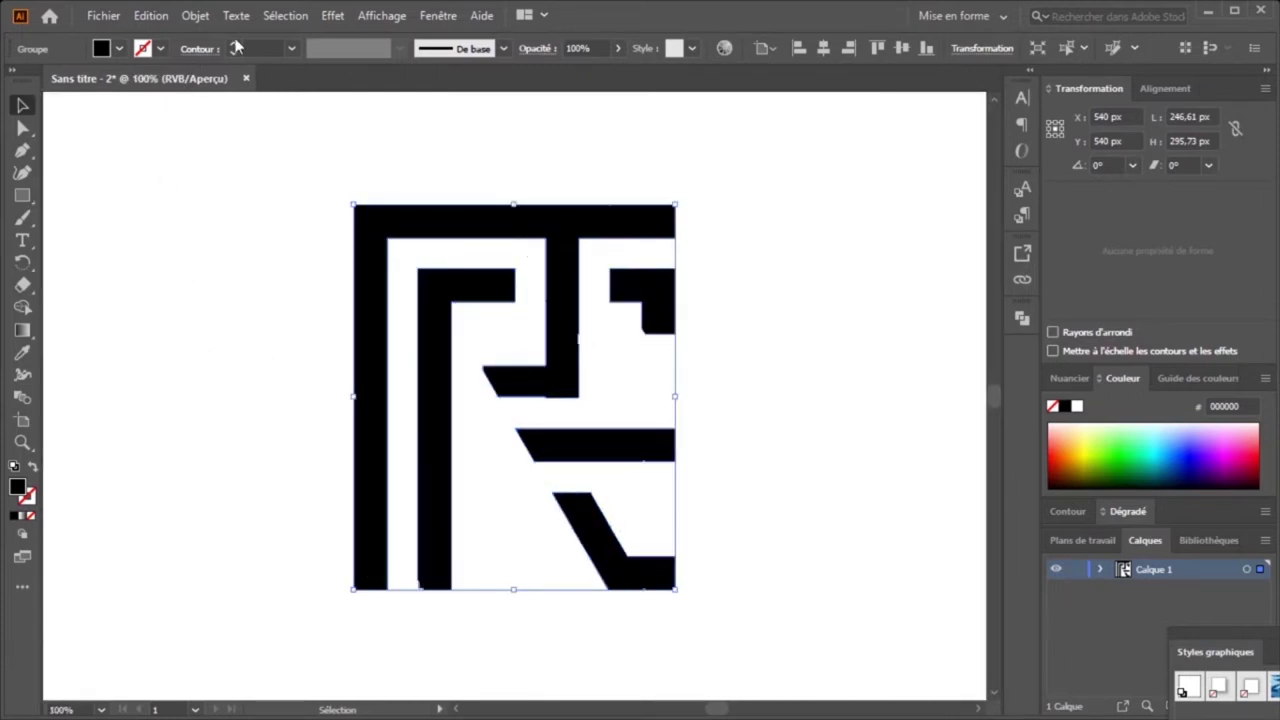
{"action": "left_click", "coordinate": [235, 42]}
{"action": "left_click", "coordinate": [235, 42]}
{"action": "left_click", "coordinate": [235, 42]}
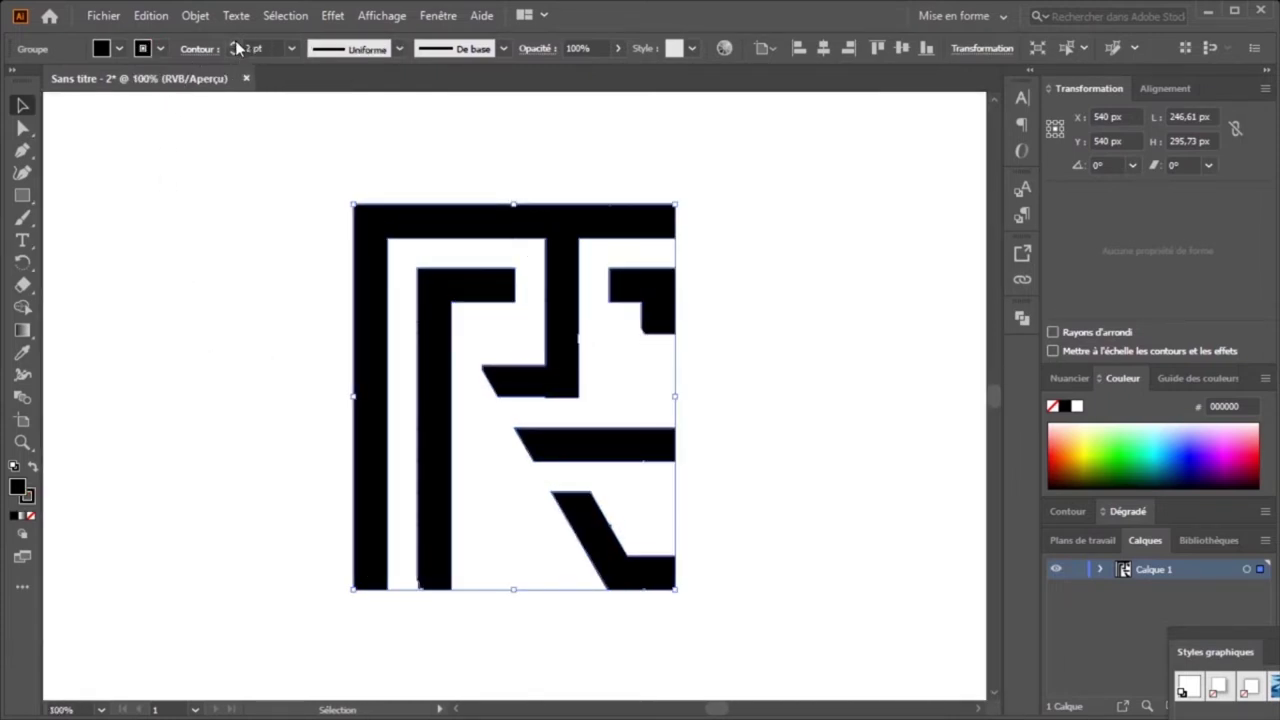
{"action": "left_click", "coordinate": [235, 42]}
{"action": "left_click", "coordinate": [235, 42]}
{"action": "left_click", "coordinate": [235, 42]}
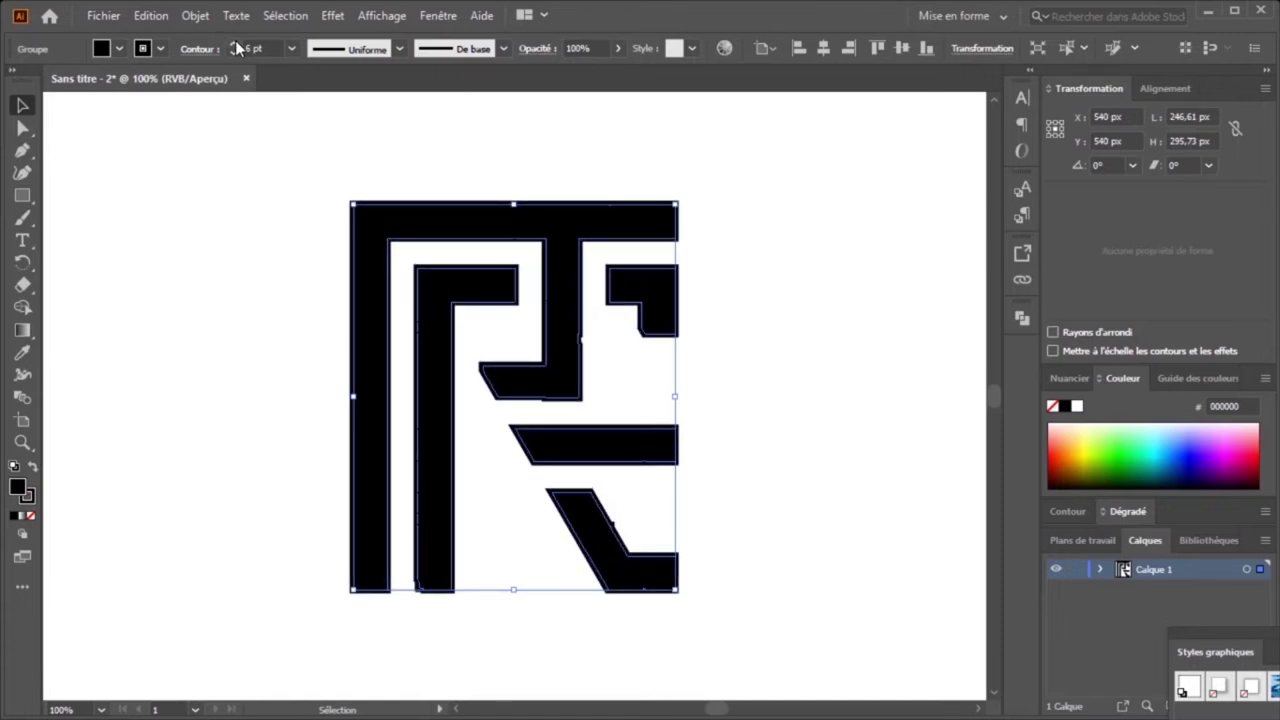
Step: Preview the R monogram and settle its black stroke weight at 4 pt
{"action": "left_click", "coordinate": [180, 290]}
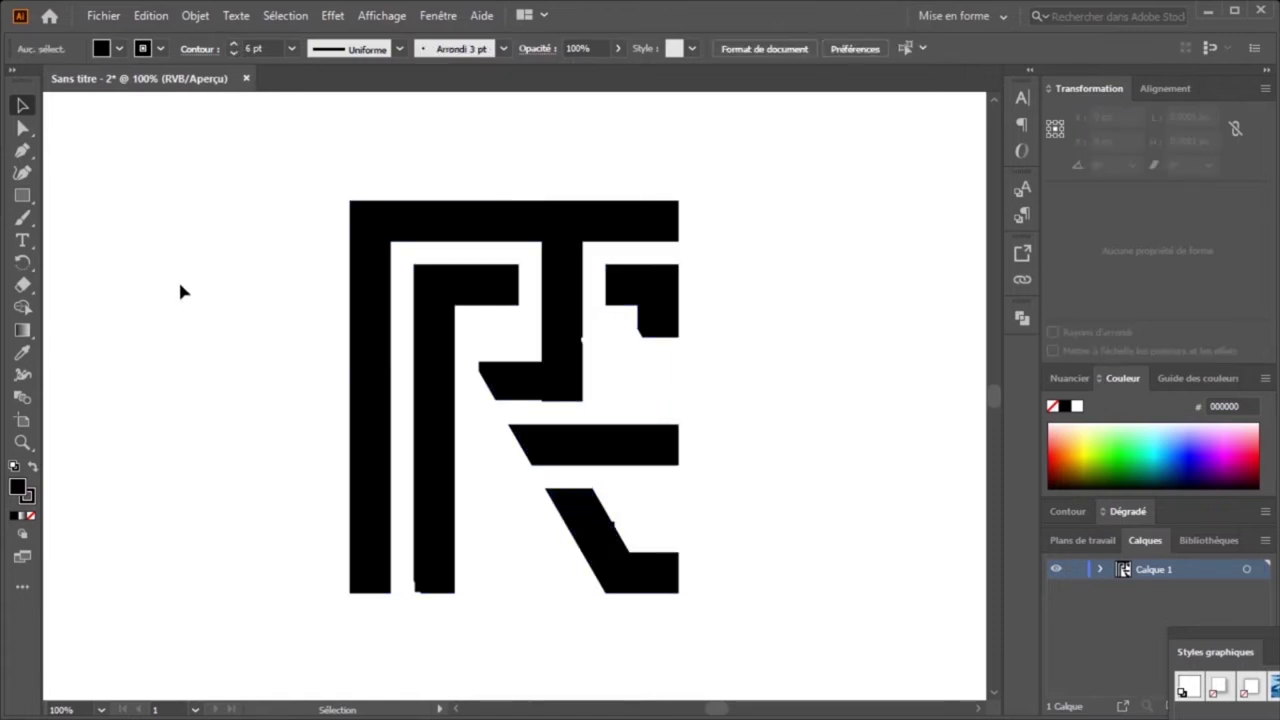
{"action": "key", "text": "ctrl+minus"}
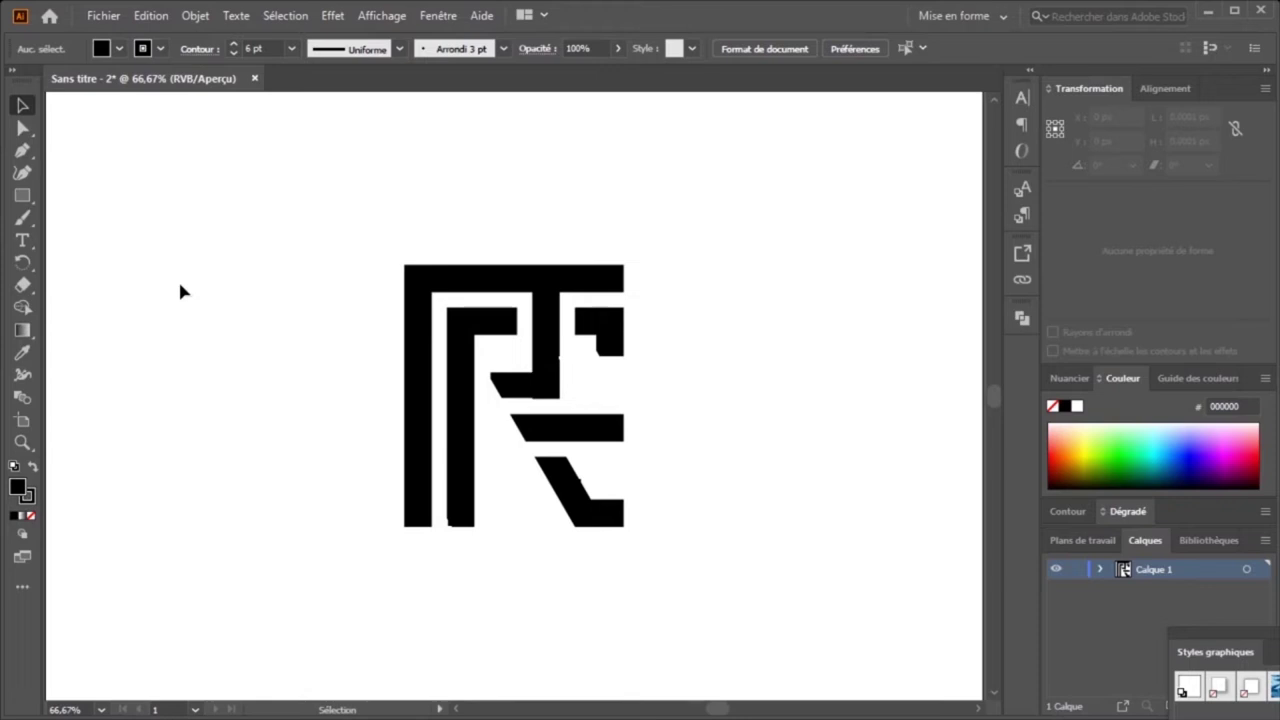
{"action": "key", "text": "ctrl+z"}
{"action": "key", "text": "ctrl+z"}
{"action": "left_click", "coordinate": [180, 291]}
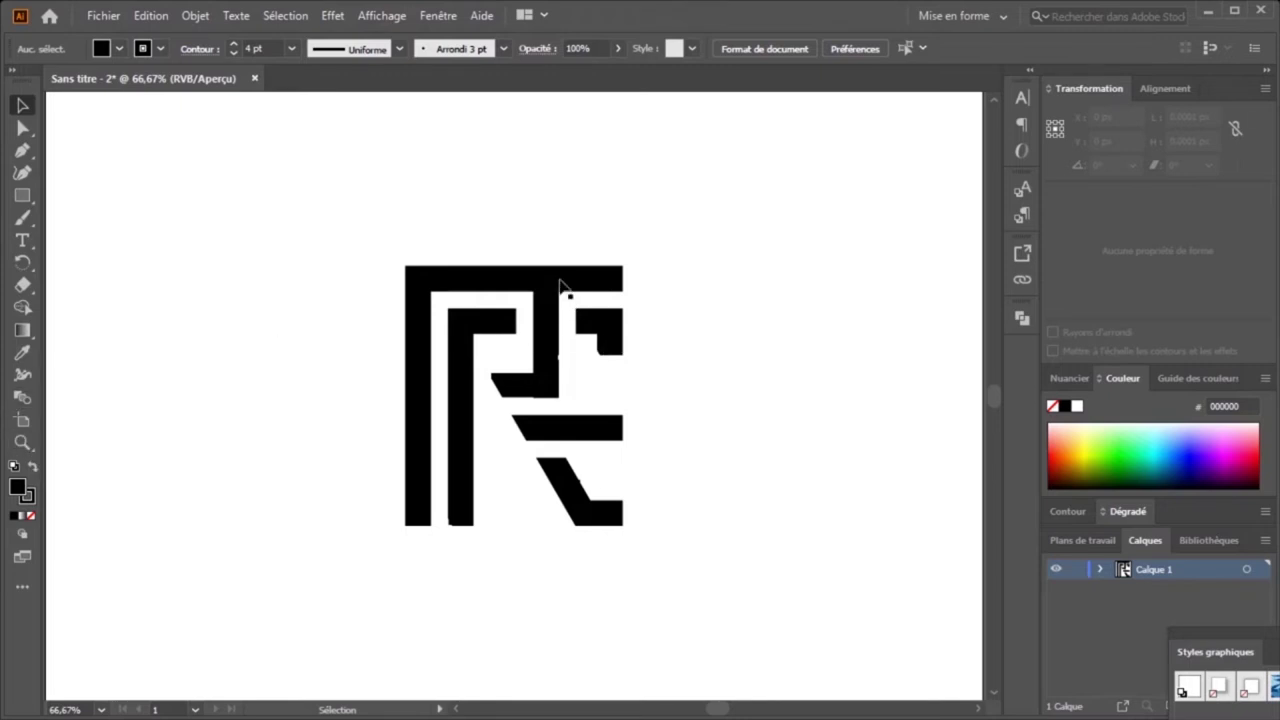
Step: Create a test star on the canvas with the Star tool, then delete it
{"action": "right_click", "coordinate": [35, 199]}
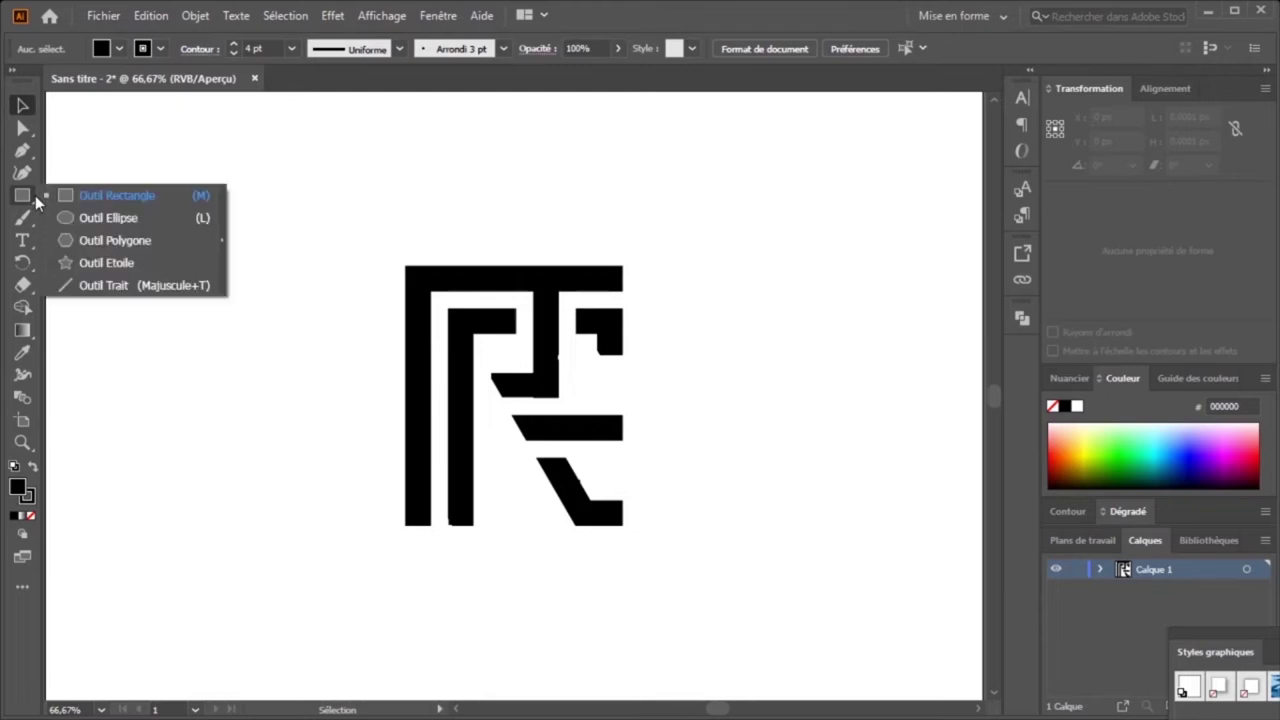
{"action": "left_click", "coordinate": [112, 266]}
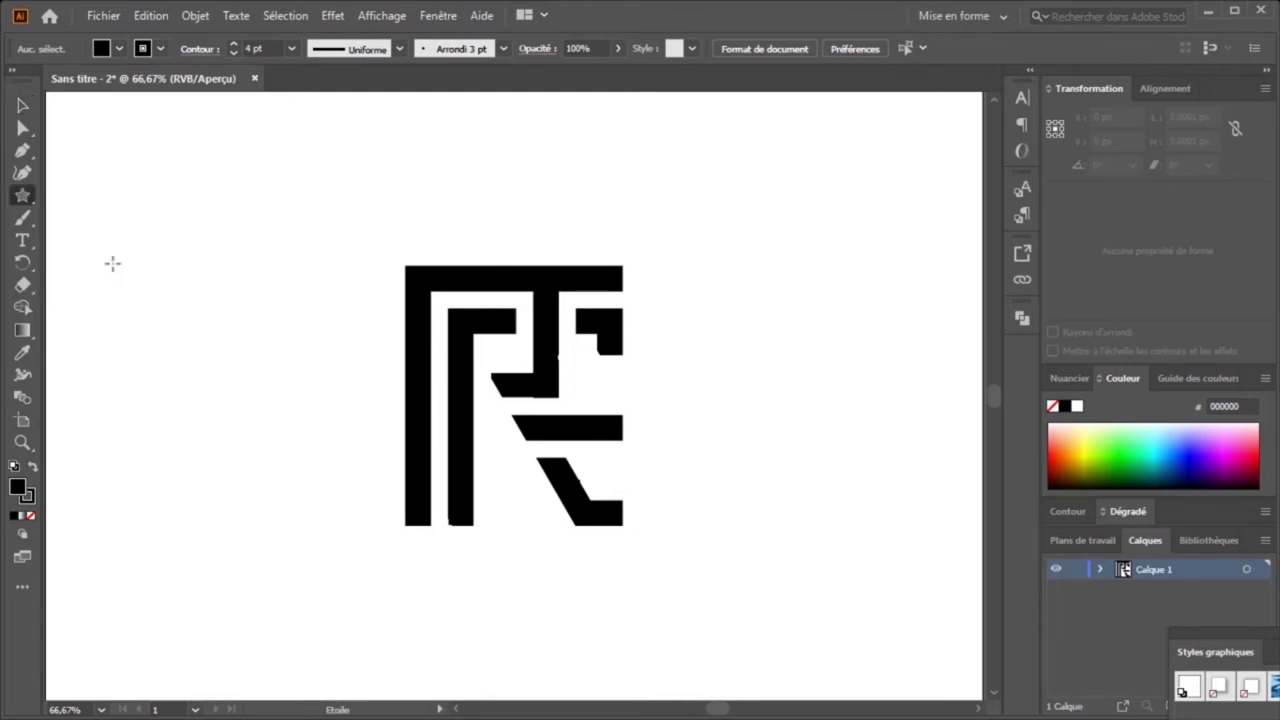
{"action": "left_click", "coordinate": [276, 339]}
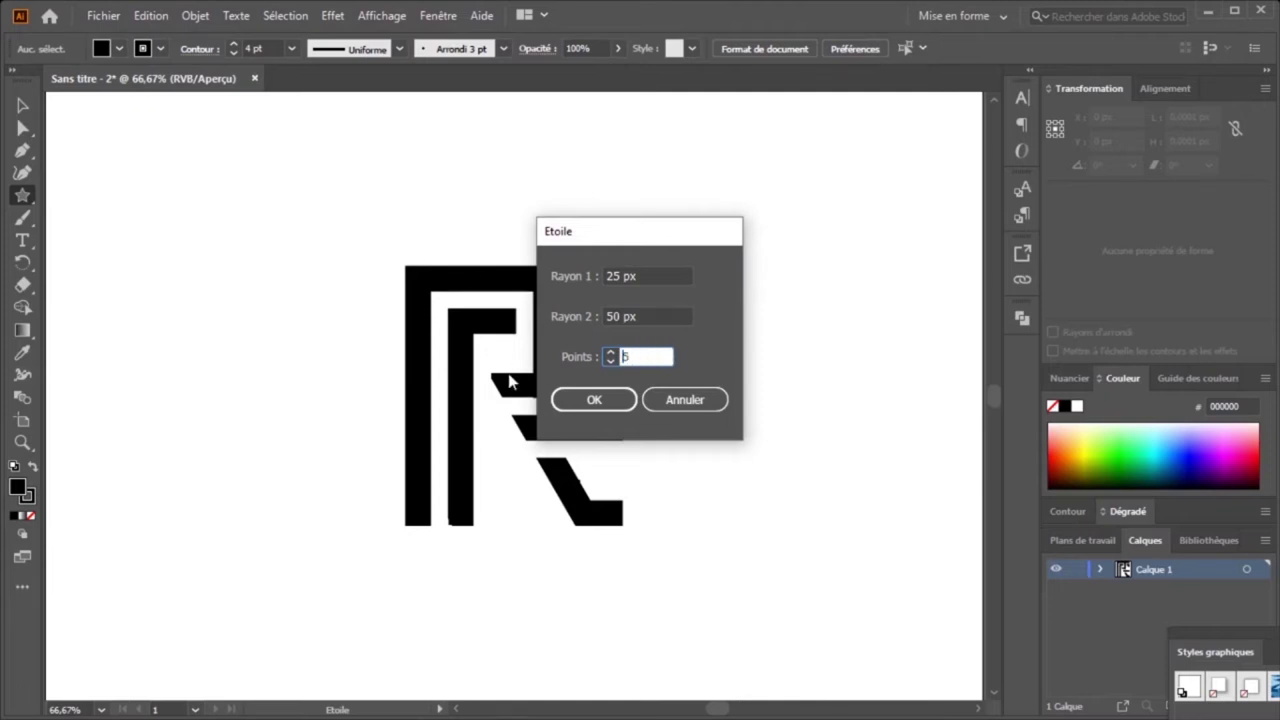
{"action": "key", "text": "Return"}
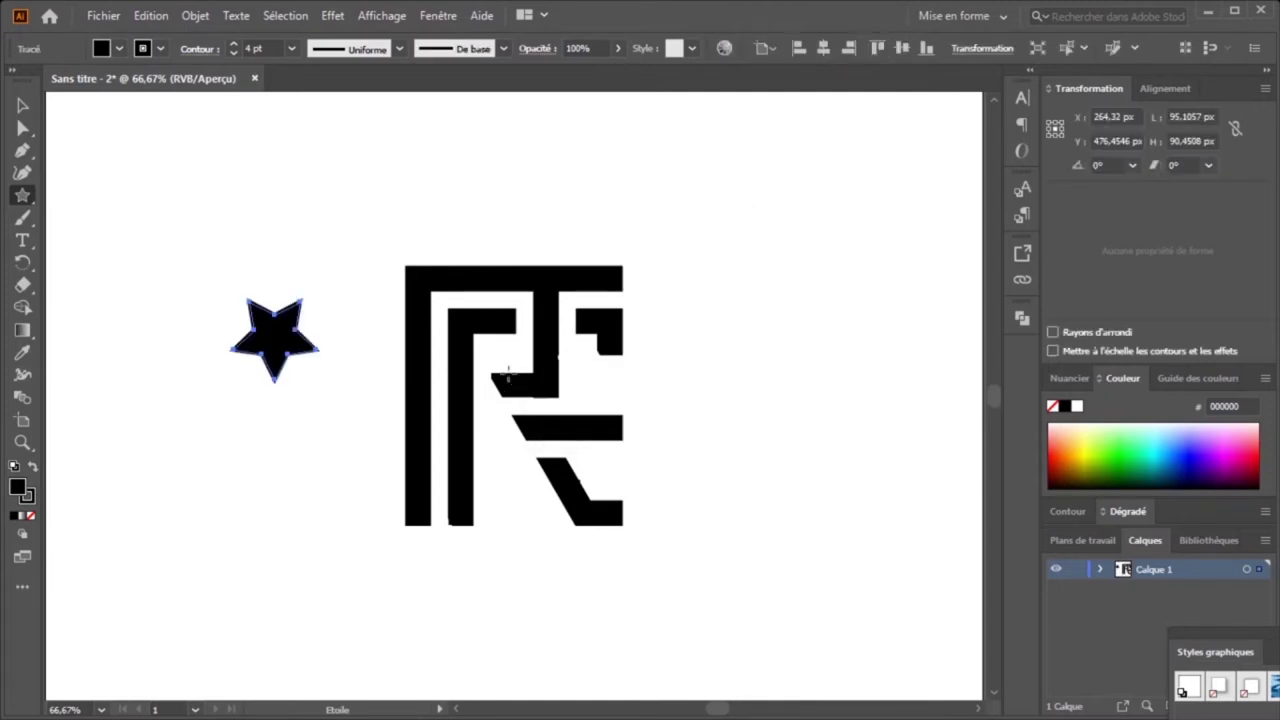
{"action": "key", "text": "Delete"}
Step: Create an eight-sided polygon on the canvas with the Polygon tool
{"action": "left_click", "coordinate": [22, 195]}
{"action": "left_click", "coordinate": [96, 237]}
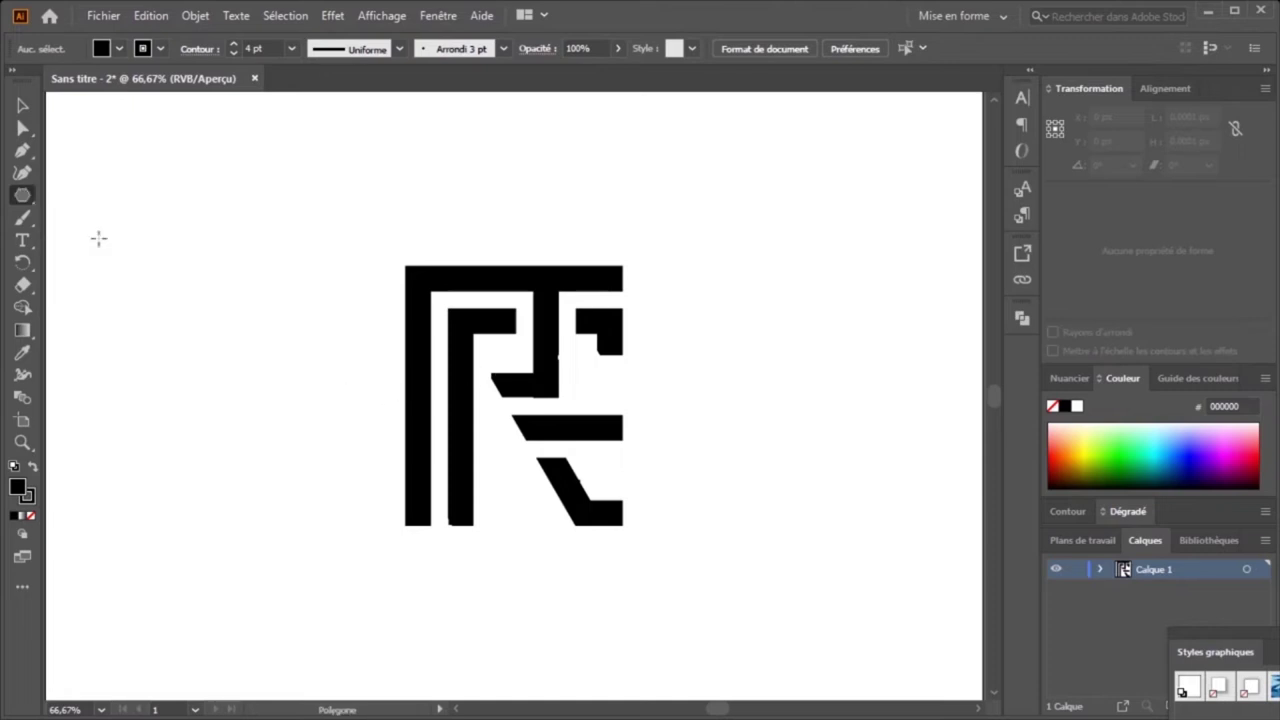
{"action": "left_click", "coordinate": [288, 380]}
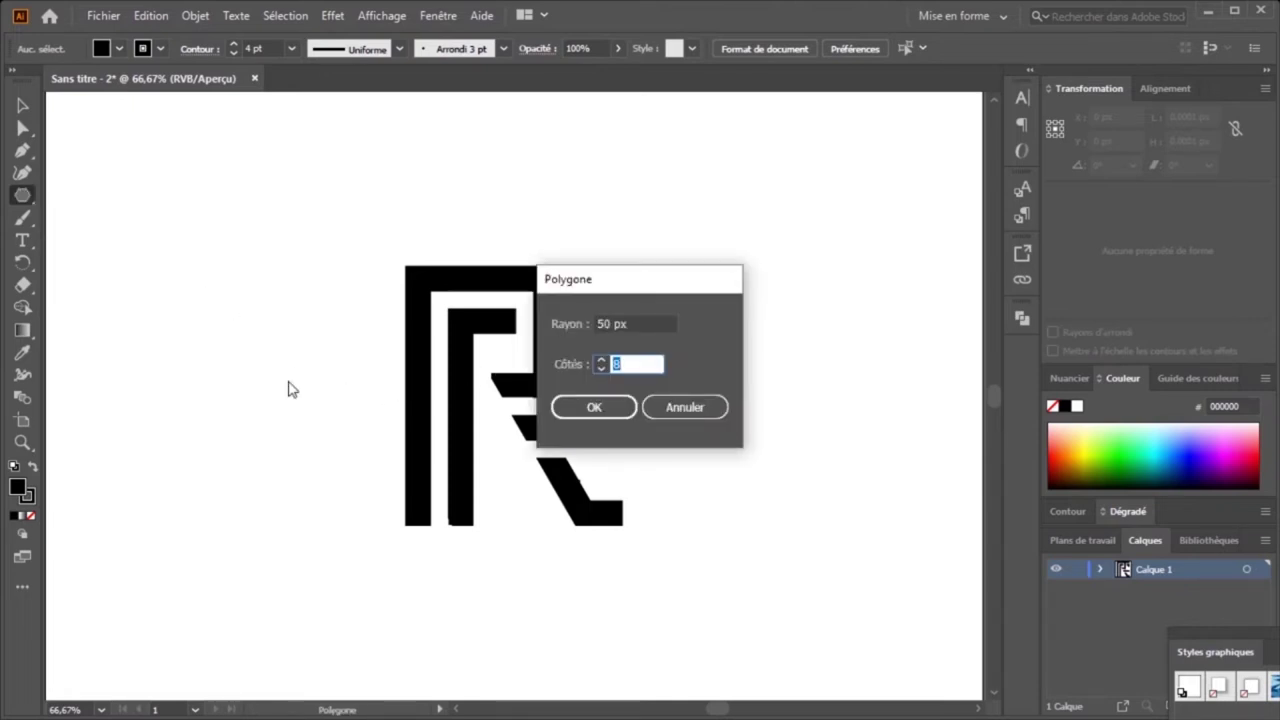
{"action": "type", "text": "4"}
{"action": "key", "text": "Return"}
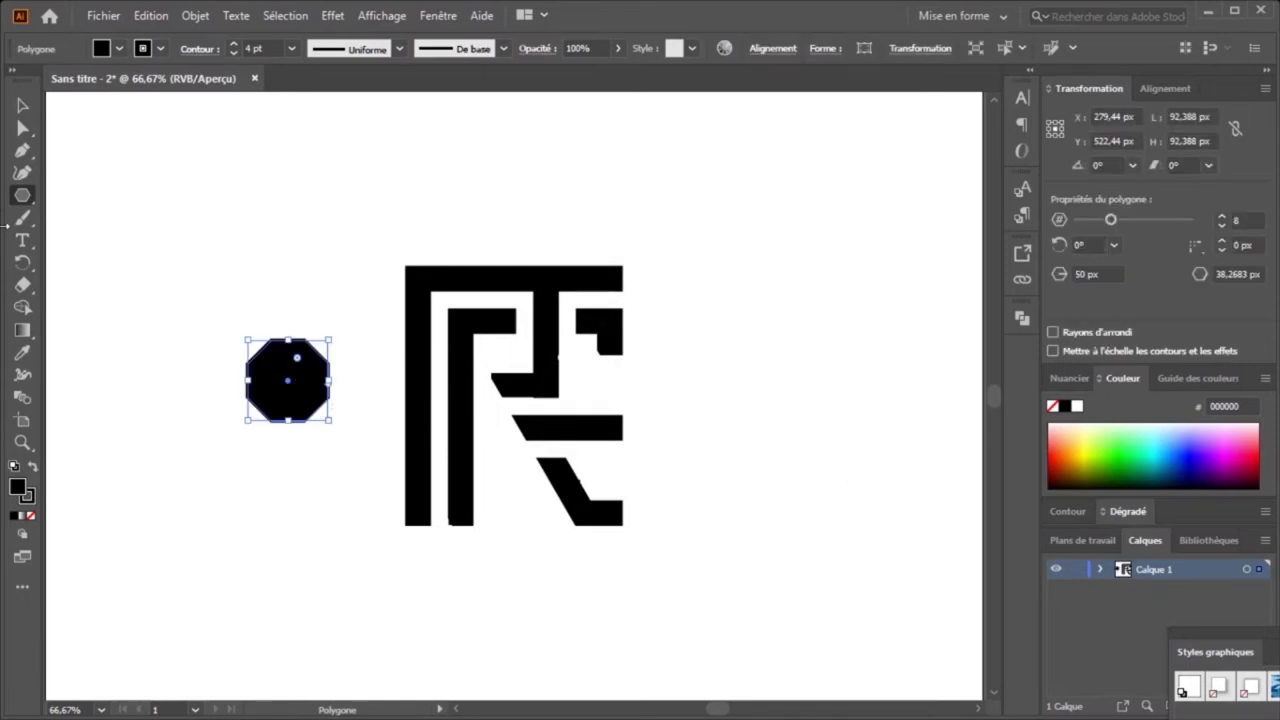
Step: Set the octagon's fill to None, enlarge it around the monogram, and raise its stroke to 11 pt
{"action": "left_click", "coordinate": [29, 517]}
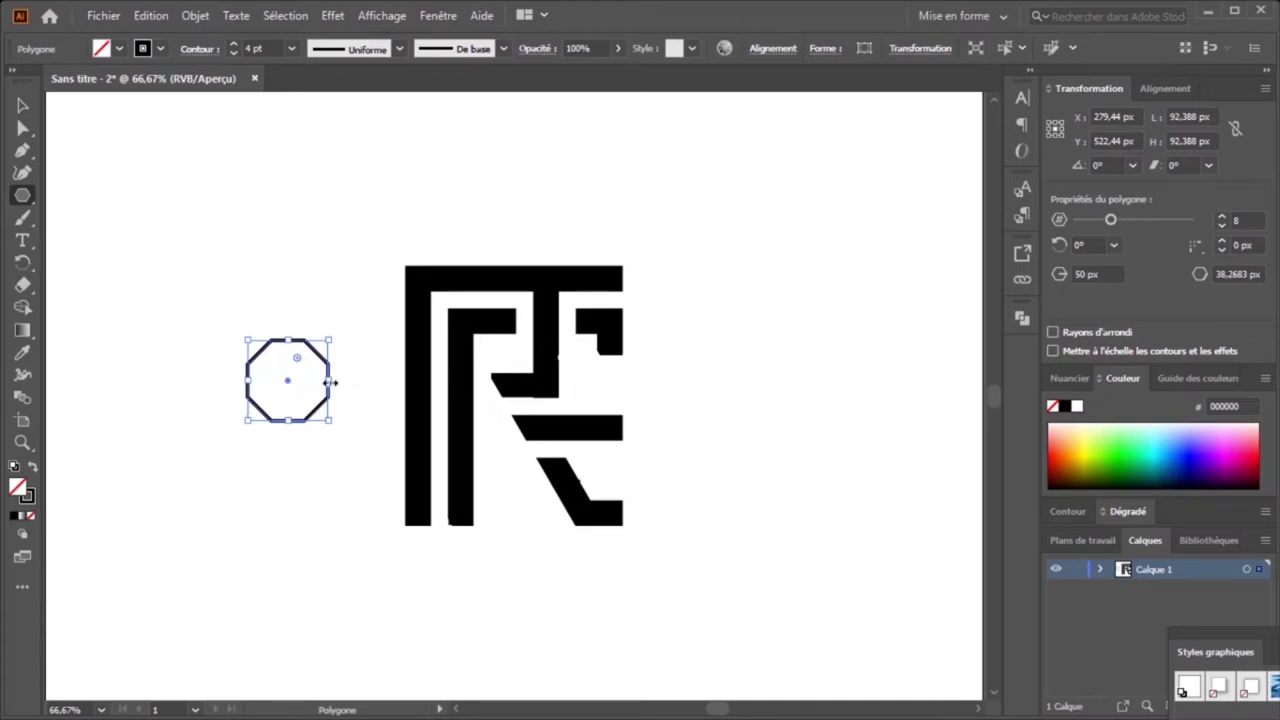
{"action": "left_click_drag", "start_coordinate": [330, 382], "coordinate": [479, 451]}
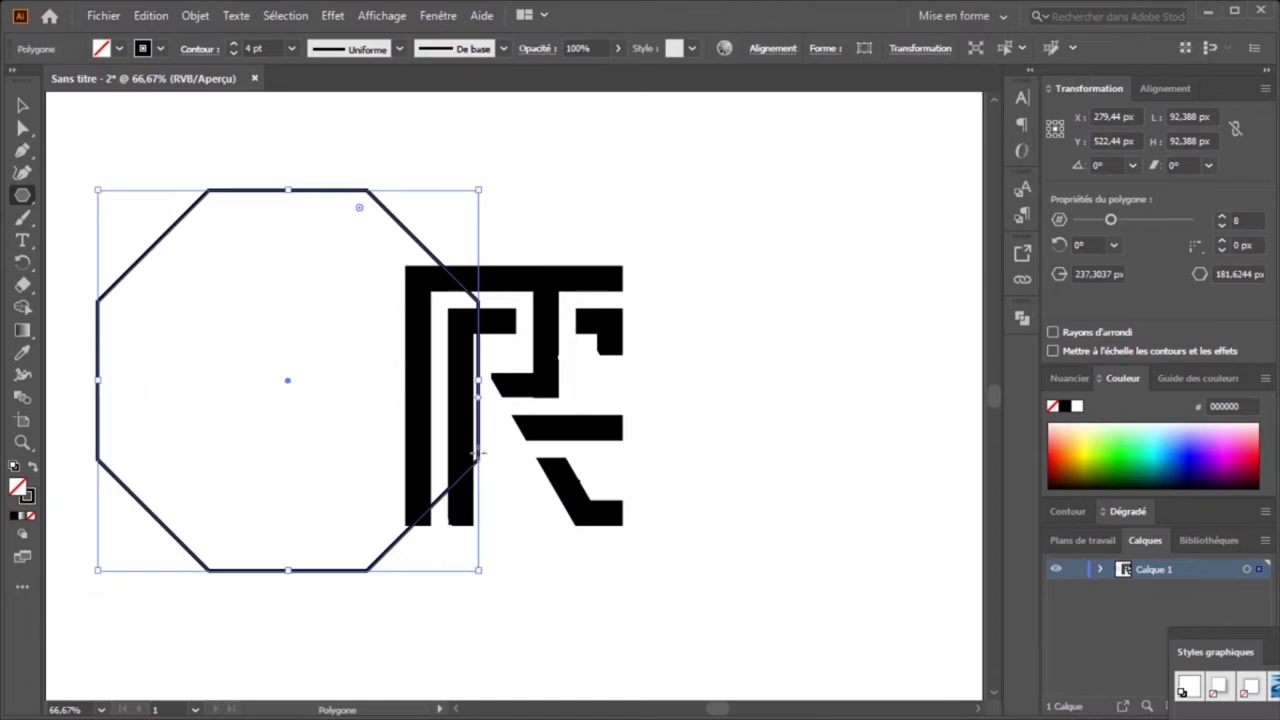
{"action": "left_click", "coordinate": [231, 47]}
{"action": "left_click", "coordinate": [231, 47]}
{"action": "left_click", "coordinate": [231, 47]}
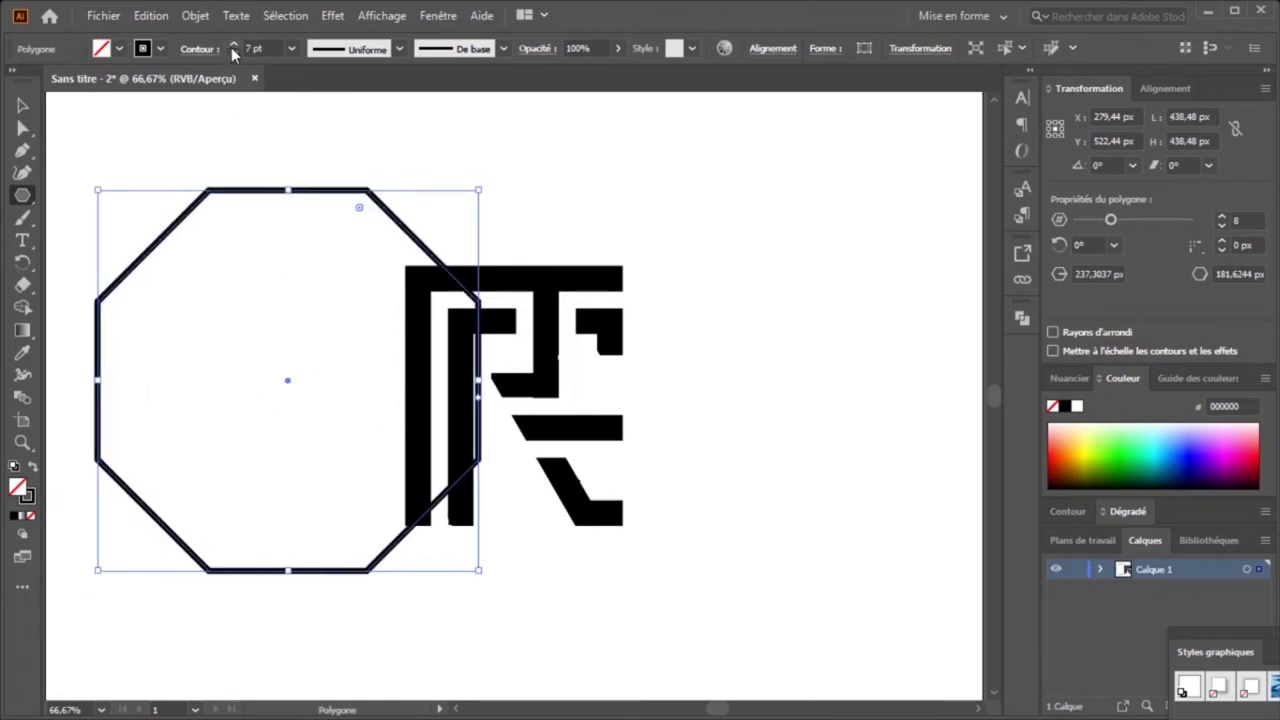
{"action": "left_click", "coordinate": [231, 47]}
{"action": "left_click", "coordinate": [231, 47]}
{"action": "left_click", "coordinate": [231, 47]}
{"action": "left_click", "coordinate": [231, 47]}
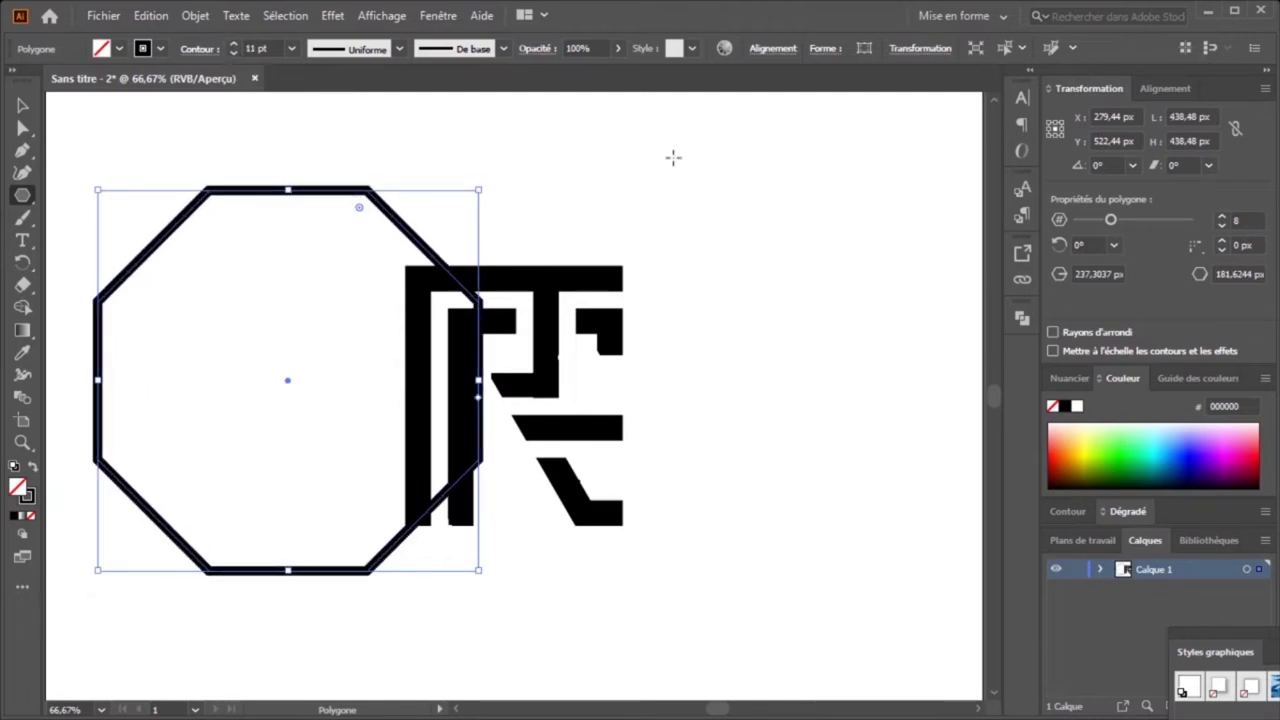
Step: Align the octagon's horizontal and vertical centres with the R monogram
{"action": "left_click", "coordinate": [774, 50]}
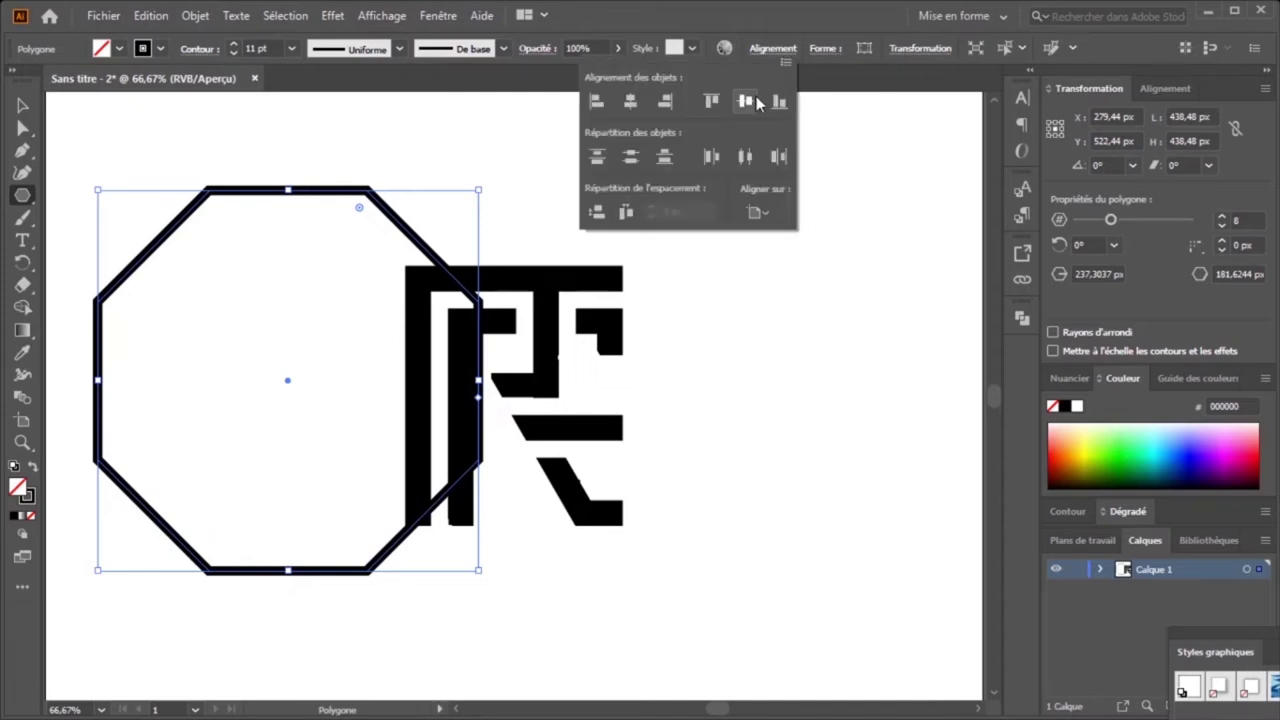
{"action": "left_click", "coordinate": [629, 104]}
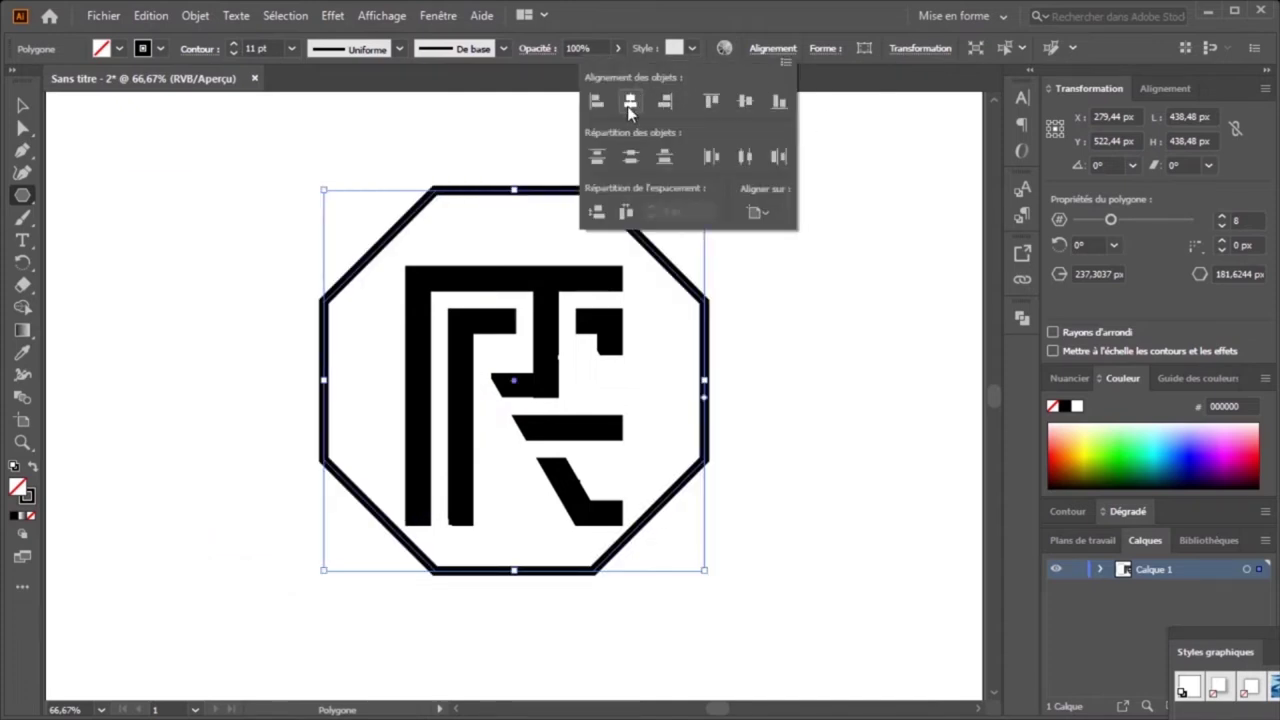
{"action": "left_click", "coordinate": [744, 101]}
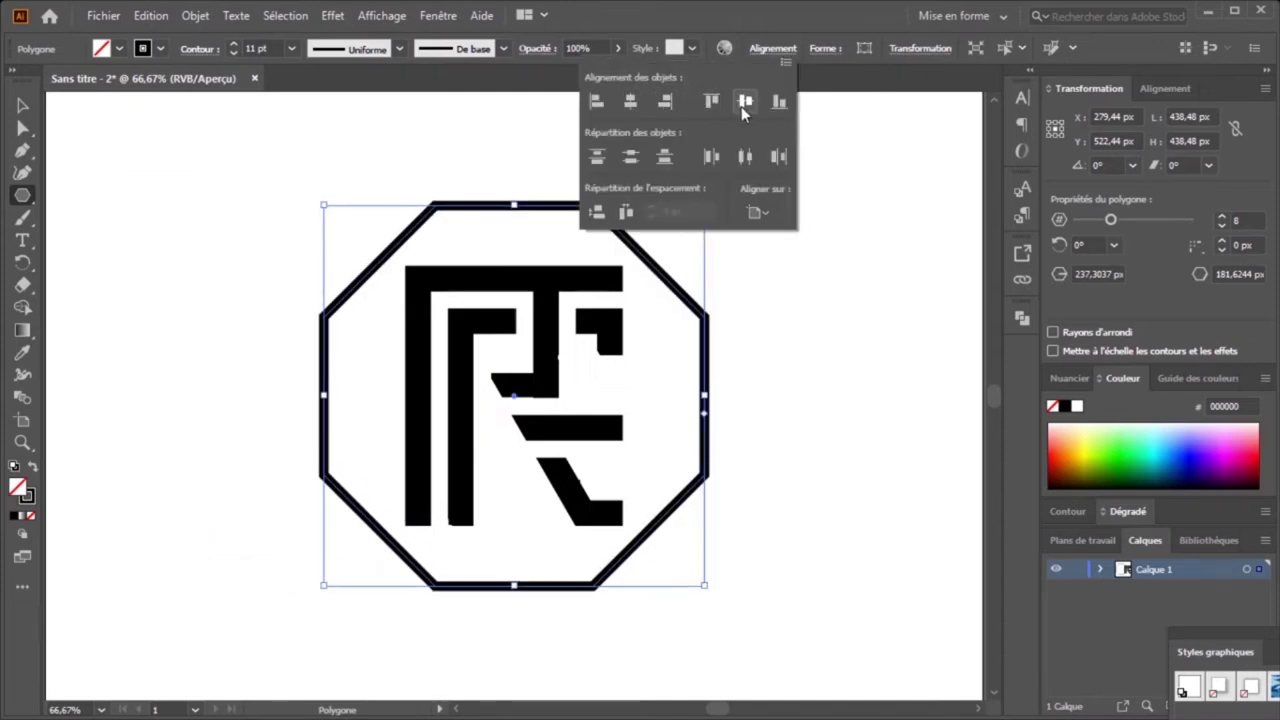
{"action": "left_click", "coordinate": [824, 402]}
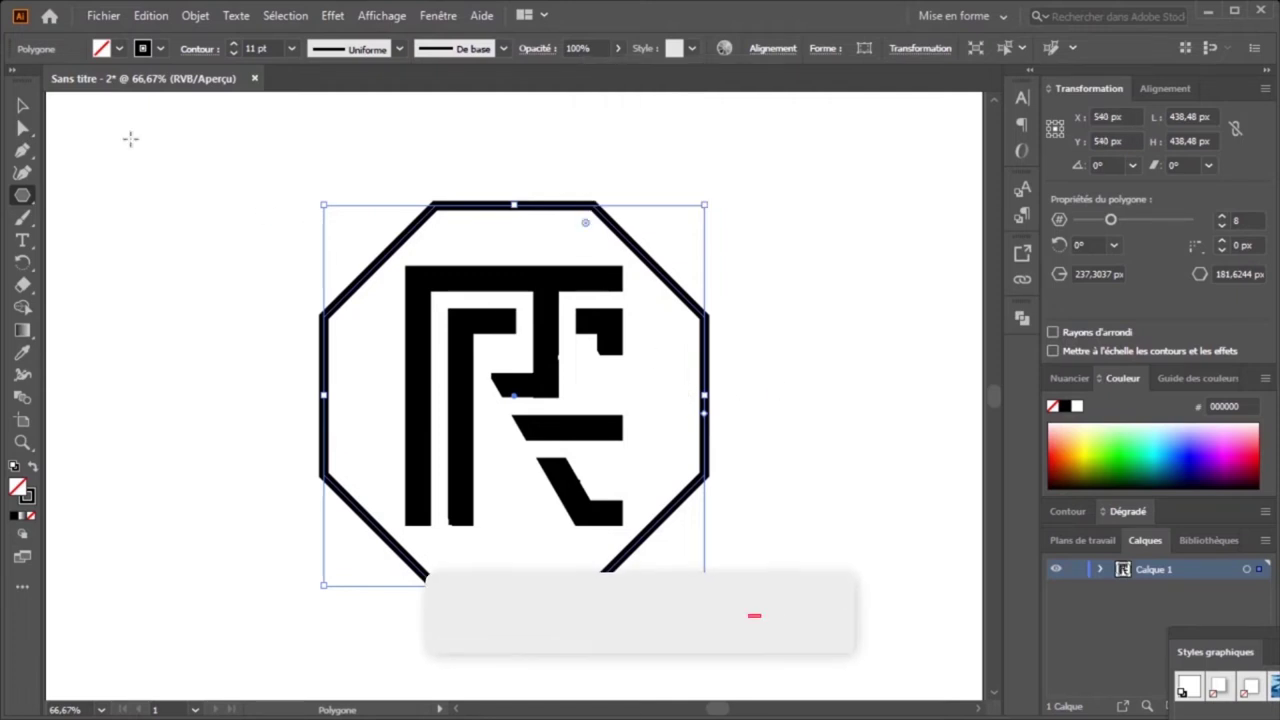
Step: Enlarge the octagon to about 511 px by dragging its side handle
{"action": "key", "text": "v"}
{"action": "left_click", "coordinate": [762, 413]}
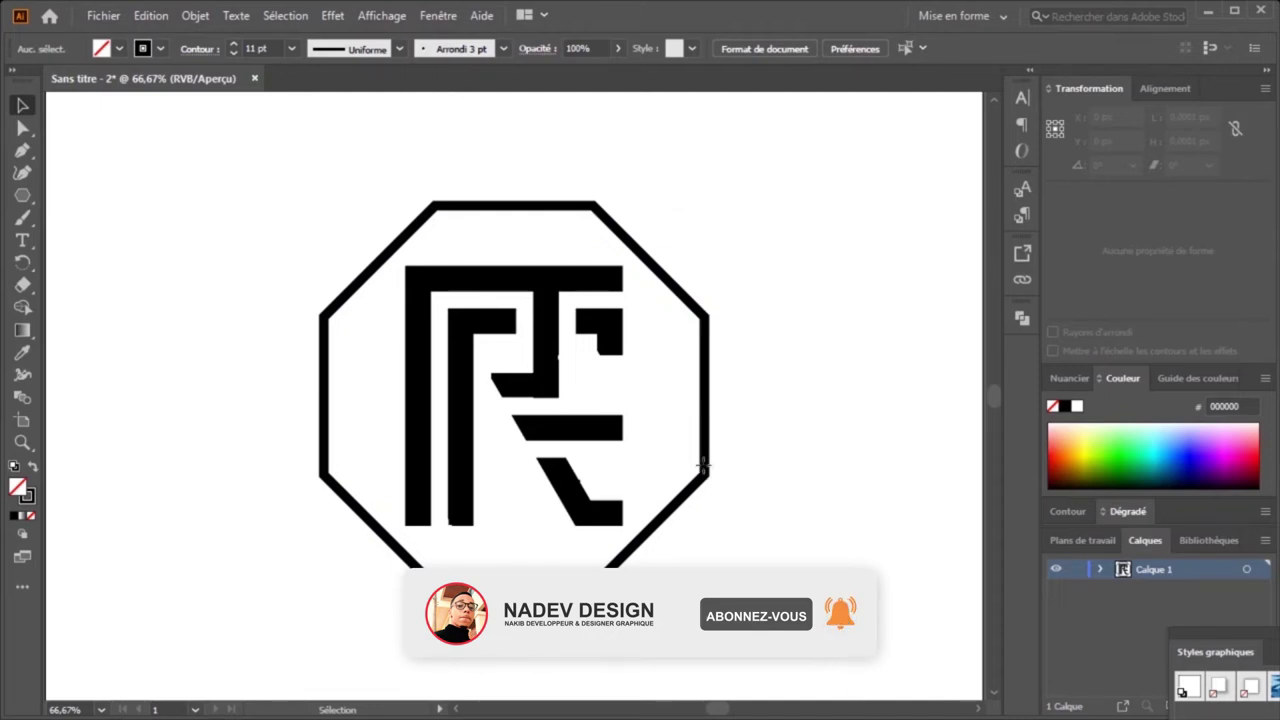
{"action": "left_click", "coordinate": [704, 400]}
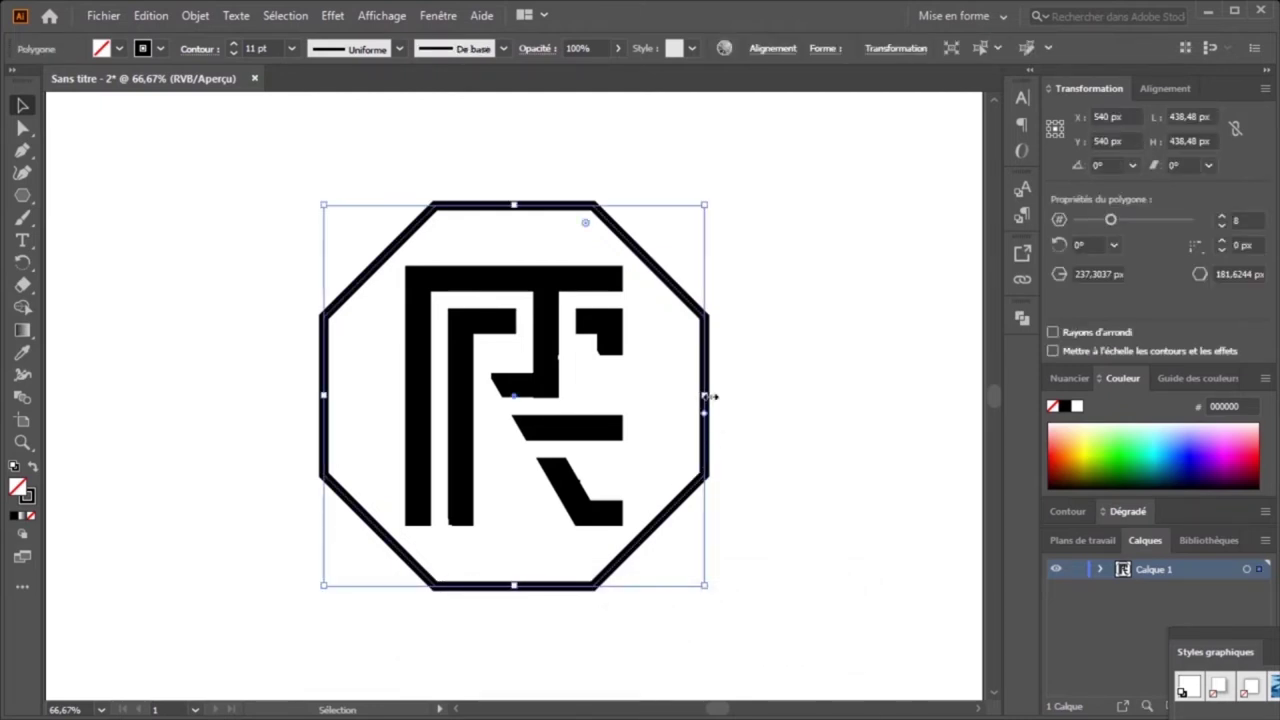
{"action": "left_click_drag", "start_coordinate": [706, 397], "coordinate": [737, 412]}
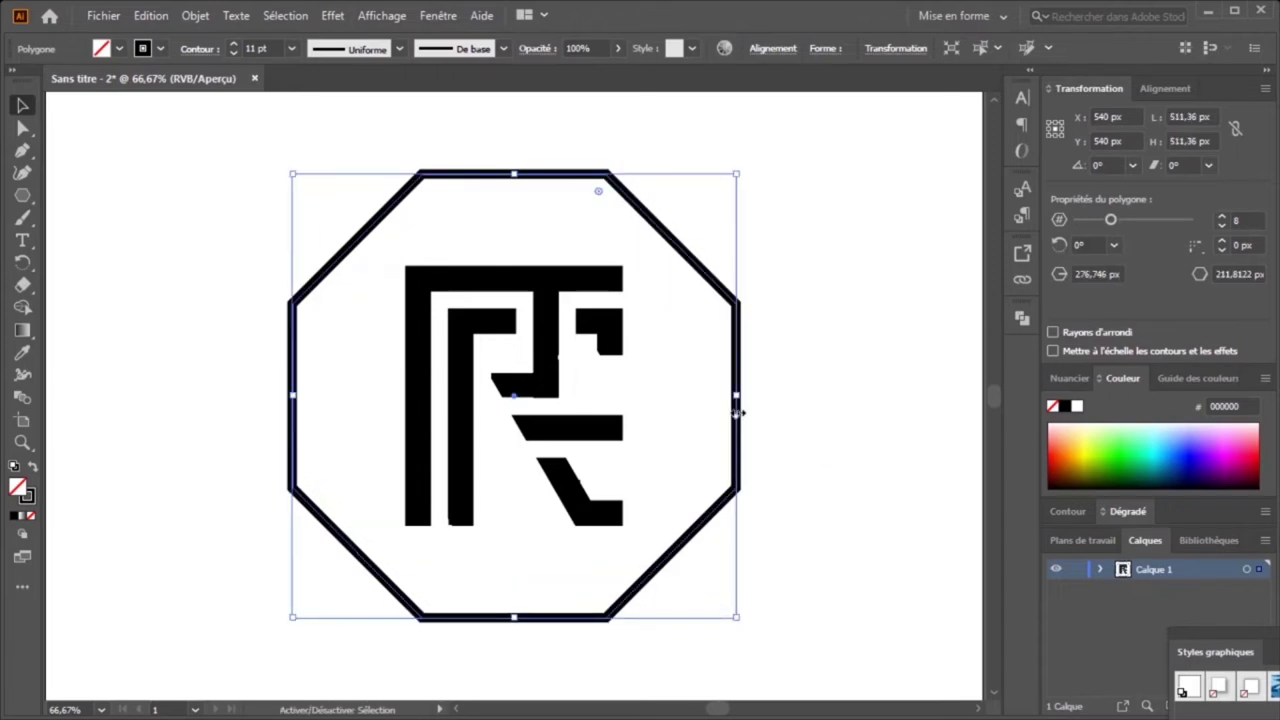
Step: Nudge the R monogram group upward with the arrow keys to Y 506 px
{"action": "left_click", "coordinate": [531, 292]}
{"action": "key", "text": "Up"}
{"action": "key", "text": "Up"}
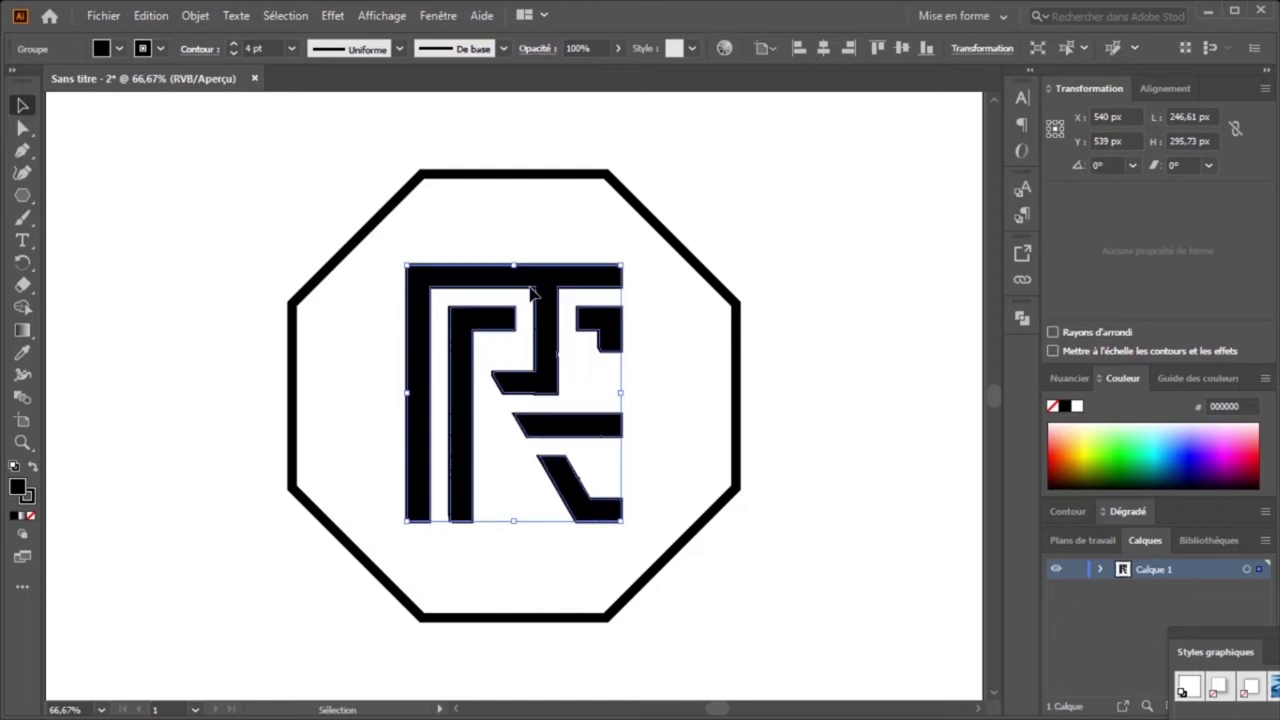
{"action": "key", "text": "Up"}
{"action": "key", "text": "Up"}
{"action": "key", "text": "Up"}
{"action": "key", "text": "Up"}
{"action": "key", "text": "Up"}
{"action": "key", "text": "Up"}
{"action": "key", "text": "Up"}
{"action": "key", "text": "Up"}
{"action": "key", "text": "Up"}
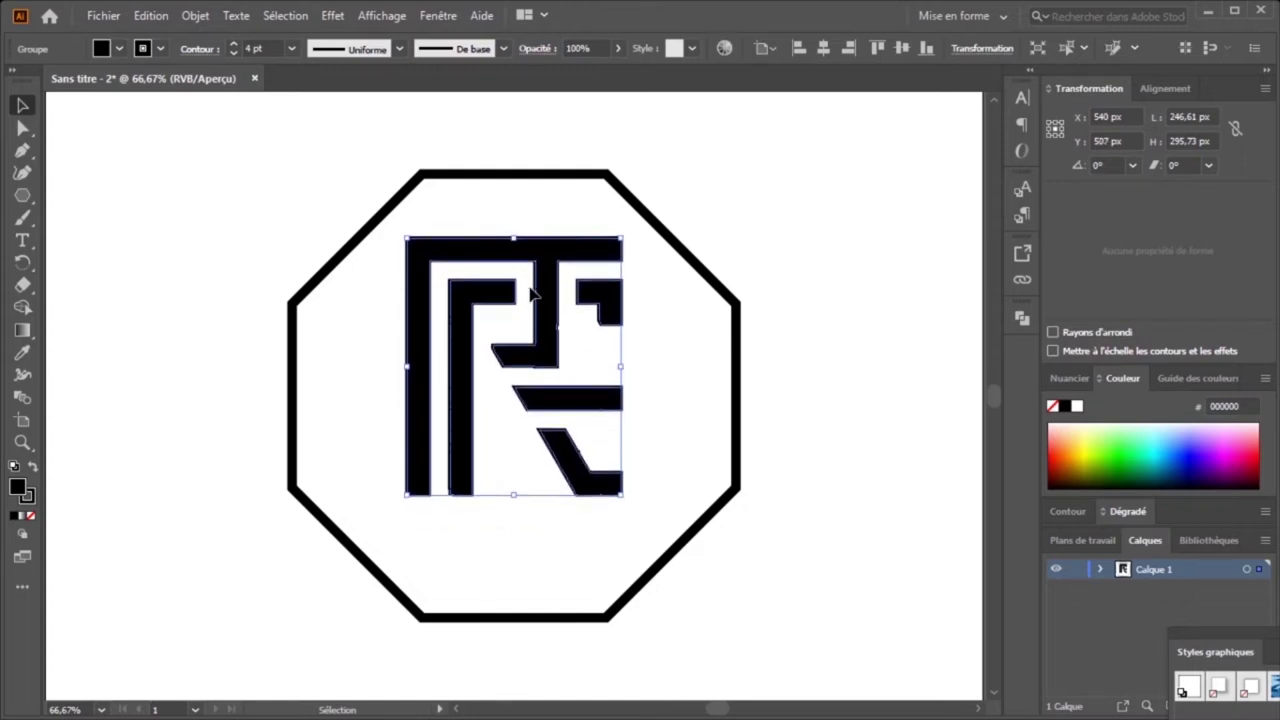
{"action": "key", "text": "Up"}
{"action": "key", "text": "Up"}
{"action": "key", "text": "Up"}
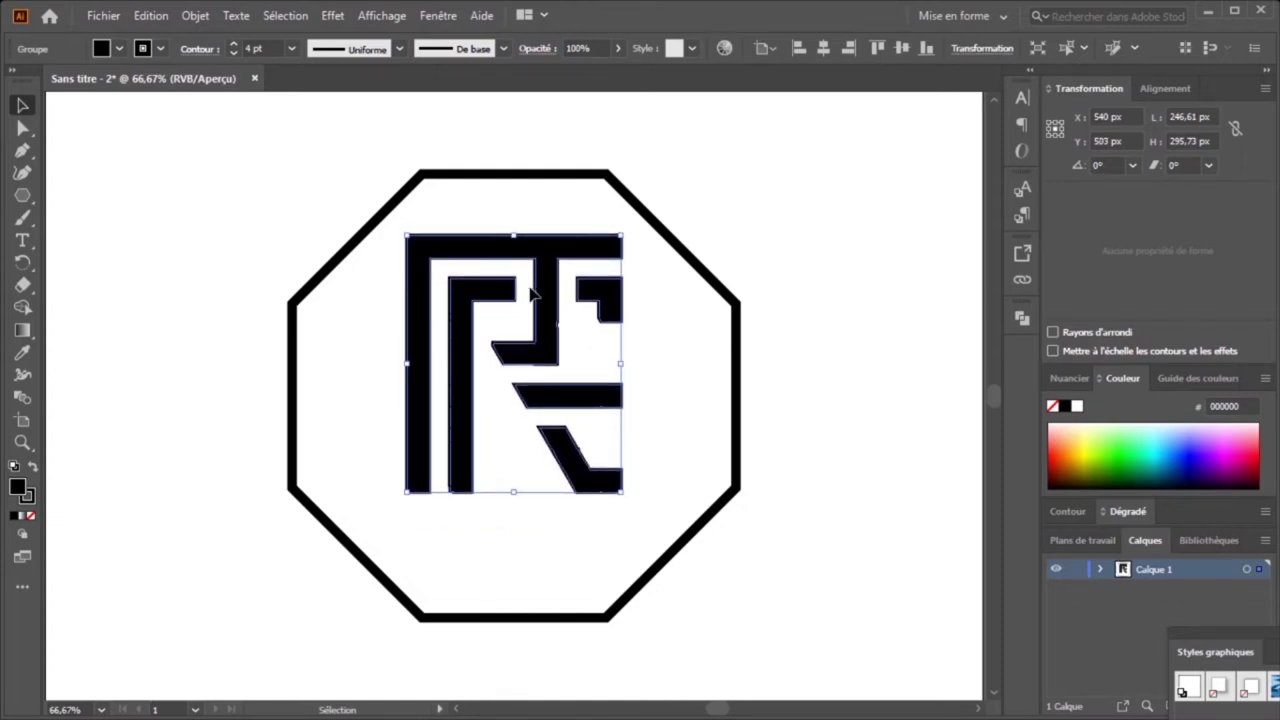
{"action": "key", "text": "Down"}
{"action": "key", "text": "Down"}
{"action": "key", "text": "Down"}
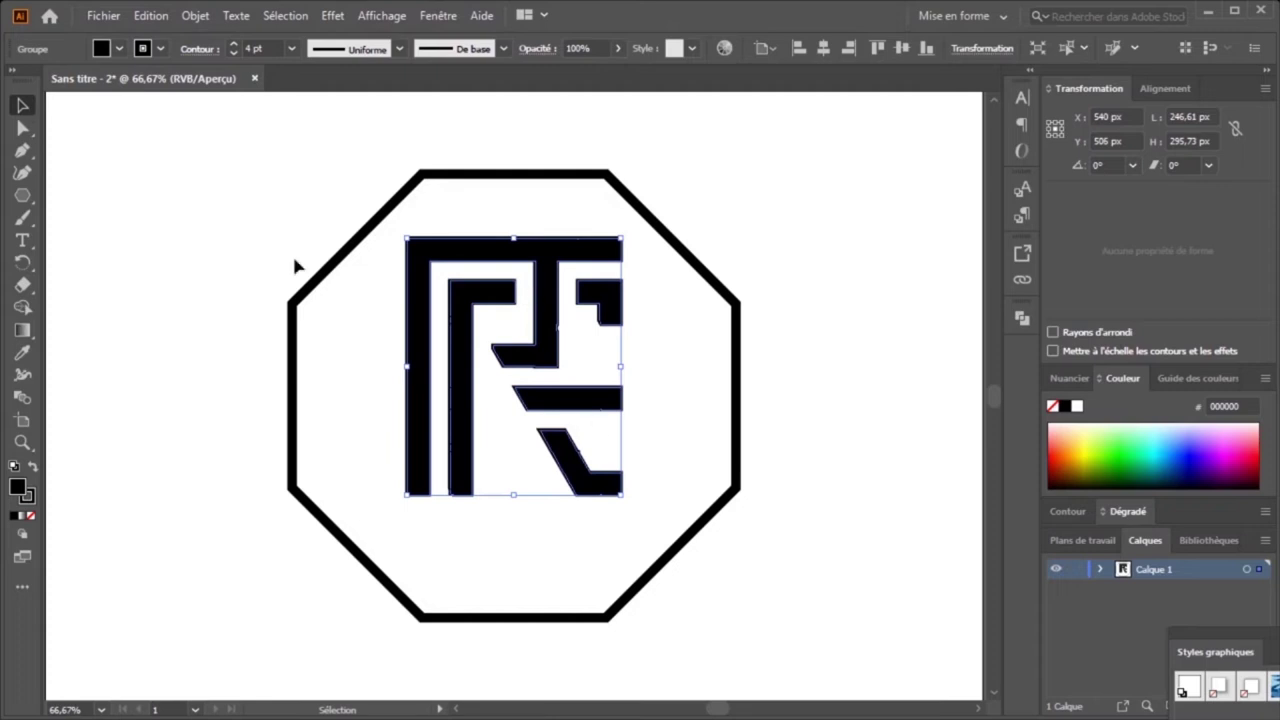
{"action": "left_click", "coordinate": [22, 240]}
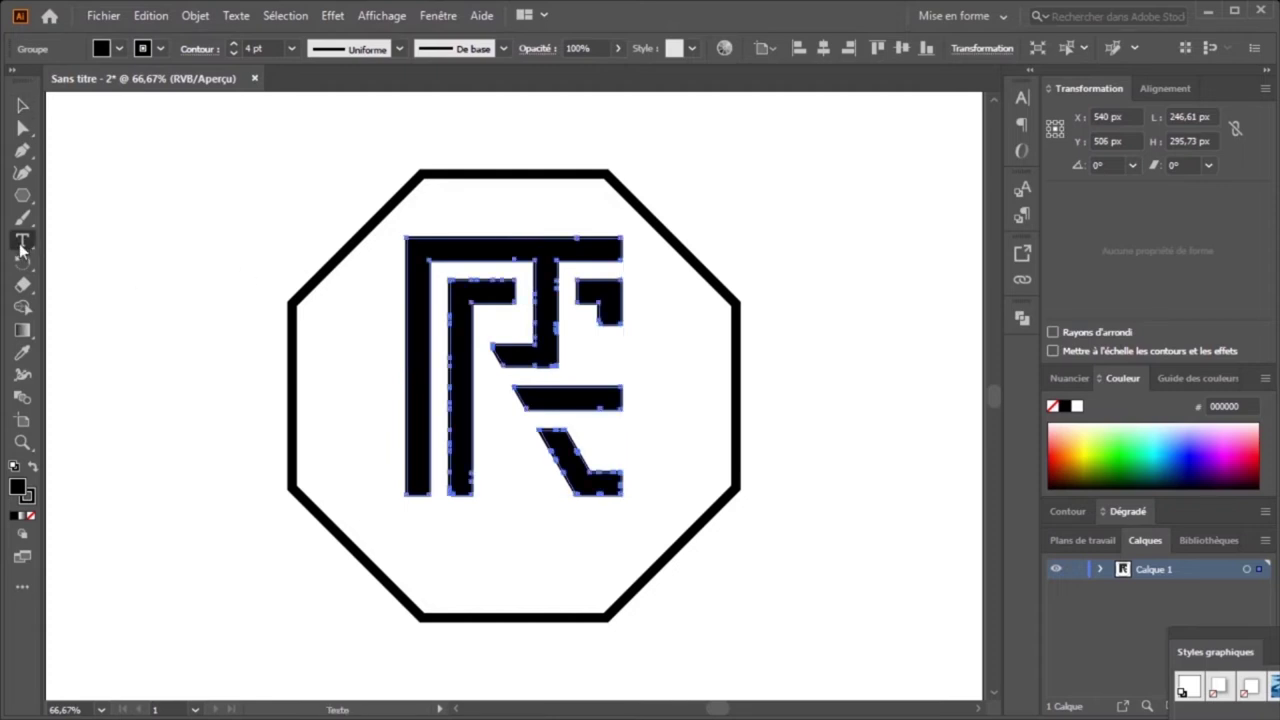
Step: Create the RICHIFA text below the monogram and select all of it
{"action": "left_click", "coordinate": [421, 558]}
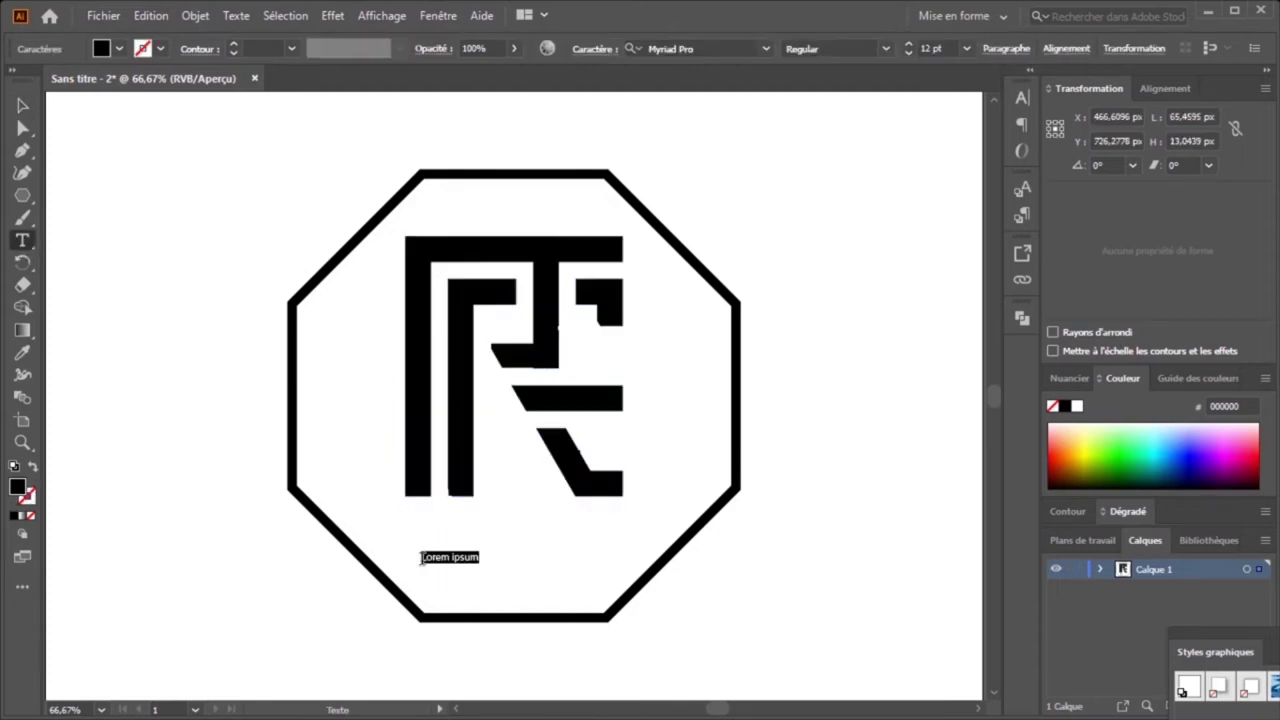
{"action": "key", "text": "BackSpace"}
{"action": "key", "text": "ctrl+a"}
{"action": "key", "text": "BackSpace"}
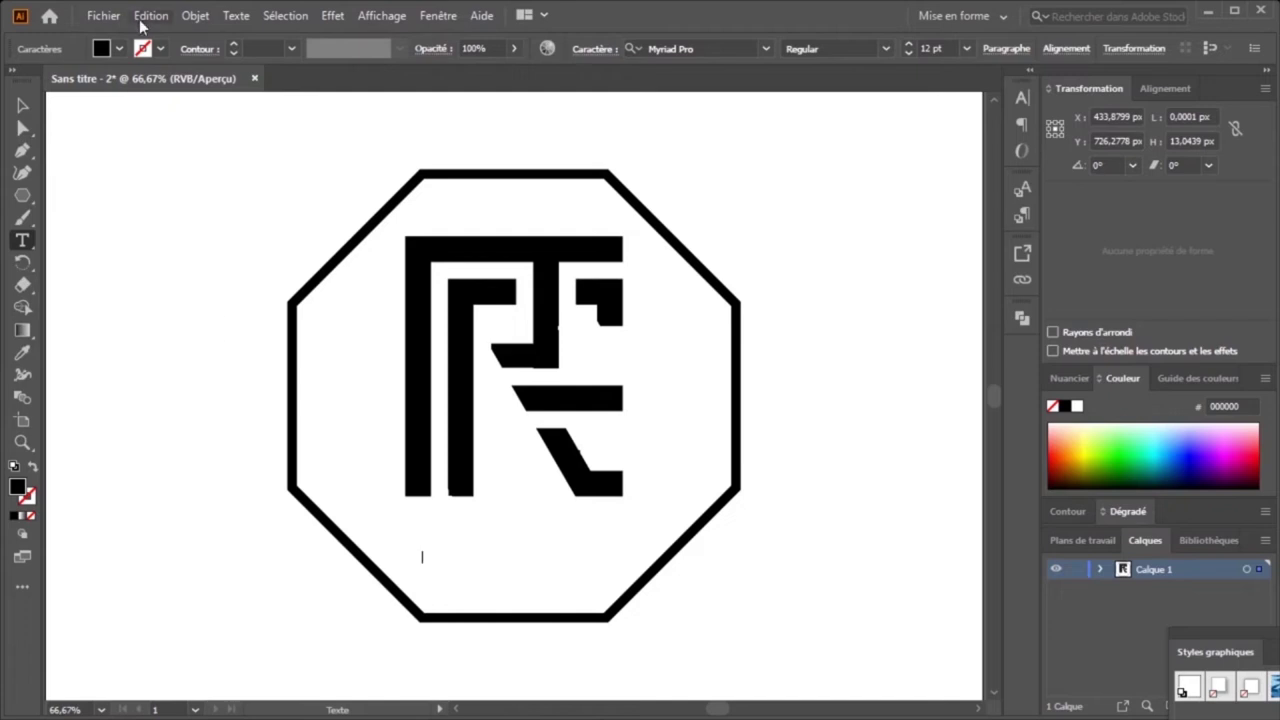
{"action": "left_click", "coordinate": [150, 15]}
{"action": "left_click", "coordinate": [206, 60]}
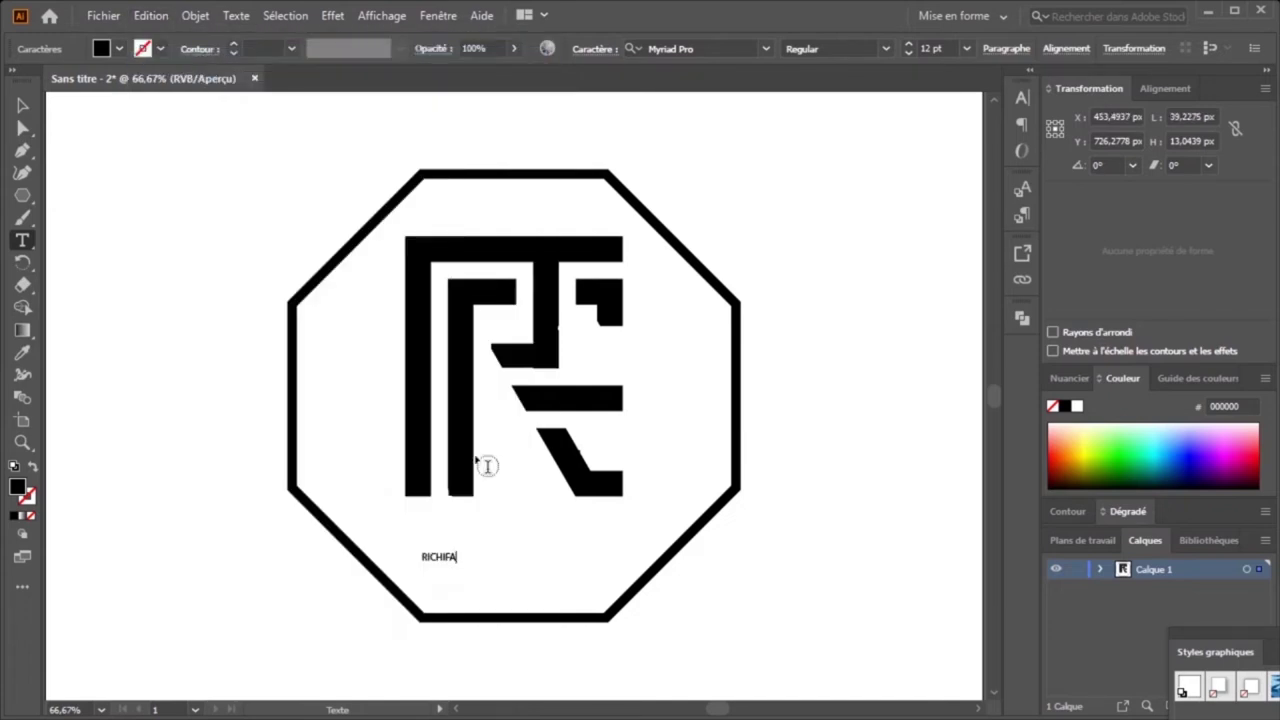
{"action": "key", "text": "ctrl+a"}
Step: Set RICHIFA to 72 pt Myriad Pro Regular, then step the size up toward 80 pt
{"action": "left_click", "coordinate": [1020, 97]}
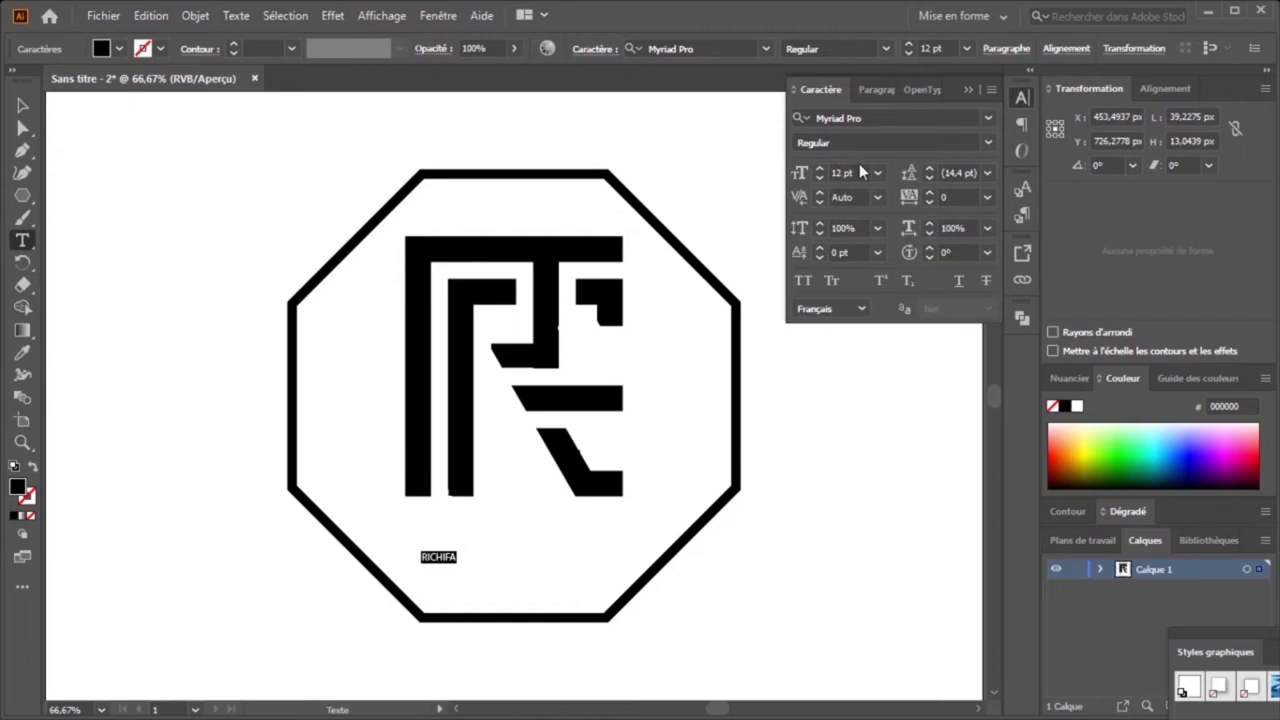
{"action": "left_click", "coordinate": [850, 118]}
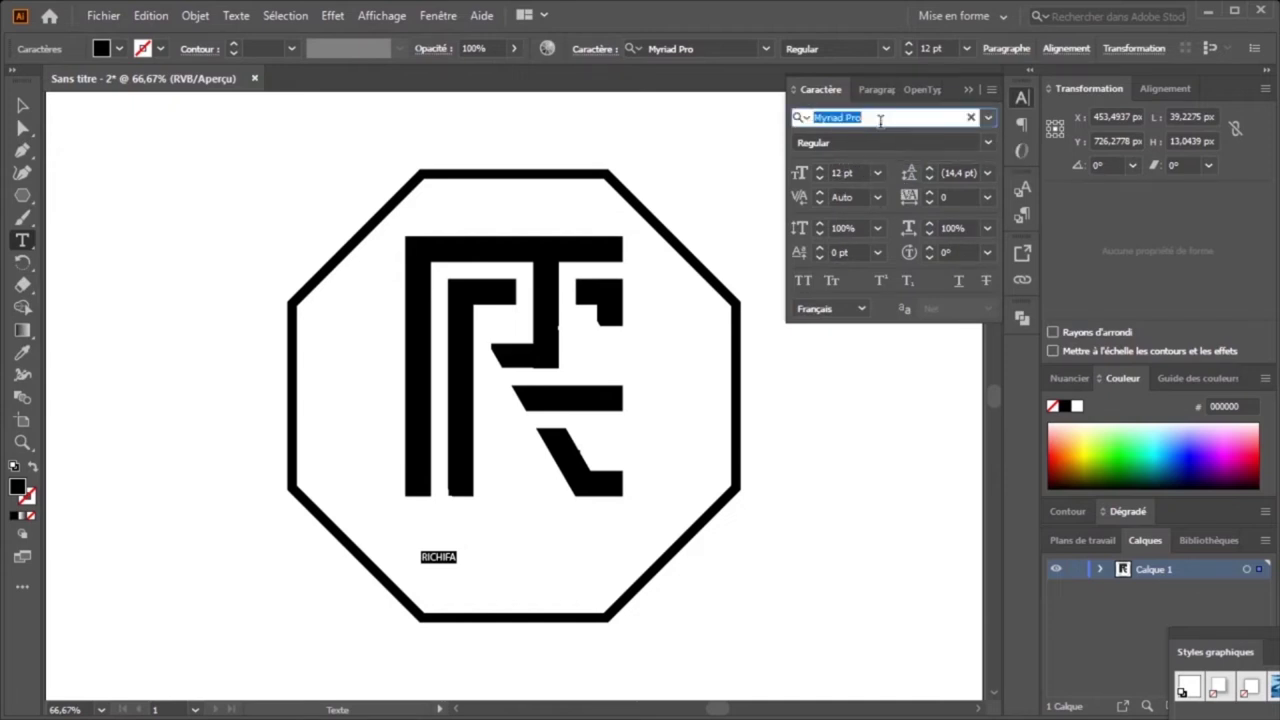
{"action": "left_click", "coordinate": [819, 178]}
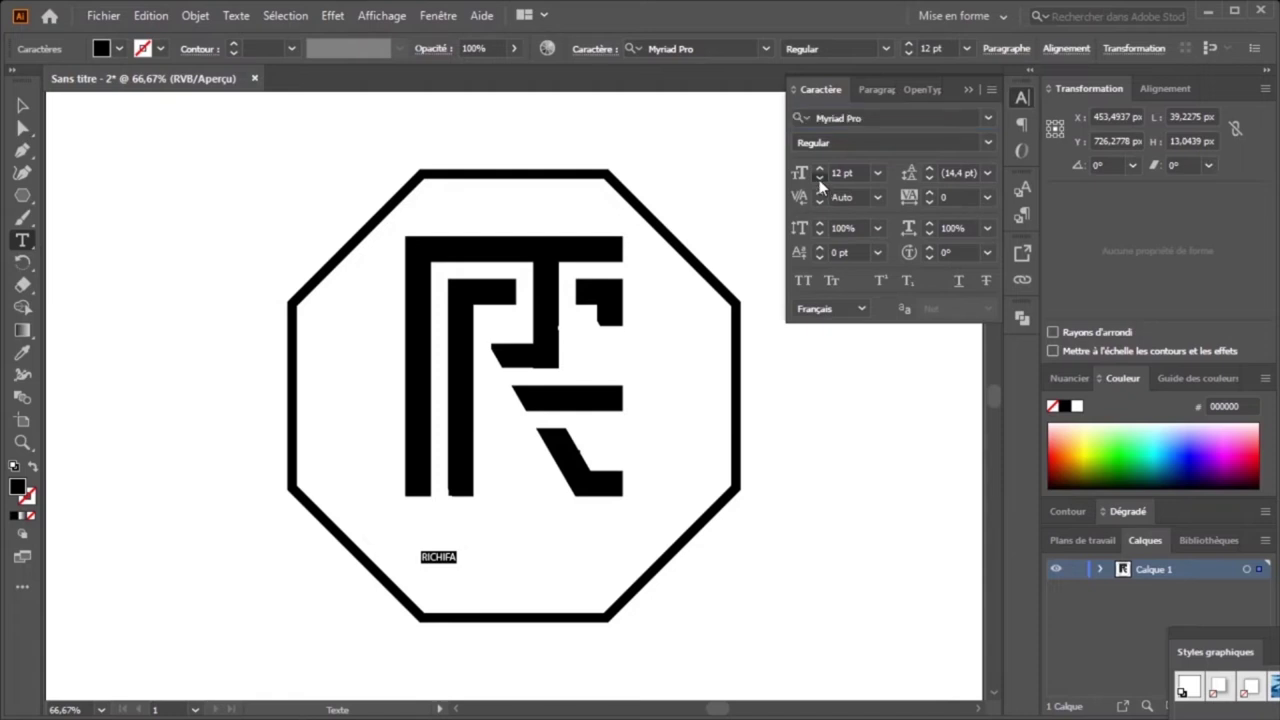
{"action": "left_click", "coordinate": [876, 173]}
{"action": "left_click", "coordinate": [903, 506]}
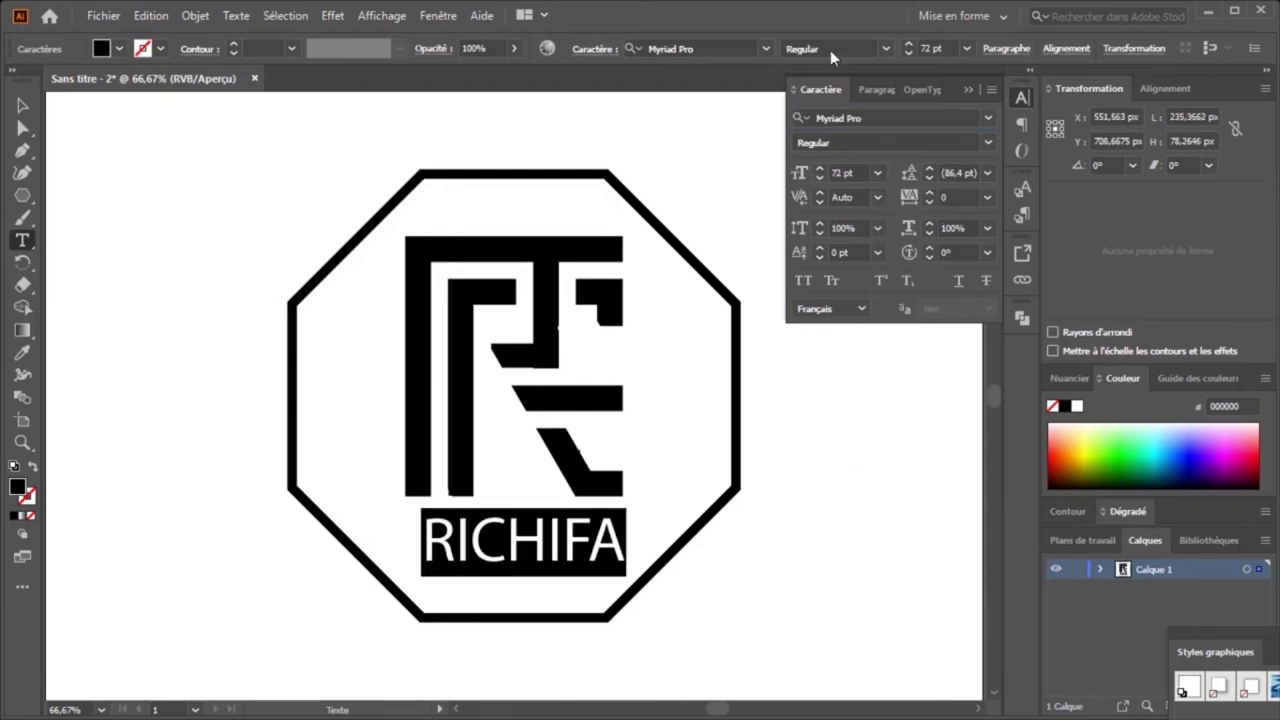
{"action": "left_click", "coordinate": [819, 173]}
{"action": "left_click", "coordinate": [819, 173]}
Step: Enlarge RICHIFA to 80 pt and try a searched replacement typeface
{"action": "left_click", "coordinate": [819, 173]}
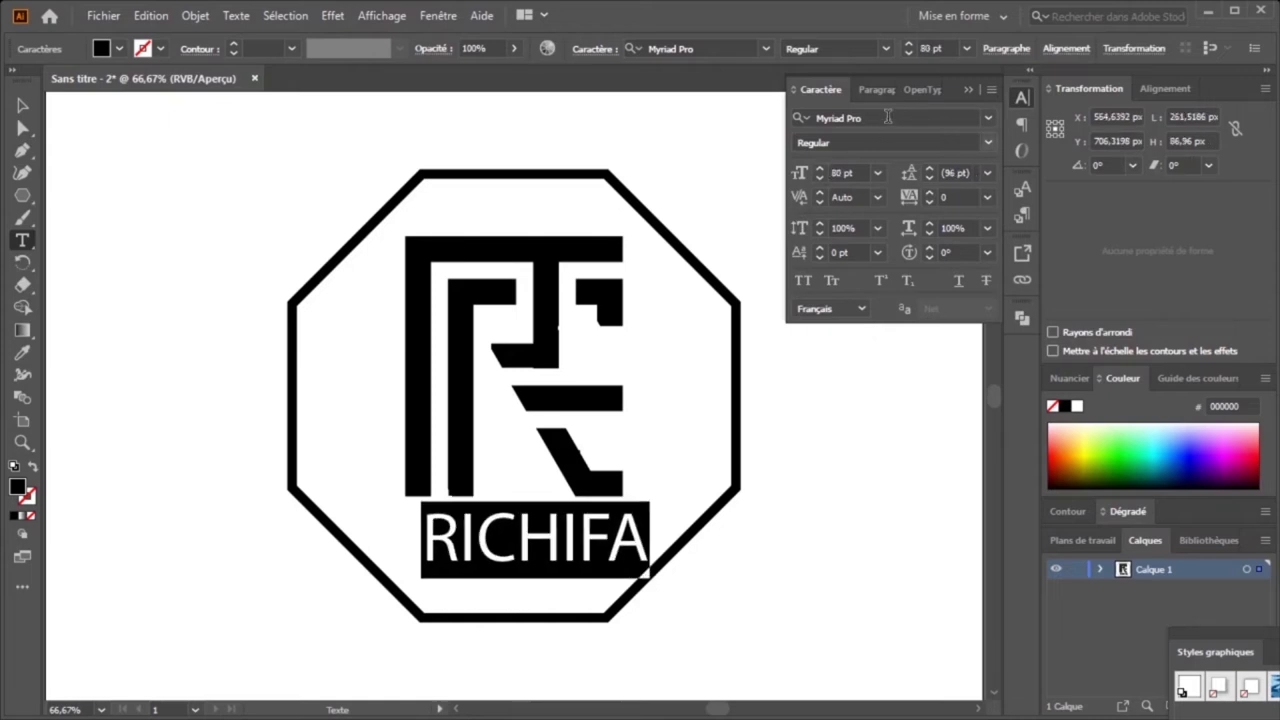
{"action": "left_click", "coordinate": [871, 119]}
{"action": "type", "text": "music tfb"}
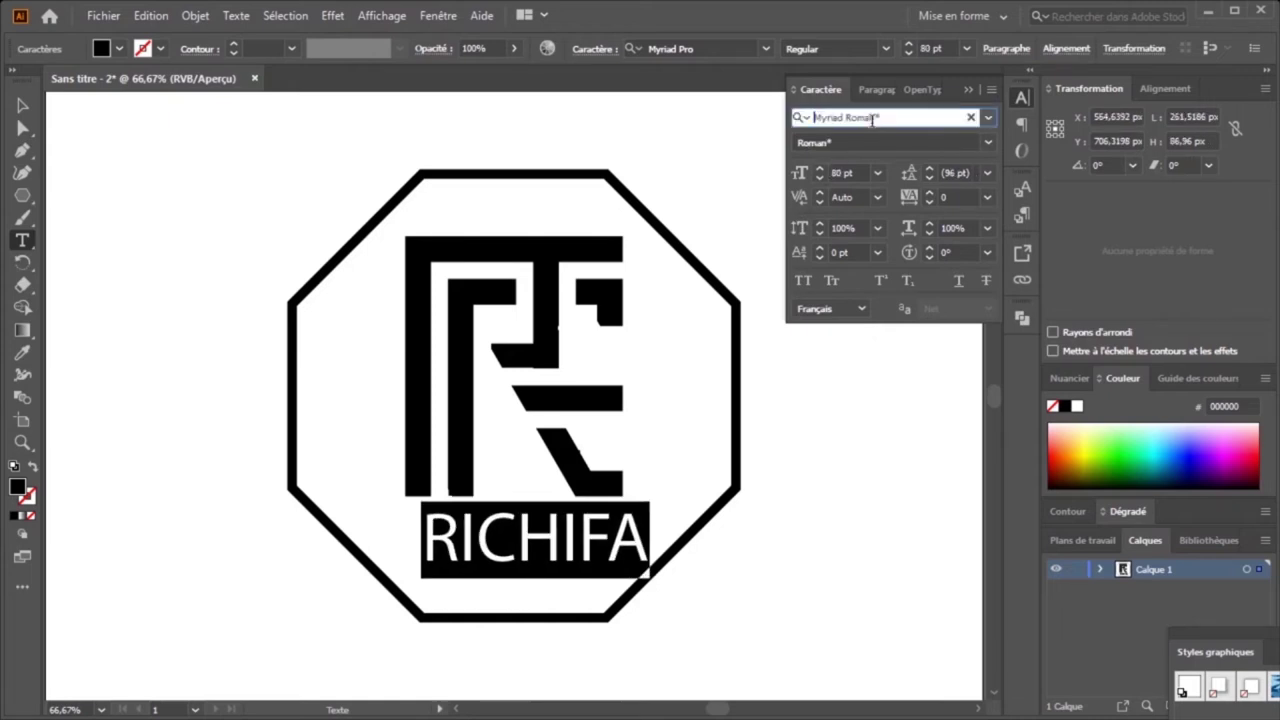
{"action": "key", "text": "Return"}
{"action": "key", "text": "Up"}
{"action": "key", "text": "Up"}
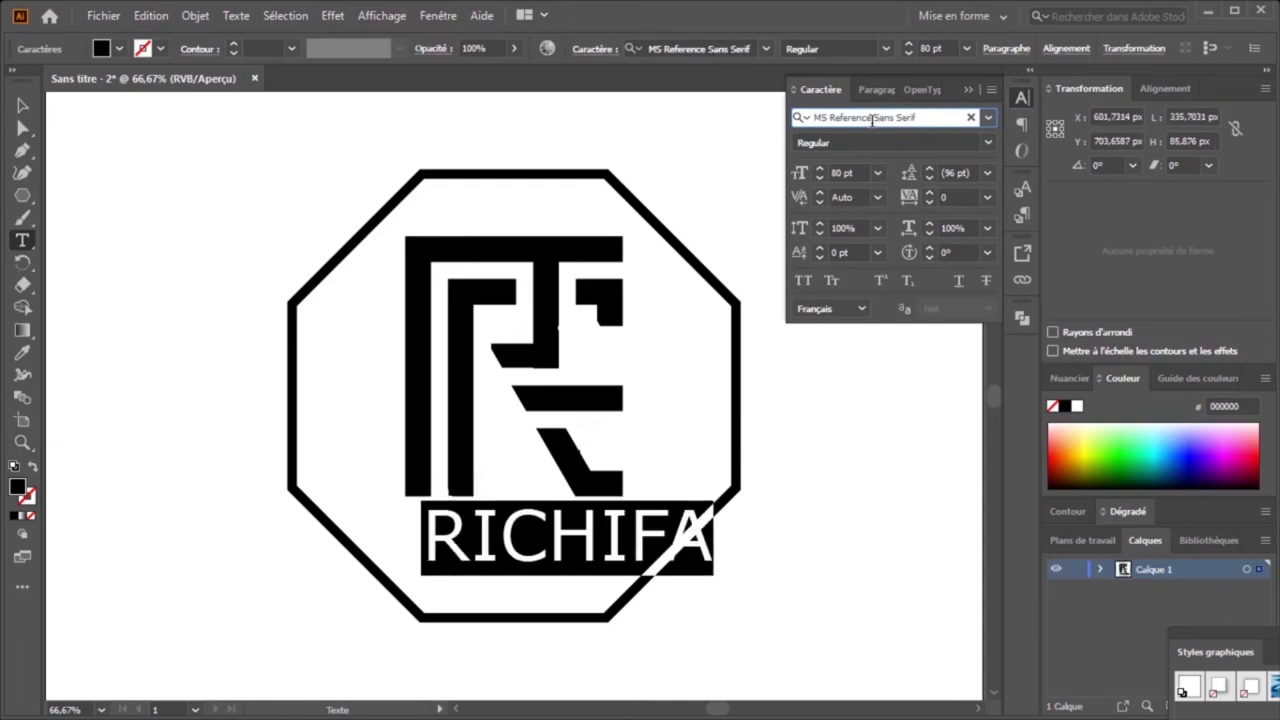
Step: Search for Perpetua fonts and apply Perpetua Titling MT Light to RICHIFA, ending text editing
{"action": "left_click", "coordinate": [924, 116]}
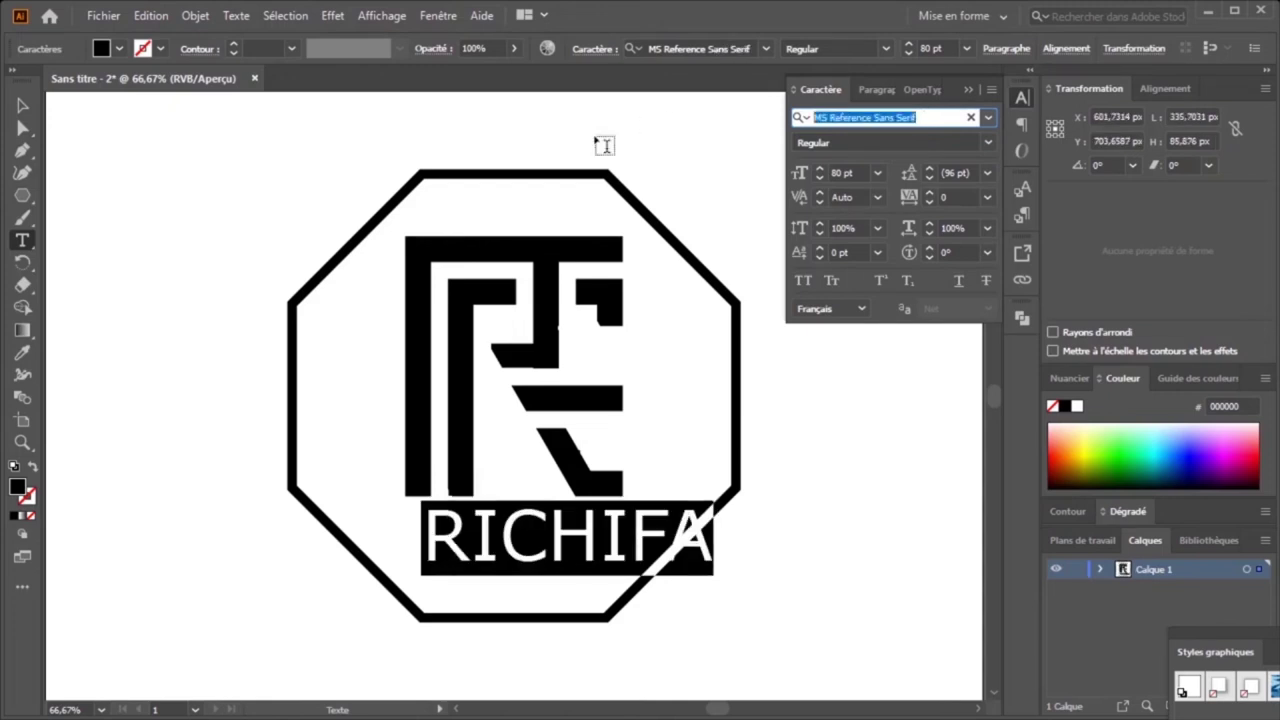
{"action": "type", "text": "PE"}
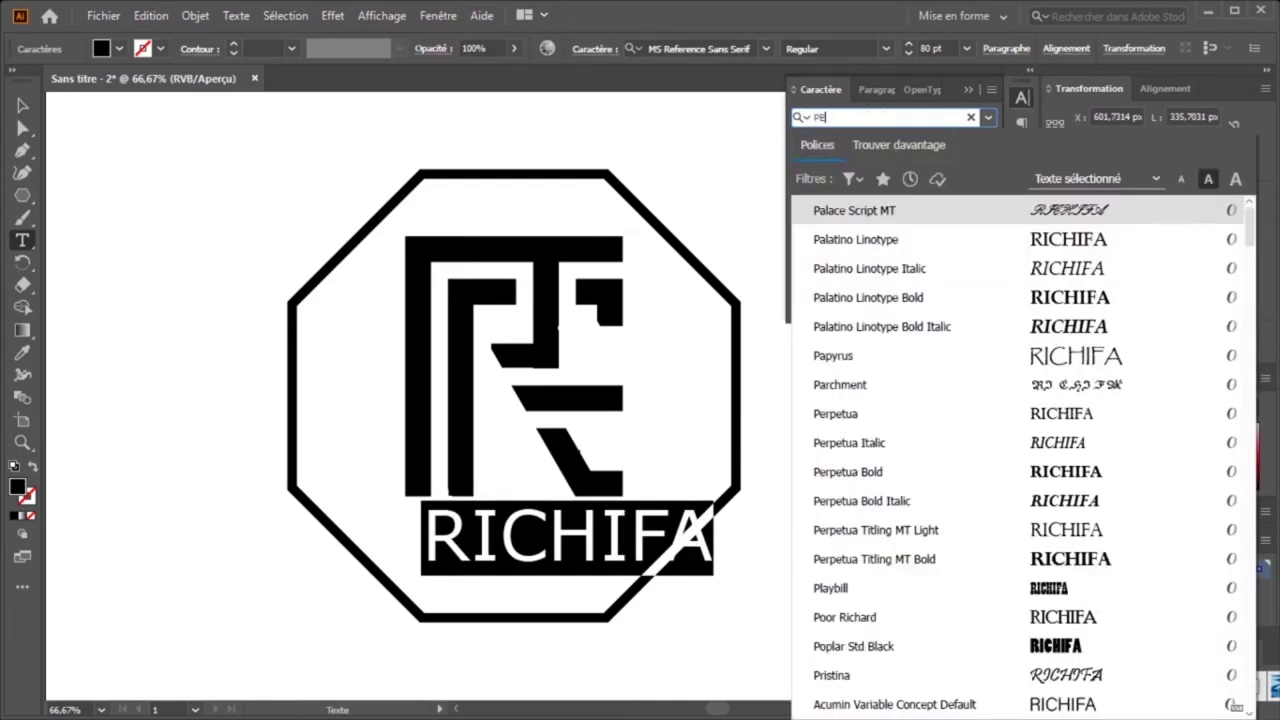
{"action": "type", "text": "RPER"}
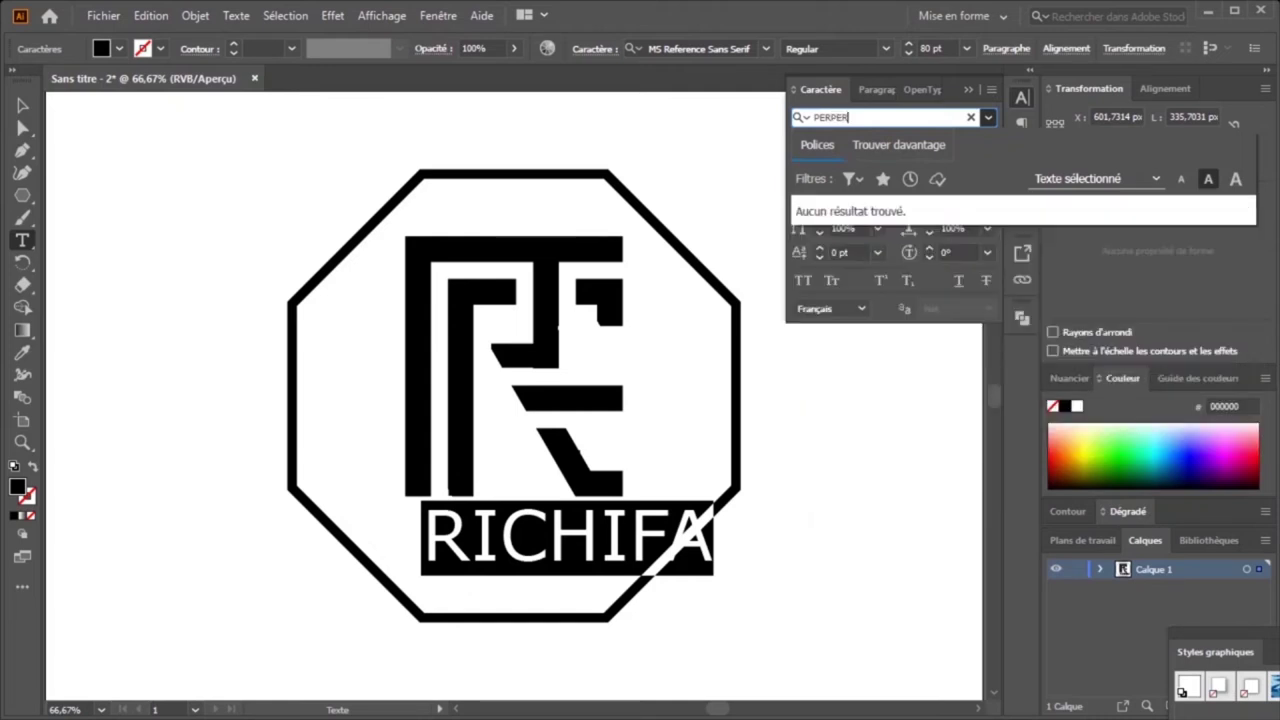
{"action": "key", "text": "BackSpace"}
{"action": "key", "text": "BackSpace"}
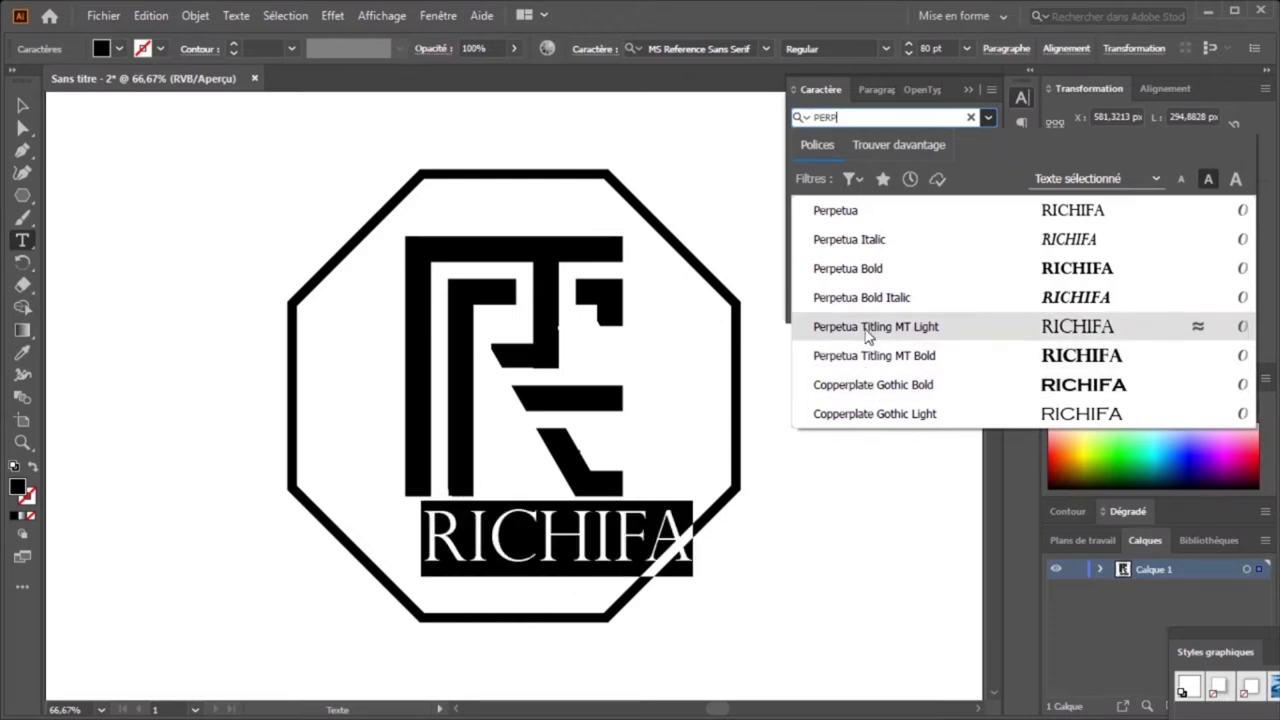
{"action": "left_click", "coordinate": [868, 337]}
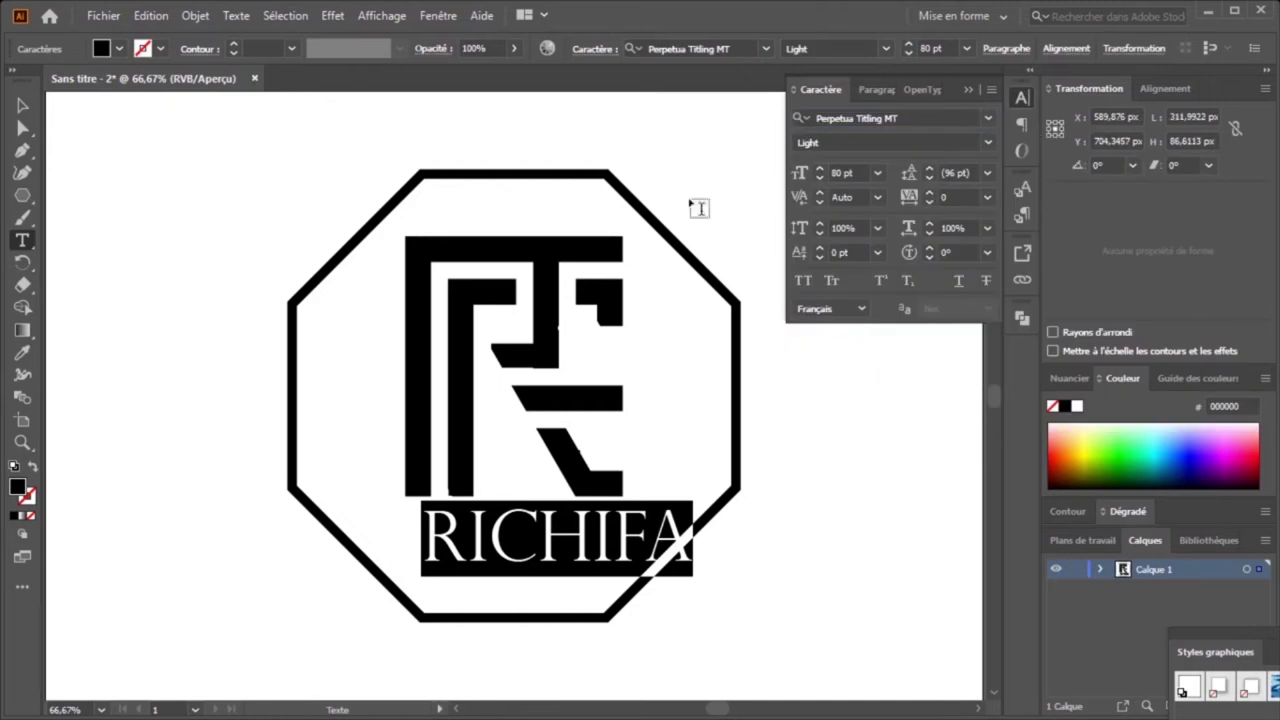
{"action": "left_click", "coordinate": [22, 104]}
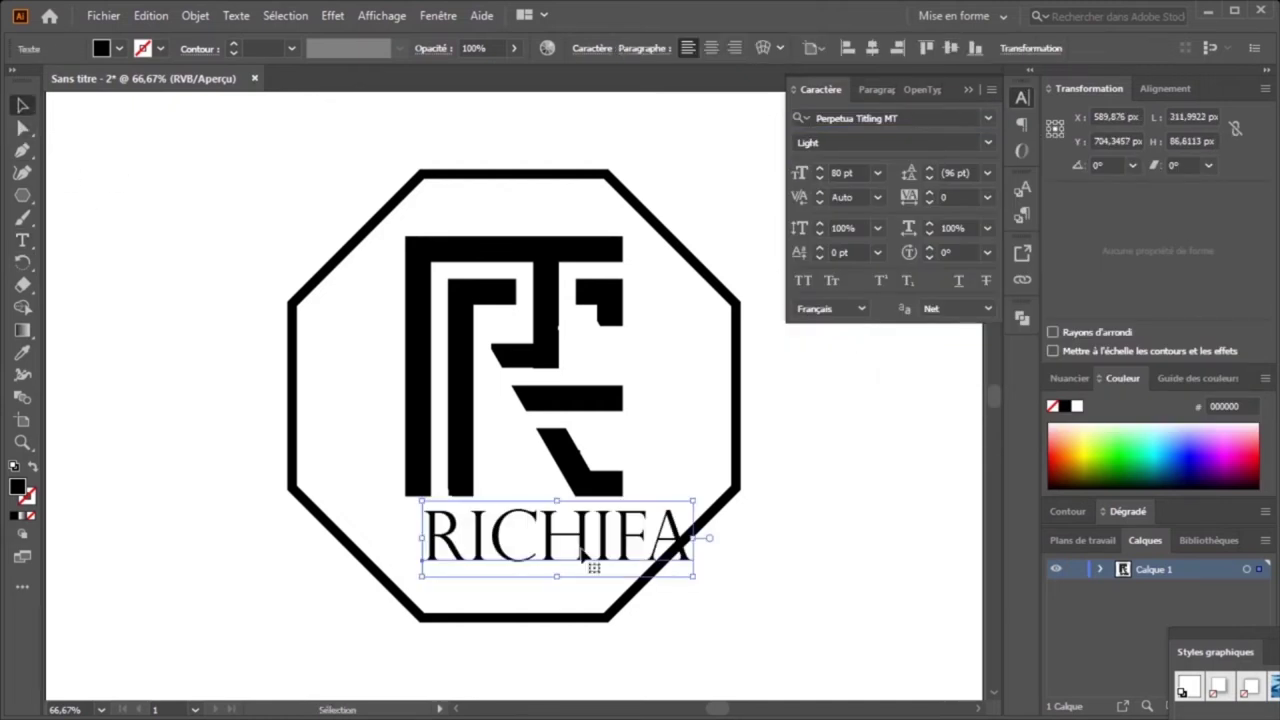
Step: Centre RICHIFA horizontally and step its font size down to 68 pt
{"action": "left_click", "coordinate": [881, 50]}
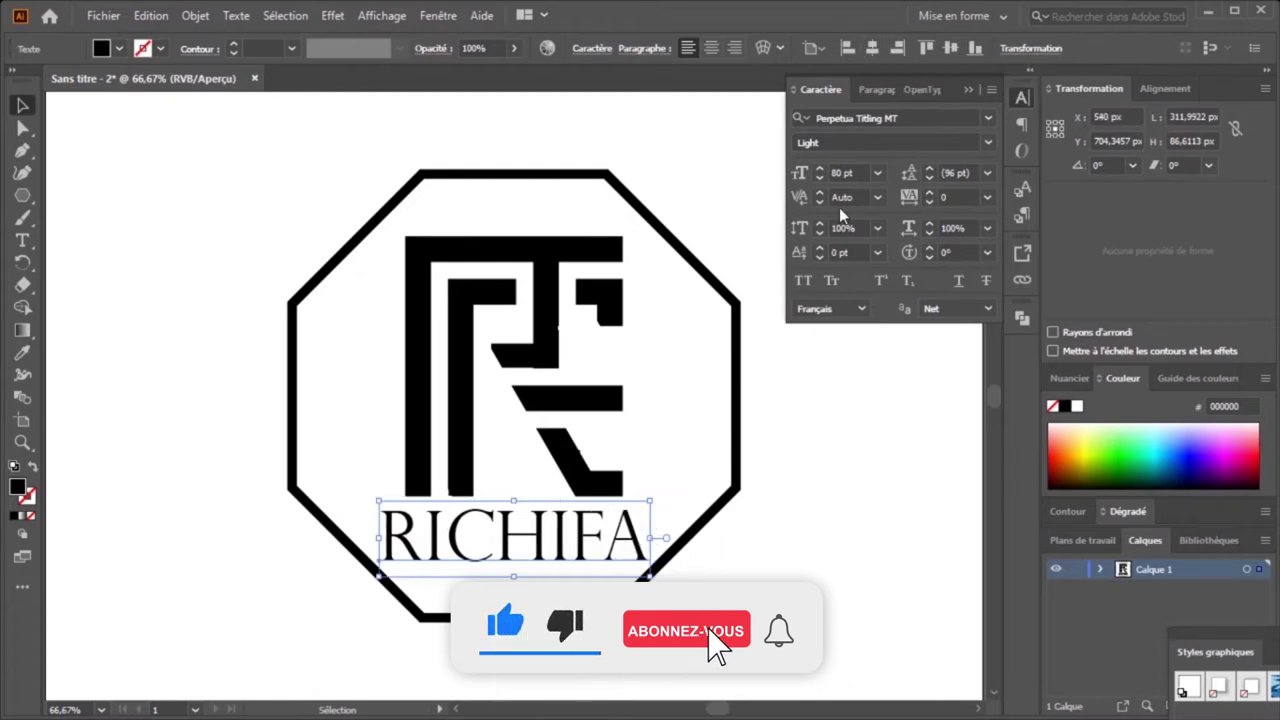
{"action": "left_click", "coordinate": [819, 170]}
{"action": "left_click", "coordinate": [819, 170]}
{"action": "left_click", "coordinate": [819, 170]}
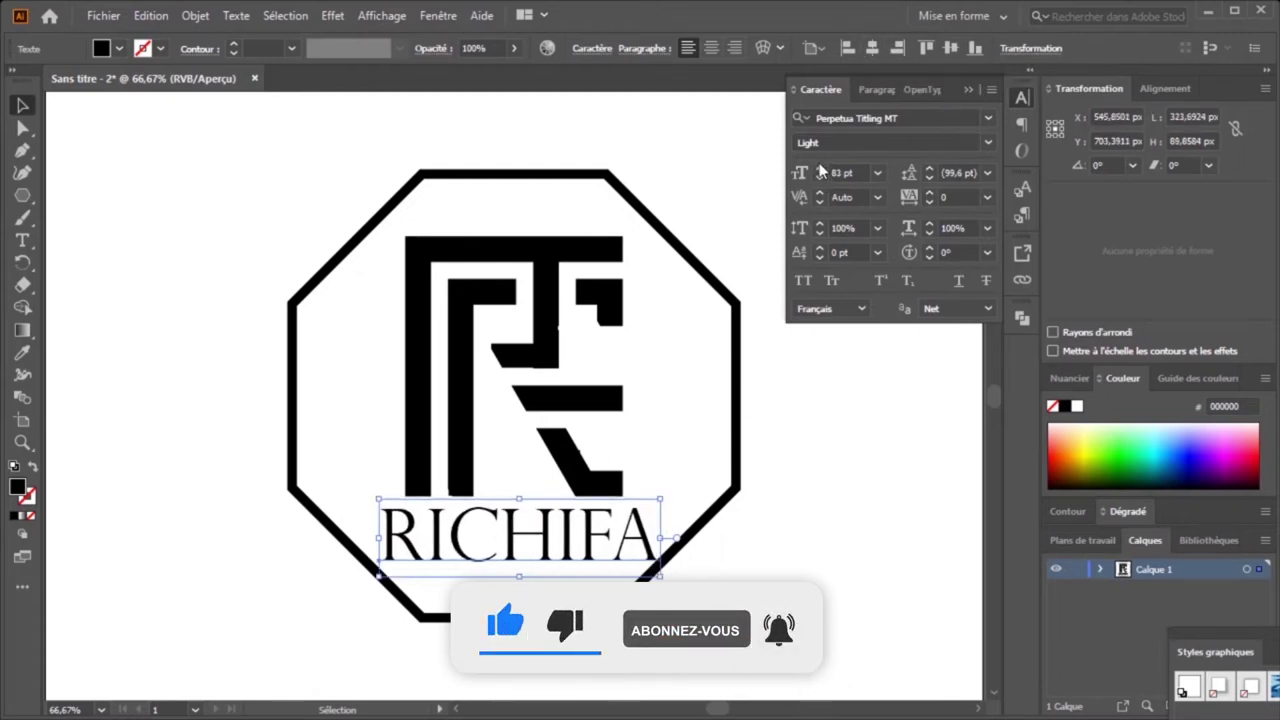
{"action": "left_click", "coordinate": [819, 181]}
{"action": "left_click", "coordinate": [819, 181]}
{"action": "left_click", "coordinate": [819, 181]}
{"action": "left_click", "coordinate": [819, 181]}
{"action": "left_click", "coordinate": [819, 181]}
{"action": "left_click", "coordinate": [819, 181]}
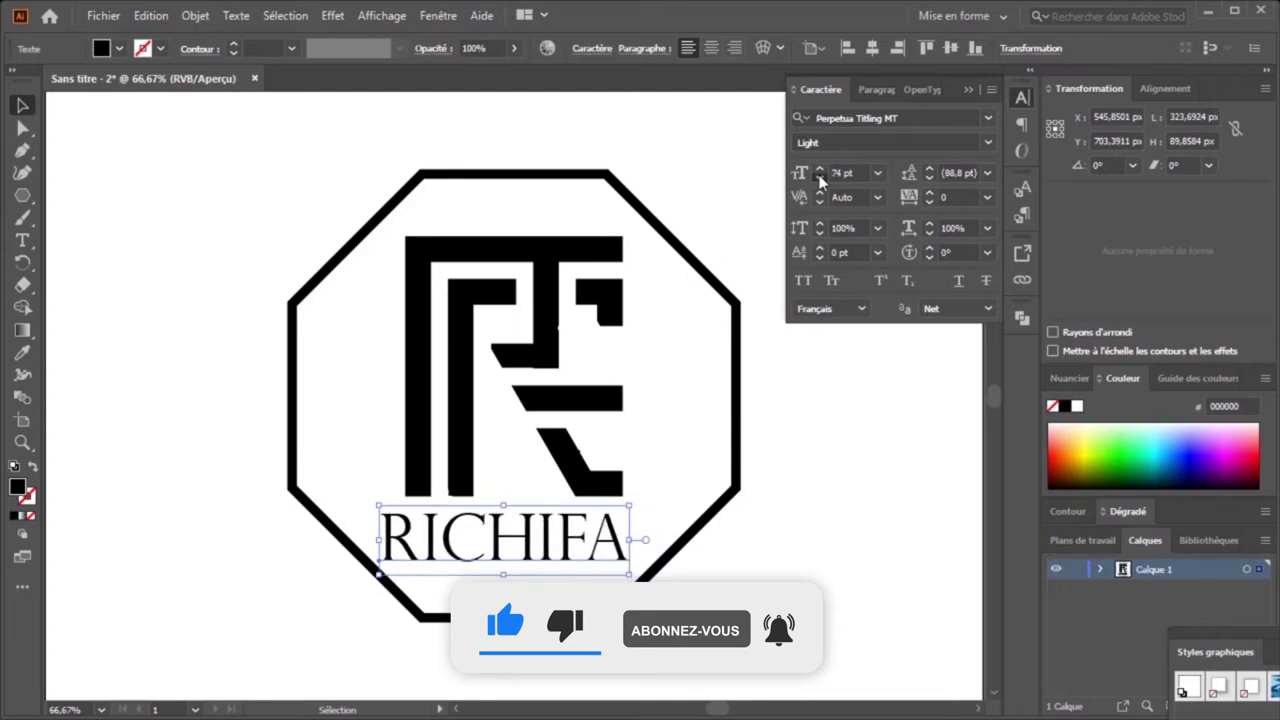
{"action": "left_click", "coordinate": [819, 181]}
{"action": "left_click", "coordinate": [819, 181]}
{"action": "left_click", "coordinate": [819, 181]}
{"action": "left_click", "coordinate": [819, 181]}
{"action": "left_click", "coordinate": [819, 181]}
{"action": "left_click", "coordinate": [819, 181]}
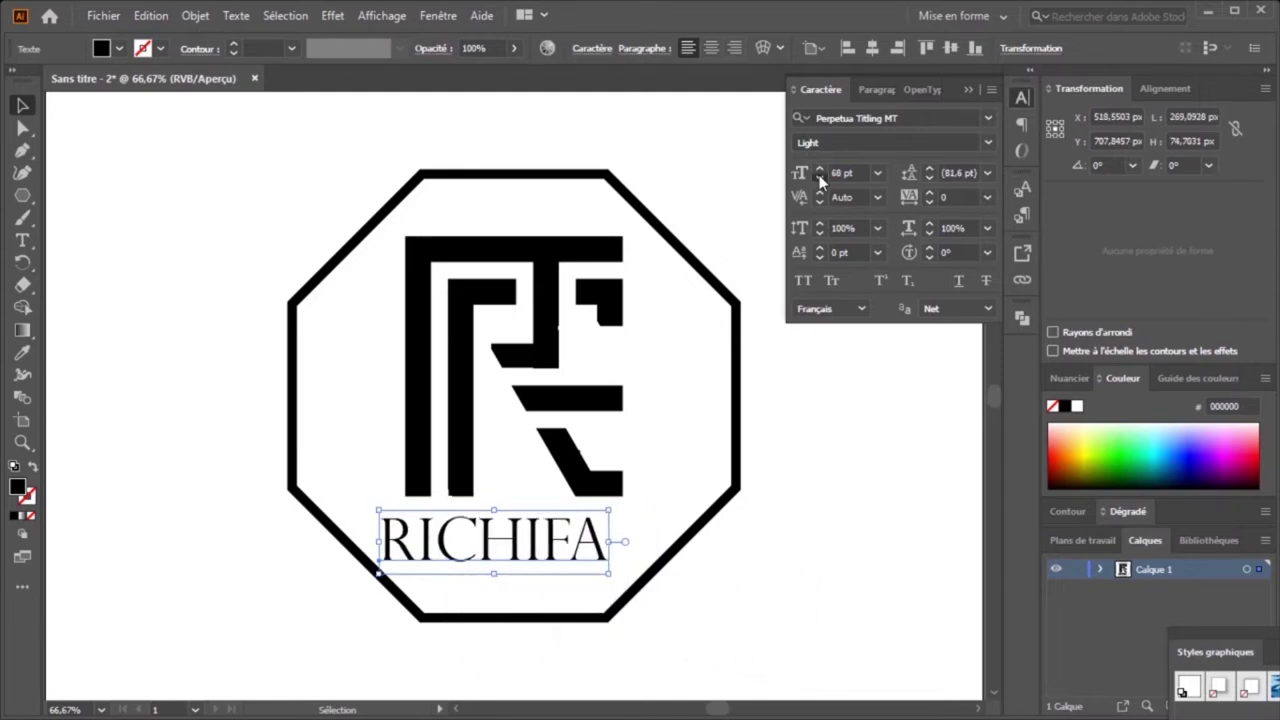
{"action": "left_click", "coordinate": [819, 181]}
Step: Move RICHIFA centred under the monogram at 70 pt, fine-tuning with arrow keys
{"action": "left_click_drag", "start_coordinate": [556, 548], "coordinate": [582, 558]}
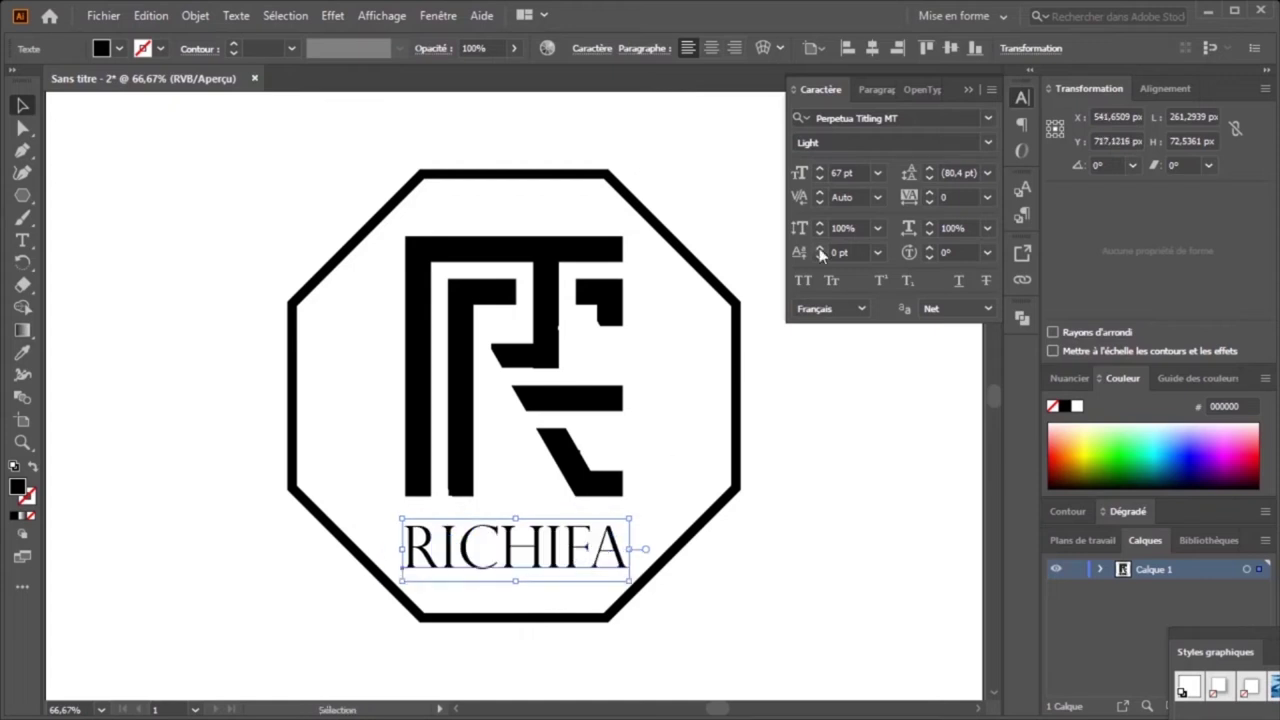
{"action": "left_click", "coordinate": [820, 169]}
{"action": "left_click", "coordinate": [820, 169]}
{"action": "left_click", "coordinate": [820, 169]}
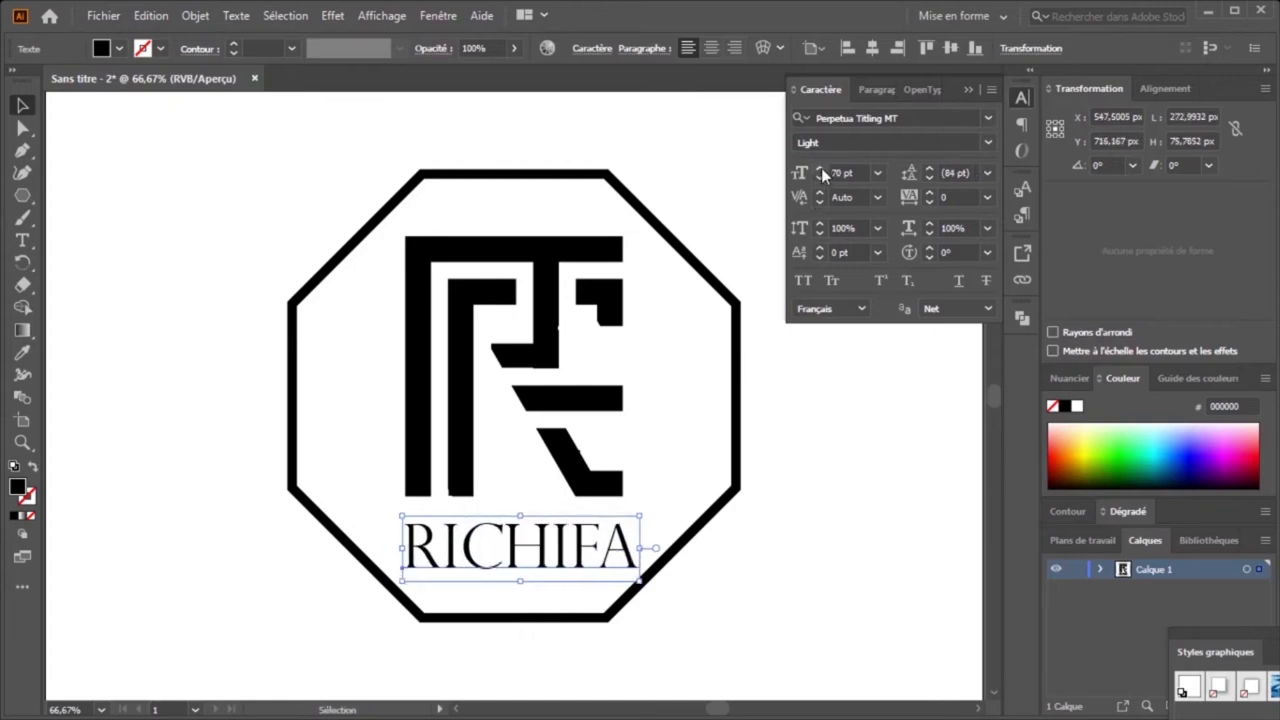
{"action": "key", "text": "Left"}
{"action": "key", "text": "Left"}
{"action": "key", "text": "Left"}
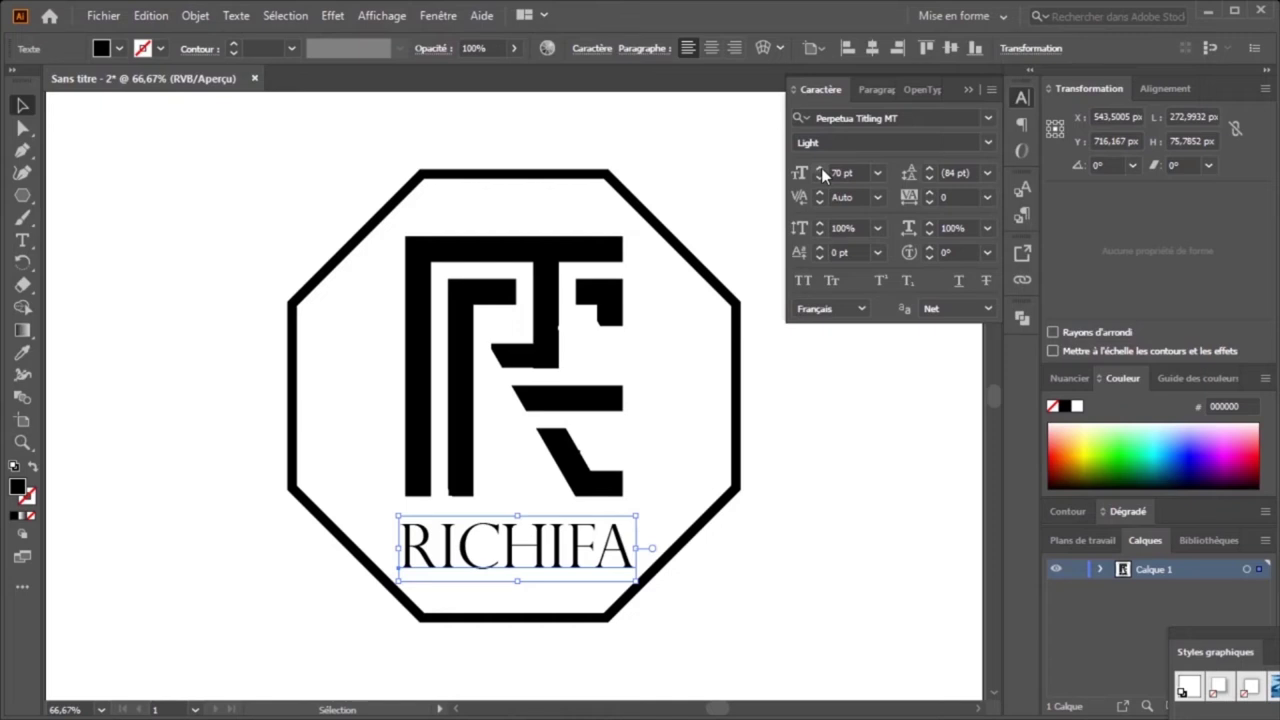
{"action": "key", "text": "Right"}
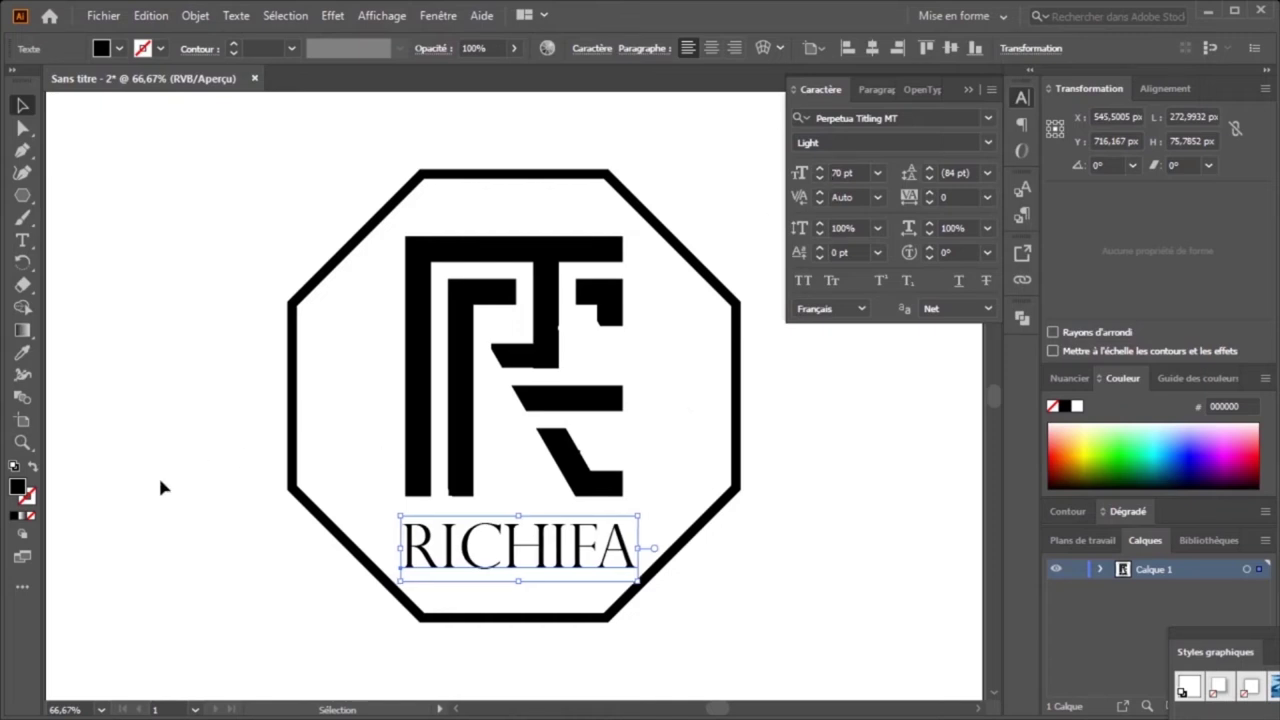
{"action": "left_click", "coordinate": [160, 487]}
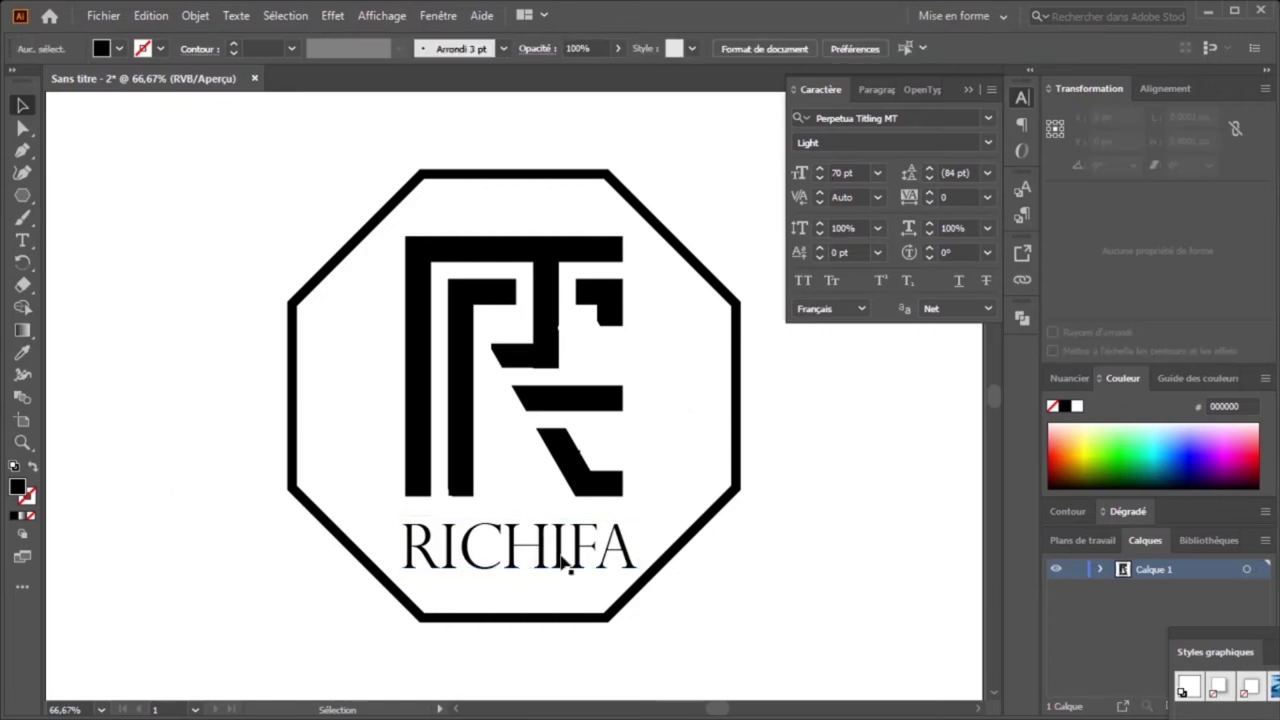
Step: Reduce RICHIFA back to 68 pt and deselect to review the logo
{"action": "left_click", "coordinate": [508, 566]}
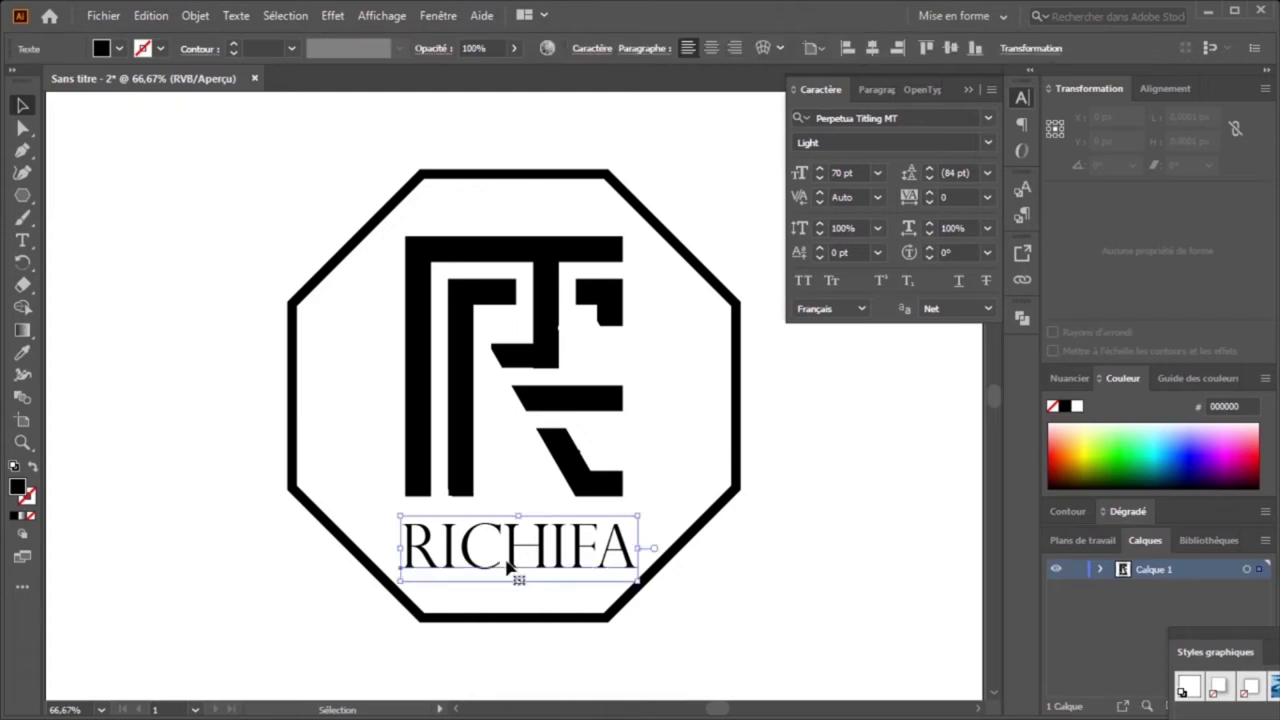
{"action": "left_click", "coordinate": [819, 179]}
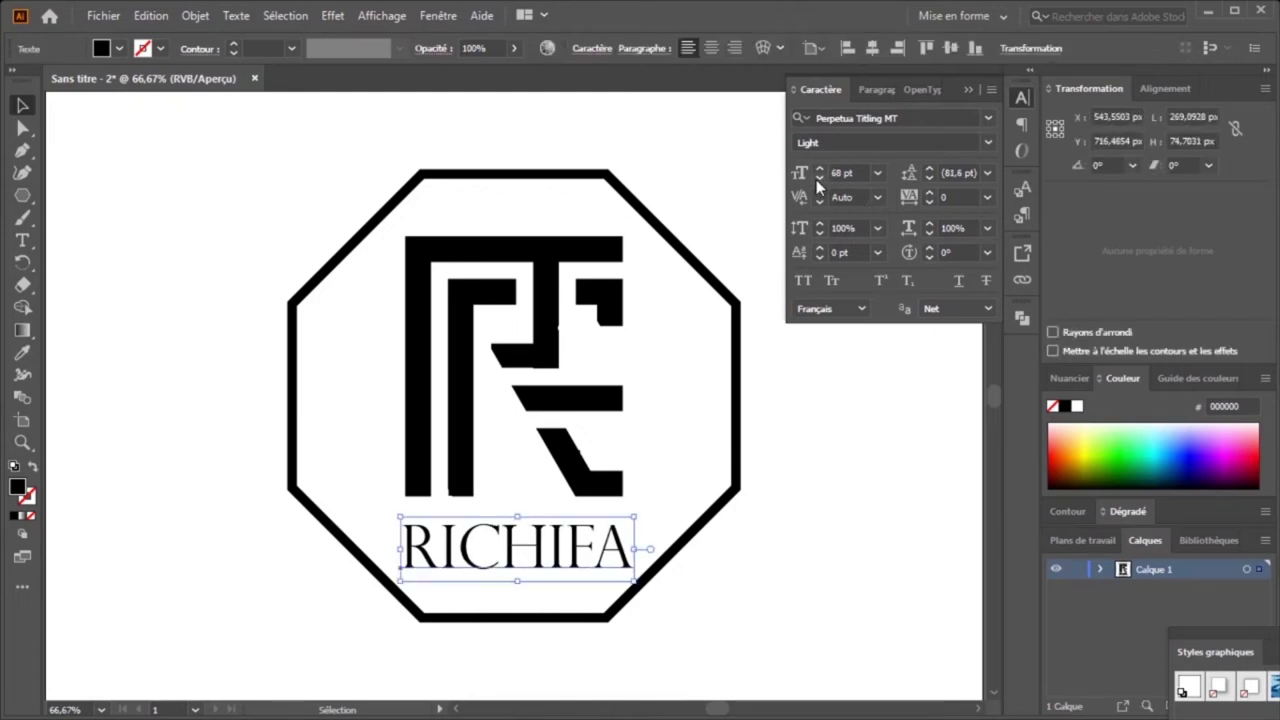
{"action": "left_click", "coordinate": [819, 179]}
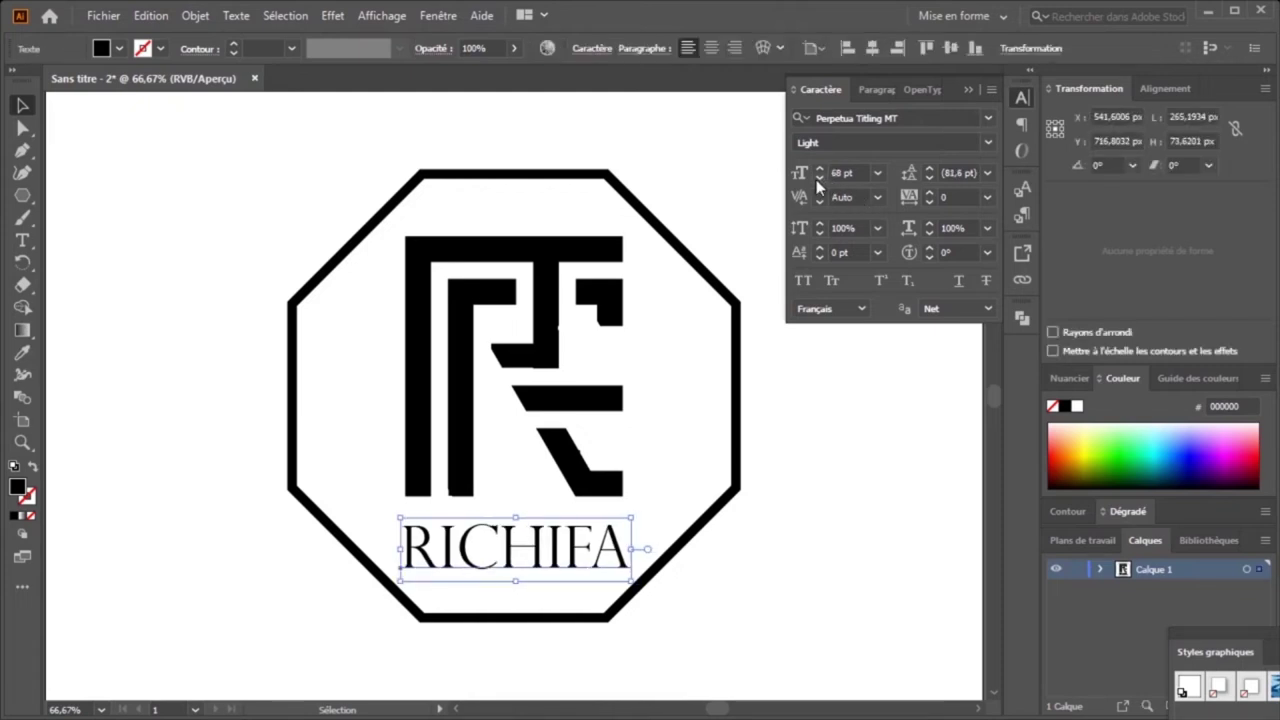
{"action": "left_click", "coordinate": [143, 446]}
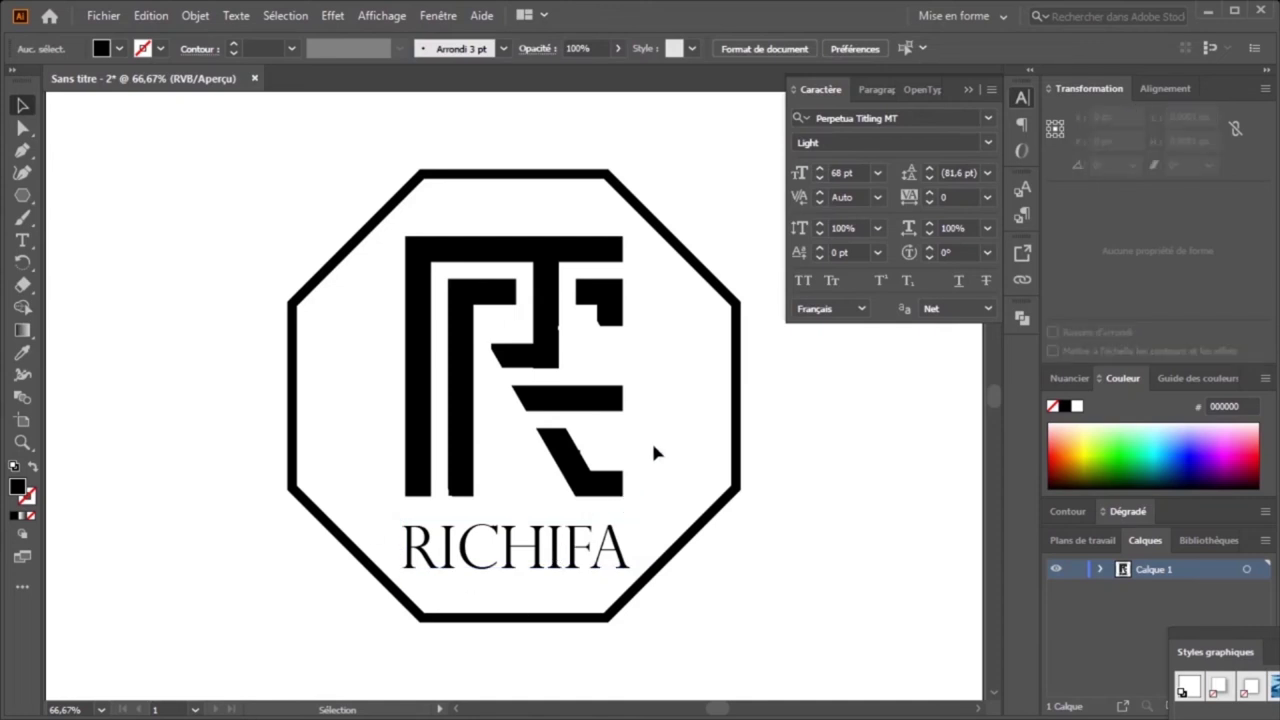
{"action": "left_click_drag", "start_coordinate": [655, 453], "coordinate": [558, 568]}
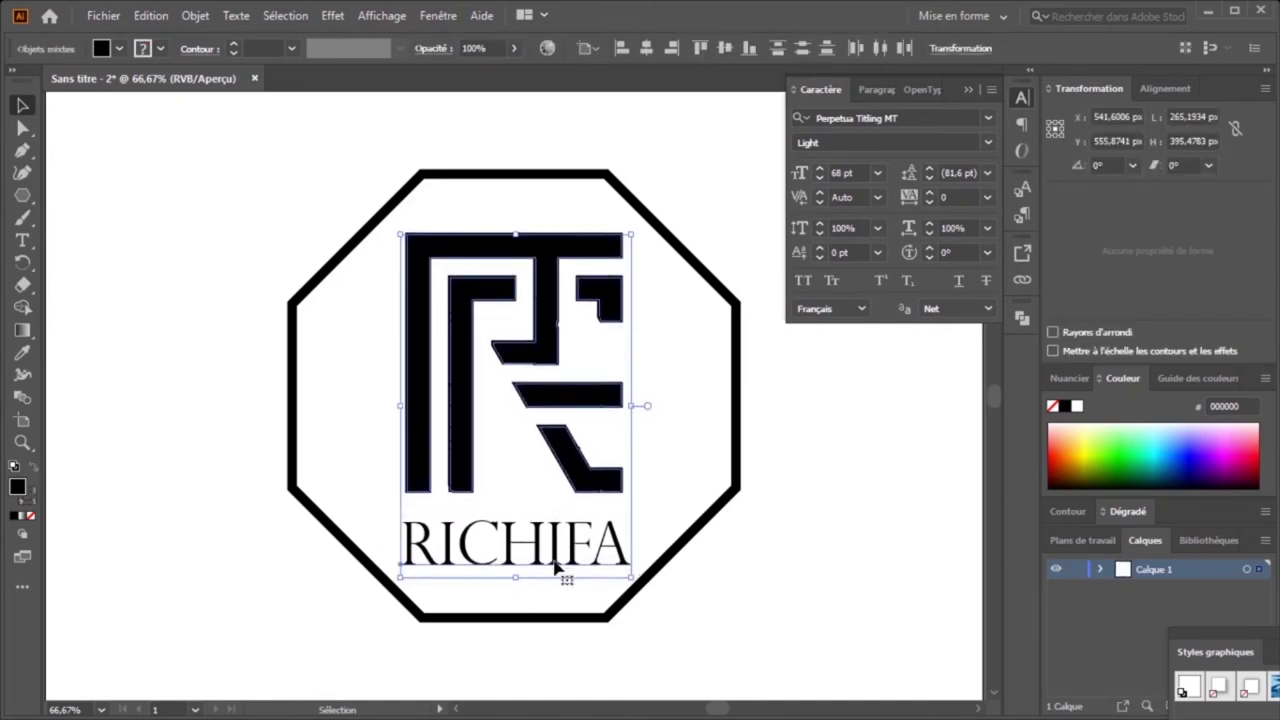
{"action": "key", "text": "Up"}
{"action": "key", "text": "Up"}
{"action": "key", "text": "Up"}
{"action": "key", "text": "Up"}
{"action": "key", "text": "Up"}
{"action": "key", "text": "Up"}
{"action": "key", "text": "Up"}
{"action": "key", "text": "Up"}
{"action": "key", "text": "Up"}
{"action": "key", "text": "Up"}
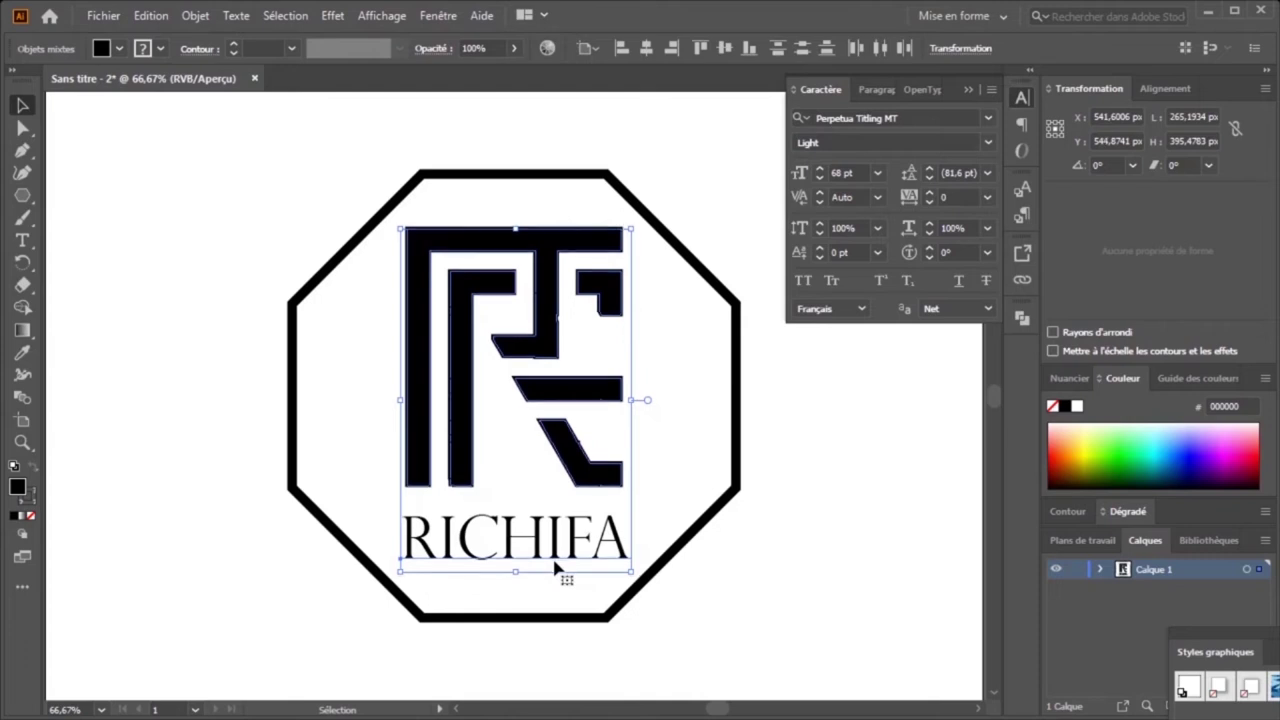
{"action": "left_click", "coordinate": [140, 510]}
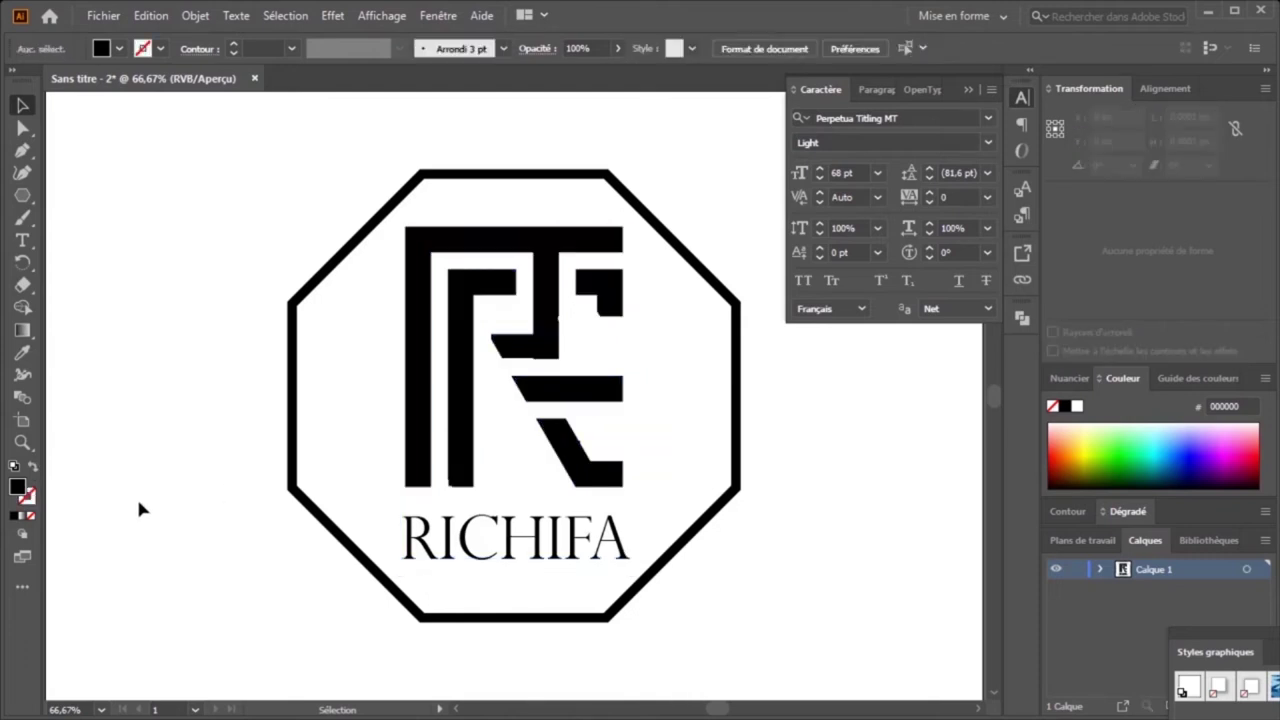
{"action": "left_click", "coordinate": [973, 86]}
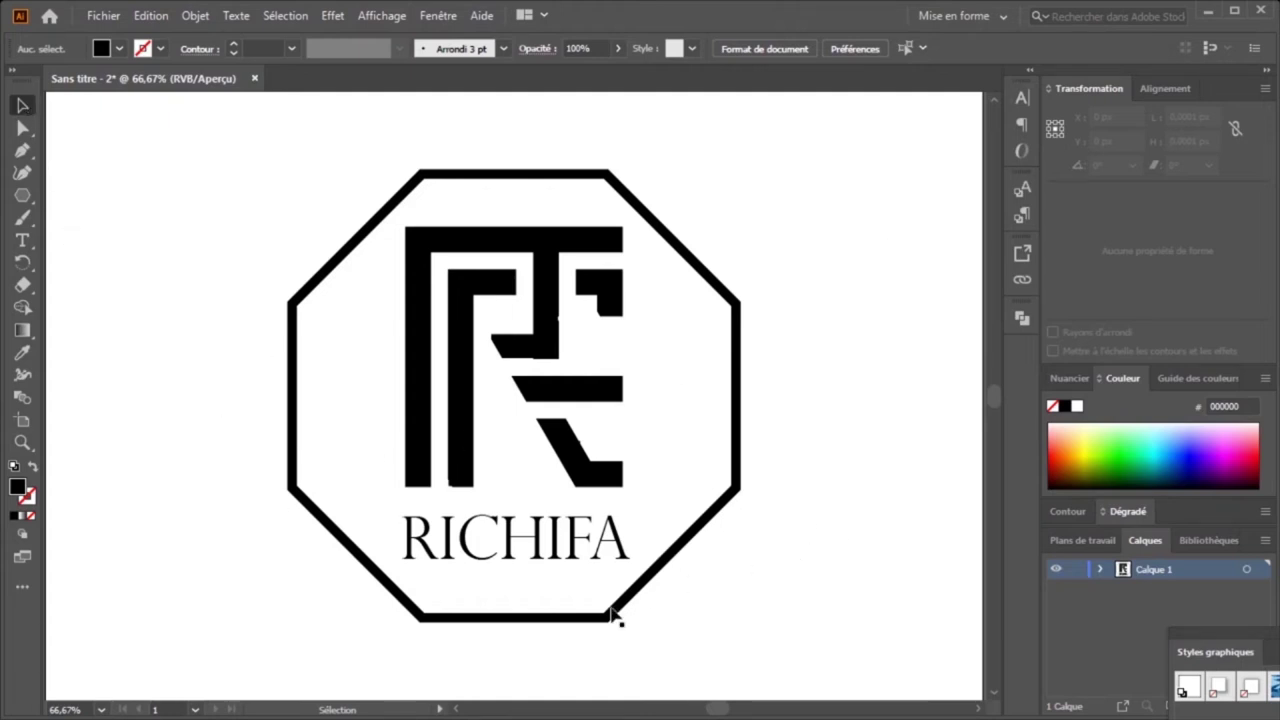
{"action": "key", "text": "ctrl+minus"}
{"action": "key", "text": "ctrl+minus"}
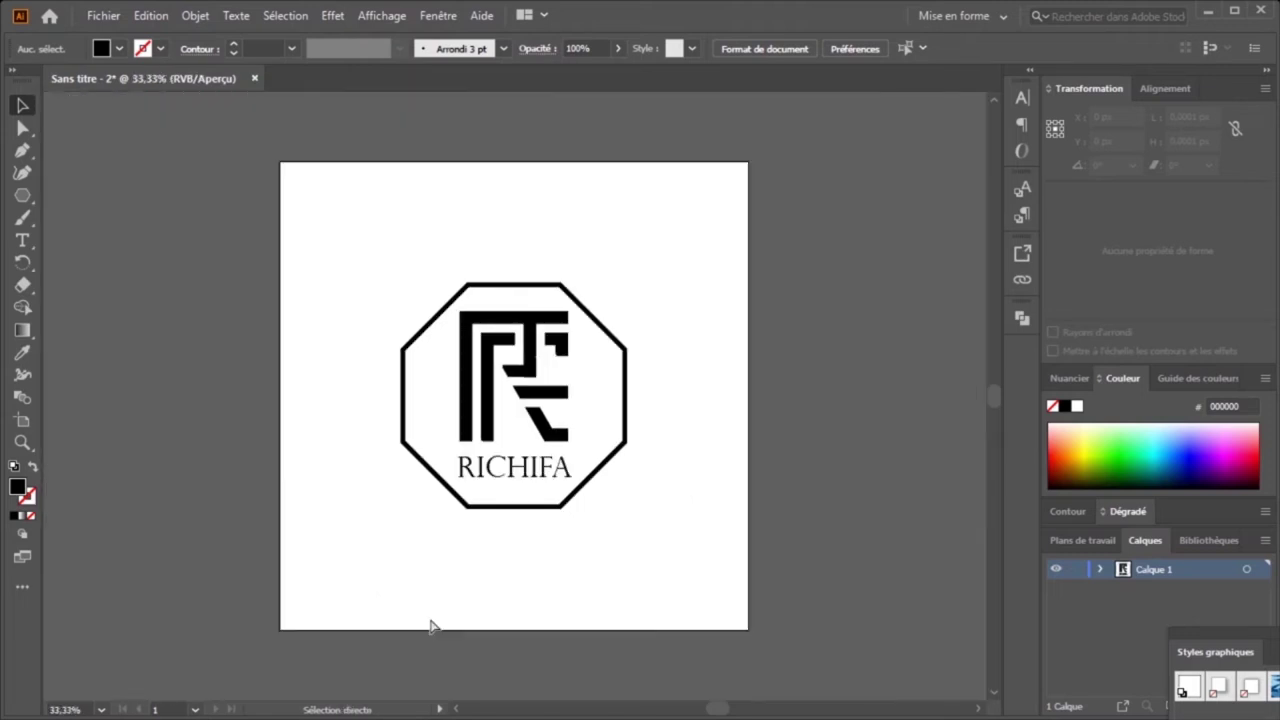
{"action": "key", "text": "ctrl+plus"}
{"action": "key", "text": "ctrl+plus"}
{"action": "key", "text": "ctrl+plus"}
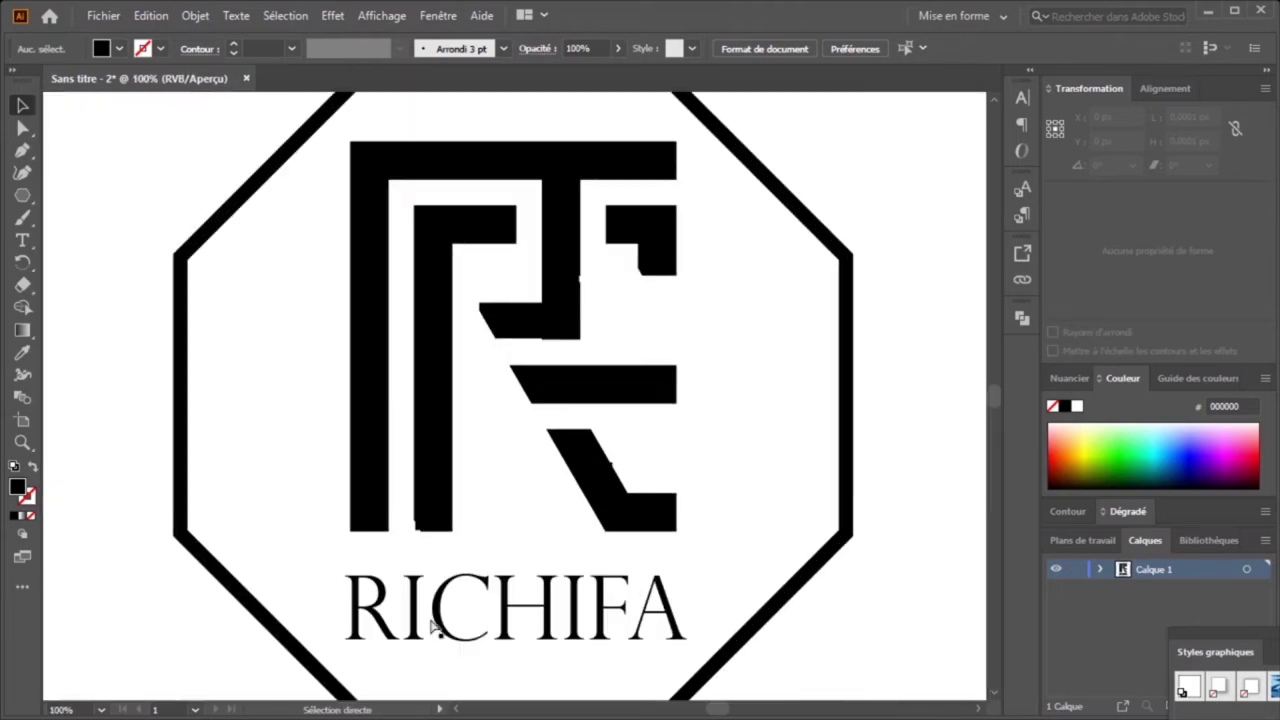
{"action": "key", "text": "ctrl+plus"}
{"action": "key", "text": "ctrl+minus"}
{"action": "key", "text": "ctrl+minus"}
{"action": "key", "text": "ctrl+minus"}
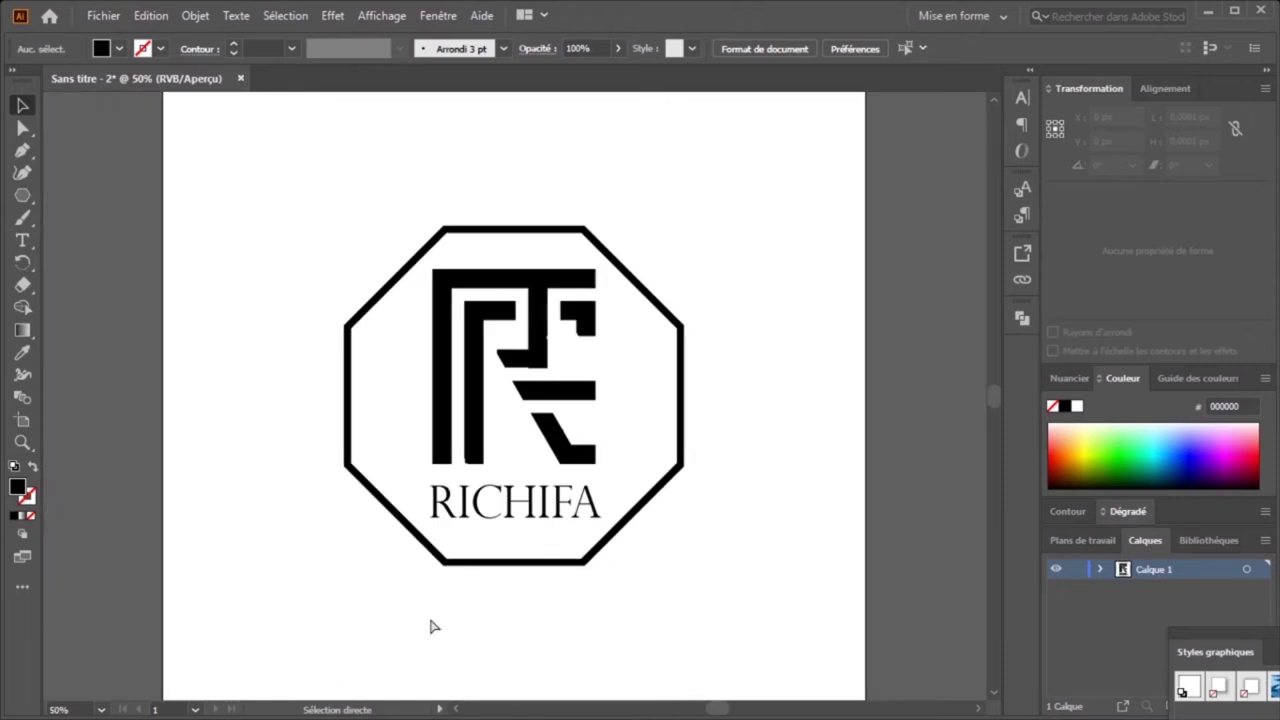
{"action": "key", "text": "ctrl+plus"}
{"action": "key", "text": "ctrl+minus"}
Step: Fill the octagon with pale yellow and send it to the back behind the R and RICHIFA
{"action": "left_click", "coordinate": [453, 312]}
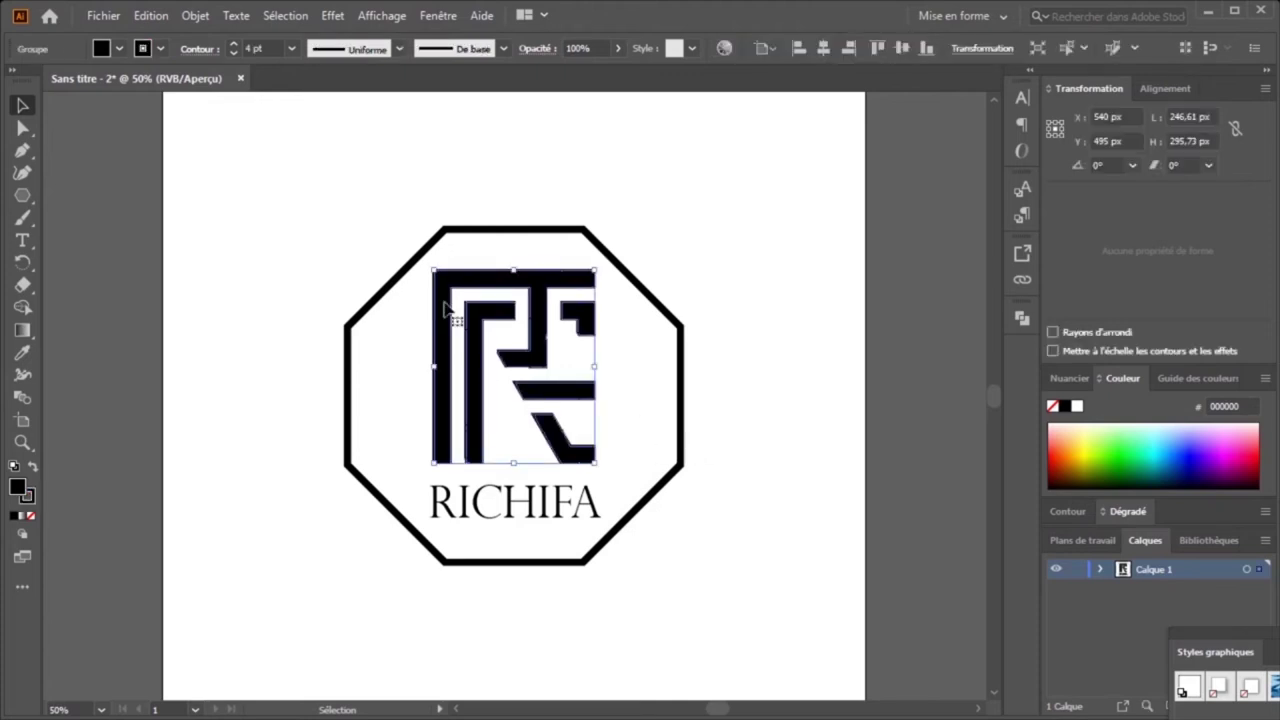
{"action": "left_click", "coordinate": [680, 477]}
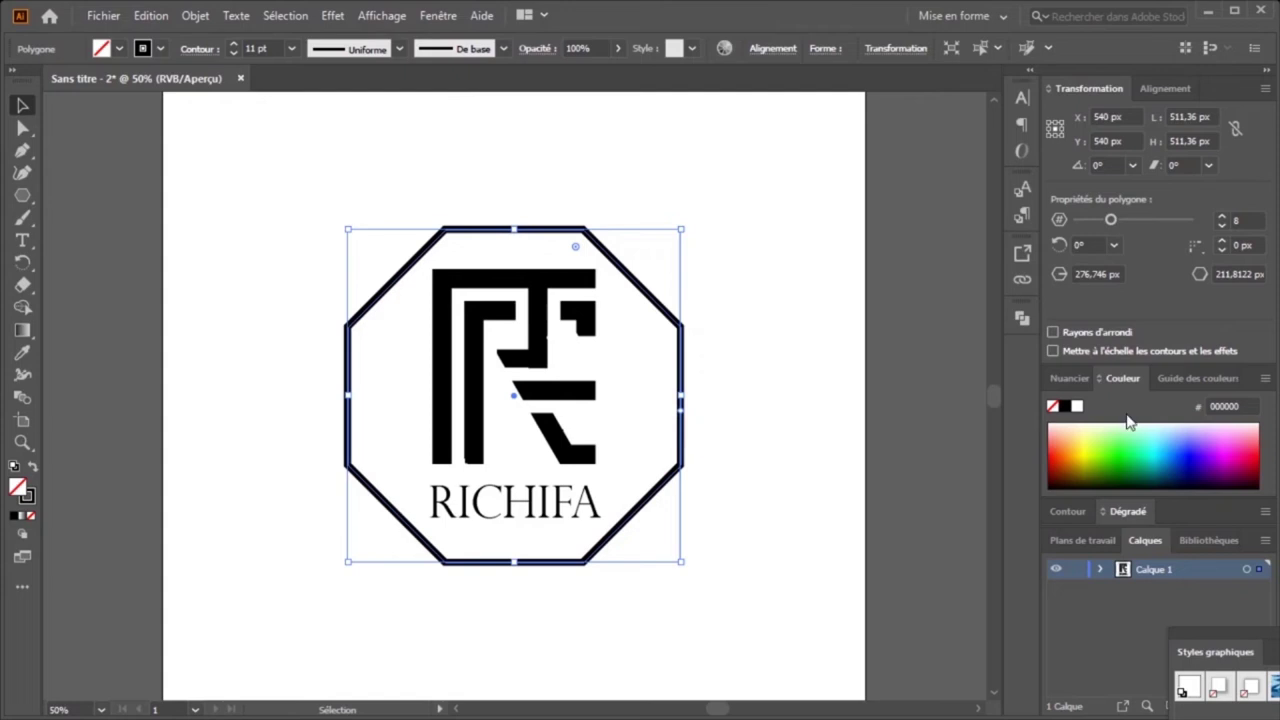
{"action": "left_click", "coordinate": [1088, 452]}
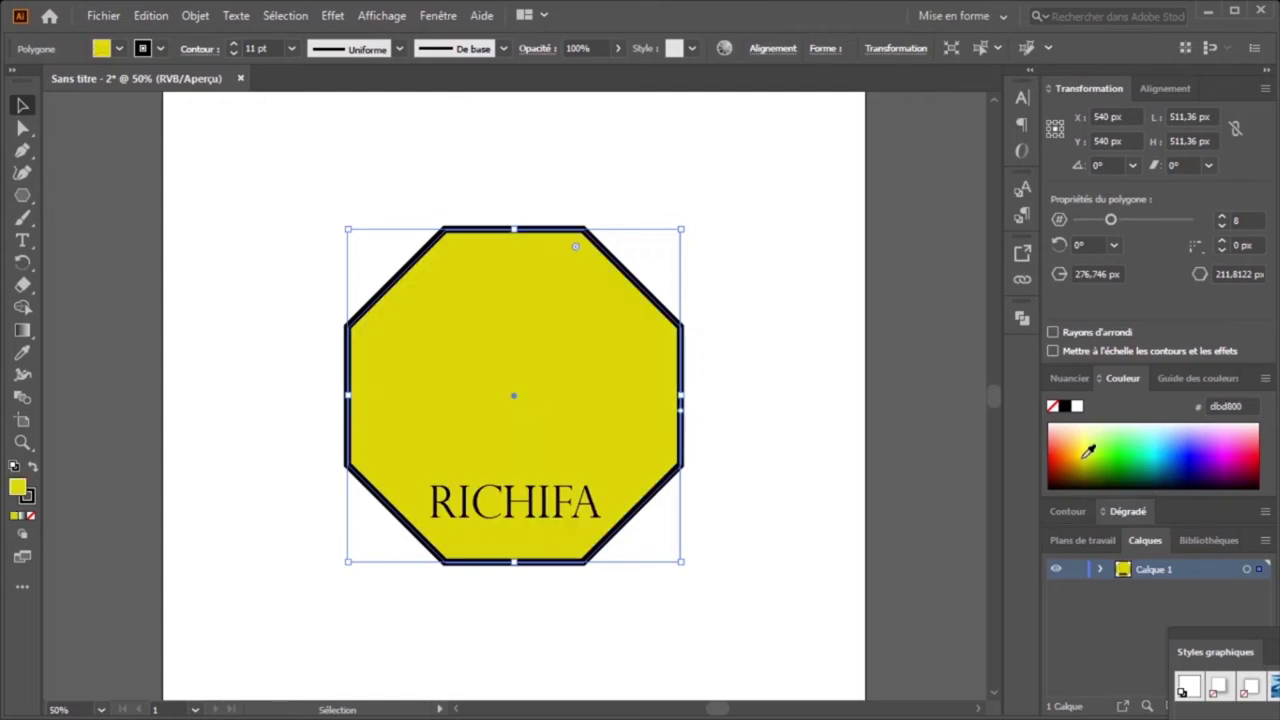
{"action": "left_click", "coordinate": [1079, 441]}
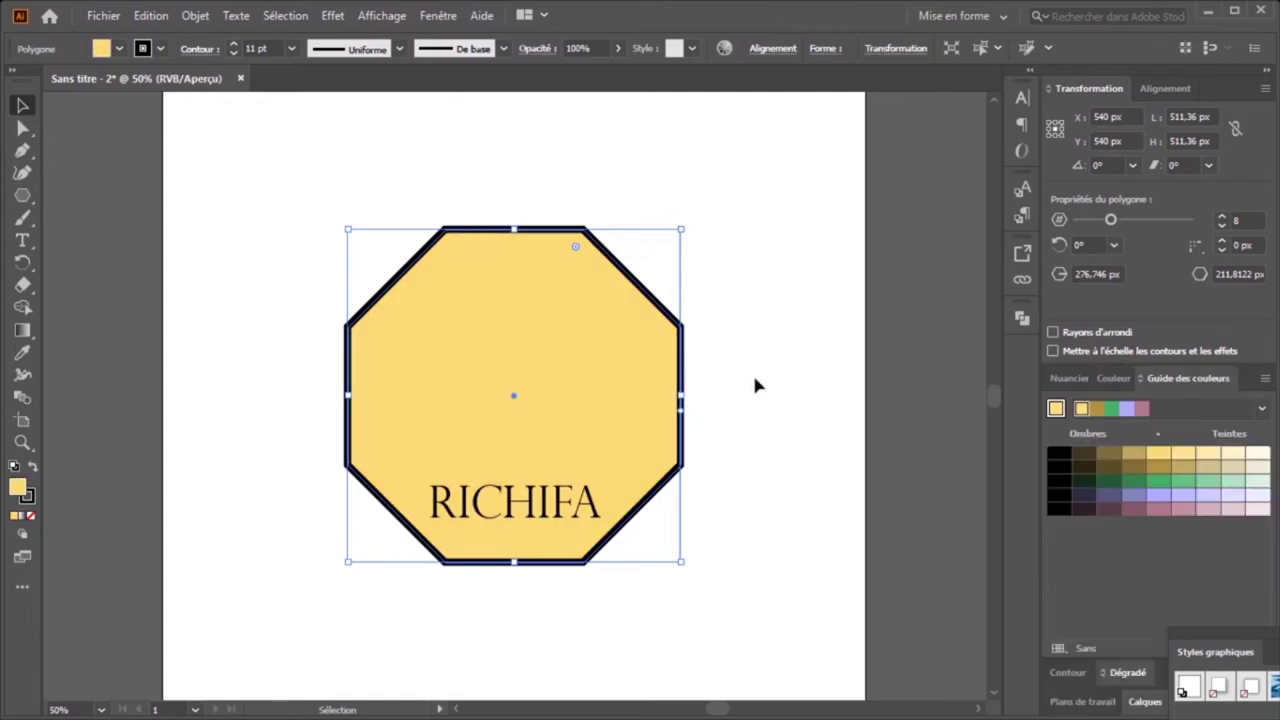
{"action": "right_click", "coordinate": [610, 370]}
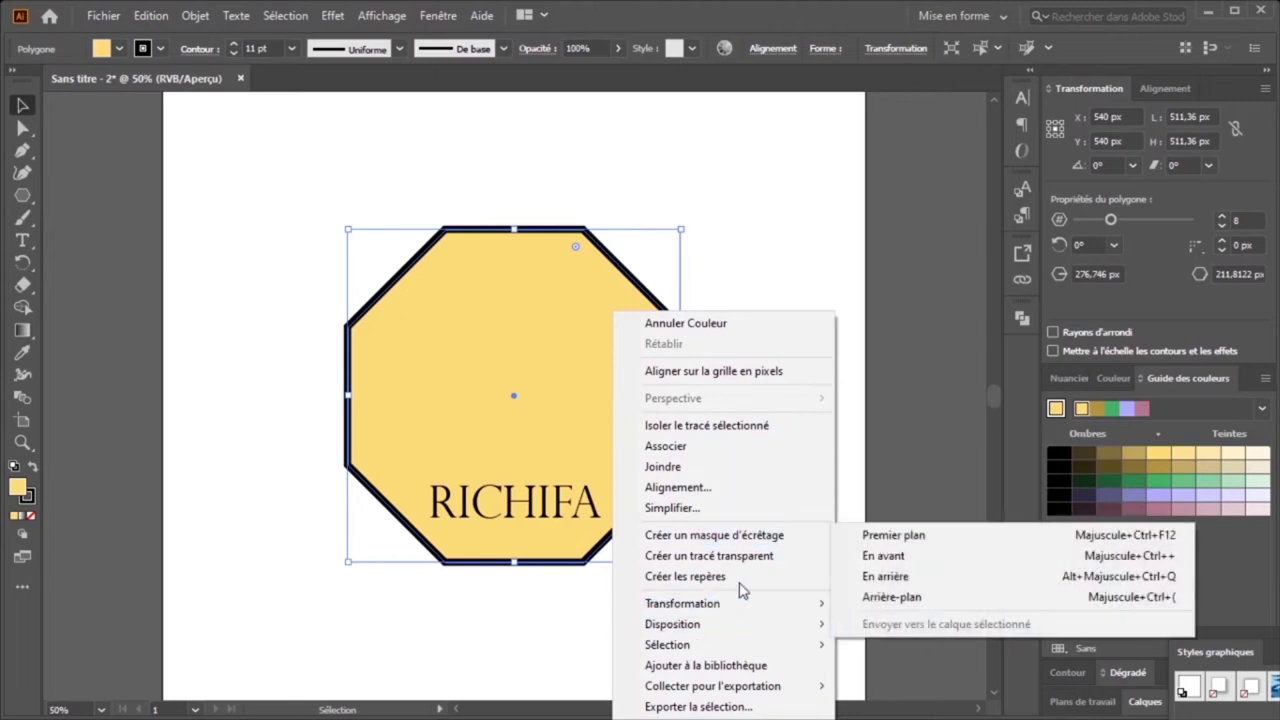
{"action": "mouse_move", "coordinate": [690, 624]}
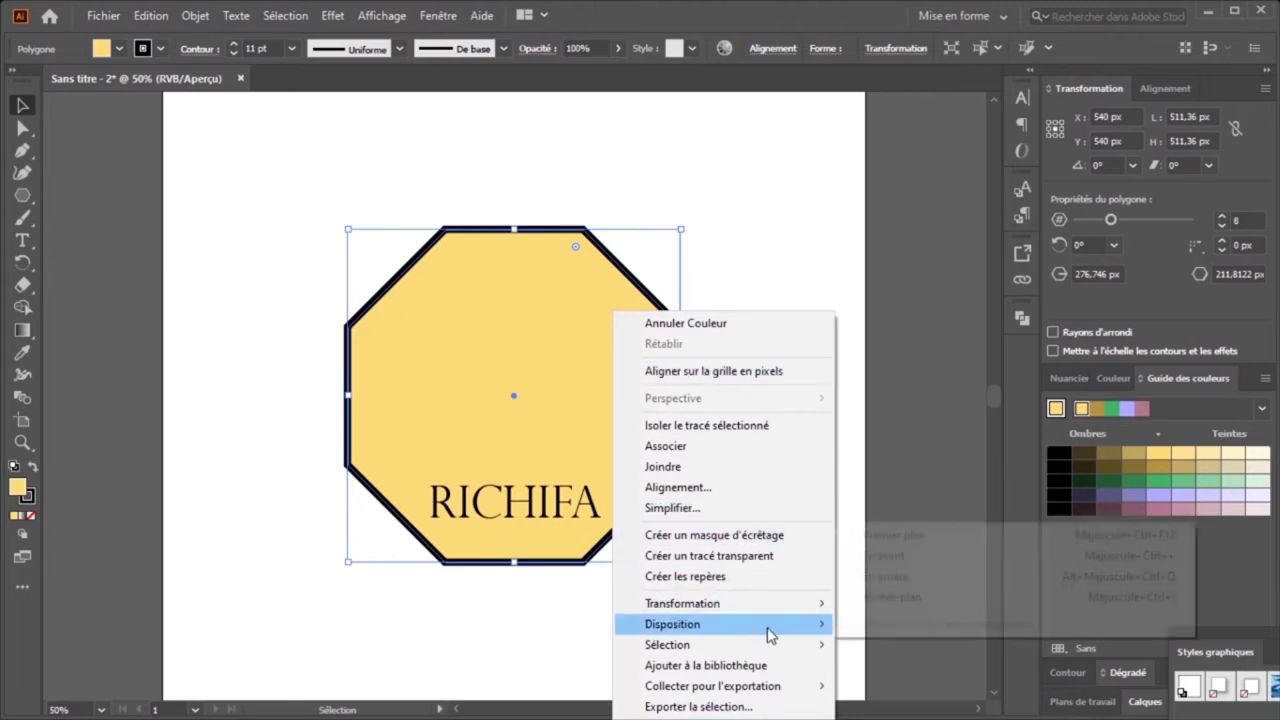
{"action": "left_click", "coordinate": [893, 598]}
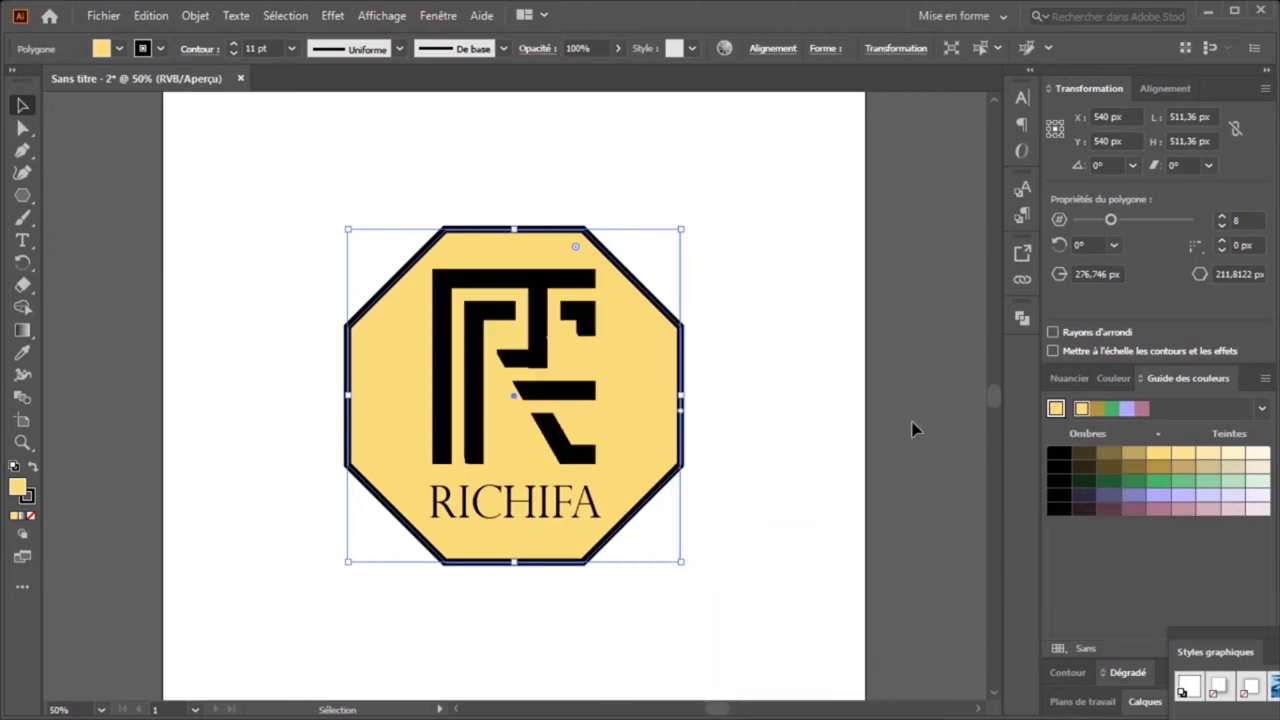
Step: Apply a white-to-black linear gradient to the R monogram and shift its midpoint
{"action": "left_click", "coordinate": [112, 386]}
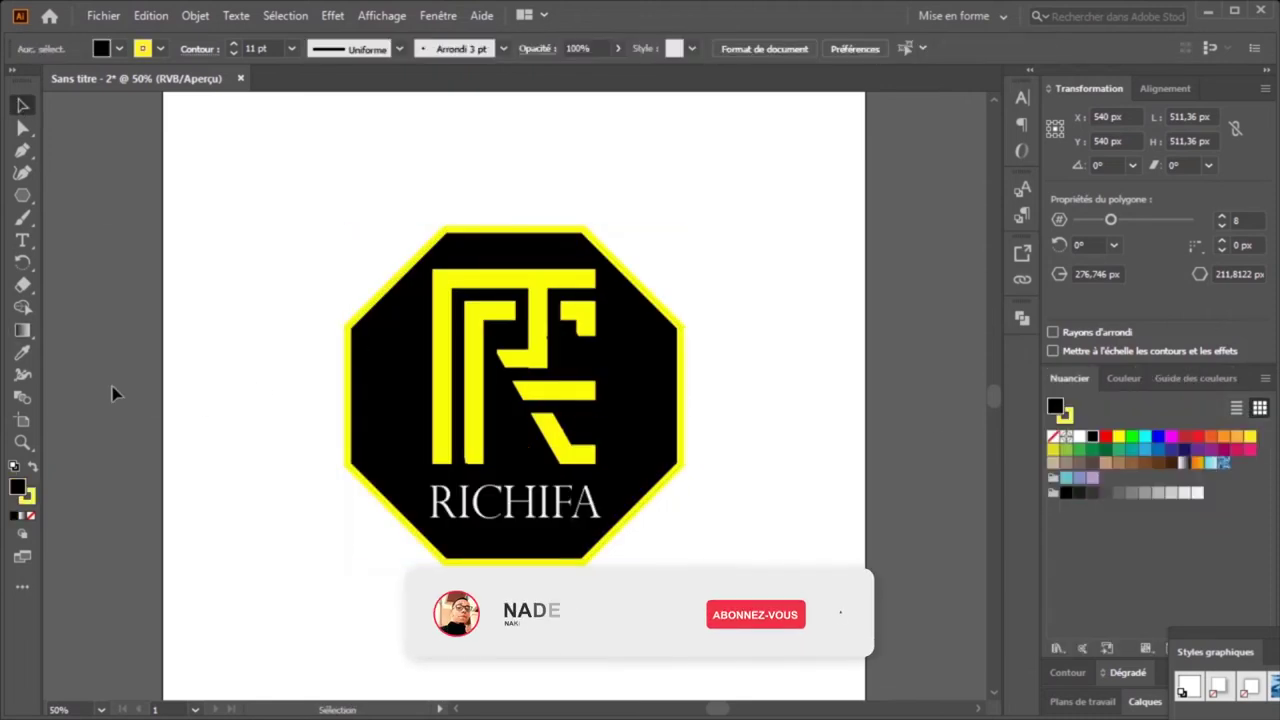
{"action": "left_click", "coordinate": [478, 362]}
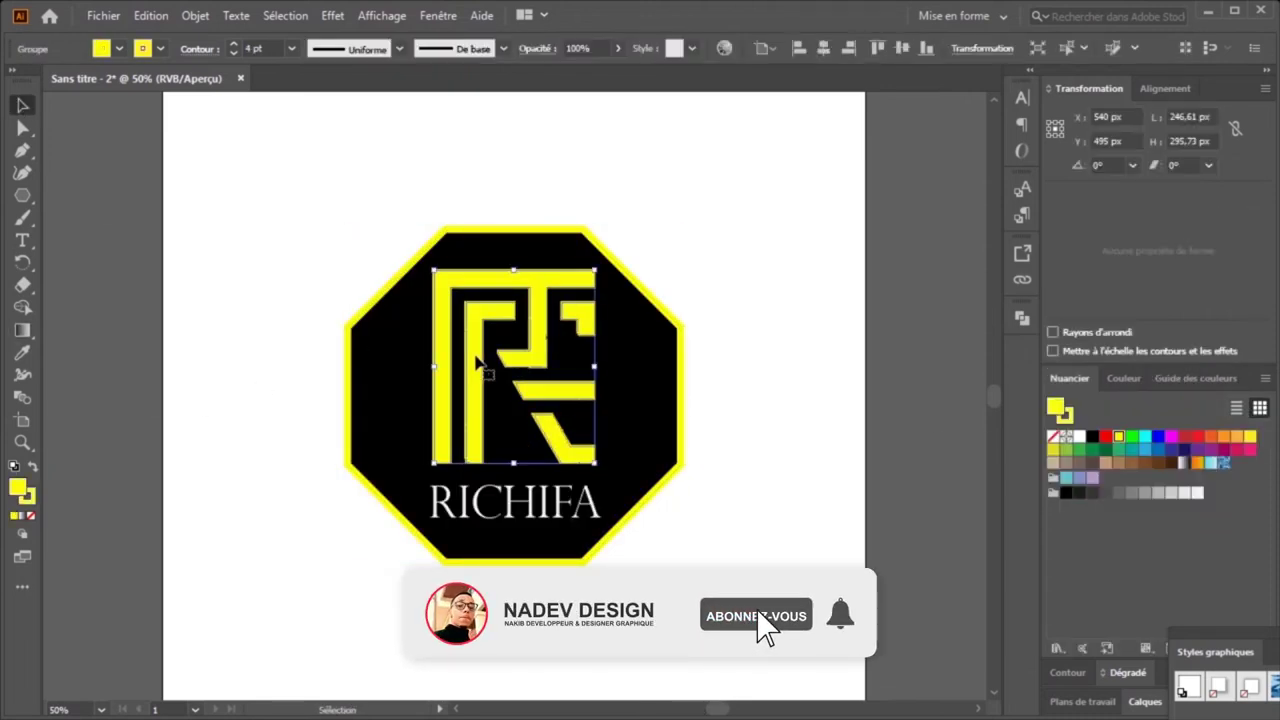
{"action": "left_click", "coordinate": [22, 336]}
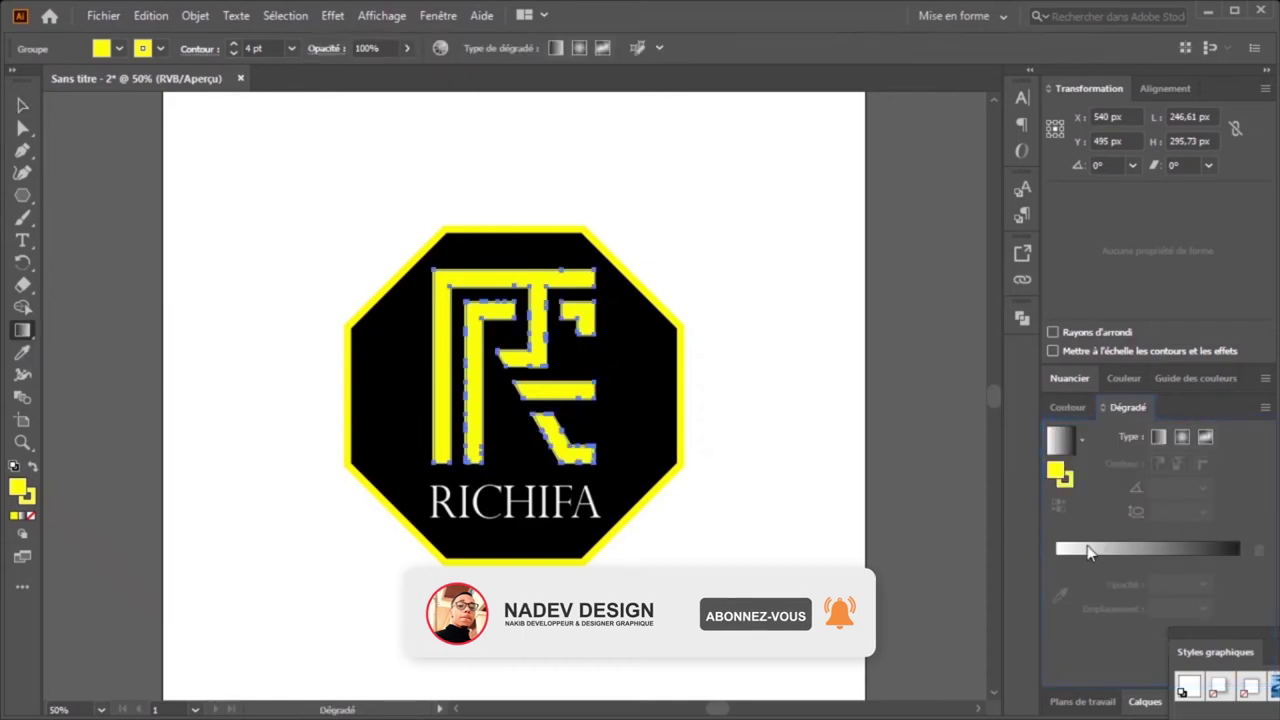
{"action": "left_click", "coordinate": [1123, 550]}
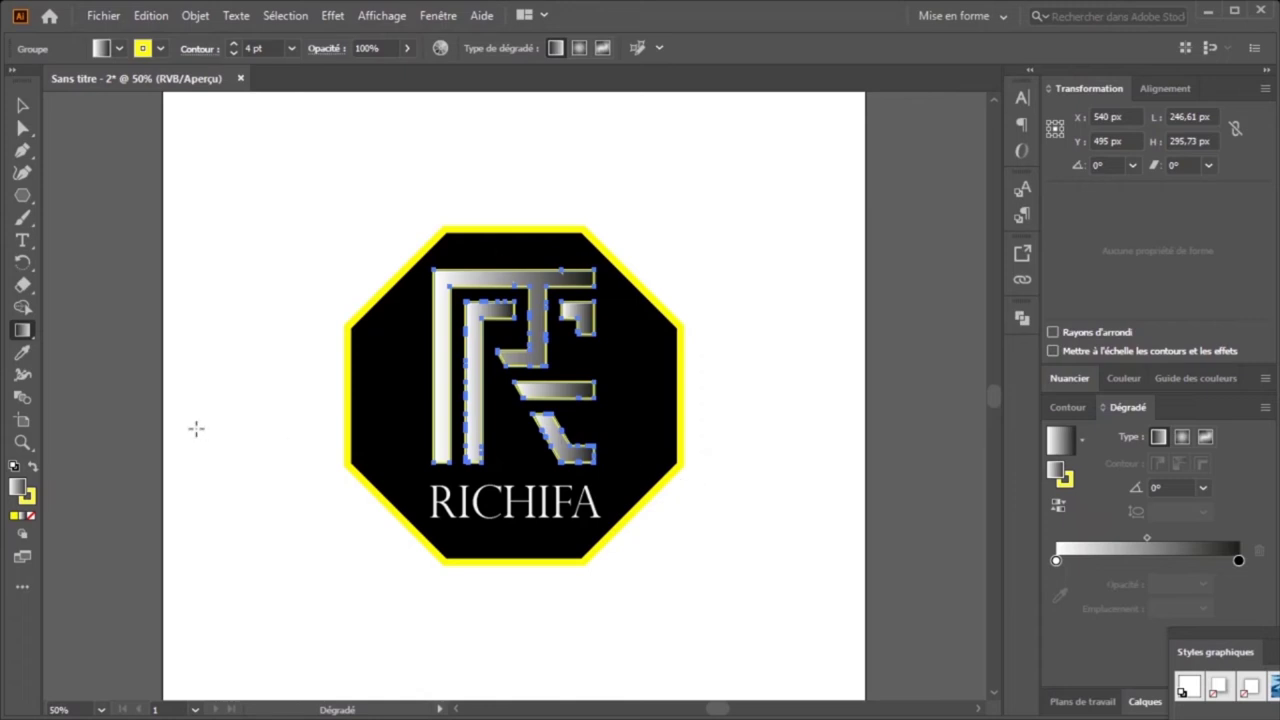
{"action": "left_click", "coordinate": [1145, 538]}
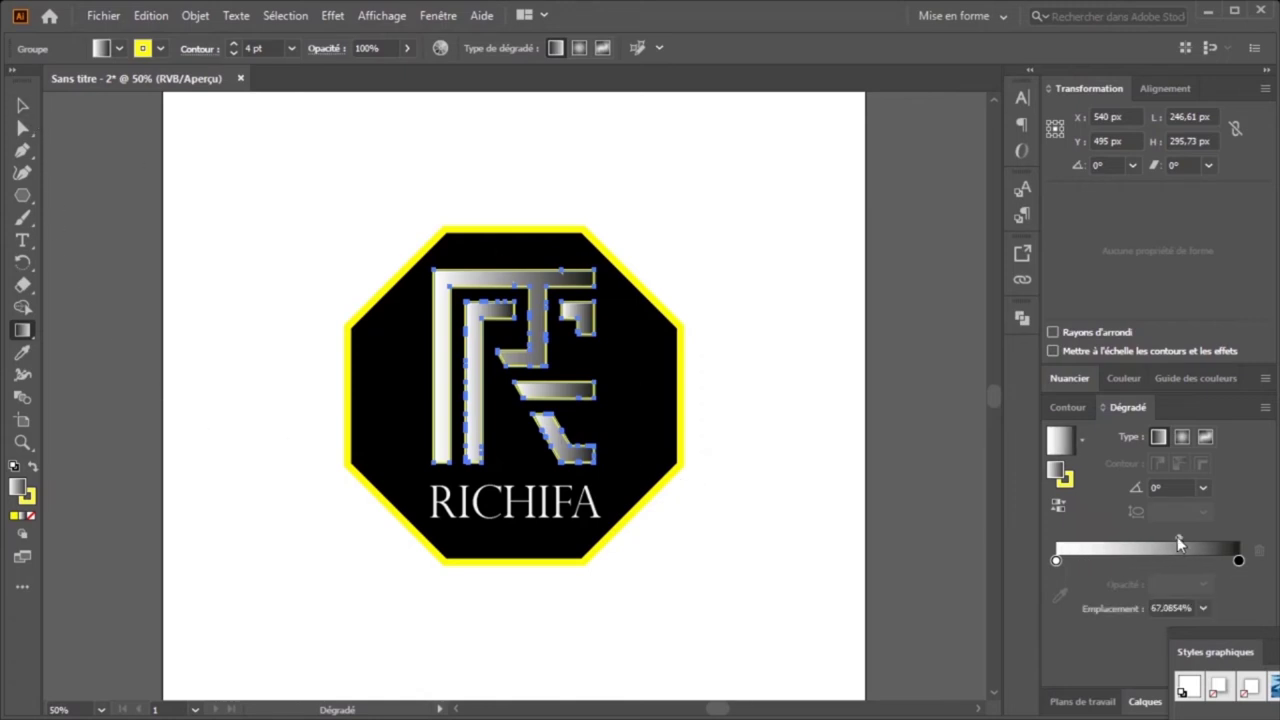
{"action": "left_click", "coordinate": [779, 440]}
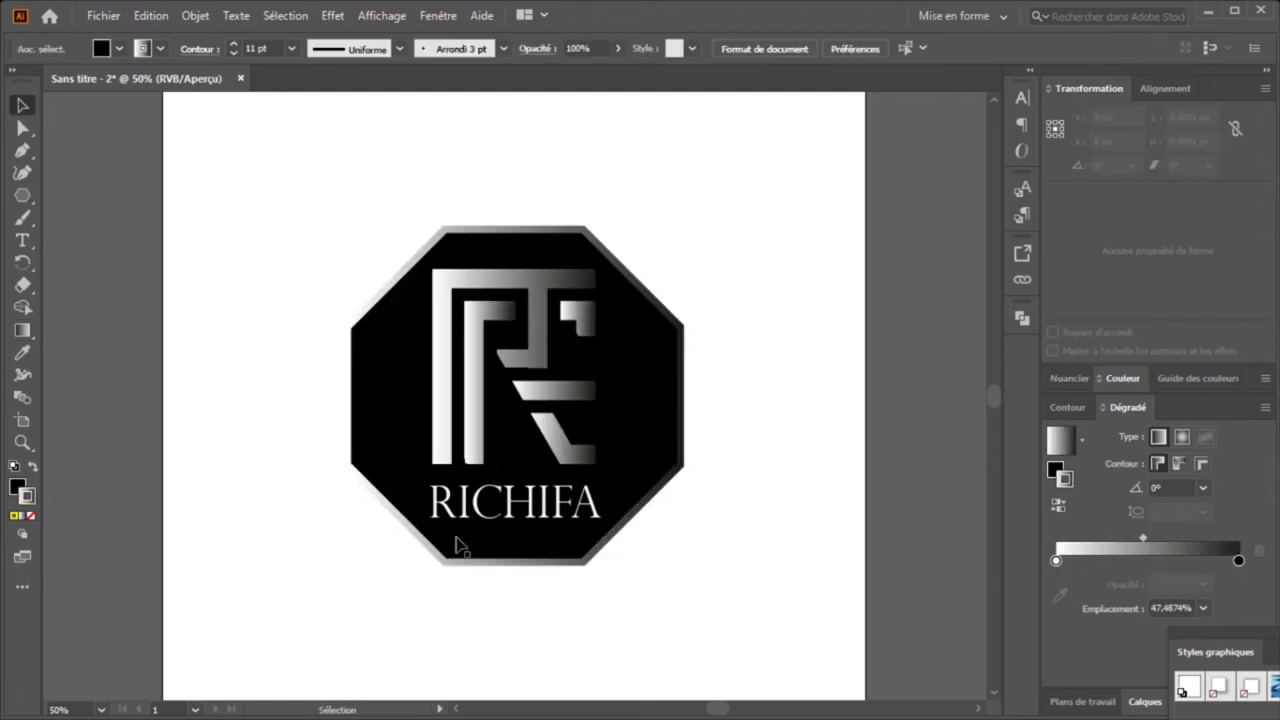
Step: Change the R monogram's fill gradient type to Radial
{"action": "left_click", "coordinate": [660, 385]}
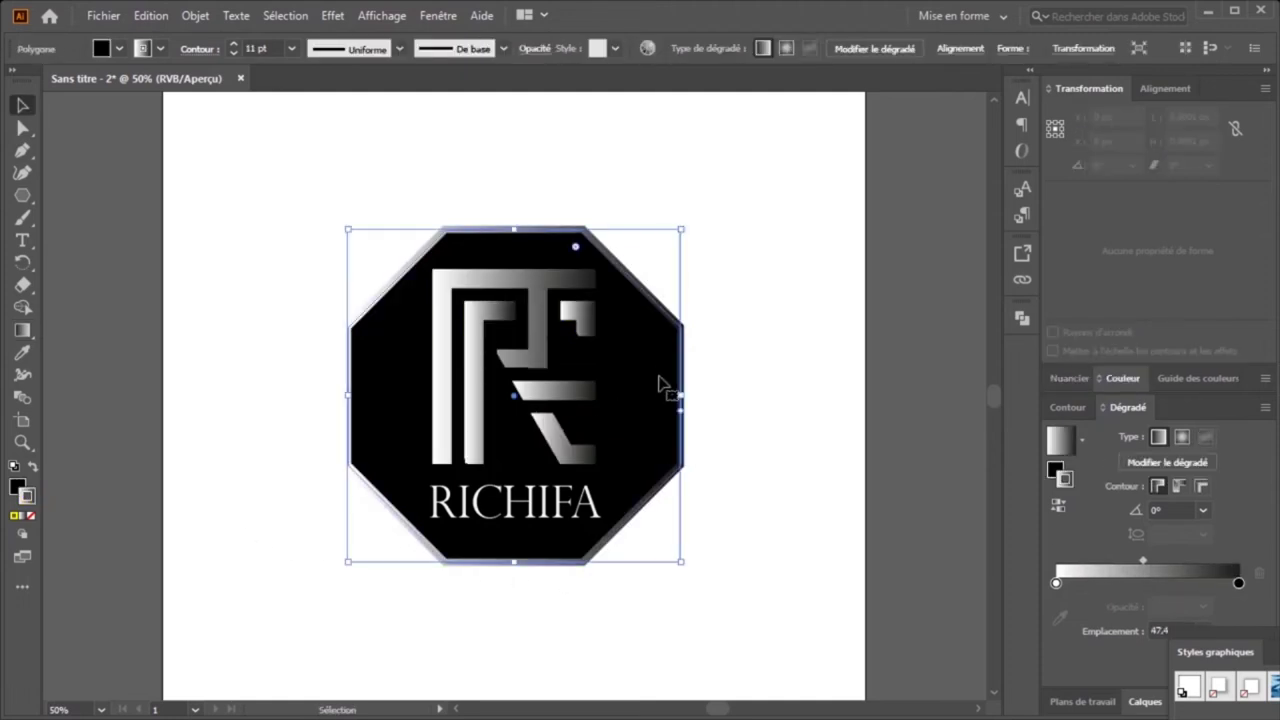
{"action": "left_click", "coordinate": [813, 349]}
{"action": "left_click", "coordinate": [545, 398]}
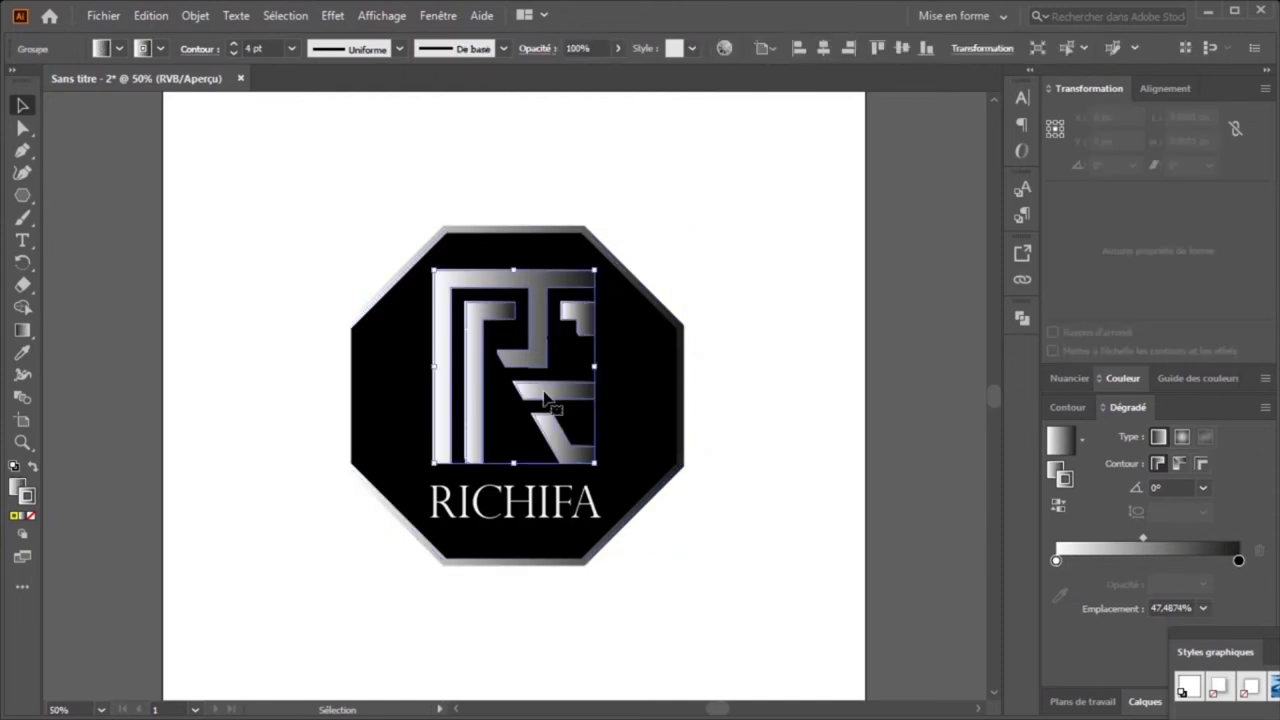
{"action": "left_click", "coordinate": [1181, 437]}
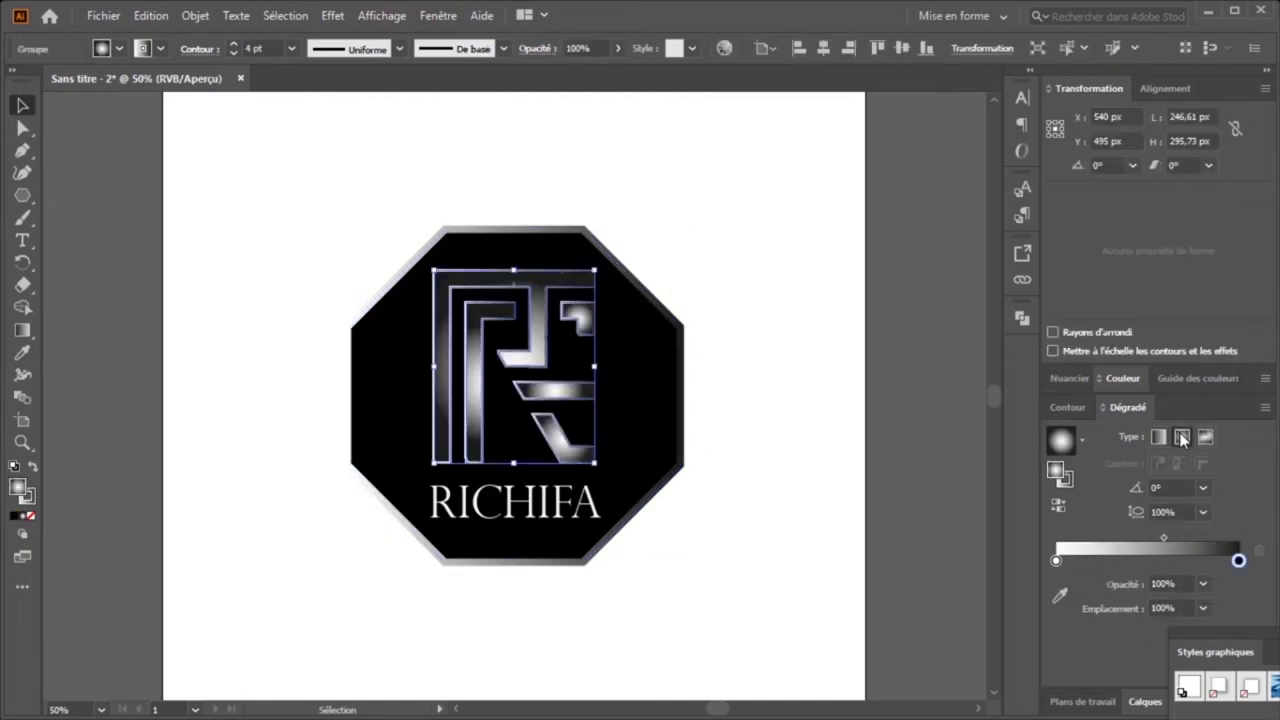
{"action": "left_click", "coordinate": [775, 358]}
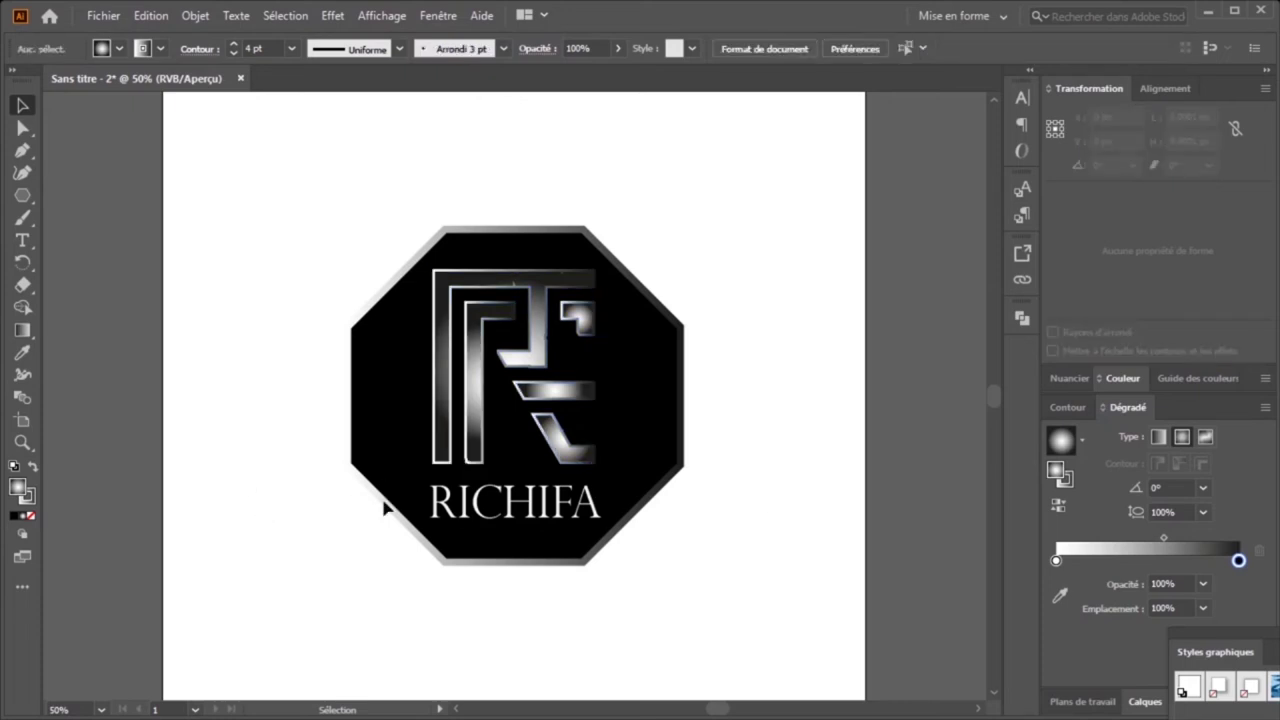
Step: Make the R monogram's stroke gradient Radial as well
{"action": "left_click", "coordinate": [530, 368]}
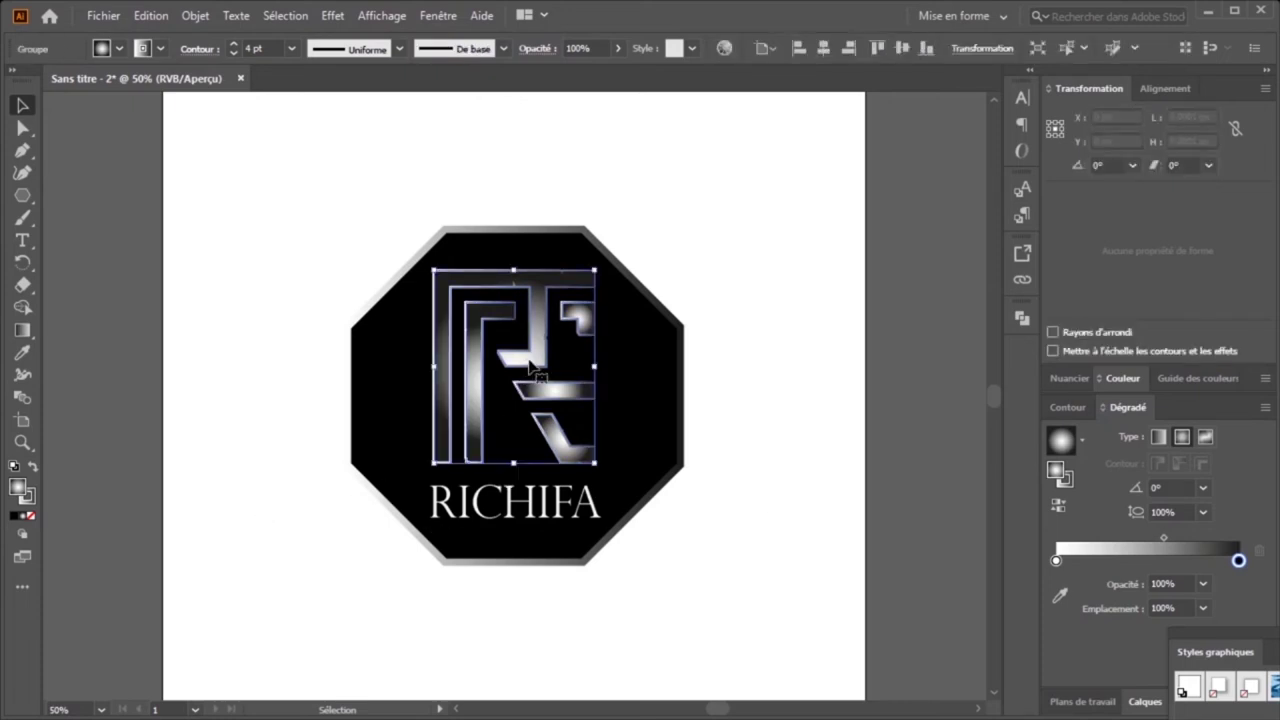
{"action": "left_click", "coordinate": [1067, 483]}
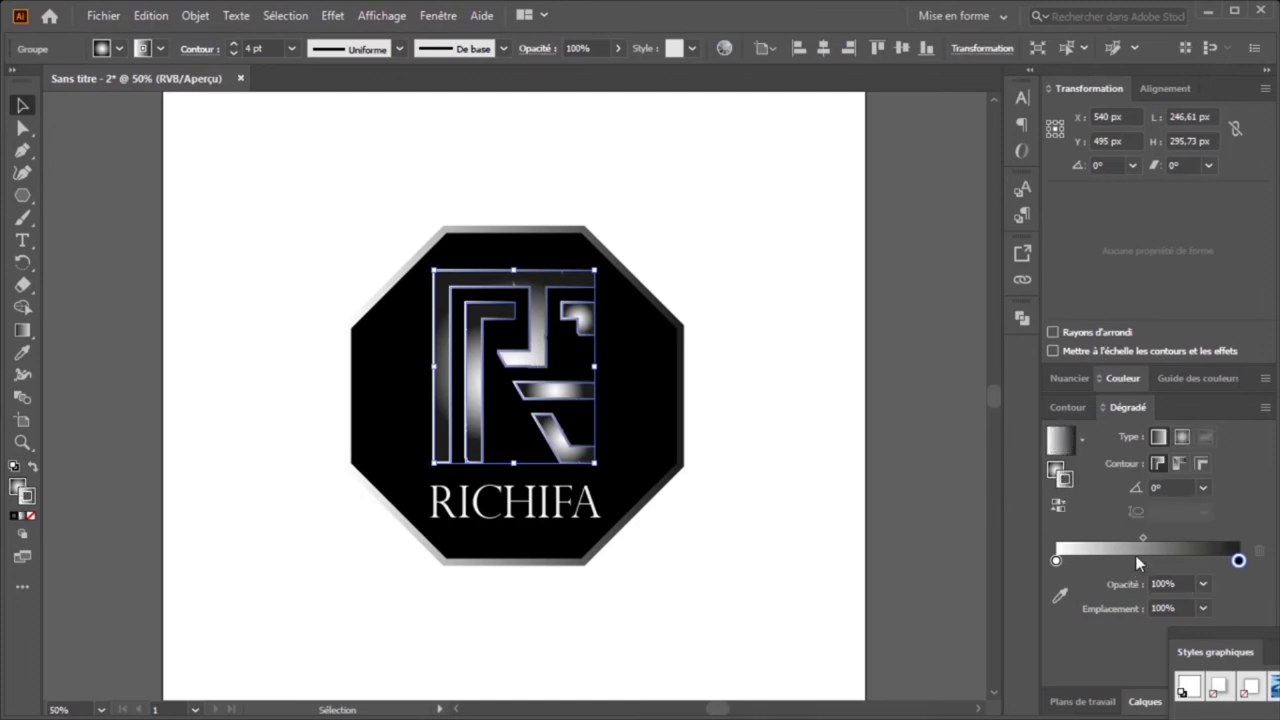
{"action": "left_click", "coordinate": [1181, 438]}
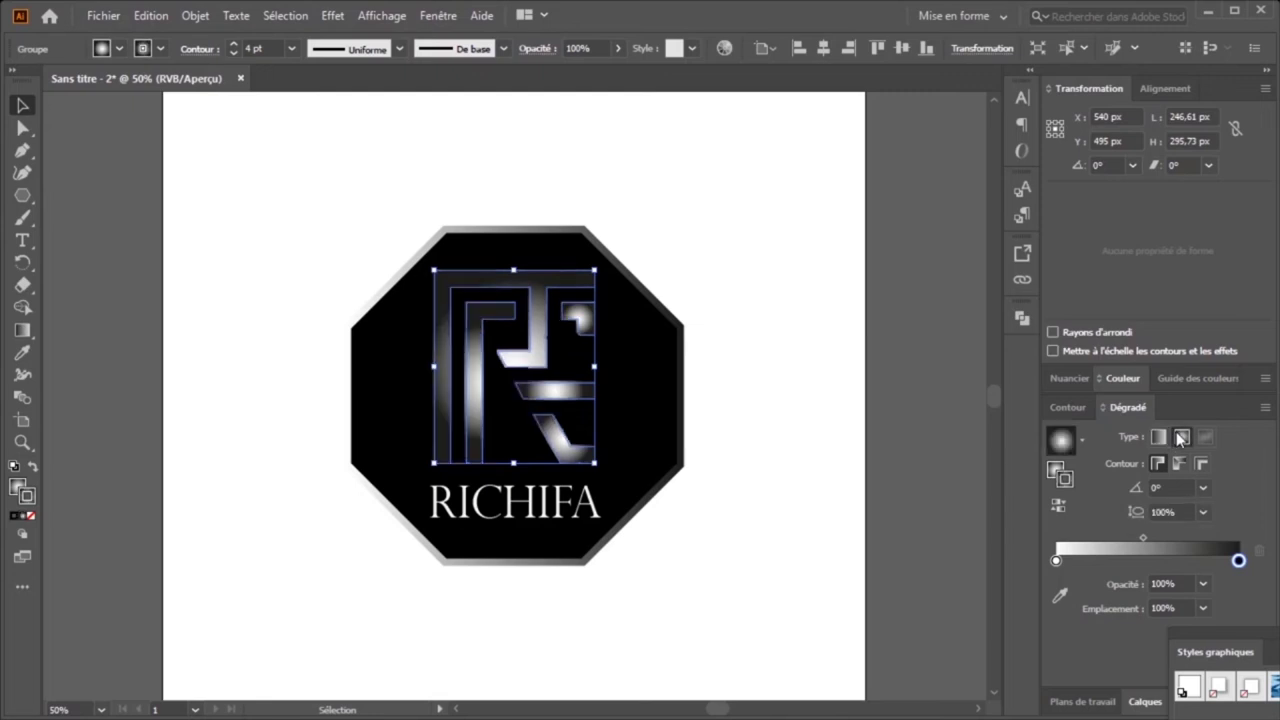
{"action": "left_click", "coordinate": [762, 444]}
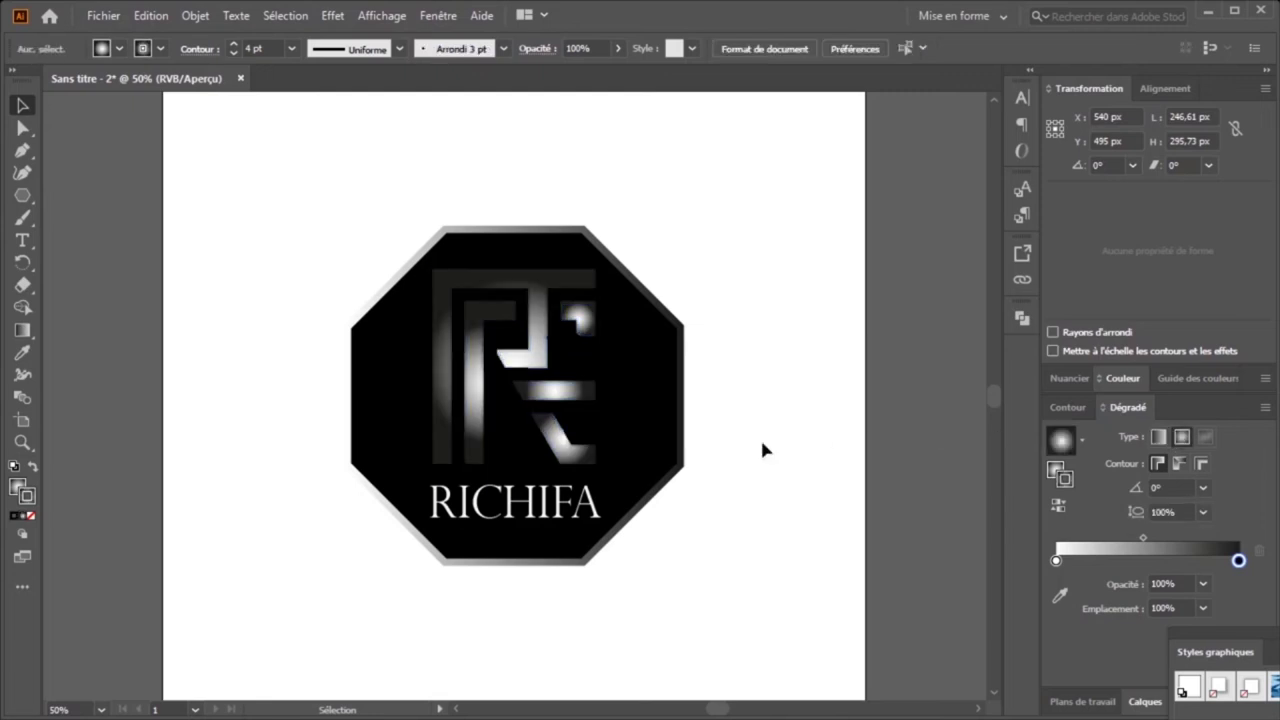
Step: Select the octagon, show the Swatches panel, and try a red fill
{"action": "left_click", "coordinate": [673, 424]}
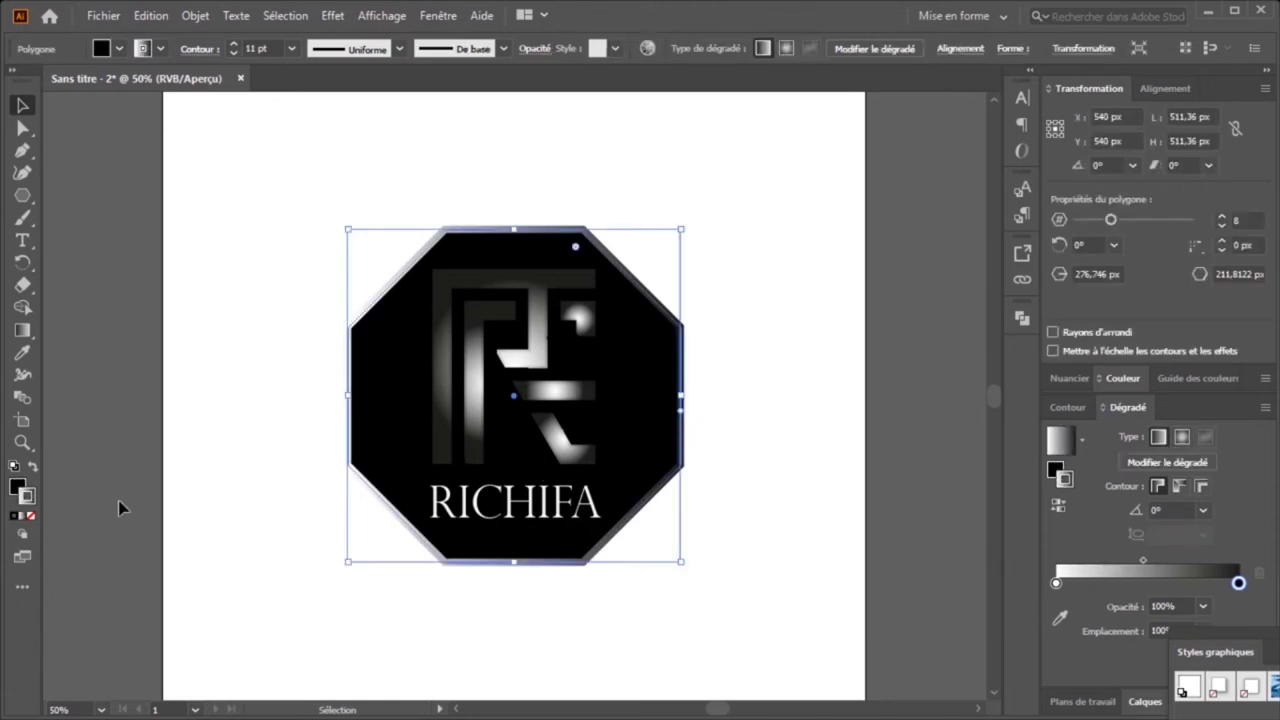
{"action": "left_click", "coordinate": [17, 487]}
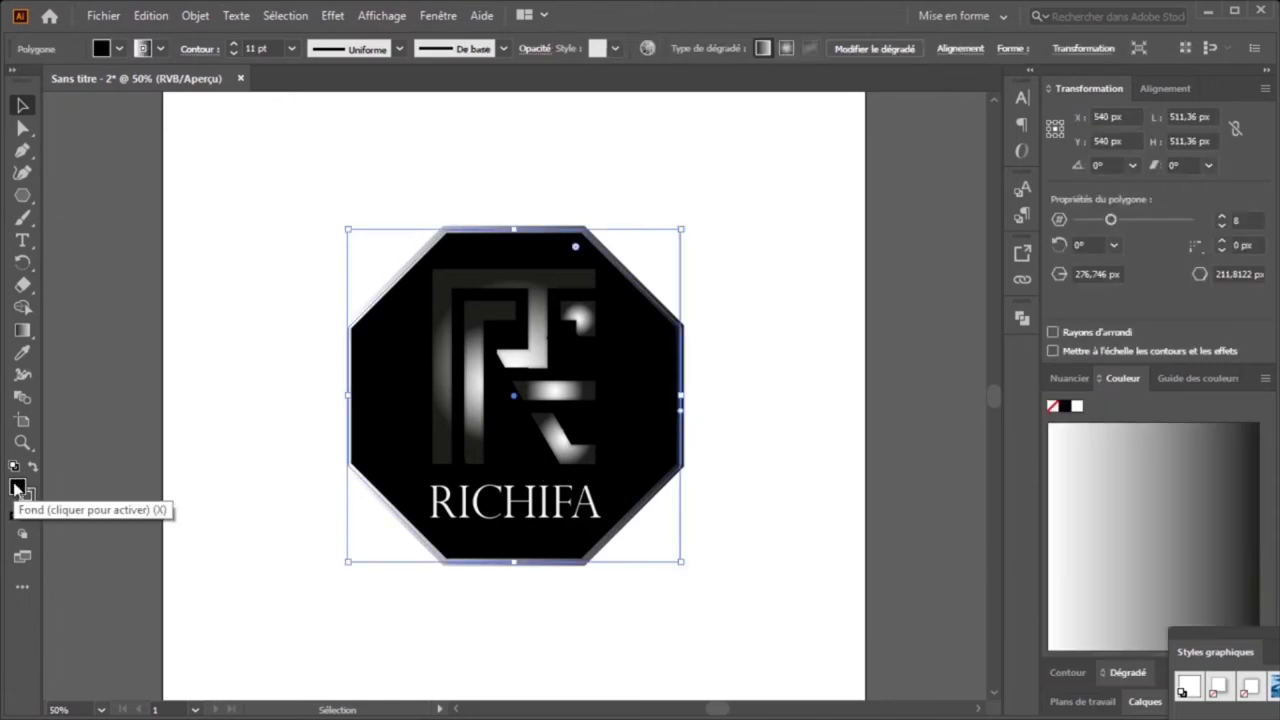
{"action": "left_click", "coordinate": [1068, 378]}
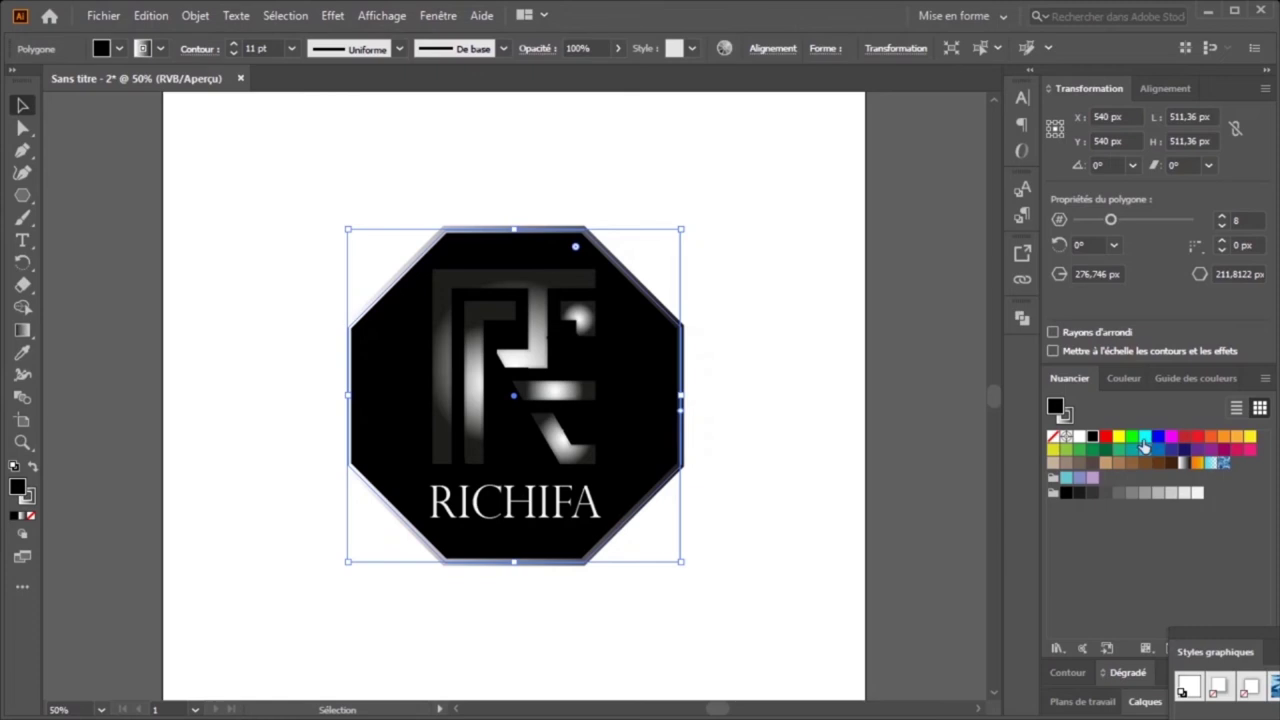
{"action": "left_click", "coordinate": [1105, 437]}
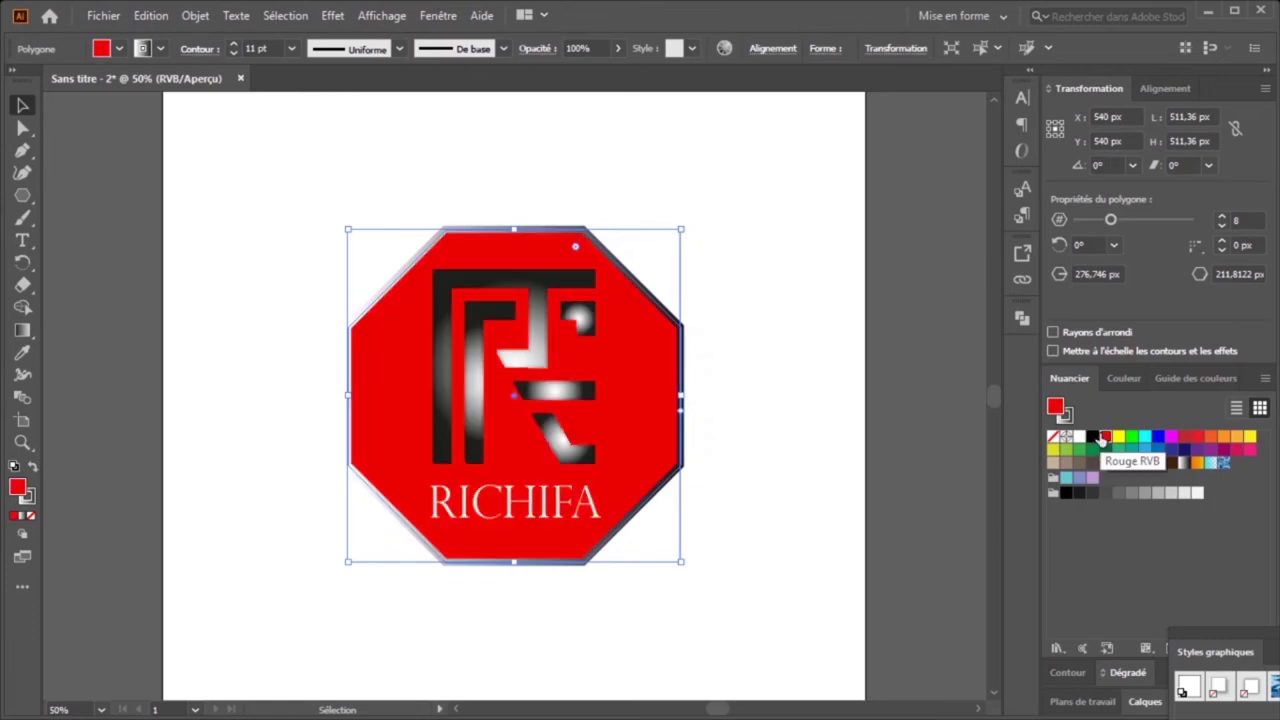
Step: Compare grey swatches and settle on dark grey (R=77) for the octagon fill
{"action": "left_click", "coordinate": [1092, 493]}
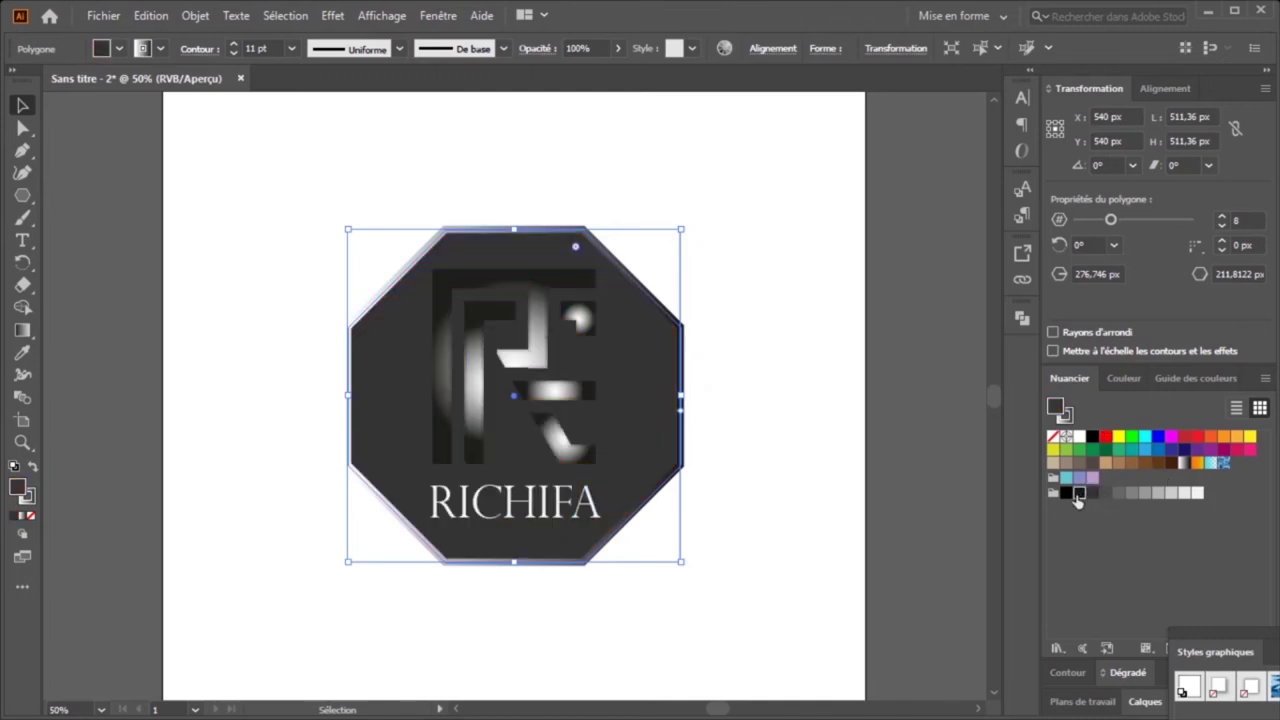
{"action": "left_click", "coordinate": [1079, 494]}
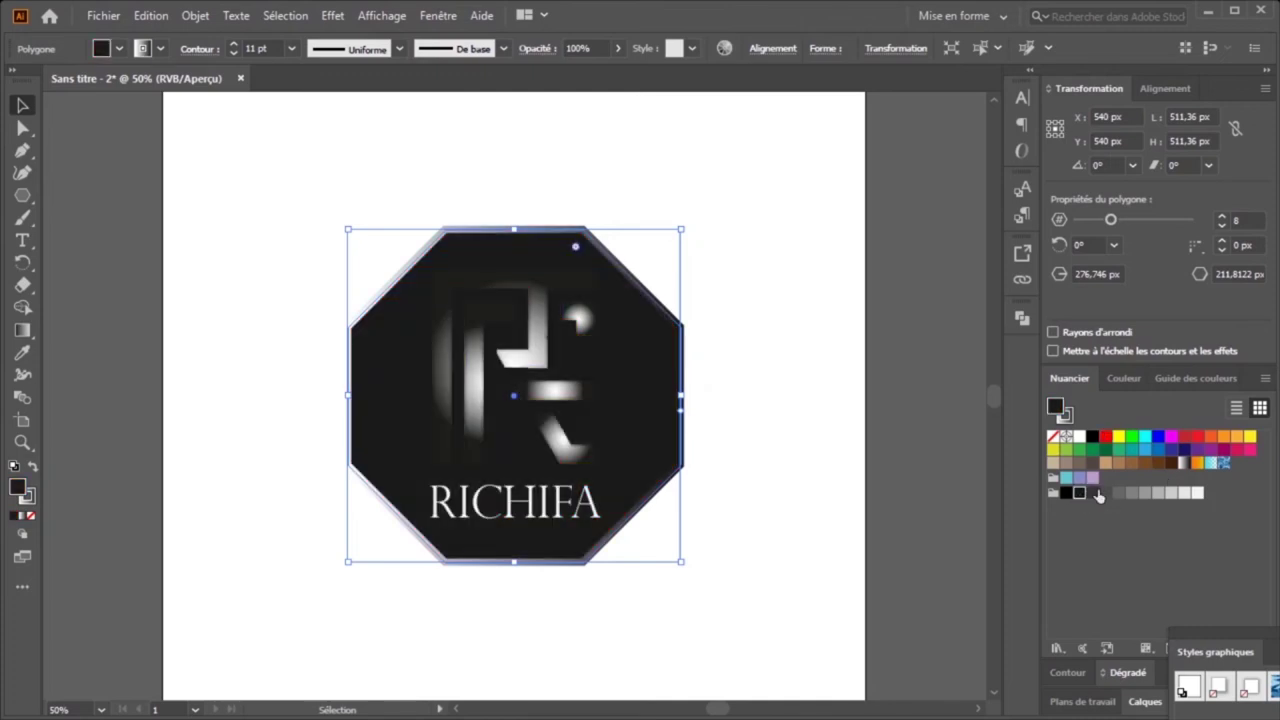
{"action": "left_click", "coordinate": [1093, 493]}
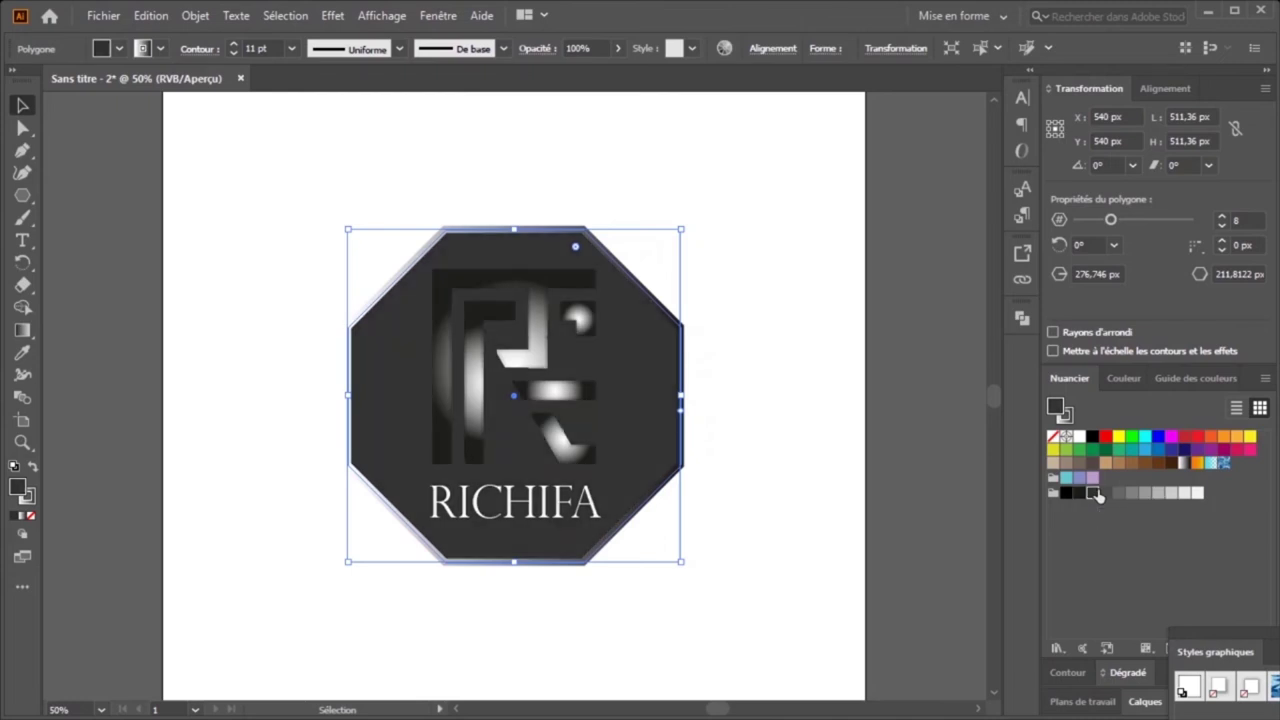
{"action": "left_click", "coordinate": [1105, 493]}
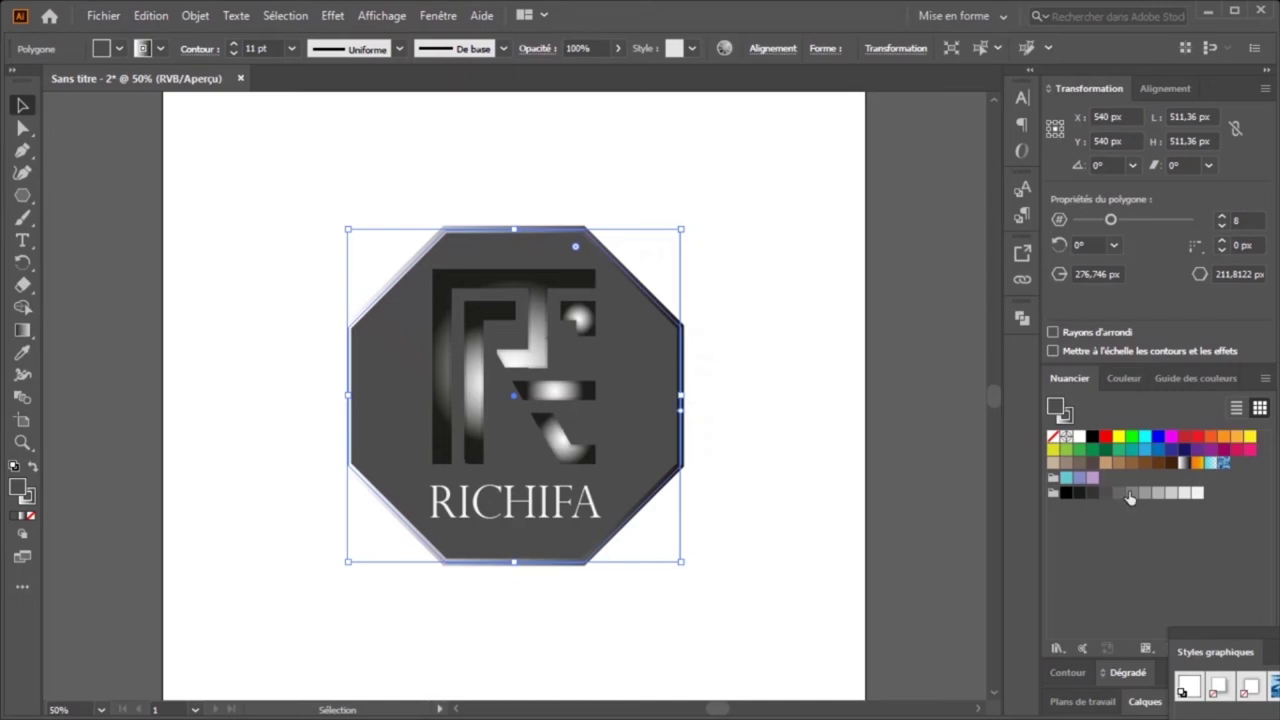
{"action": "left_click", "coordinate": [1131, 493]}
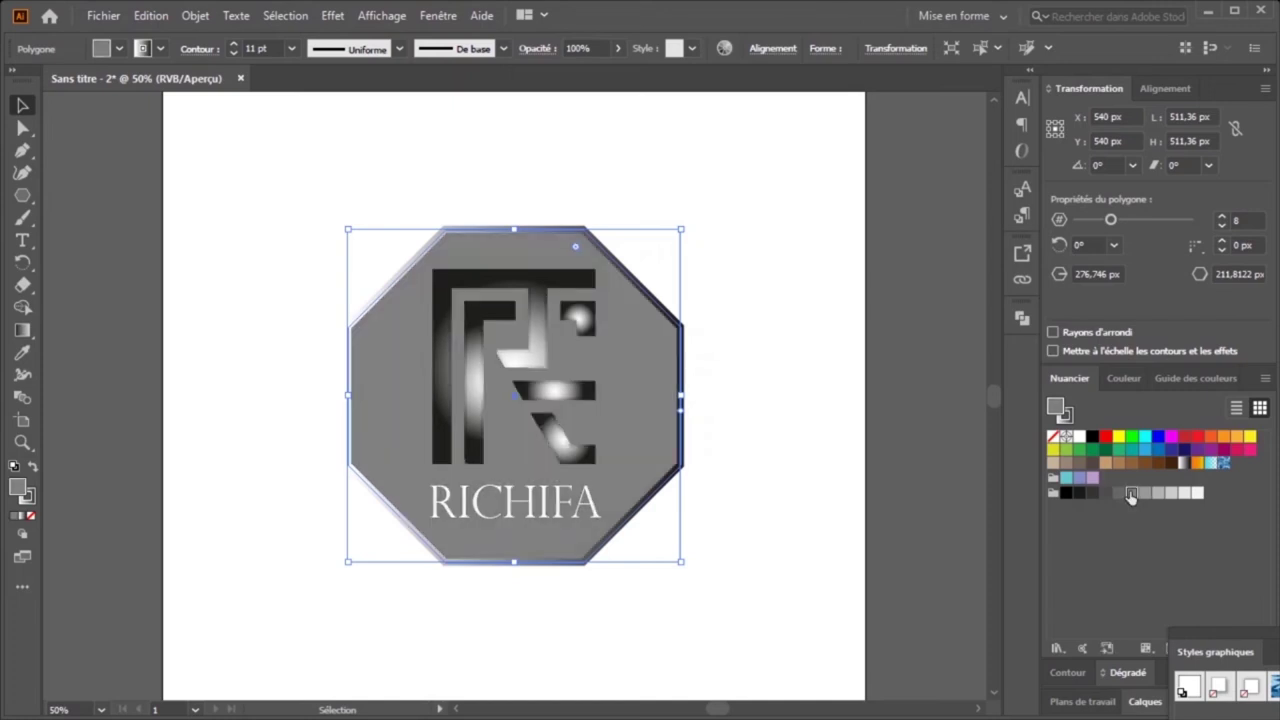
{"action": "left_click", "coordinate": [1105, 493]}
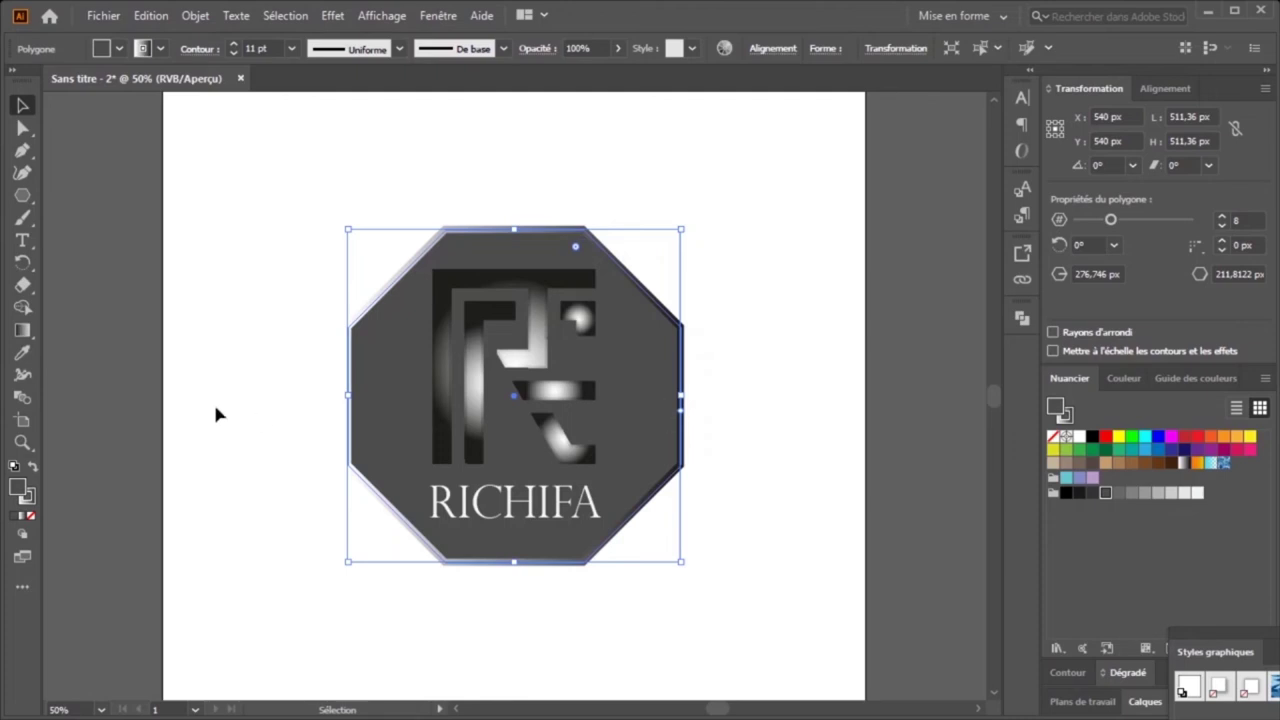
{"action": "left_click", "coordinate": [172, 326]}
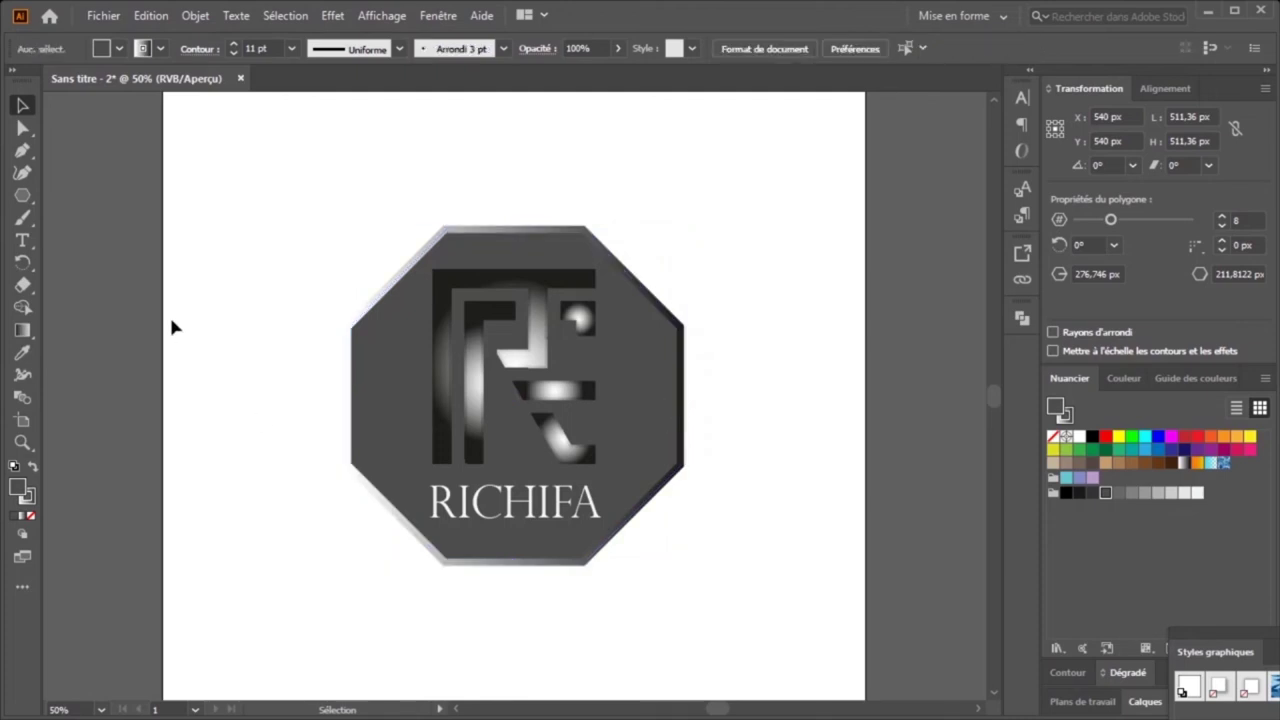
Step: Change the R monogram group's gradient type from radial to linear
{"action": "left_click", "coordinate": [530, 362]}
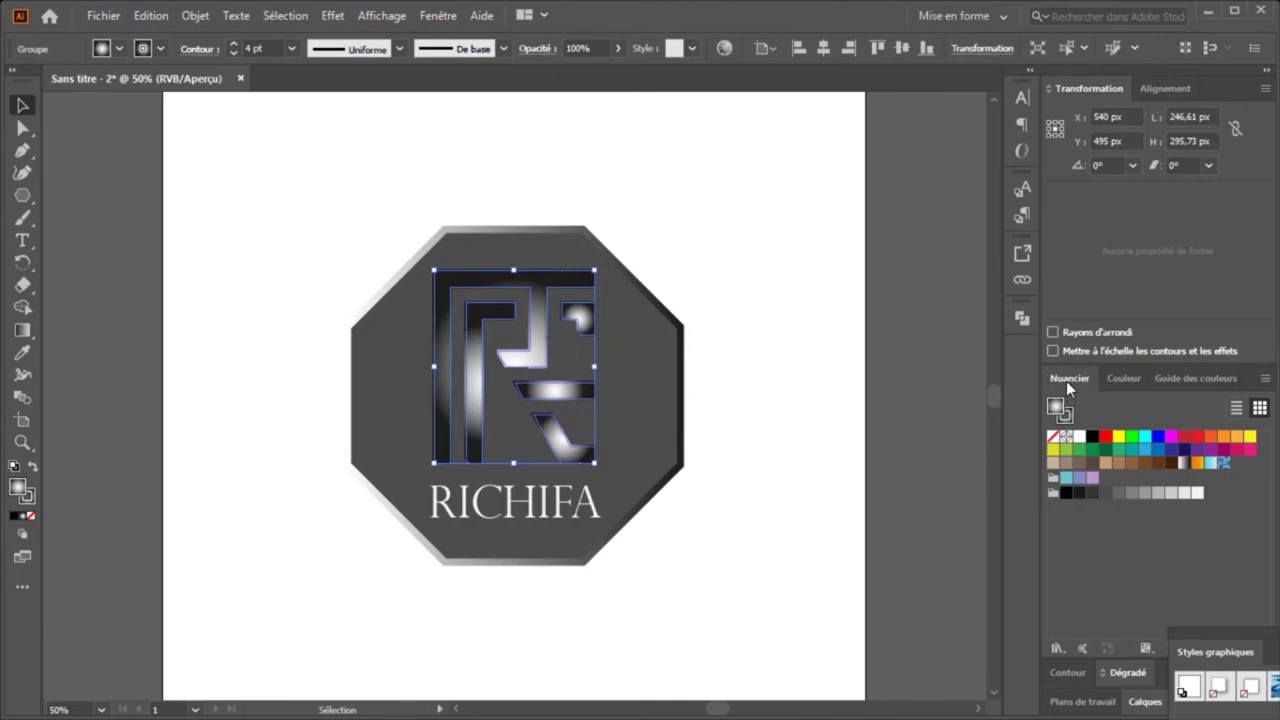
{"action": "left_click", "coordinate": [1123, 379]}
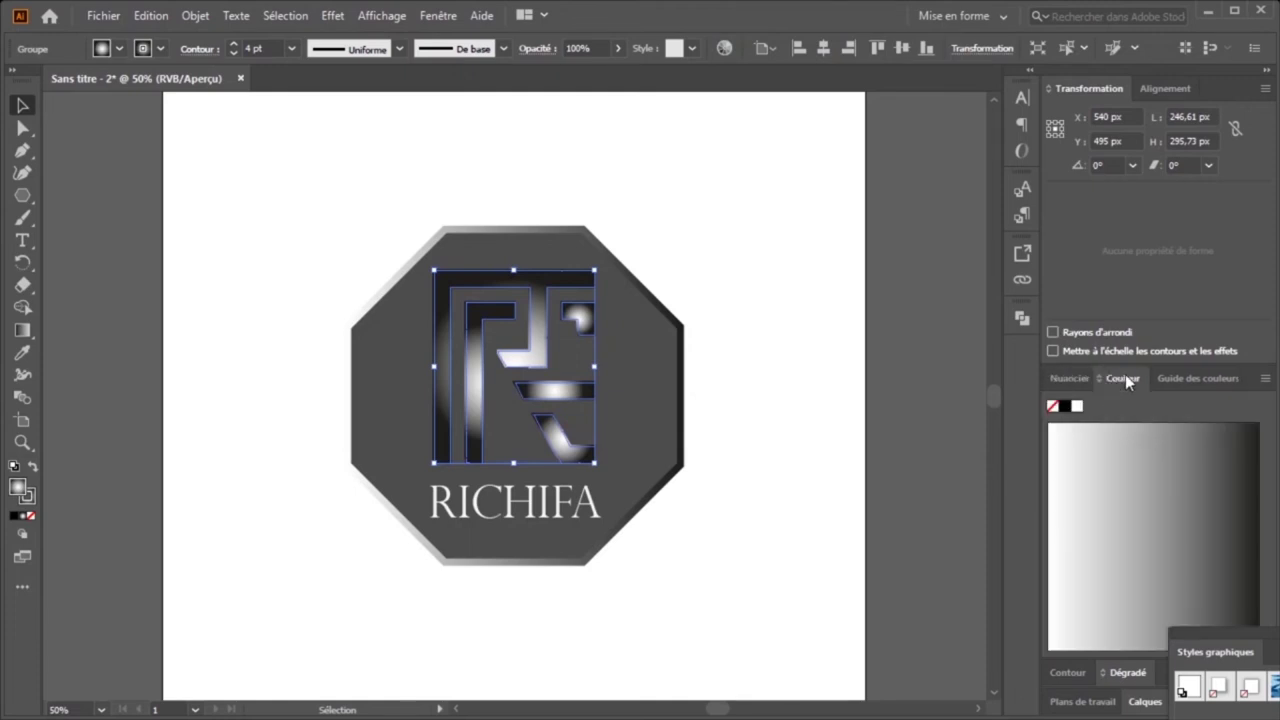
{"action": "left_click", "coordinate": [24, 332]}
{"action": "left_click", "coordinate": [1127, 672]}
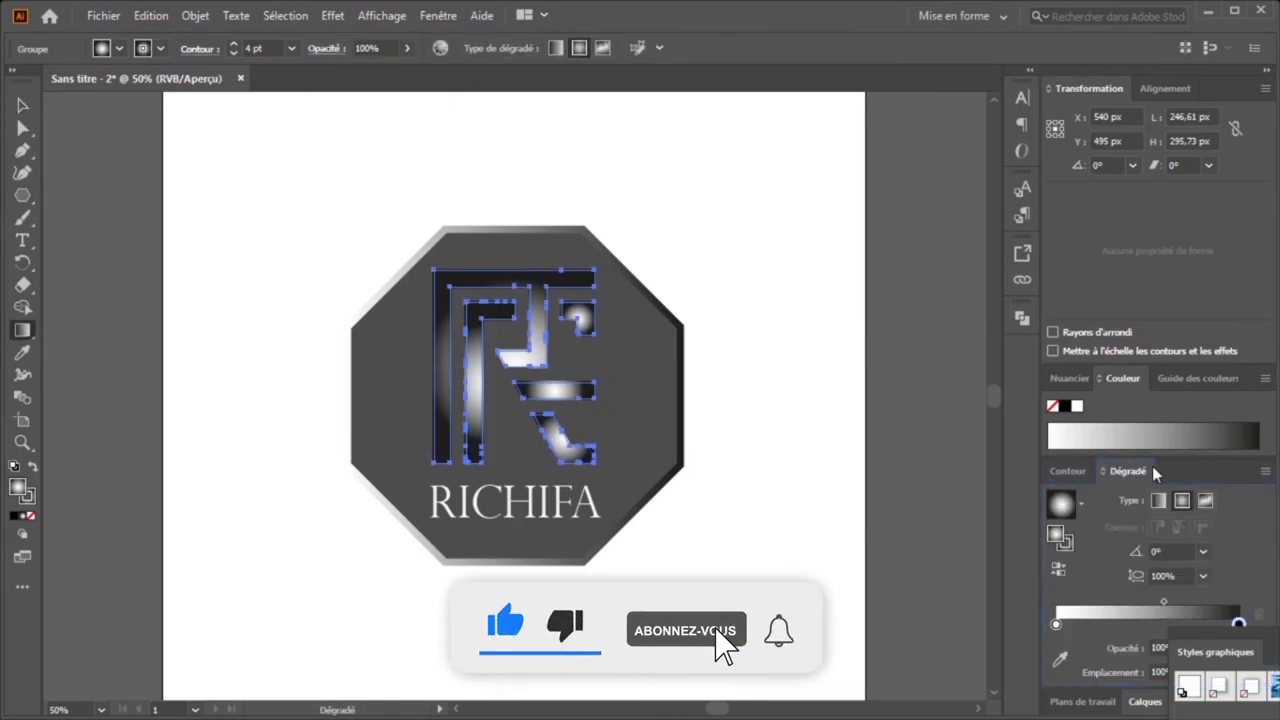
{"action": "left_click", "coordinate": [1158, 501]}
{"action": "key", "text": "v"}
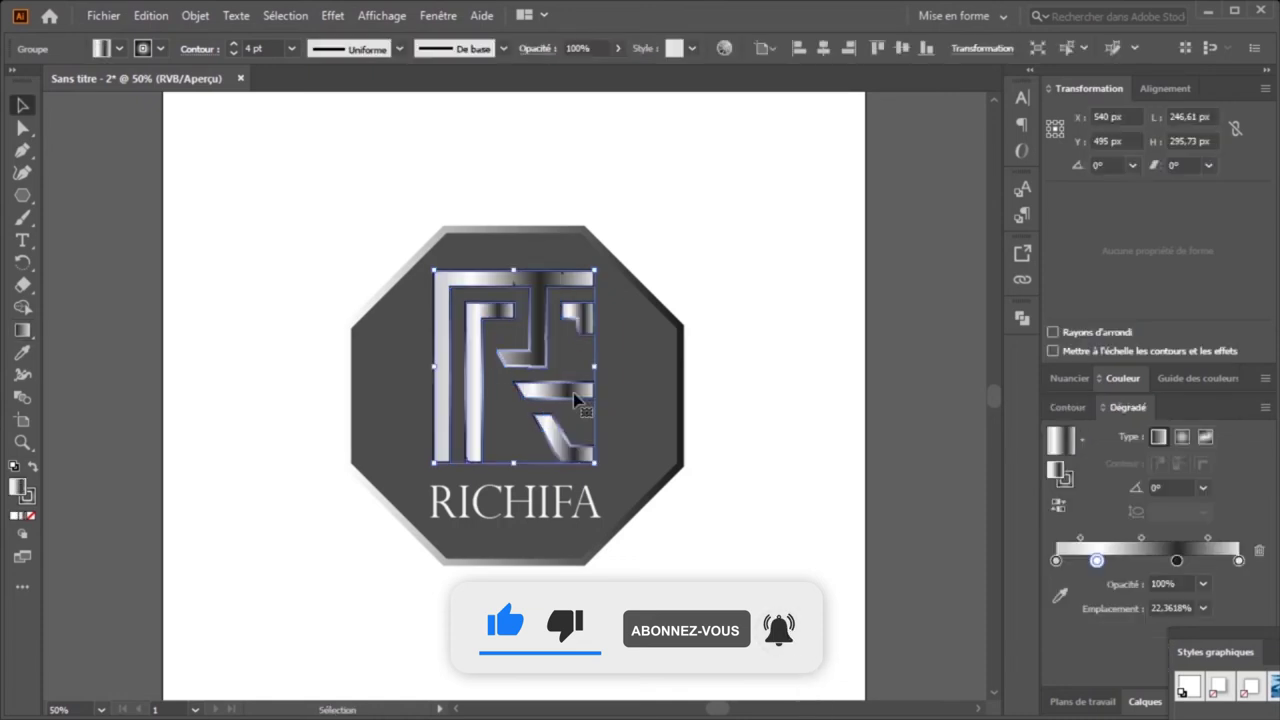
Step: Set the monogram's stroke to None, then deselect and reselect the group
{"action": "left_click", "coordinate": [27, 496]}
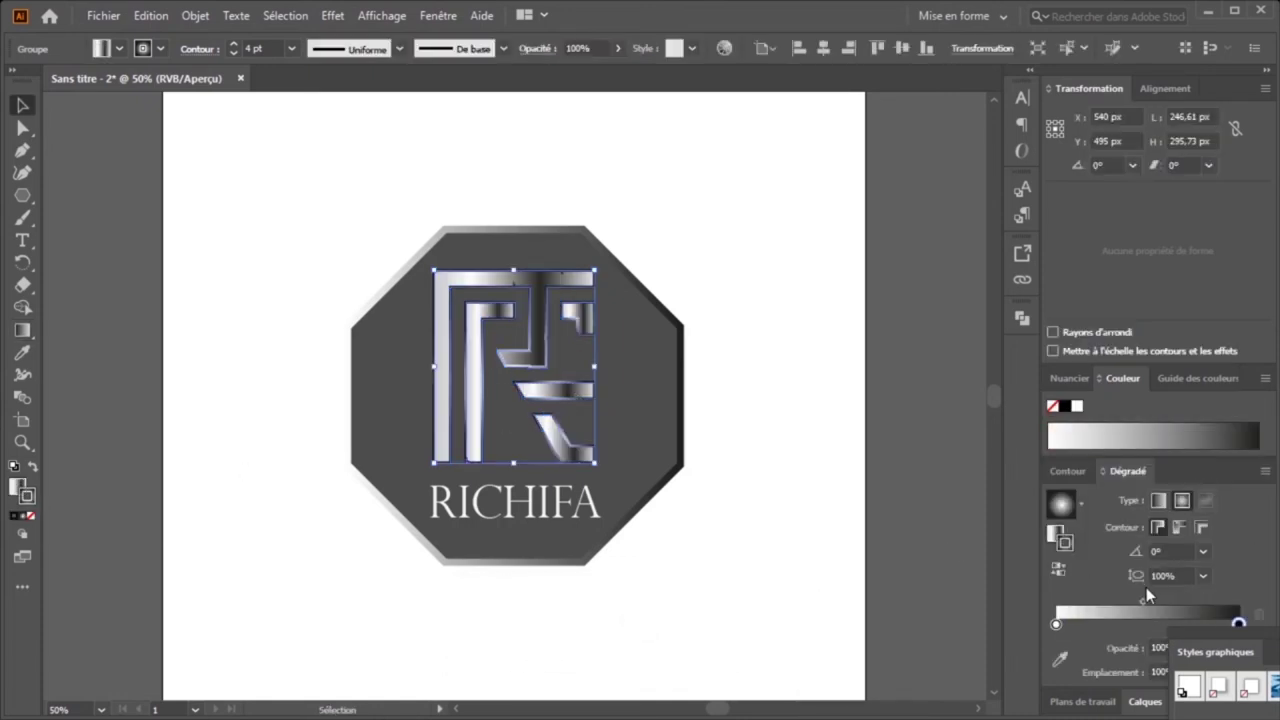
{"action": "left_click", "coordinate": [31, 516]}
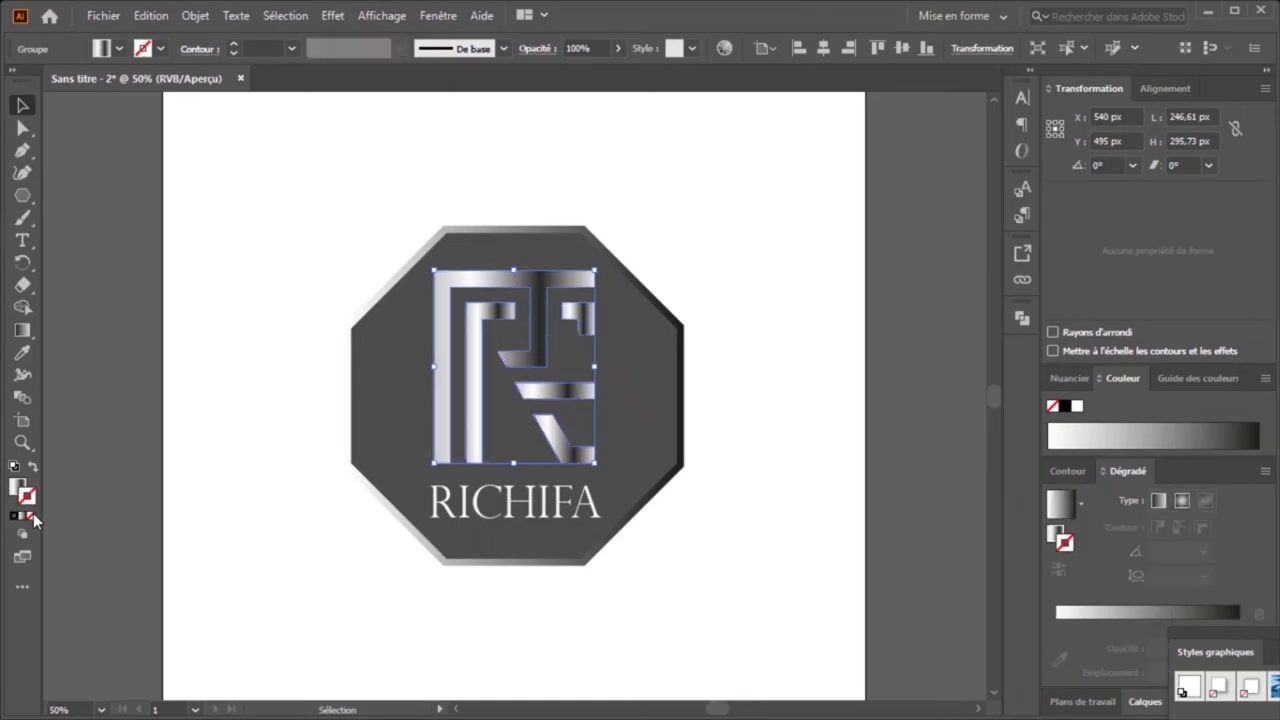
{"action": "left_click", "coordinate": [60, 420]}
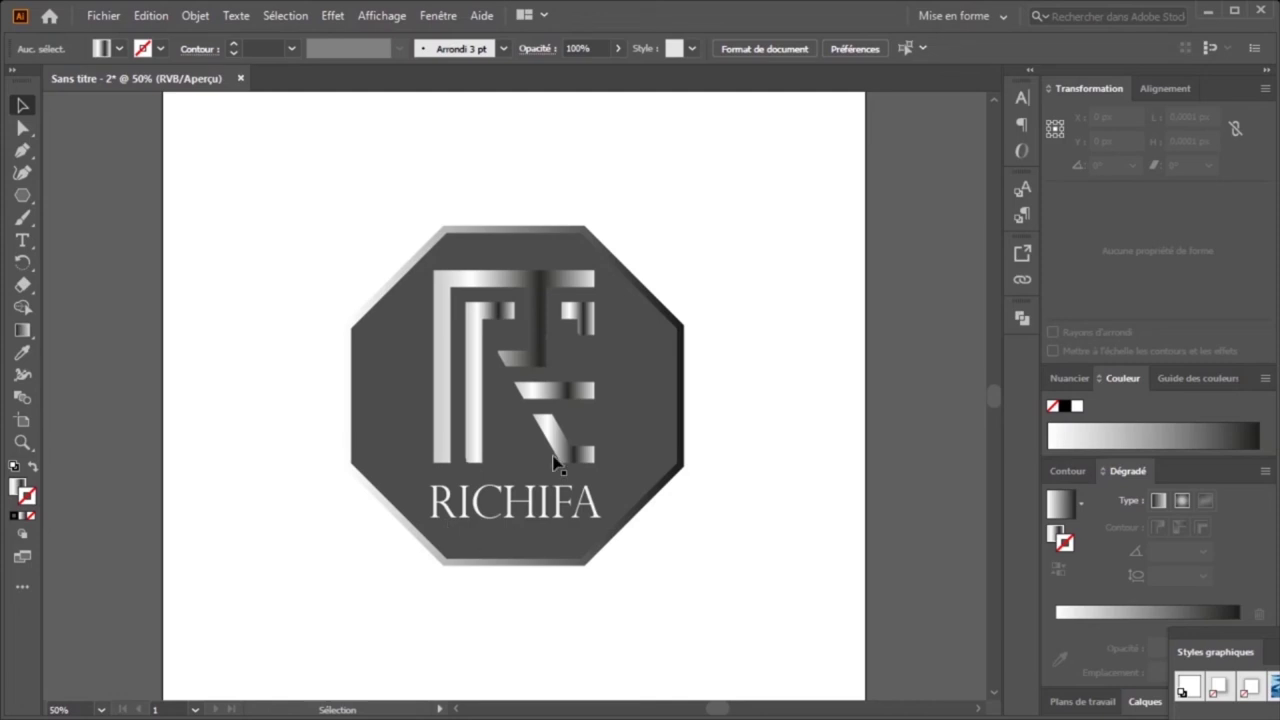
{"action": "left_click", "coordinate": [535, 368]}
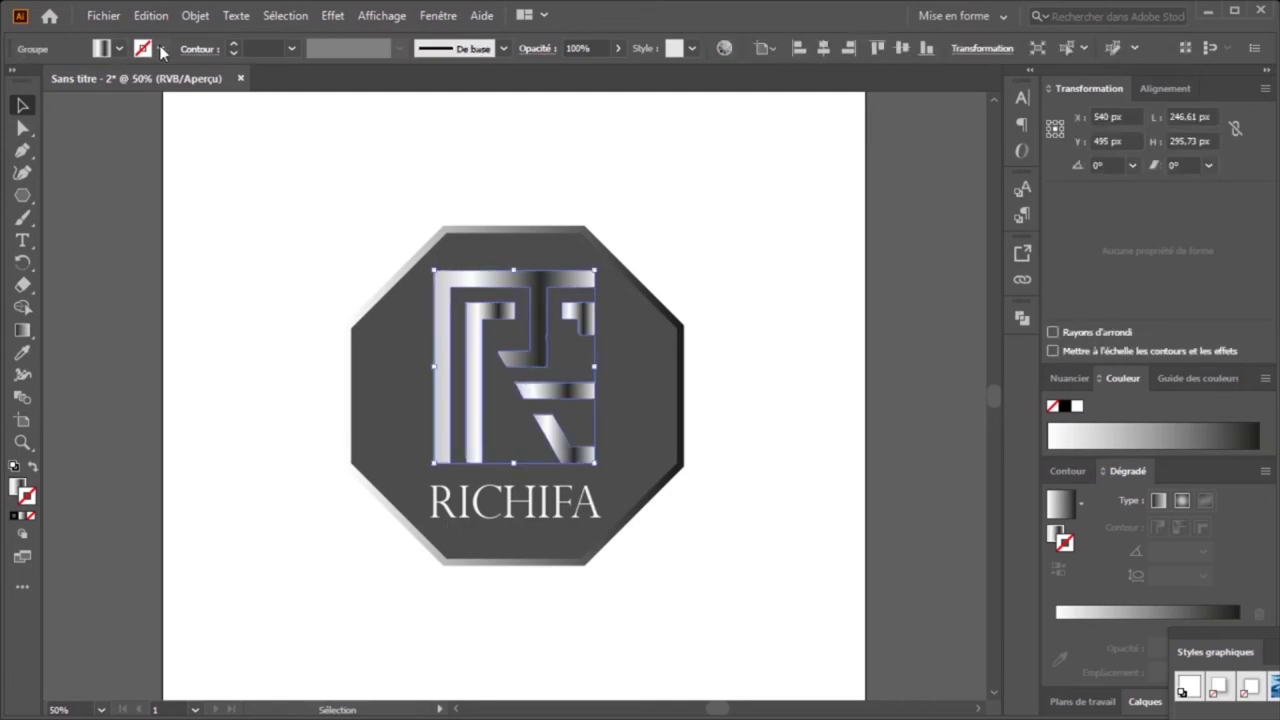
Step: Try monogram stroke weights up to 6 pt, settle on 3 pt, and set RICHIFA to Light
{"action": "left_click", "coordinate": [235, 47]}
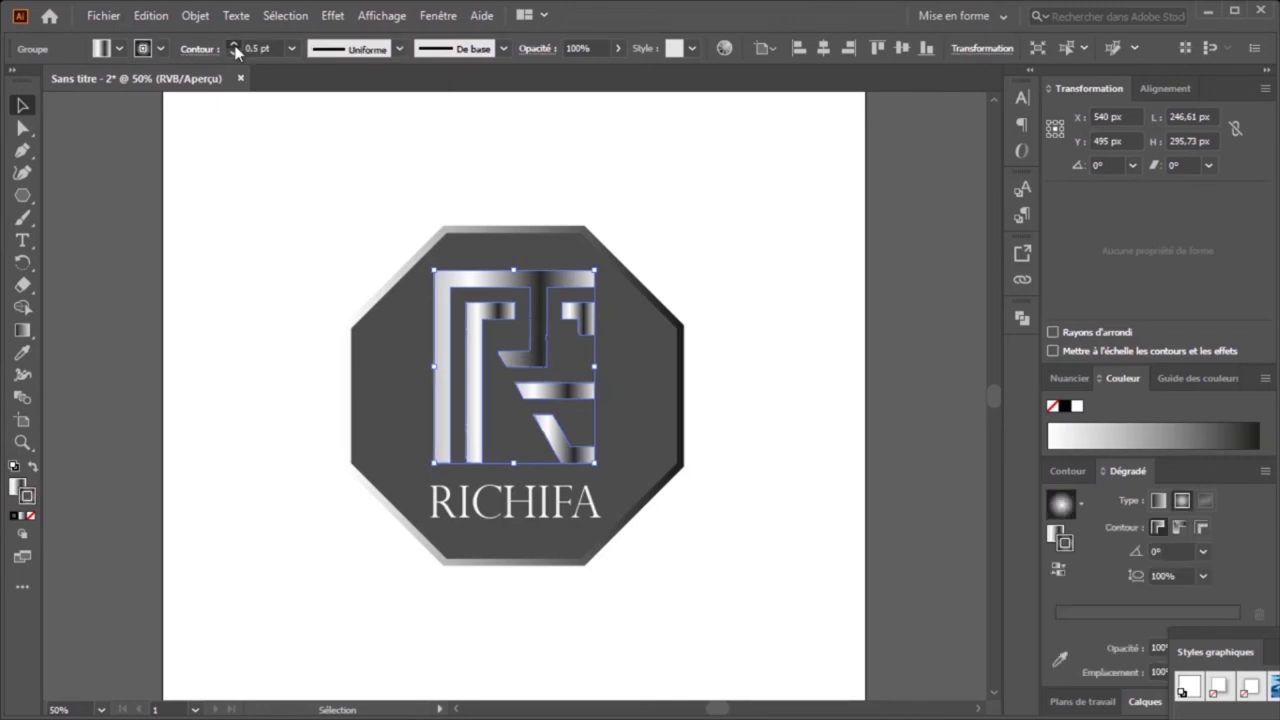
{"action": "left_click", "coordinate": [234, 45]}
{"action": "left_click", "coordinate": [234, 45]}
{"action": "left_click", "coordinate": [234, 45]}
{"action": "left_click", "coordinate": [234, 45]}
{"action": "left_click", "coordinate": [234, 45]}
{"action": "left_click", "coordinate": [234, 45]}
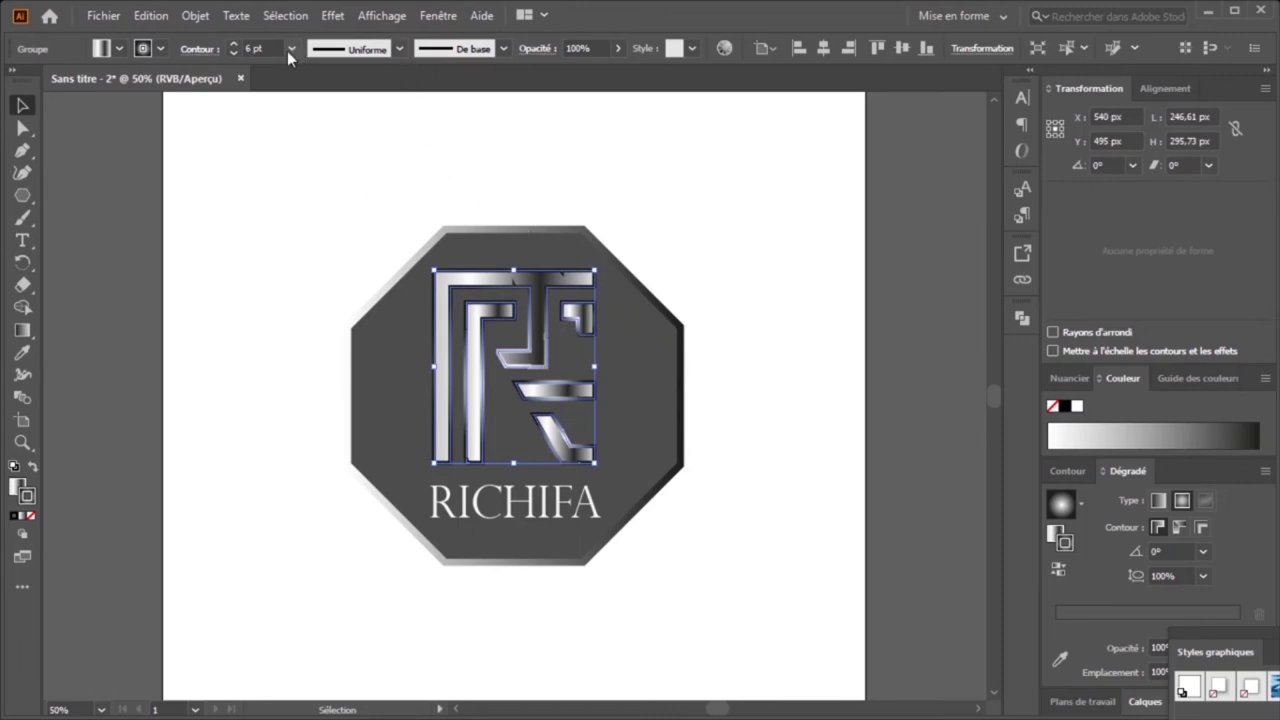
{"action": "left_click", "coordinate": [234, 52]}
{"action": "left_click", "coordinate": [234, 52]}
{"action": "left_click", "coordinate": [234, 52]}
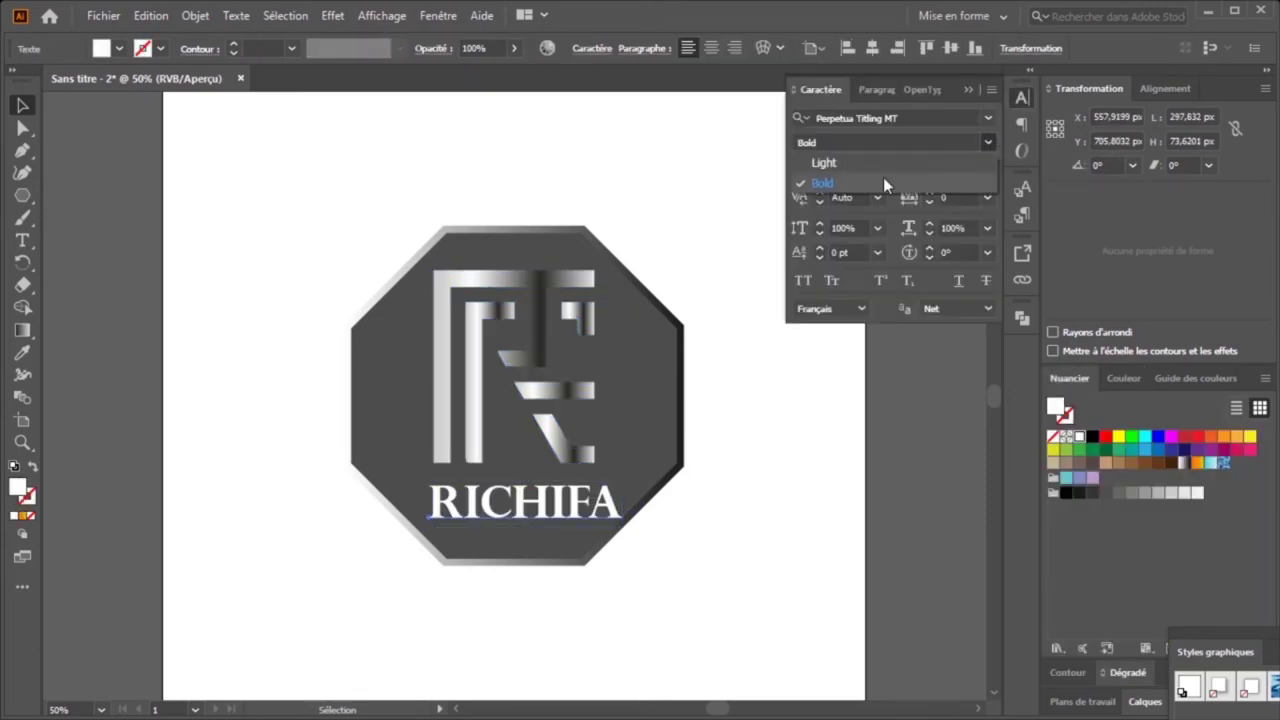
{"action": "left_click", "coordinate": [838, 164]}
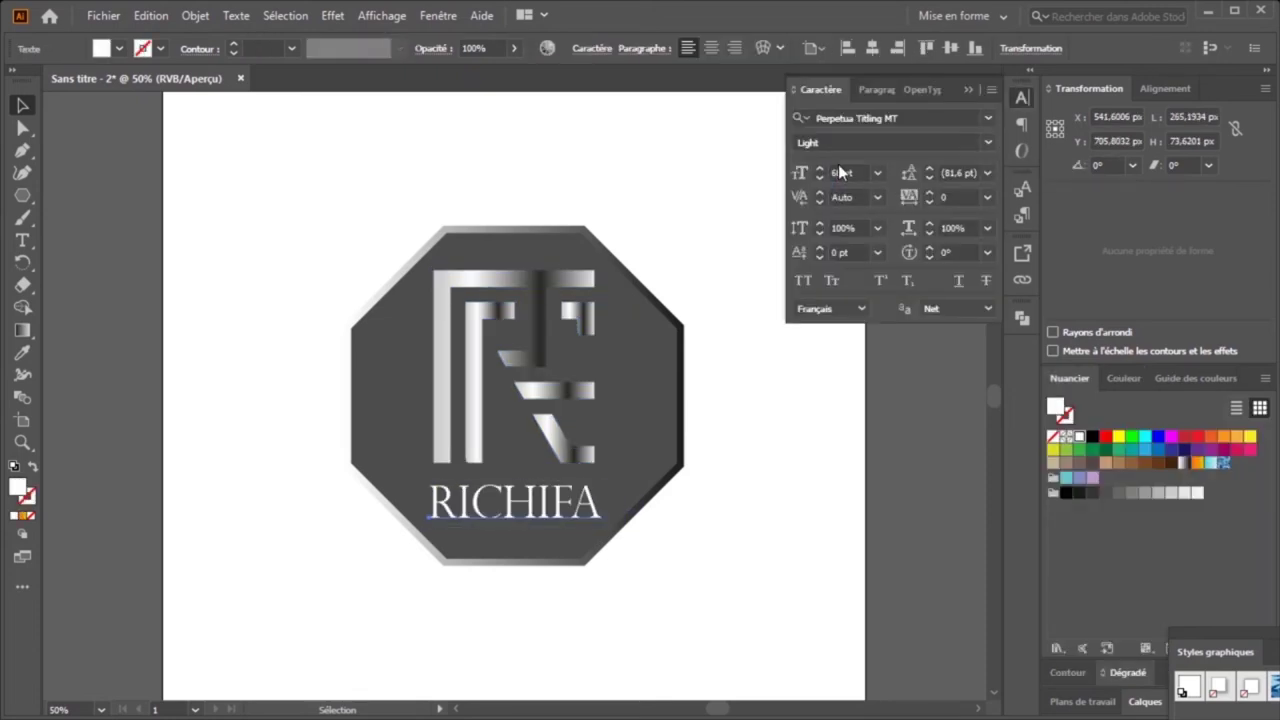
{"action": "left_click", "coordinate": [98, 357]}
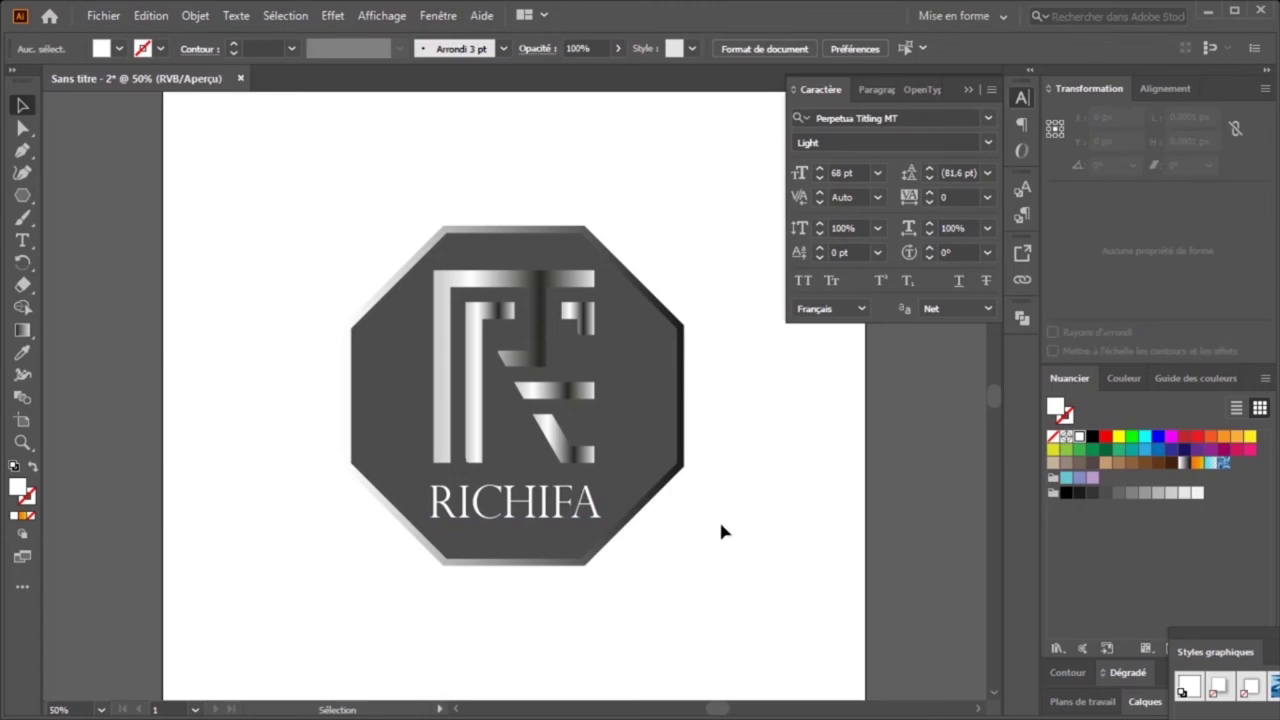
Step: Try light grey, medium grey and black on the octagon, settling on dark charcoal grey
{"action": "left_click", "coordinate": [684, 466]}
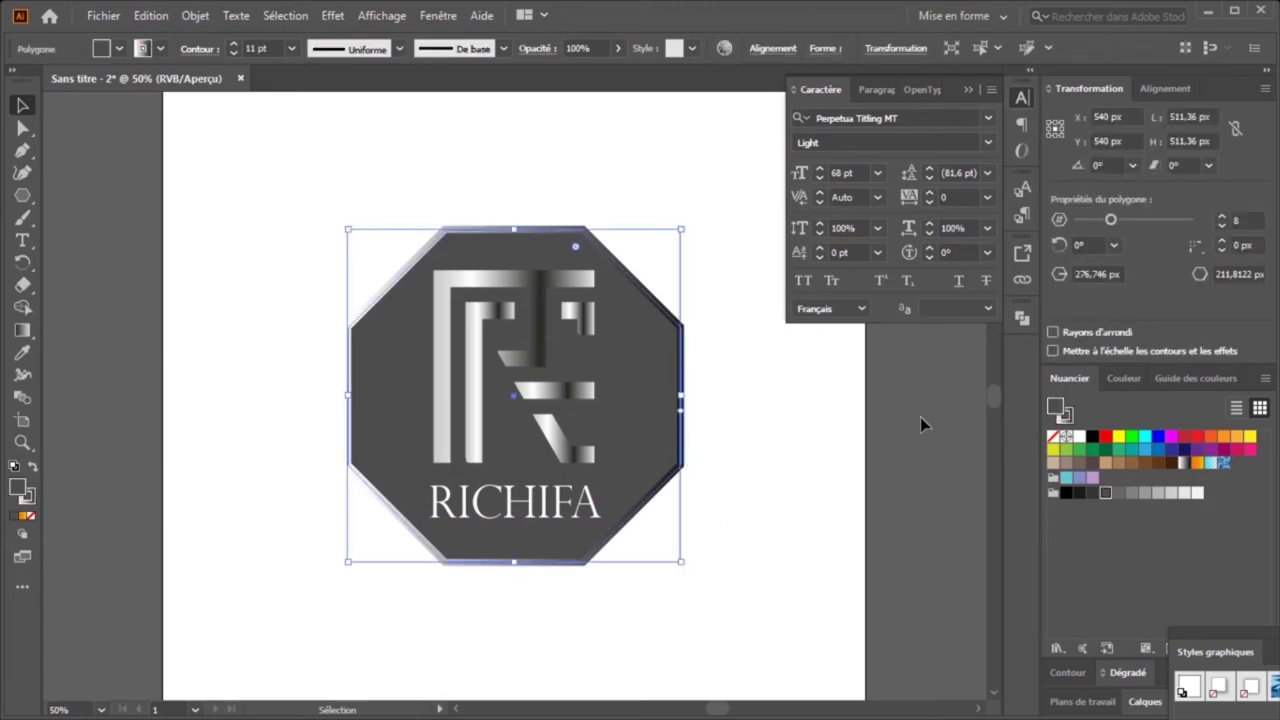
{"action": "left_click", "coordinate": [1158, 493]}
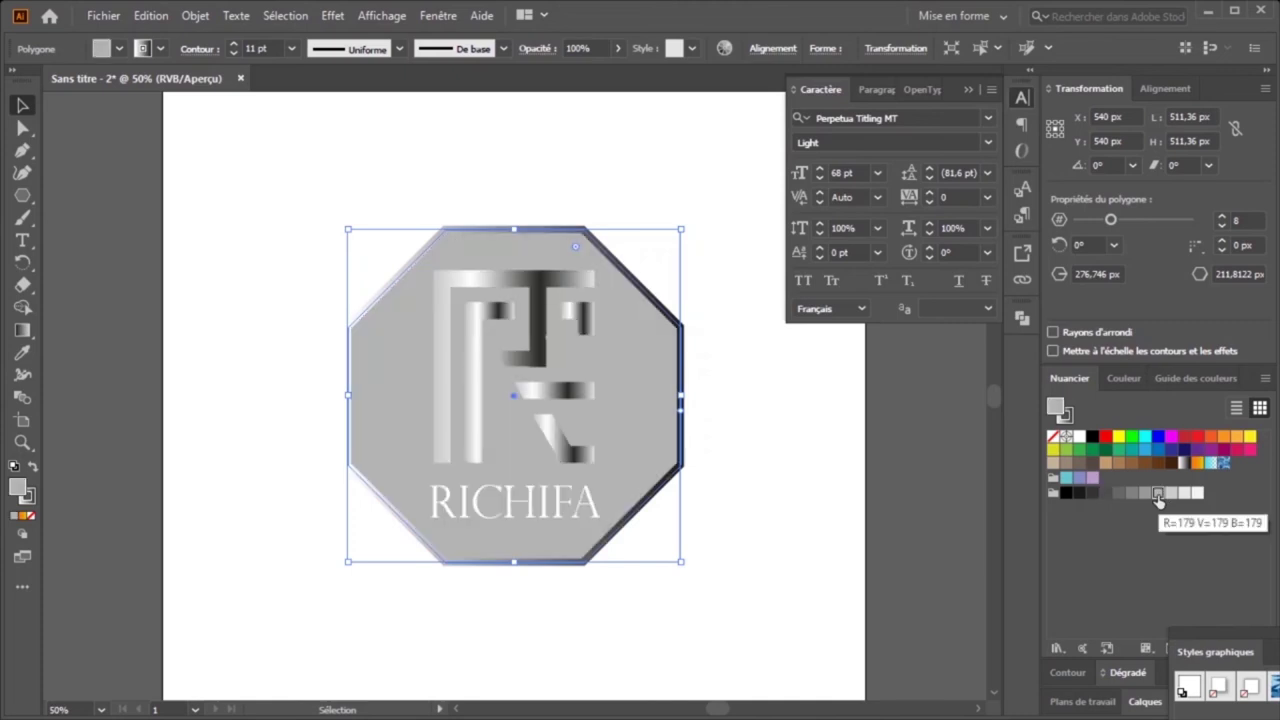
{"action": "key", "text": "ctrl+z"}
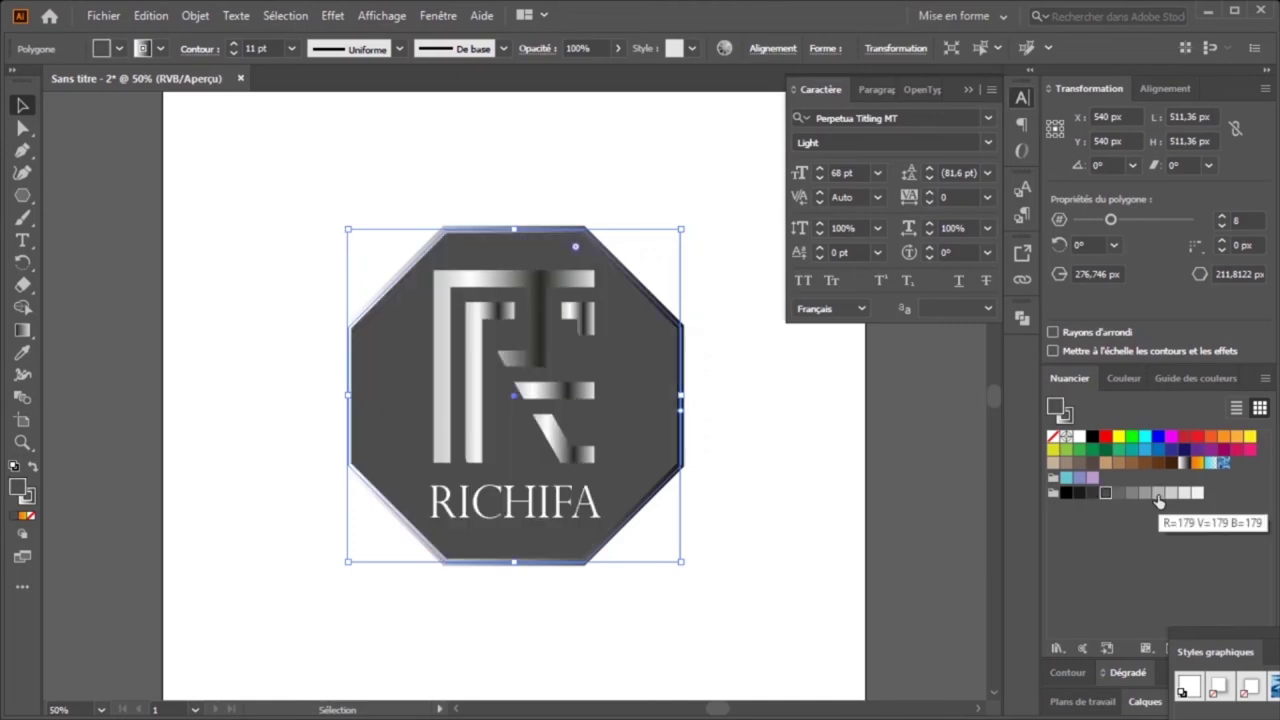
{"action": "left_click", "coordinate": [1119, 493]}
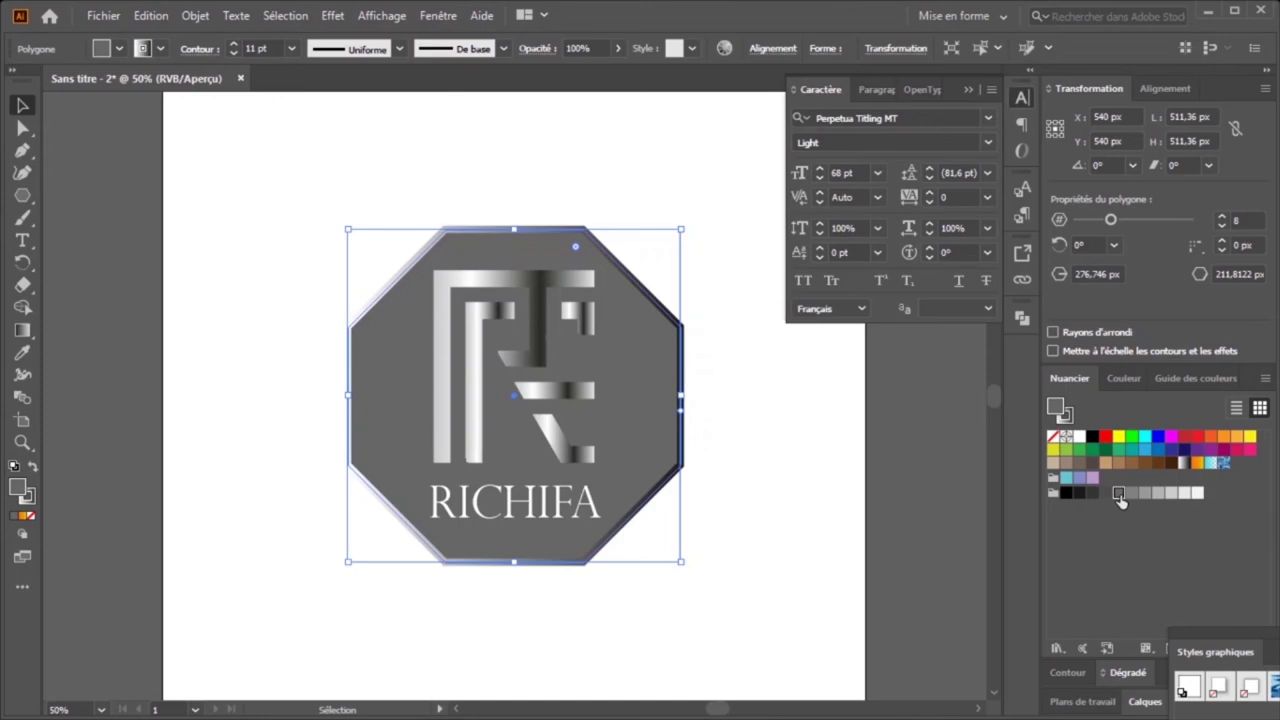
{"action": "left_click", "coordinate": [1080, 495]}
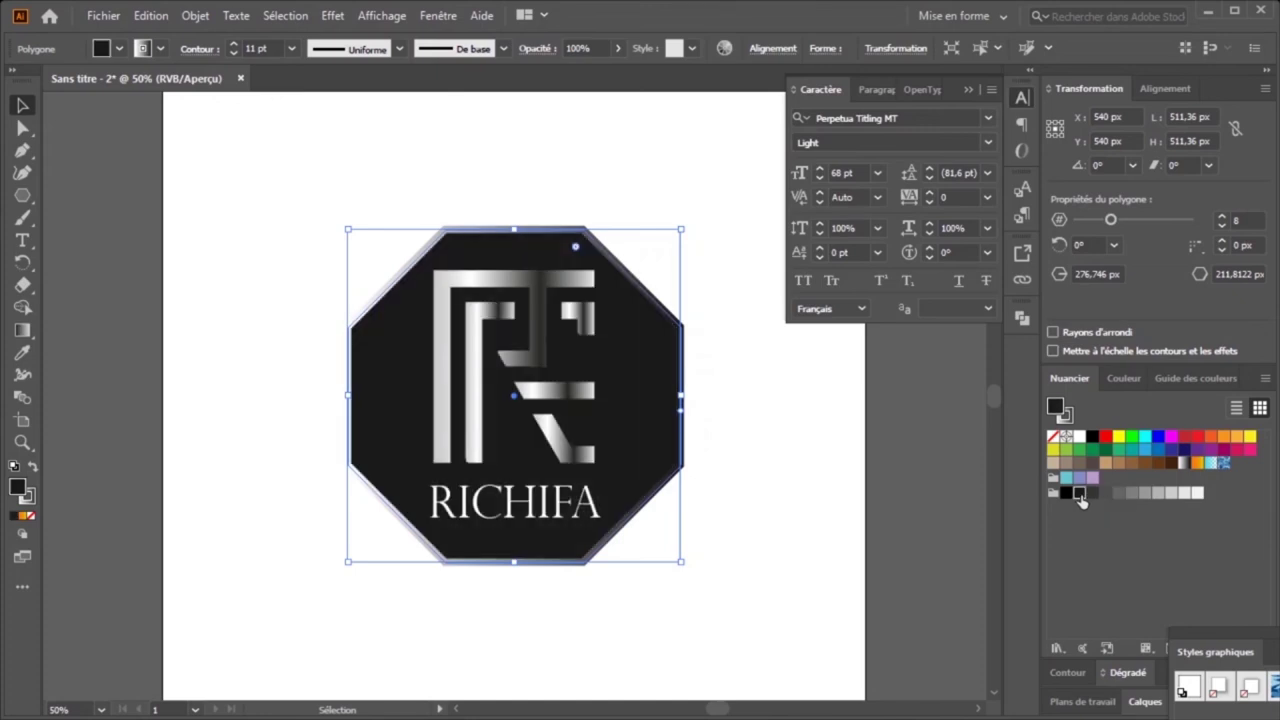
{"action": "left_click", "coordinate": [1092, 494]}
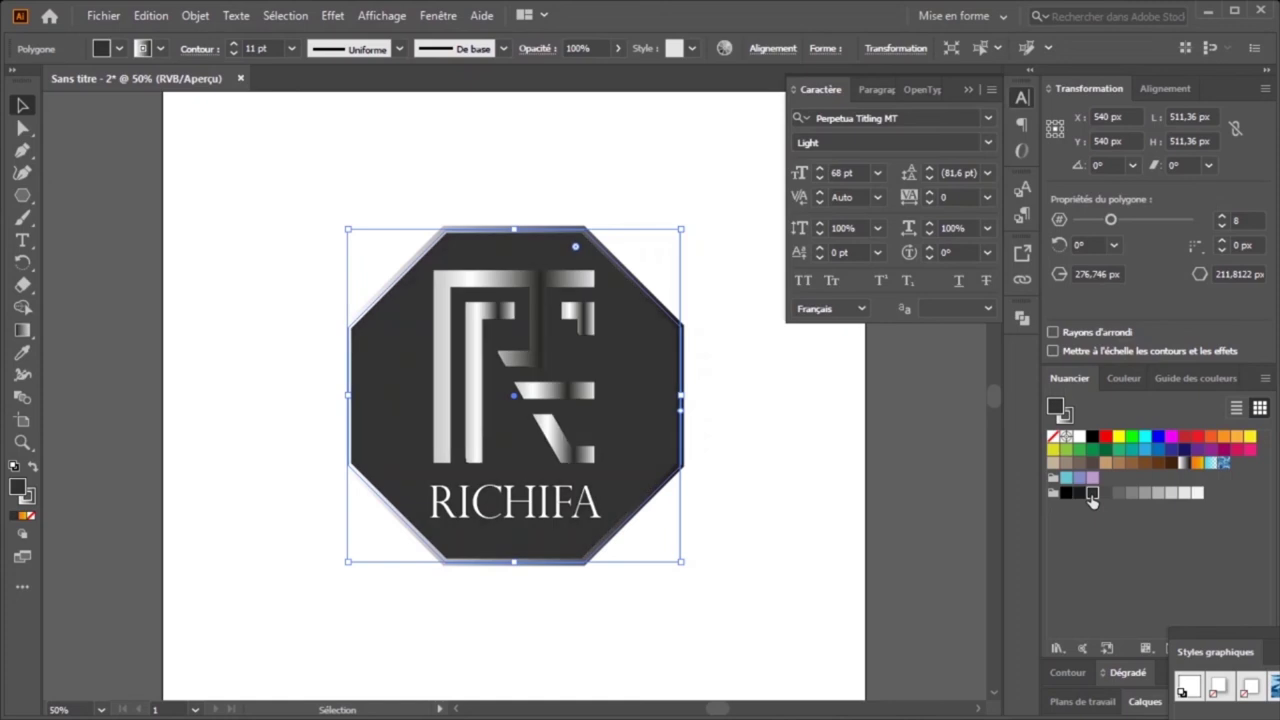
{"action": "left_click", "coordinate": [803, 391]}
{"action": "key", "text": "ctrl+plus"}
{"action": "key", "text": "ctrl+plus"}
{"action": "key", "text": "ctrl+plus"}
{"action": "key", "text": "ctrl+plus"}
{"action": "key", "text": "ctrl+plus"}
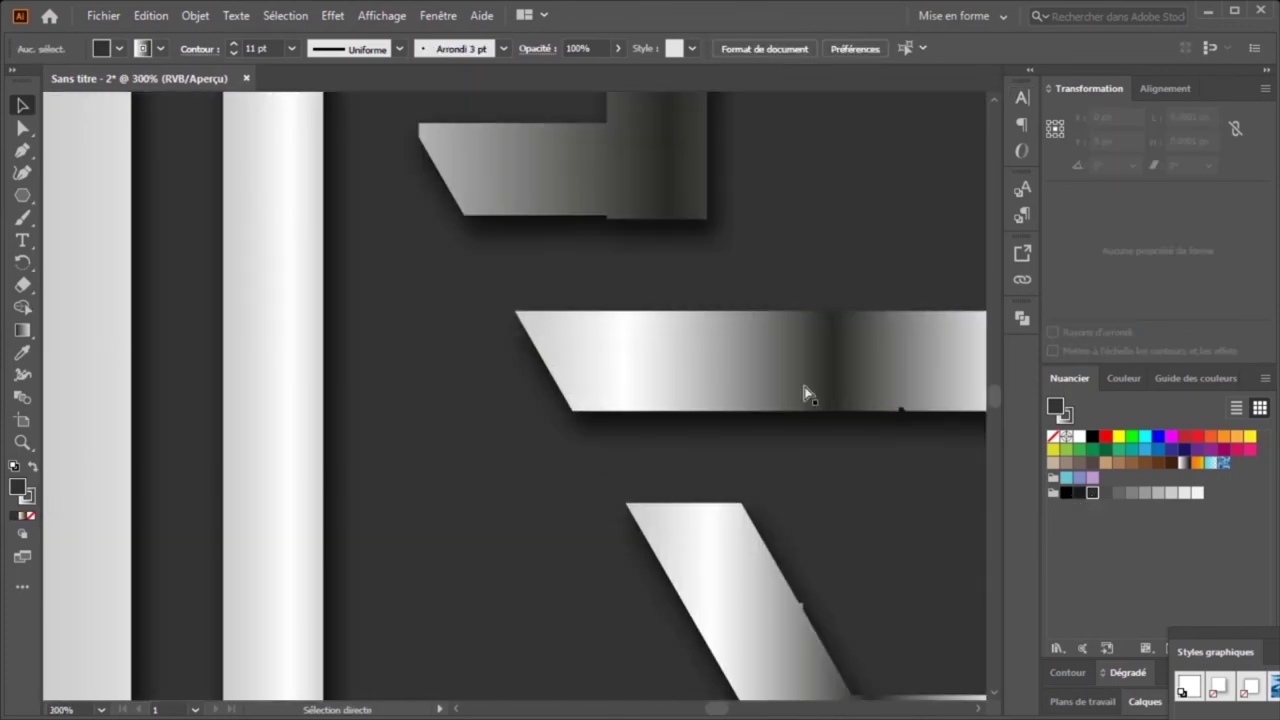
{"action": "mouse_move", "coordinate": [988, 396]}
{"action": "left_mouse_down"}
{"action": "mouse_move", "coordinate": [986, 380]}
{"action": "mouse_move", "coordinate": [998, 409]}
{"action": "mouse_move", "coordinate": [995, 394]}
{"action": "left_mouse_up"}
{"action": "key", "text": "ctrl+minus"}
{"action": "key", "text": "ctrl+minus"}
{"action": "left_click_drag", "start_coordinate": [721, 710], "coordinate": [724, 710]}
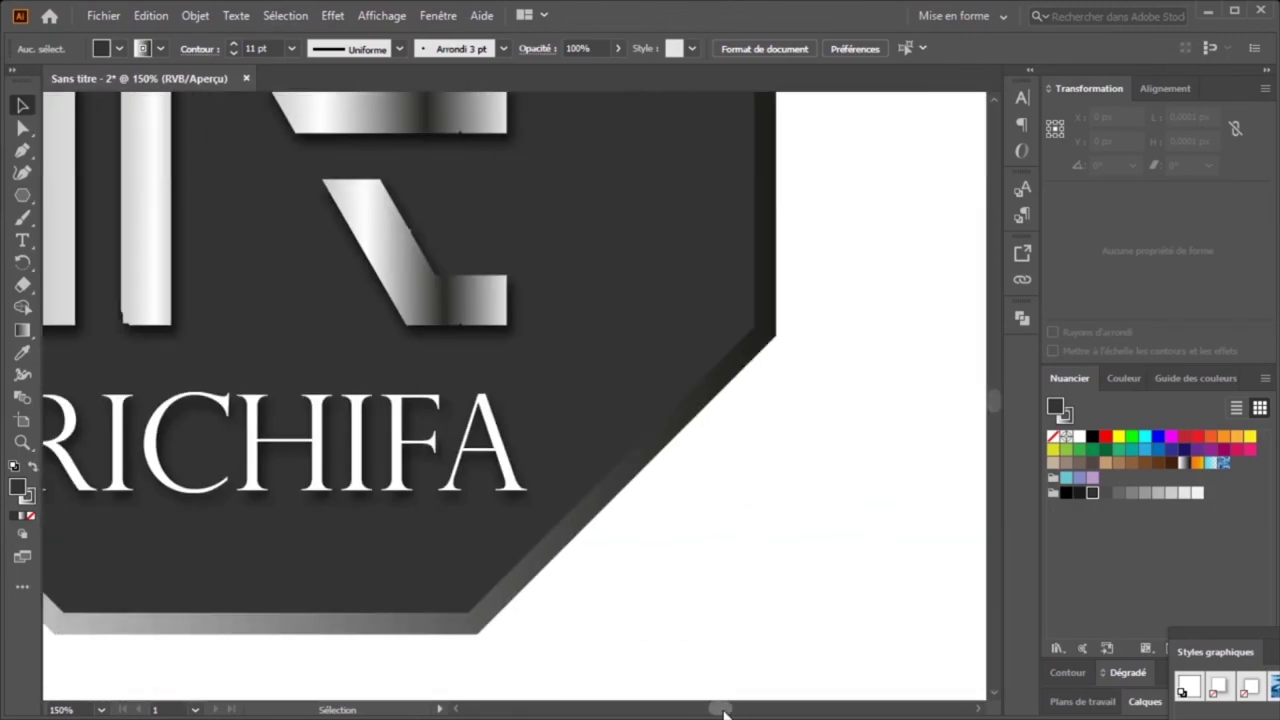
{"action": "left_click_drag", "start_coordinate": [995, 402], "coordinate": [993, 410]}
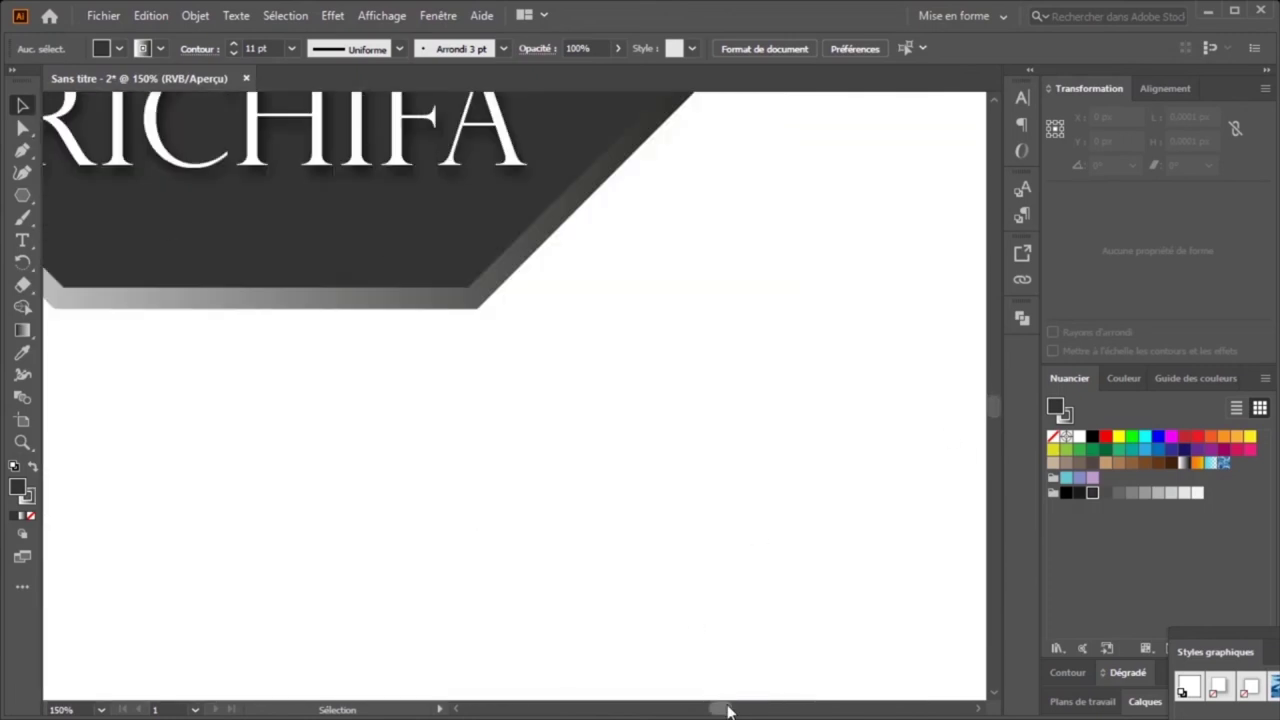
{"action": "left_click_drag", "start_coordinate": [728, 710], "coordinate": [720, 710]}
{"action": "left_click_drag", "start_coordinate": [987, 410], "coordinate": [992, 384]}
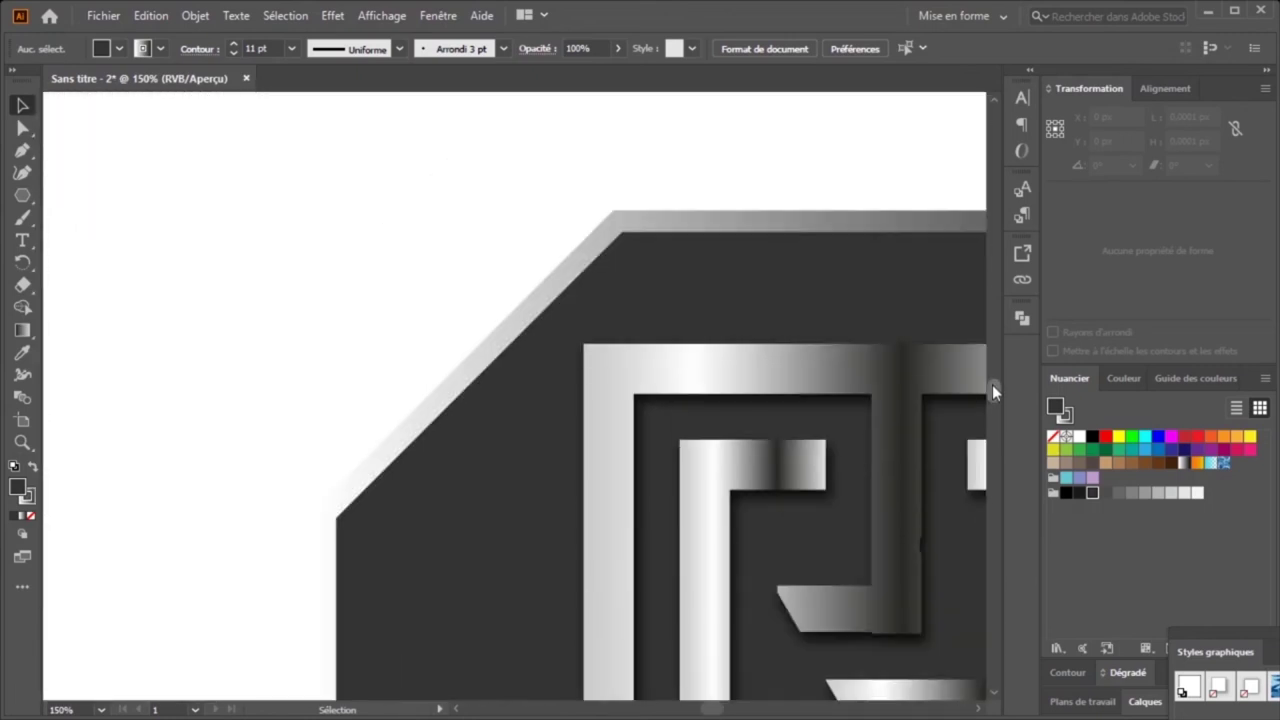
{"action": "key", "text": "ctrl+minus"}
{"action": "key", "text": "ctrl+minus"}
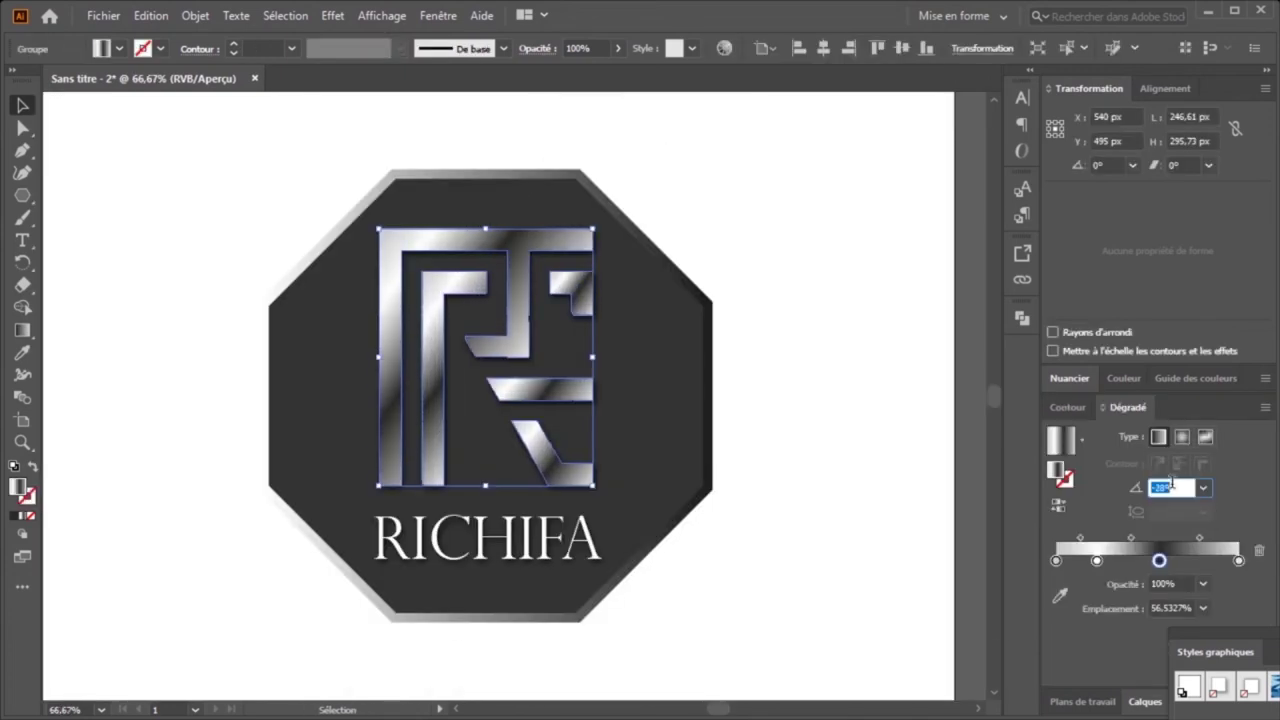
Step: Tilt the monogram's gradient to a -135° preset angle
{"action": "scroll", "coordinate": [1172, 487], "scroll_direction": "down", "scroll_amount": 2}
{"action": "scroll", "coordinate": [1172, 487], "scroll_direction": "down", "scroll_amount": 2}
{"action": "scroll", "coordinate": [1172, 487], "scroll_direction": "down", "scroll_amount": 2}
{"action": "scroll", "coordinate": [1172, 487], "scroll_direction": "down", "scroll_amount": 2}
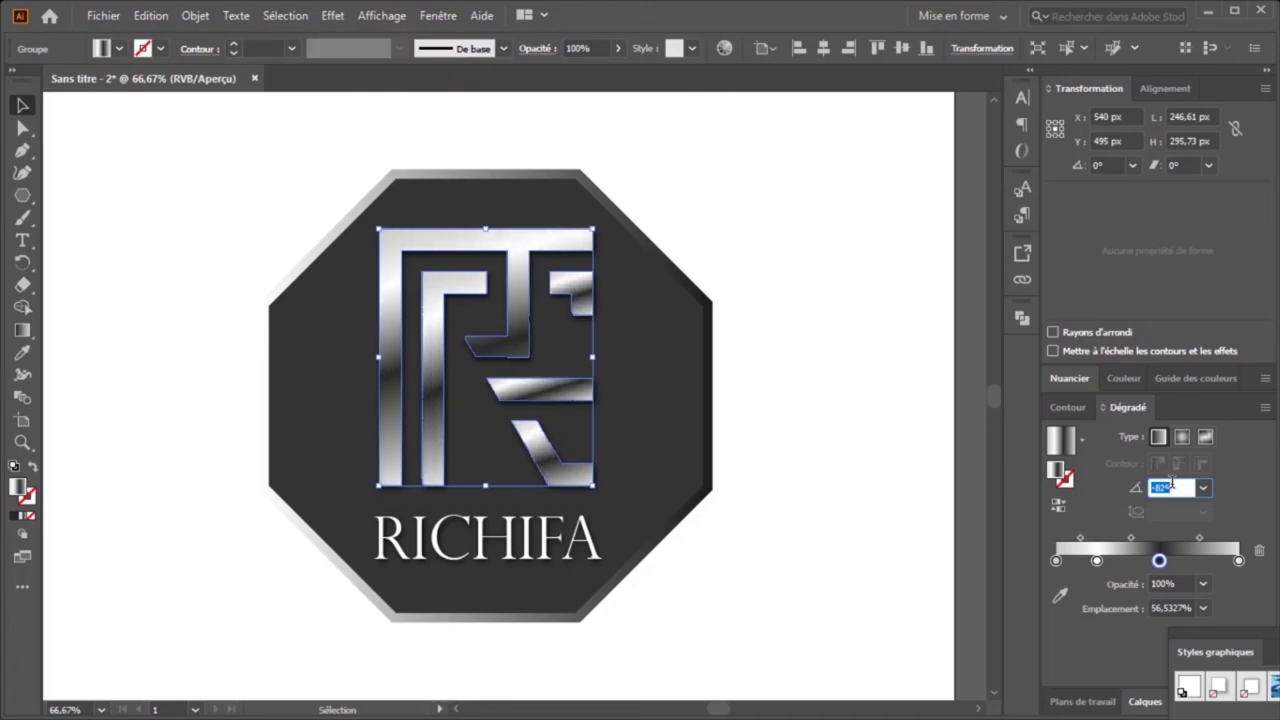
{"action": "scroll", "coordinate": [1172, 487], "scroll_direction": "down", "scroll_amount": 2}
{"action": "scroll", "coordinate": [1172, 487], "scroll_direction": "down", "scroll_amount": 2}
{"action": "scroll", "coordinate": [1172, 487], "scroll_direction": "down", "scroll_amount": 2}
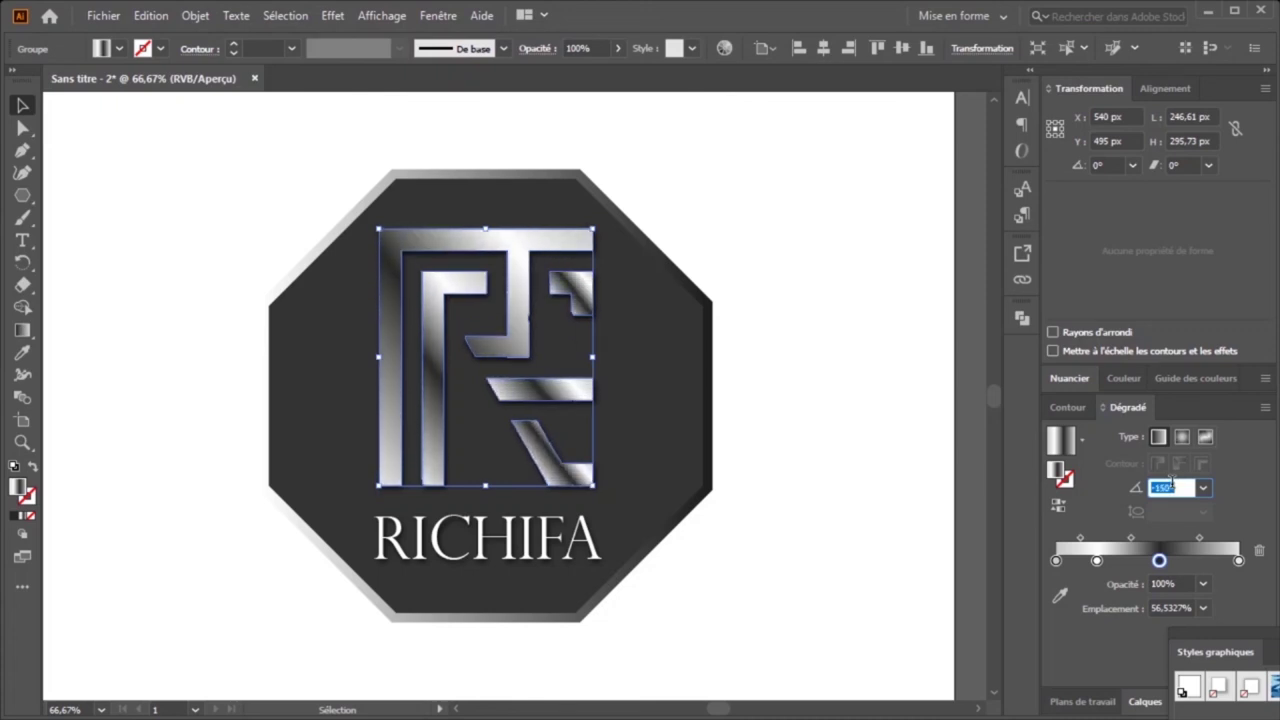
{"action": "scroll", "coordinate": [1172, 487], "scroll_direction": "down", "scroll_amount": 2}
{"action": "scroll", "coordinate": [1172, 487], "scroll_direction": "down", "scroll_amount": 2}
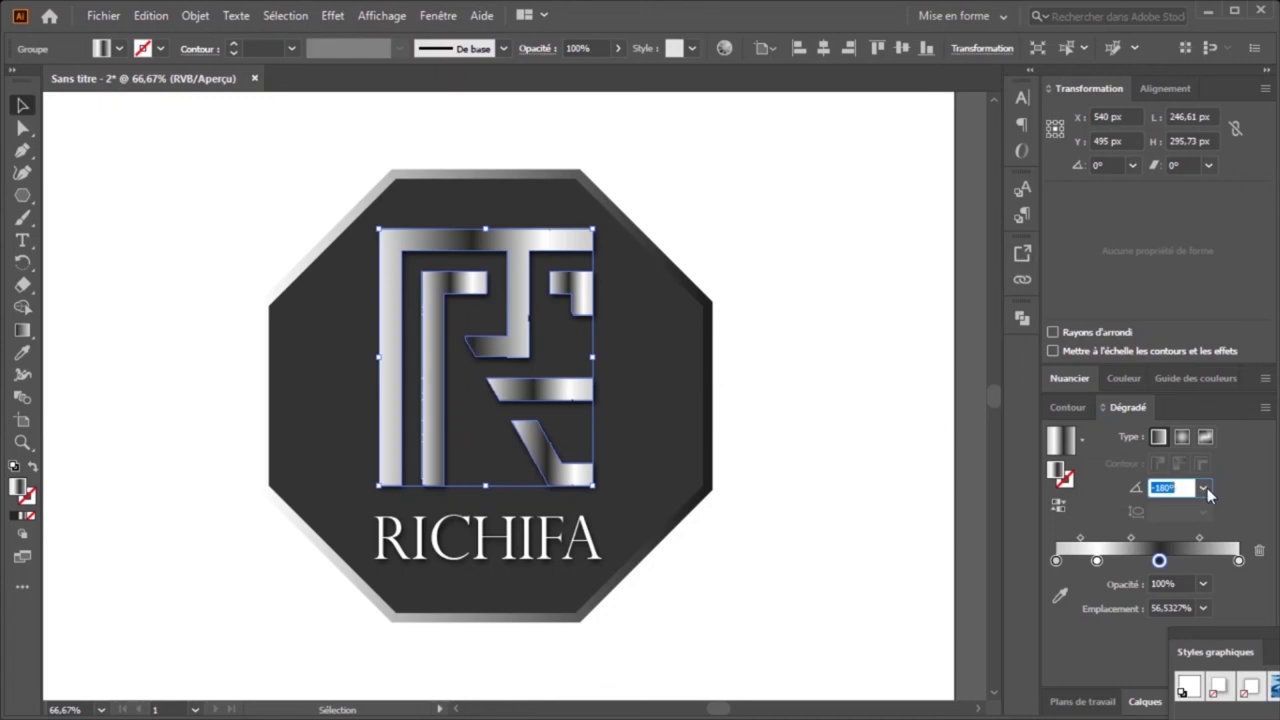
{"action": "left_click", "coordinate": [1204, 488]}
{"action": "left_click", "coordinate": [1229, 432]}
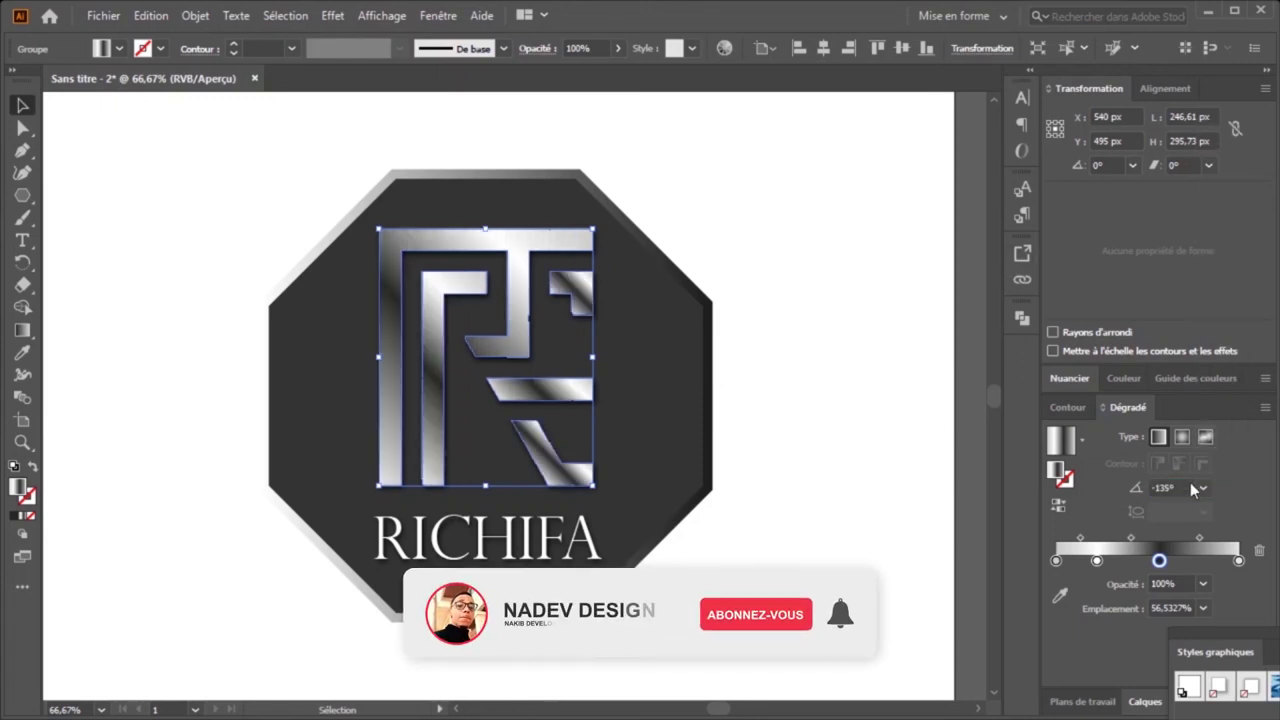
Step: Try -150°, then return the monogram gradient to -180° and preview it
{"action": "left_click", "coordinate": [1203, 488]}
{"action": "left_click", "coordinate": [1223, 455]}
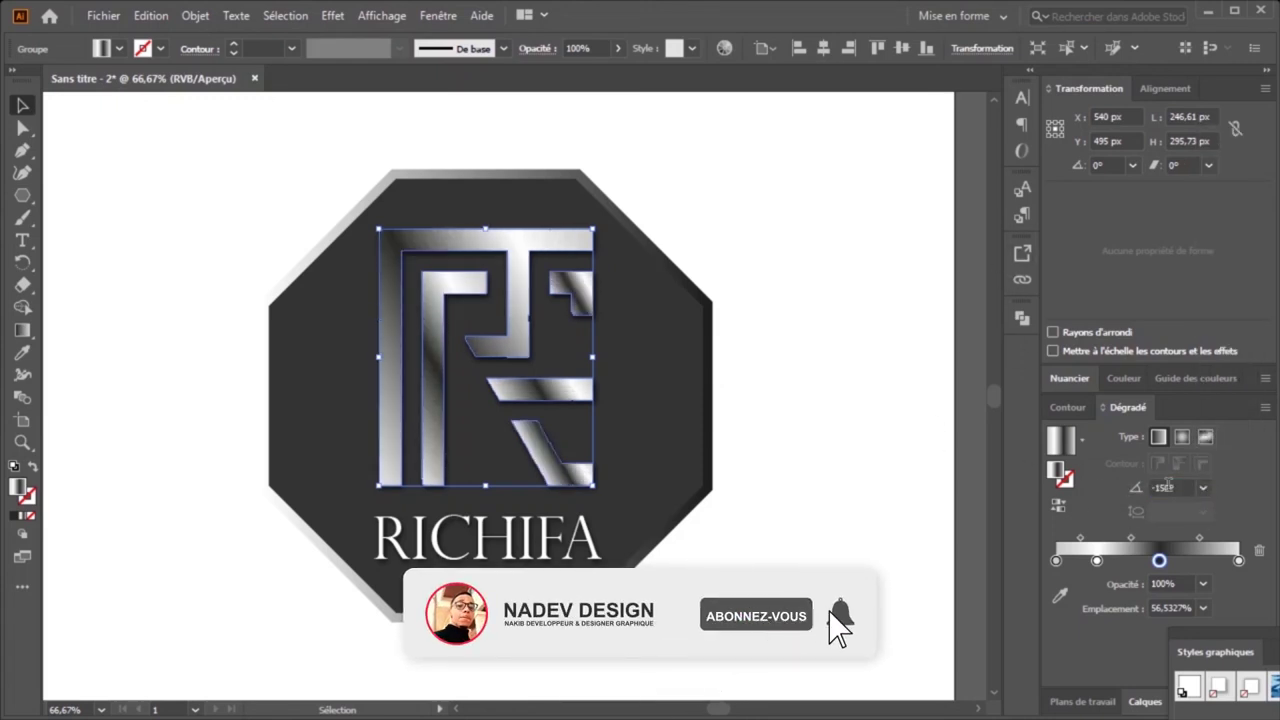
{"action": "left_click", "coordinate": [1202, 490]}
{"action": "left_click", "coordinate": [1236, 479]}
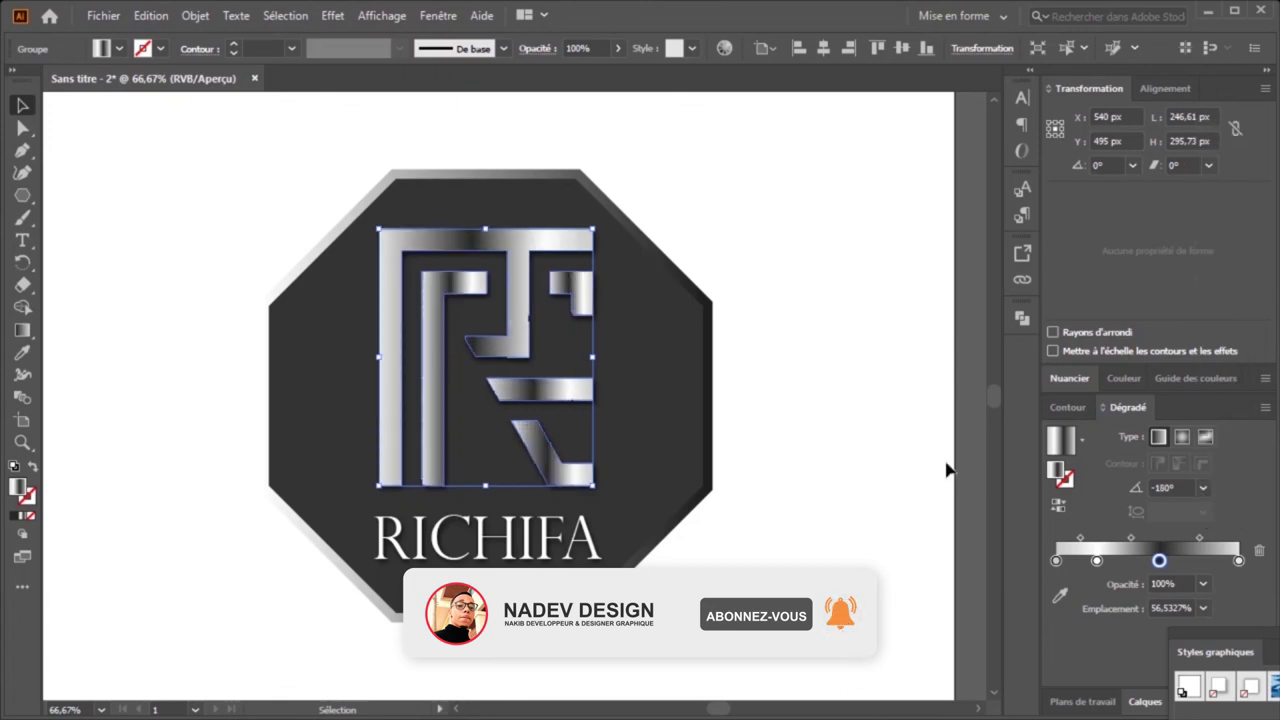
{"action": "left_click", "coordinate": [155, 241]}
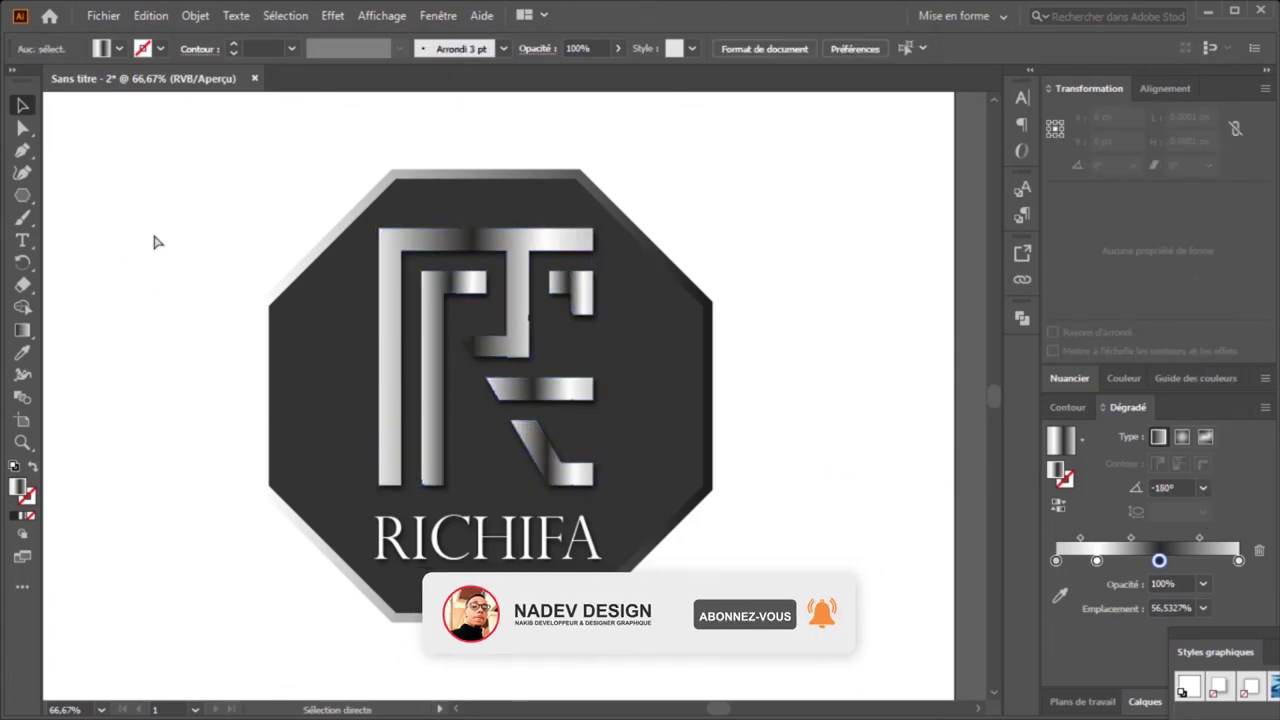
{"action": "key", "text": "ctrl+1"}
{"action": "key", "text": "ctrl+minus"}
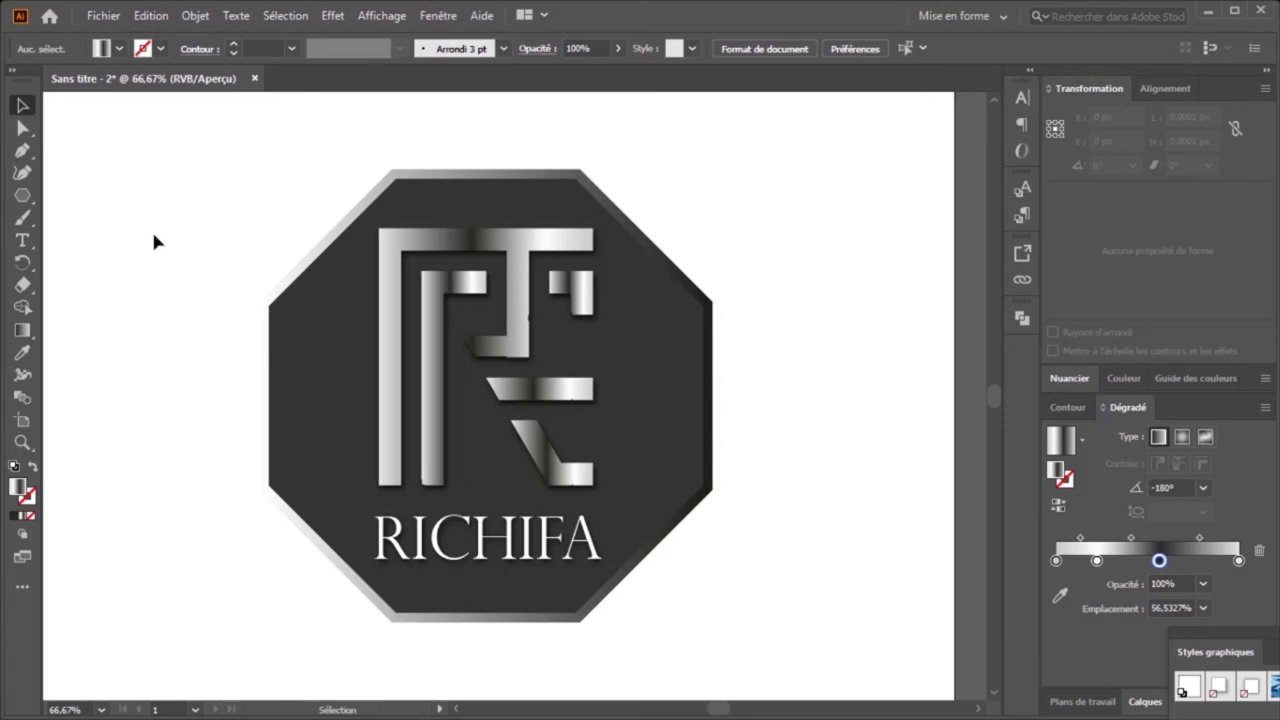
{"action": "left_click", "coordinate": [429, 388]}
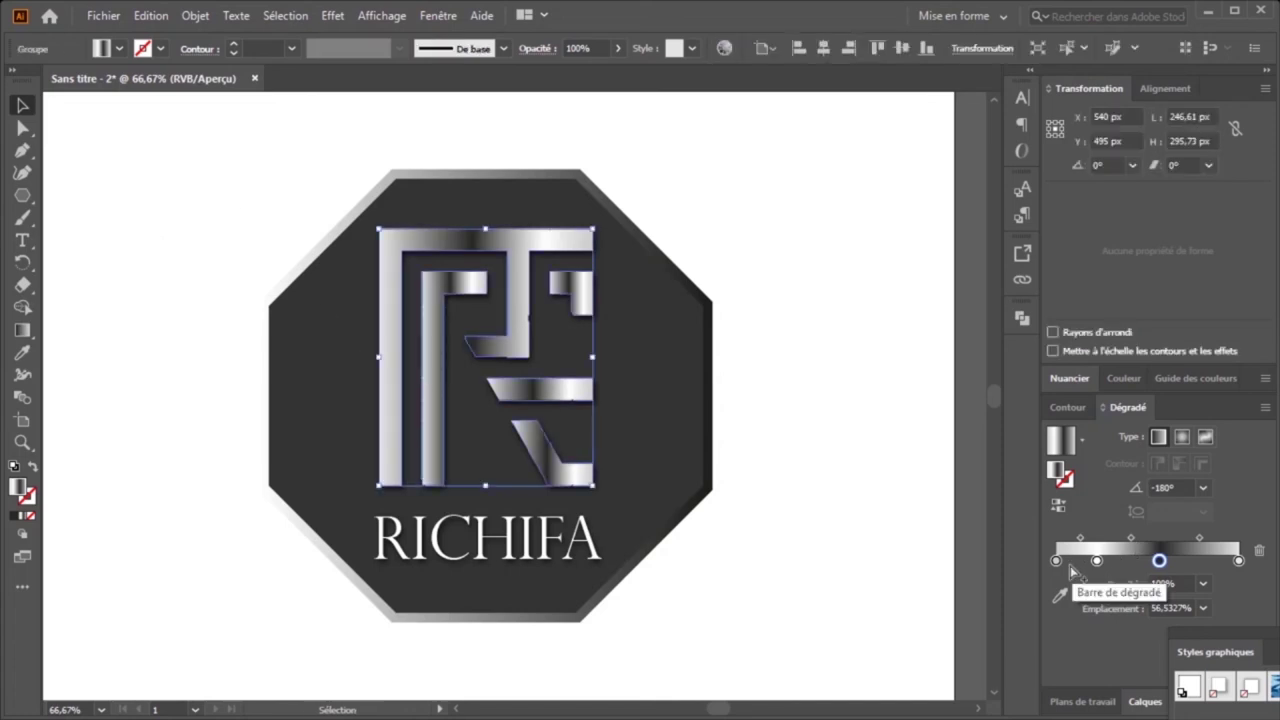
Step: Shift a middle gradient stop right and make the leftmost stop pink after trying red
{"action": "left_click_drag", "start_coordinate": [1159, 561], "coordinate": [1177, 561]}
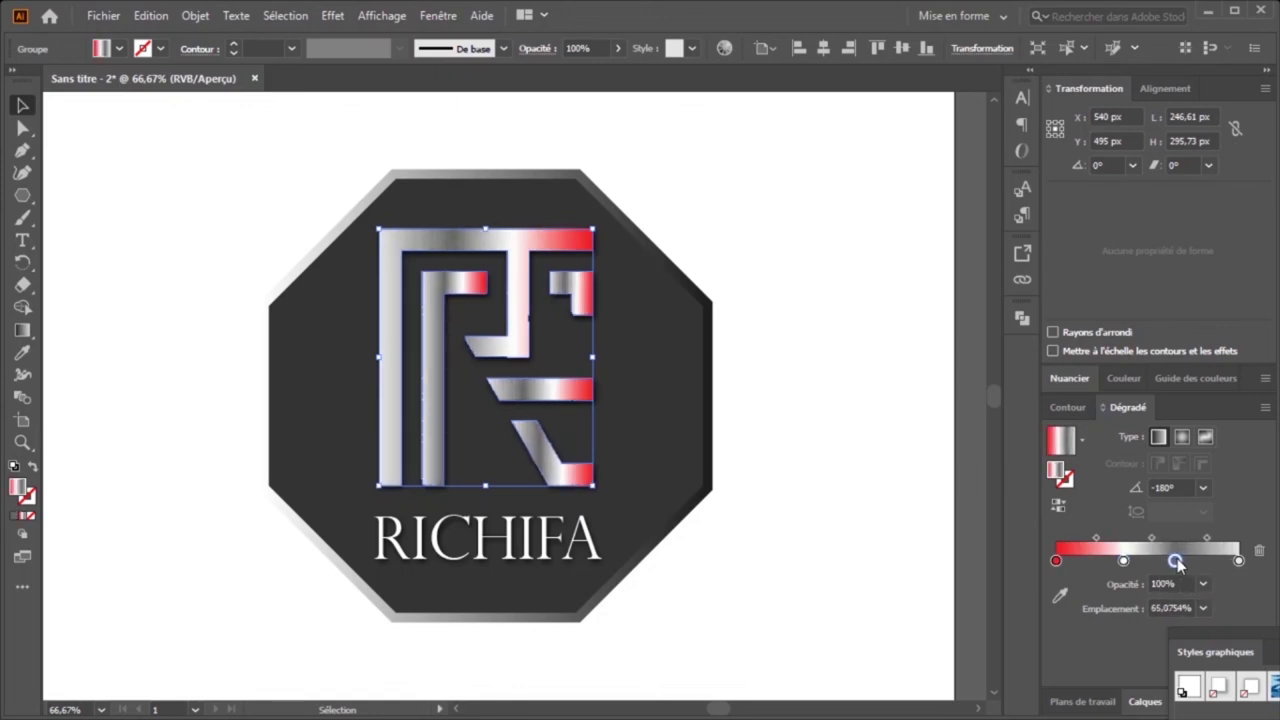
{"action": "double_click", "coordinate": [1056, 561]}
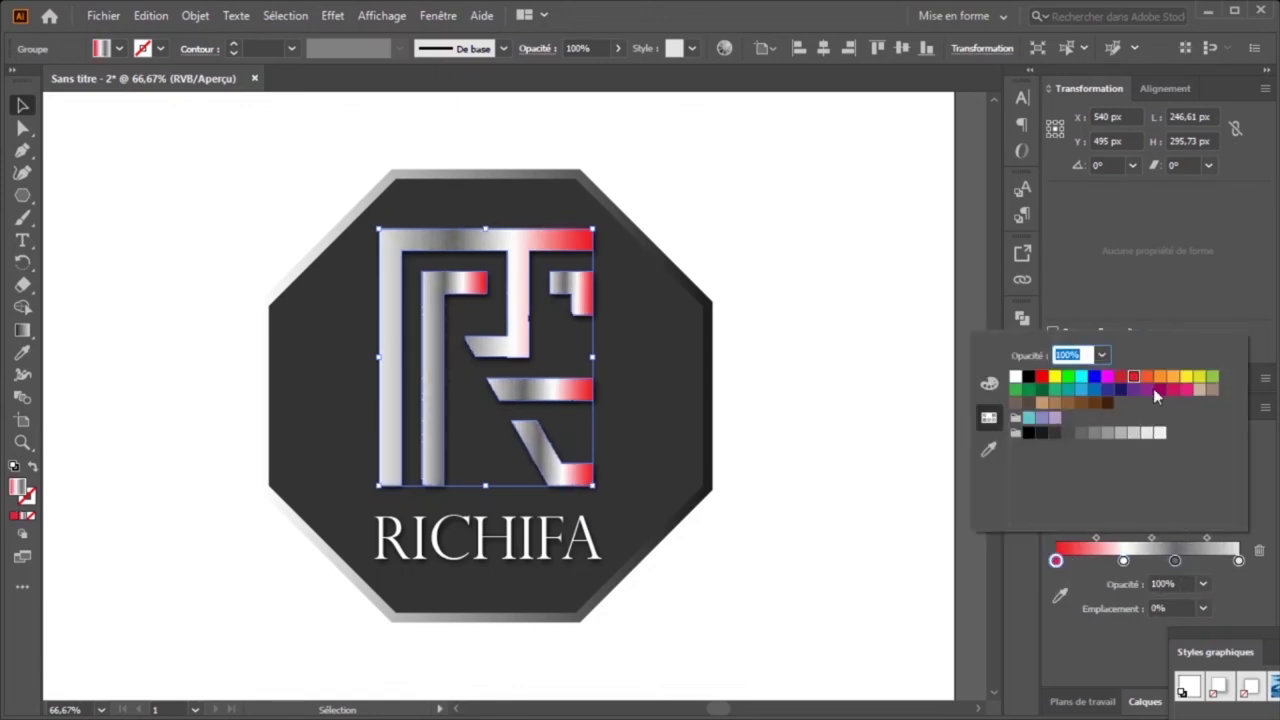
{"action": "left_click", "coordinate": [1186, 389]}
{"action": "left_click", "coordinate": [1134, 377]}
{"action": "left_click", "coordinate": [1186, 389]}
{"action": "left_click", "coordinate": [808, 449]}
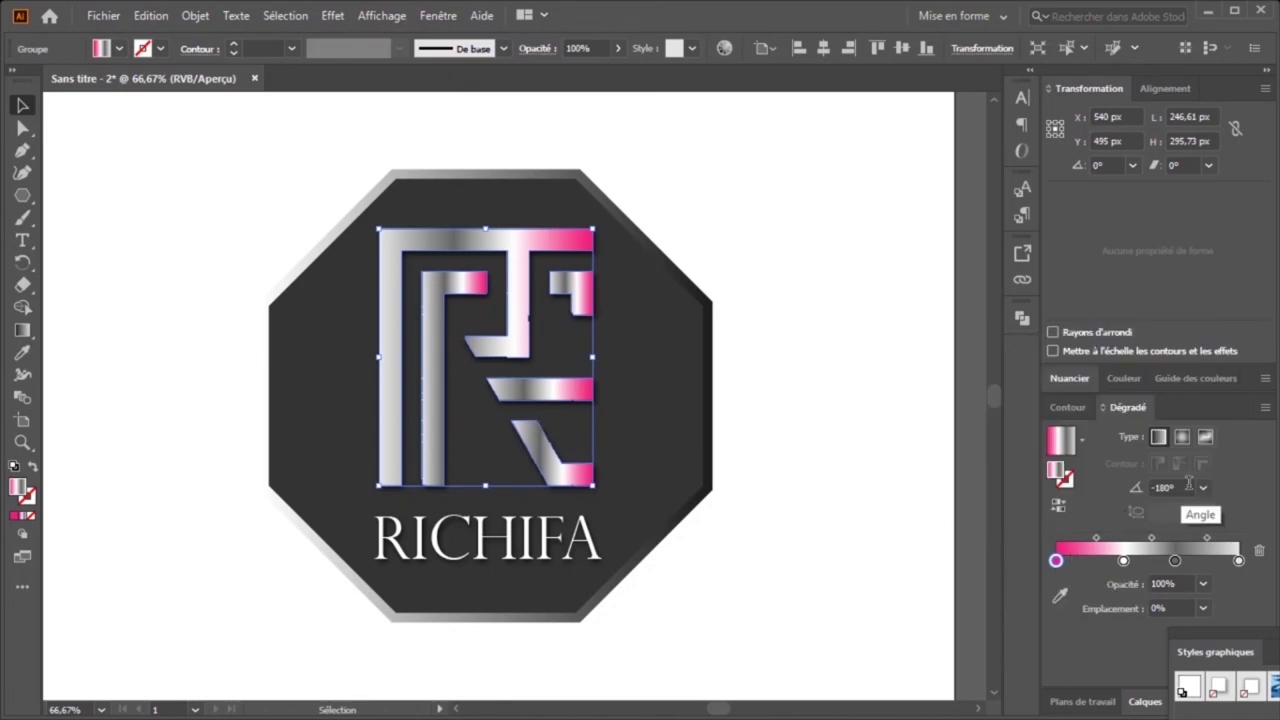
Step: Fill the octagon black, then trial a gradient fill with a dark blue #0c0076 stop
{"action": "left_click", "coordinate": [1093, 494]}
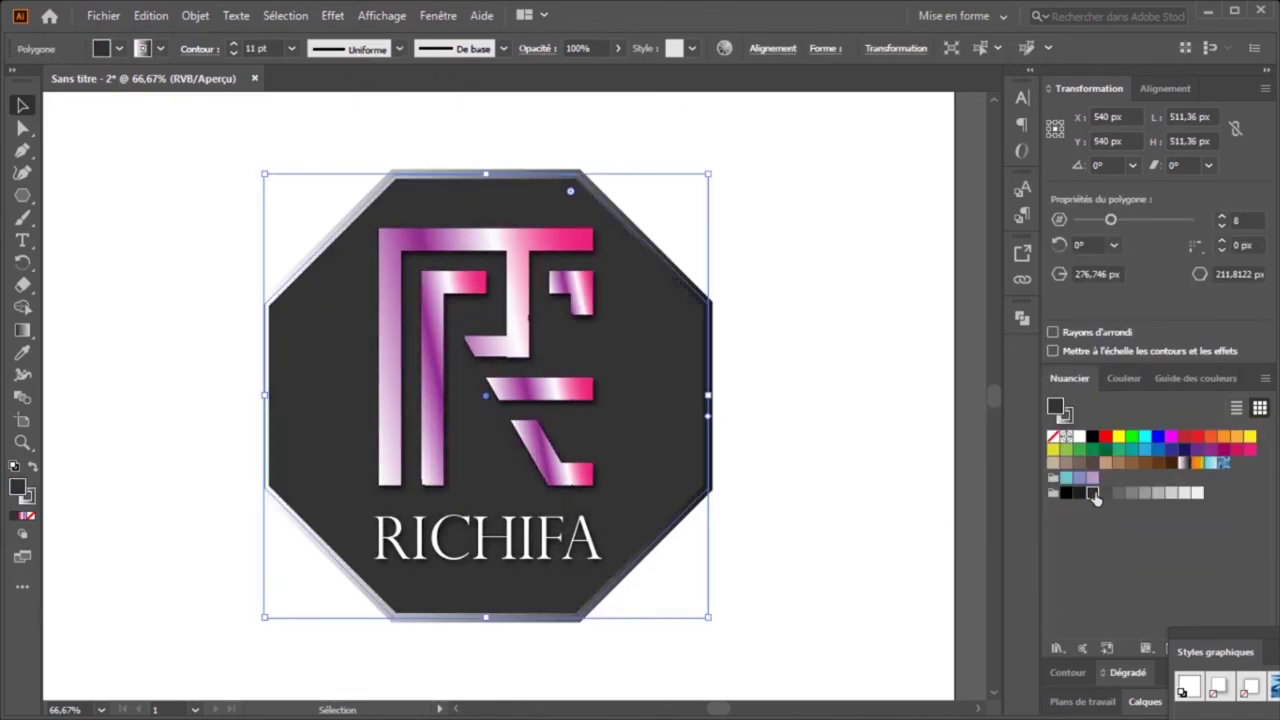
{"action": "left_click", "coordinate": [1078, 494]}
{"action": "left_click", "coordinate": [22, 330]}
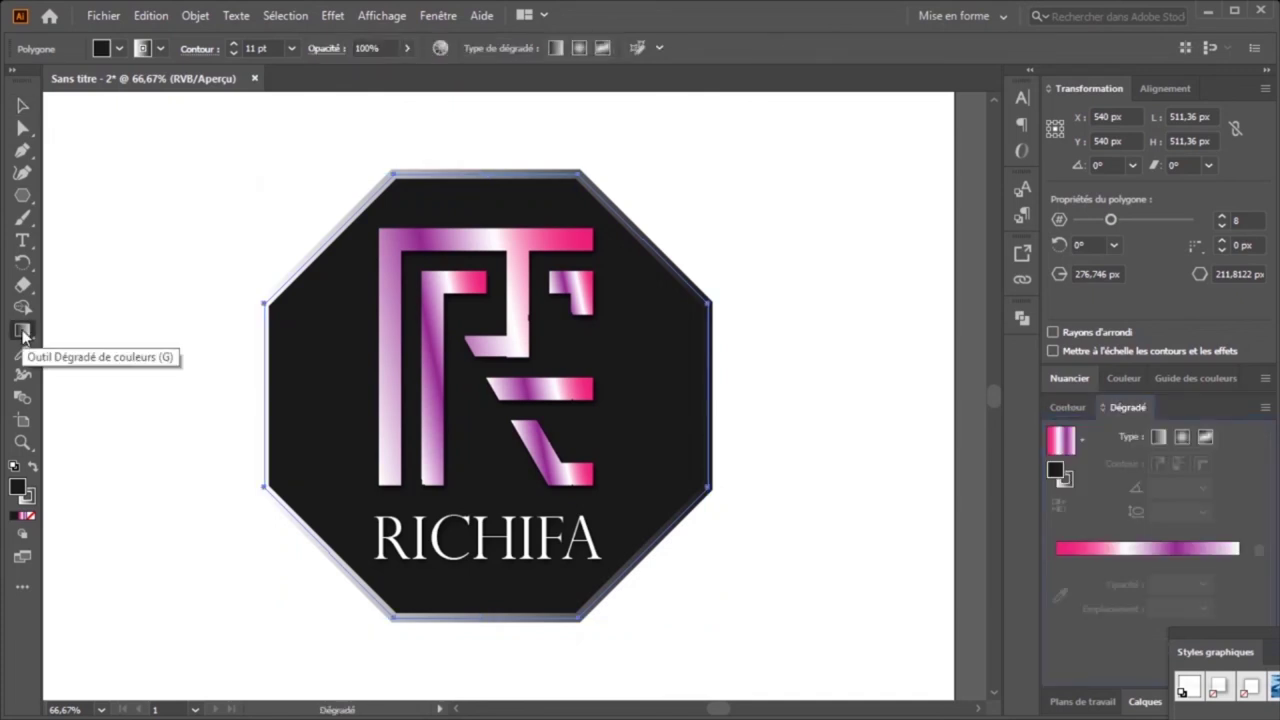
{"action": "left_click", "coordinate": [1147, 550]}
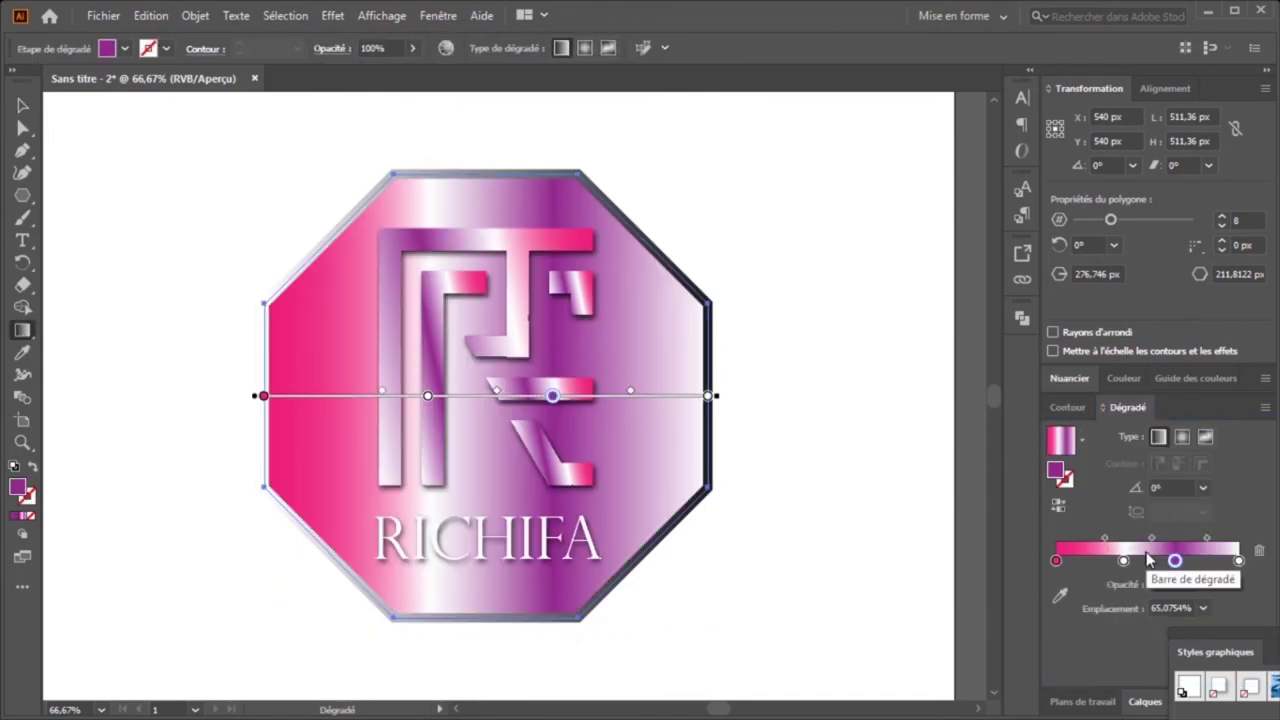
{"action": "left_click", "coordinate": [1066, 407]}
{"action": "left_click", "coordinate": [1122, 378]}
{"action": "left_click", "coordinate": [1152, 459]}
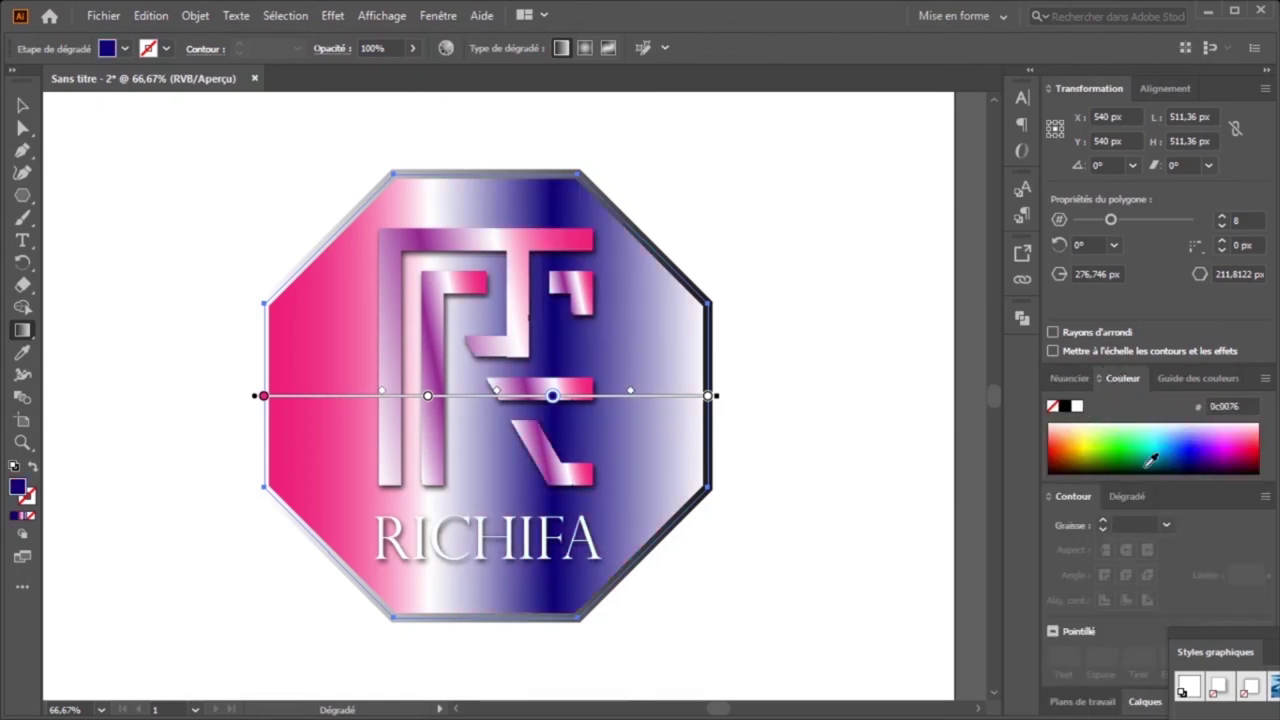
Step: Undo the trial gradient so the octagon keeps its black fill
{"action": "key", "text": "ctrl+z"}
{"action": "key", "text": "ctrl+z"}
{"action": "key", "text": "v"}
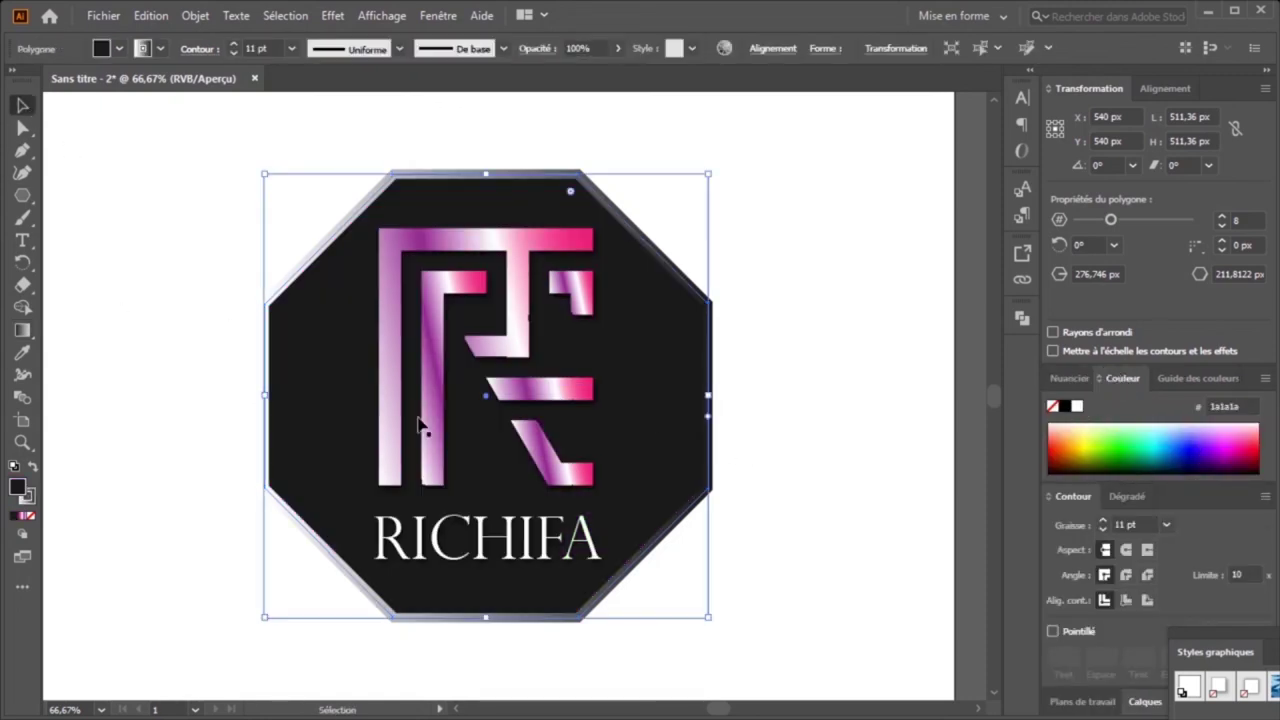
{"action": "left_click", "coordinate": [1064, 379]}
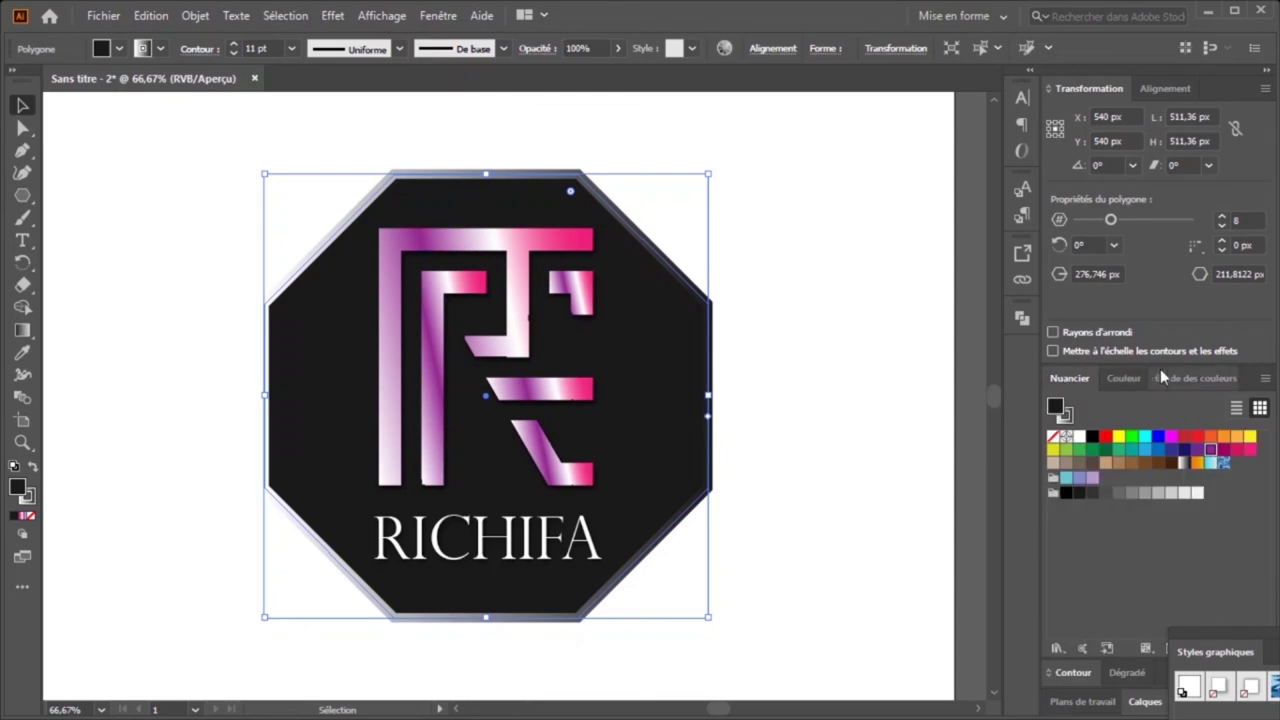
{"action": "key", "text": "g"}
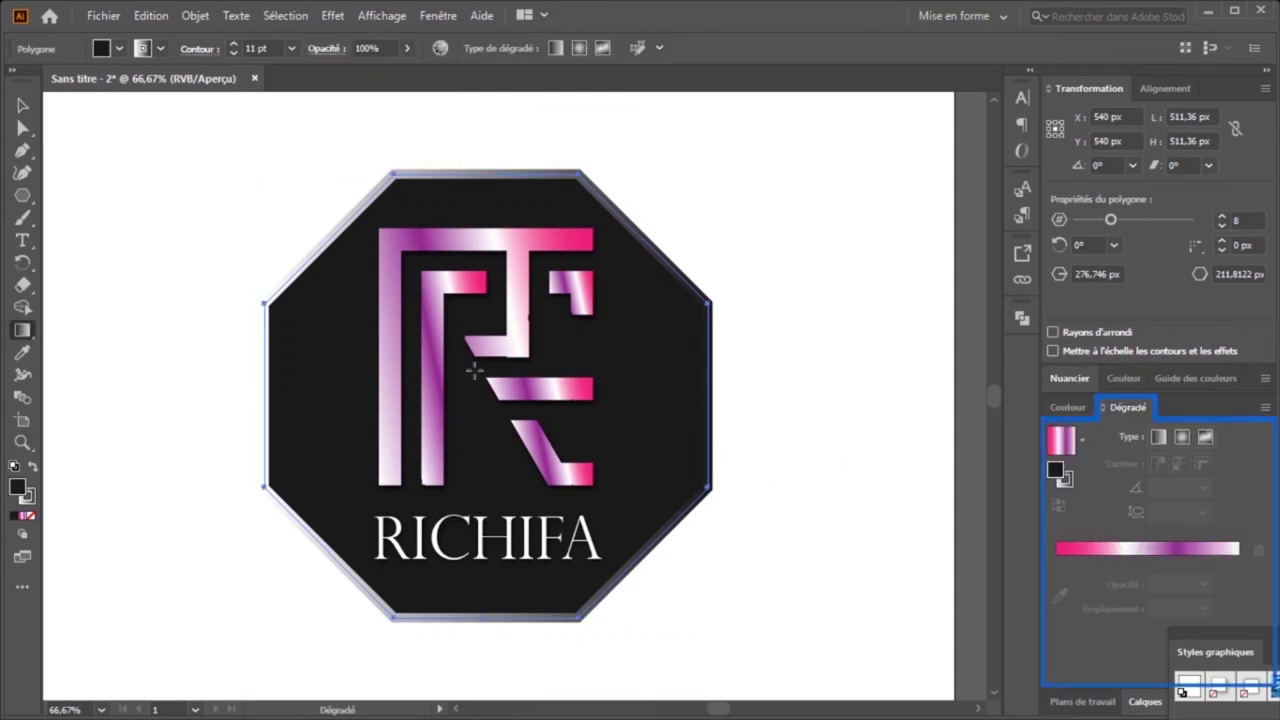
{"action": "left_click", "coordinate": [1121, 379]}
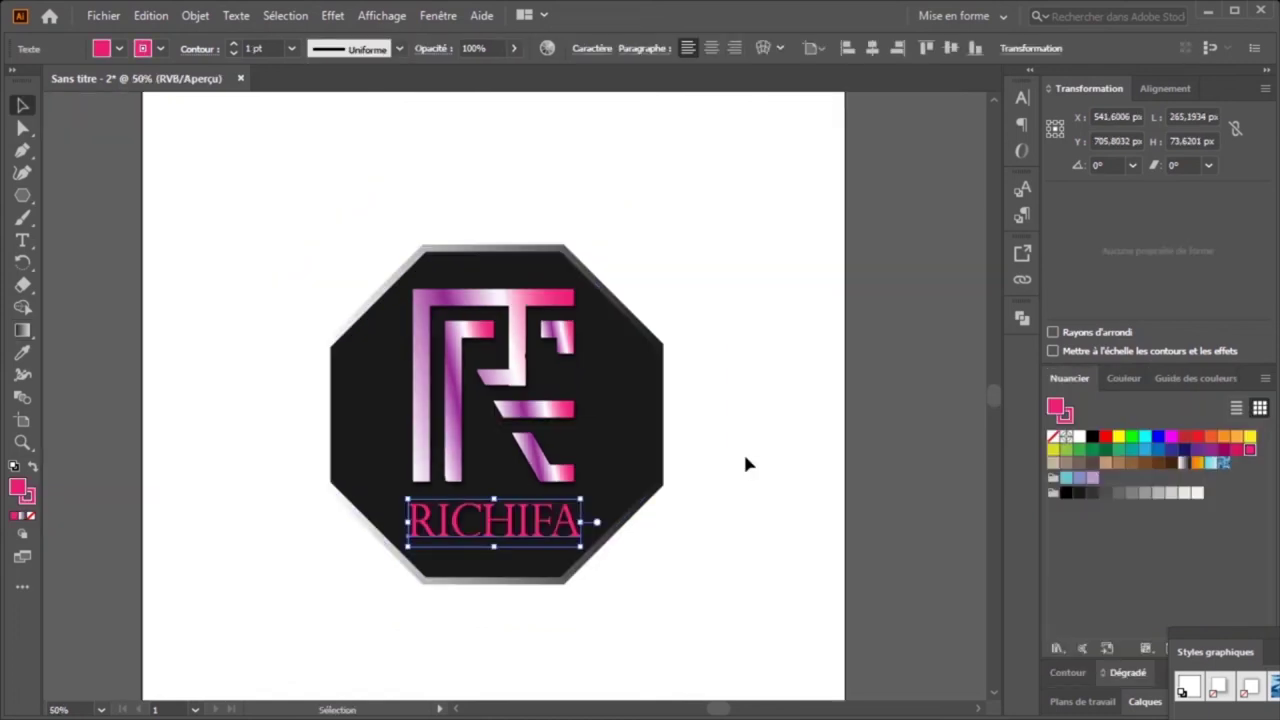
Step: Give the octagon a solid pink border from the swatches, then zoom in on the monogram
{"action": "left_click", "coordinate": [743, 451]}
{"action": "left_click", "coordinate": [640, 480]}
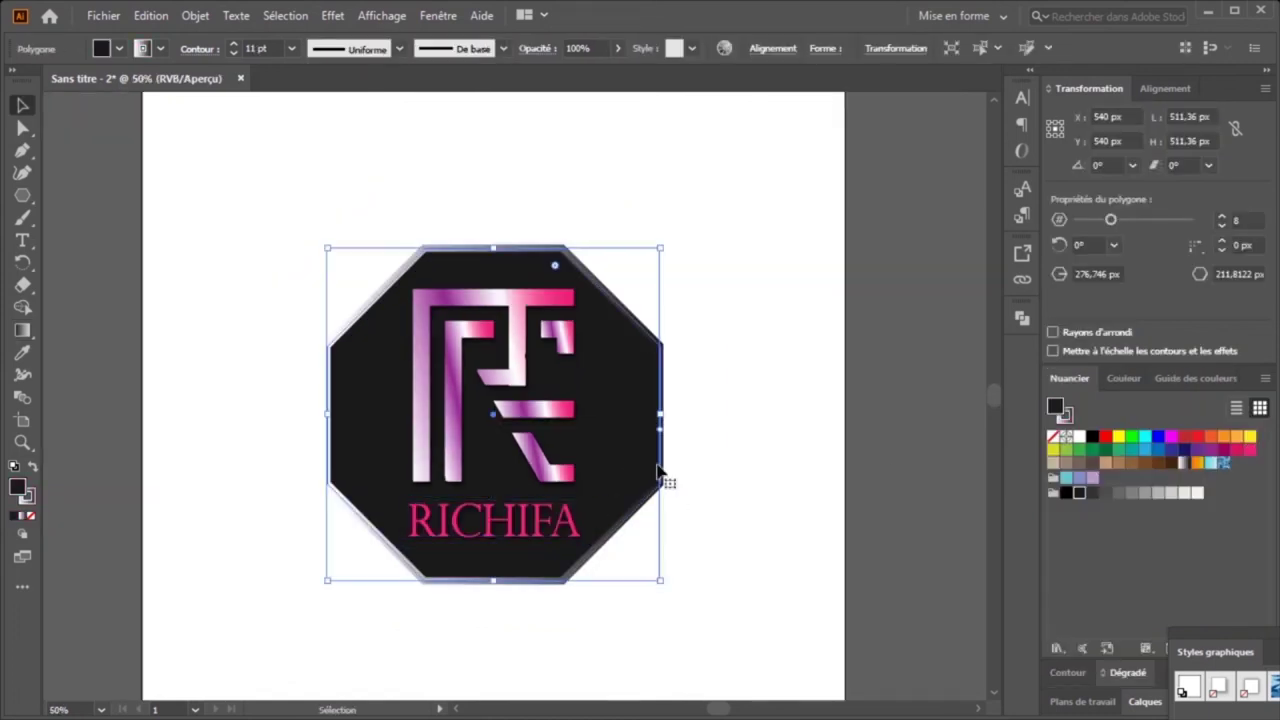
{"action": "left_click", "coordinate": [1076, 418]}
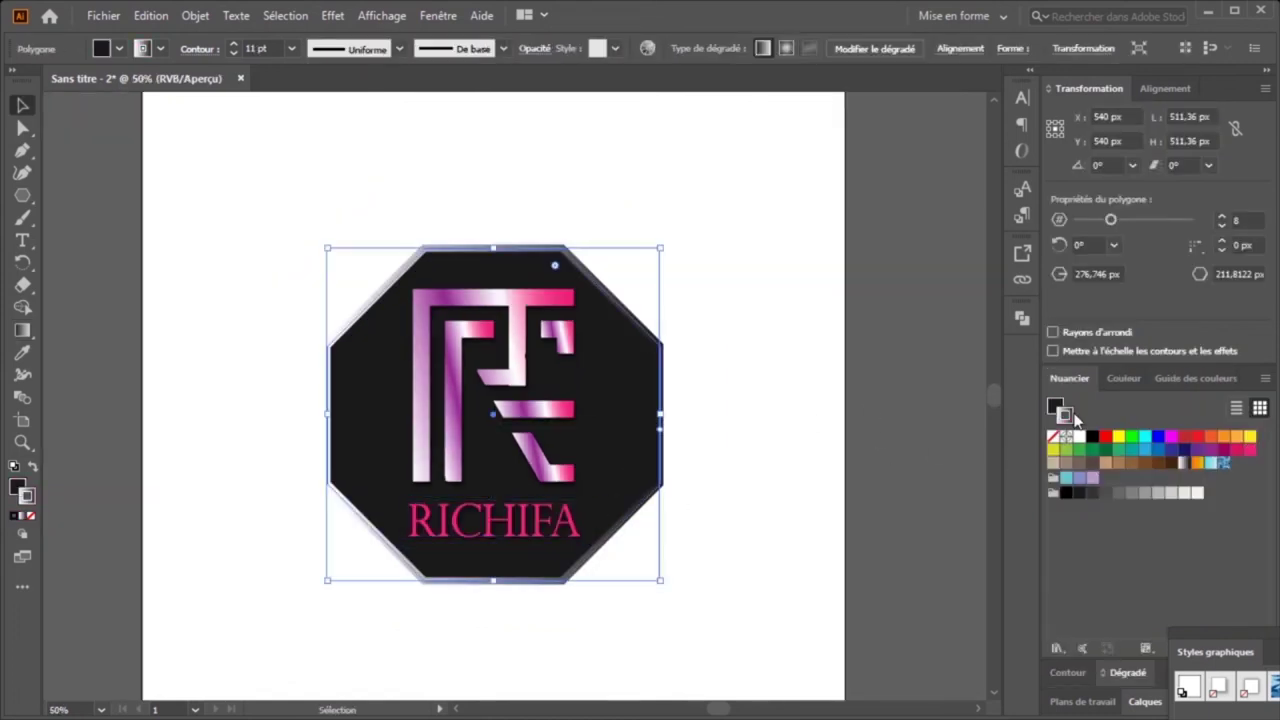
{"action": "left_click", "coordinate": [1249, 452]}
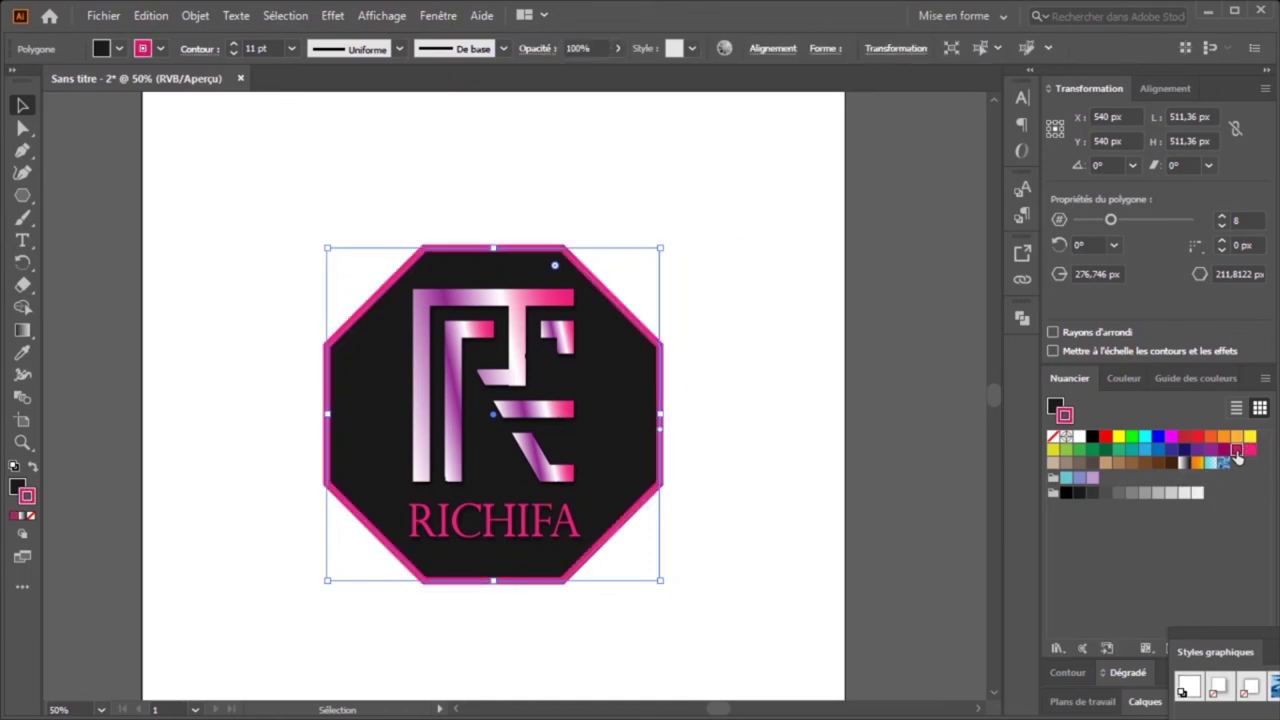
{"action": "left_click", "coordinate": [760, 384]}
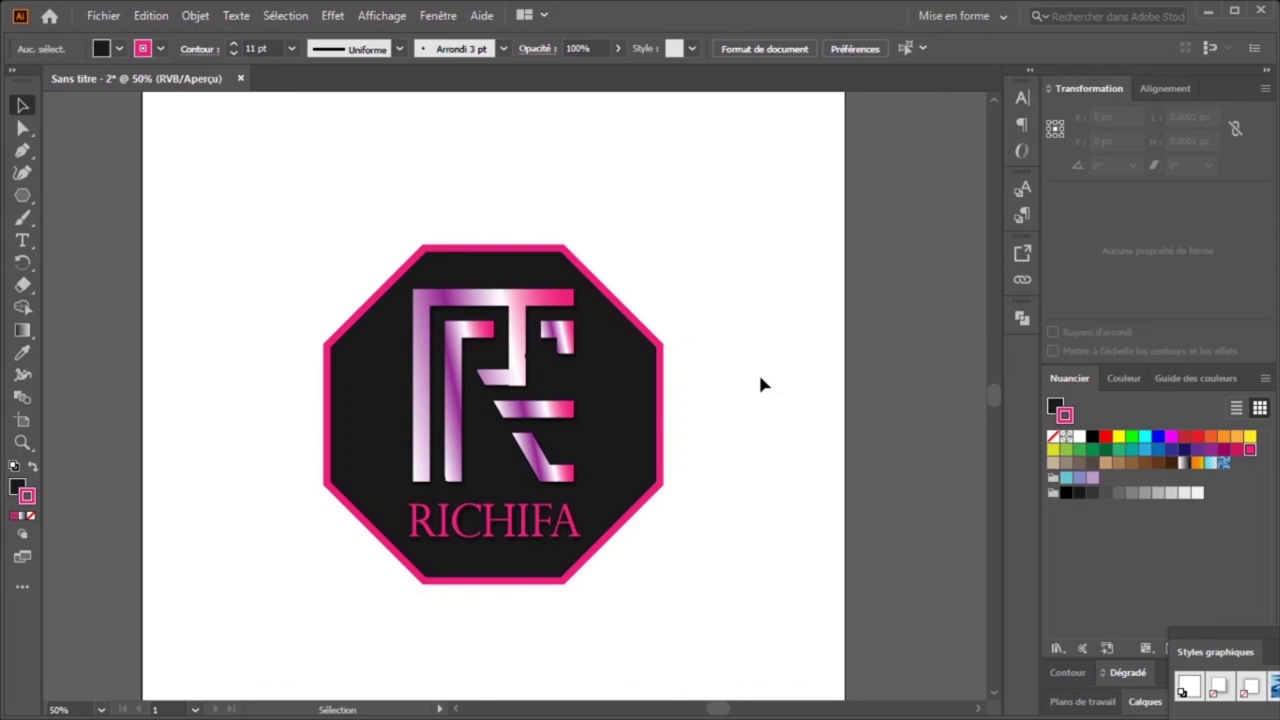
{"action": "key", "text": "ctrl+plus"}
{"action": "key", "text": "ctrl+plus"}
{"action": "key", "text": "ctrl+plus"}
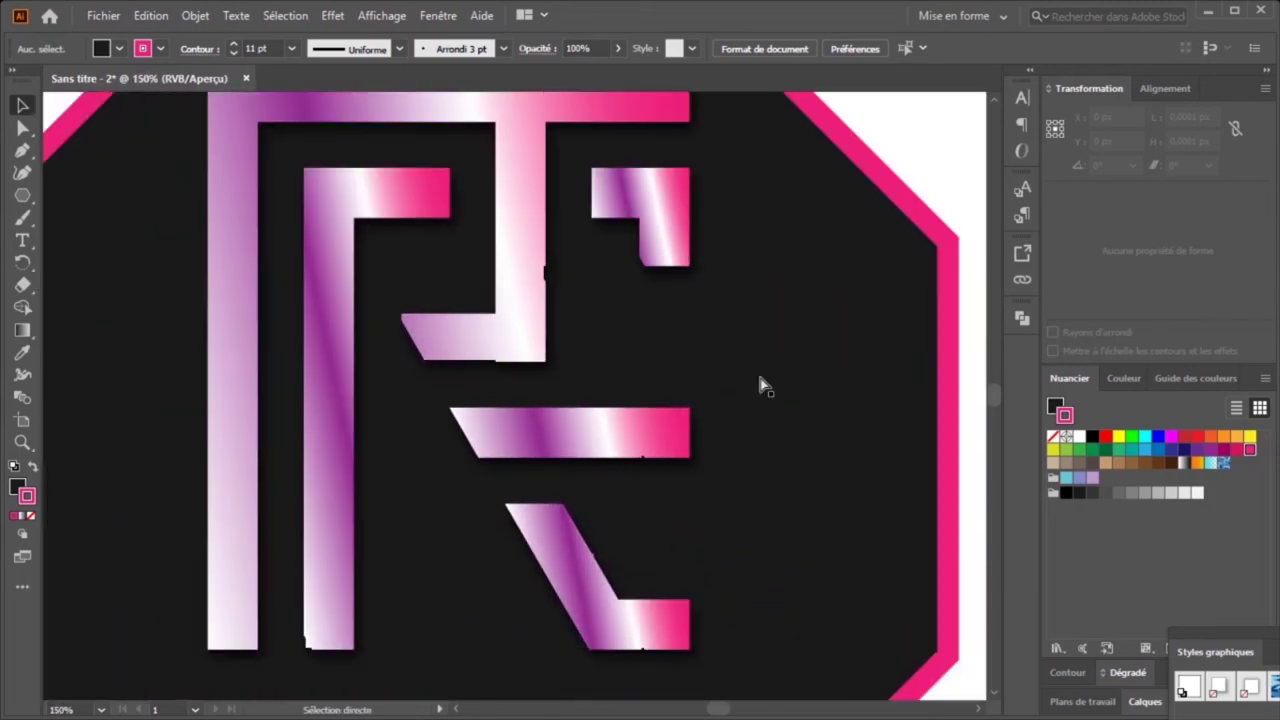
{"action": "key", "text": "ctrl+minus"}
{"action": "key", "text": "ctrl+minus"}
{"action": "mouse_move", "coordinate": [992, 391]}
{"action": "left_mouse_down"}
{"action": "mouse_move", "coordinate": [986, 303]}
{"action": "mouse_move", "coordinate": [979, 399]}
{"action": "left_mouse_up"}
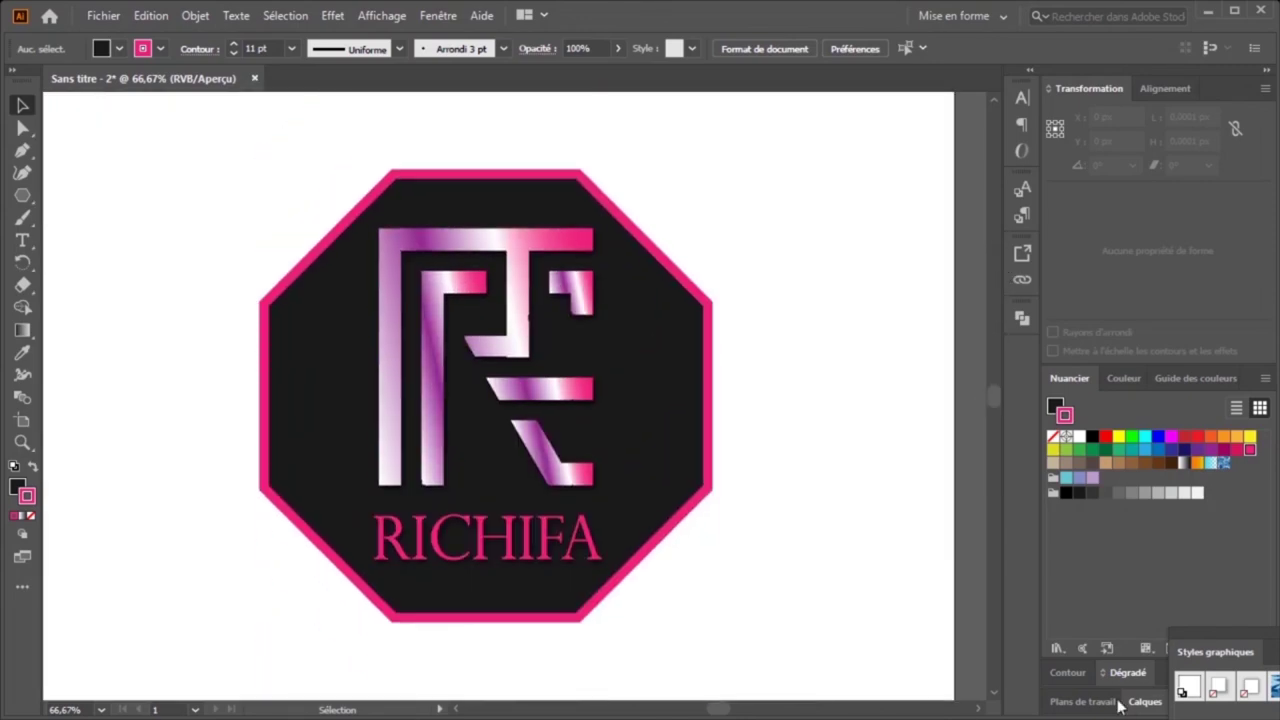
{"action": "key", "text": "ctrl+plus"}
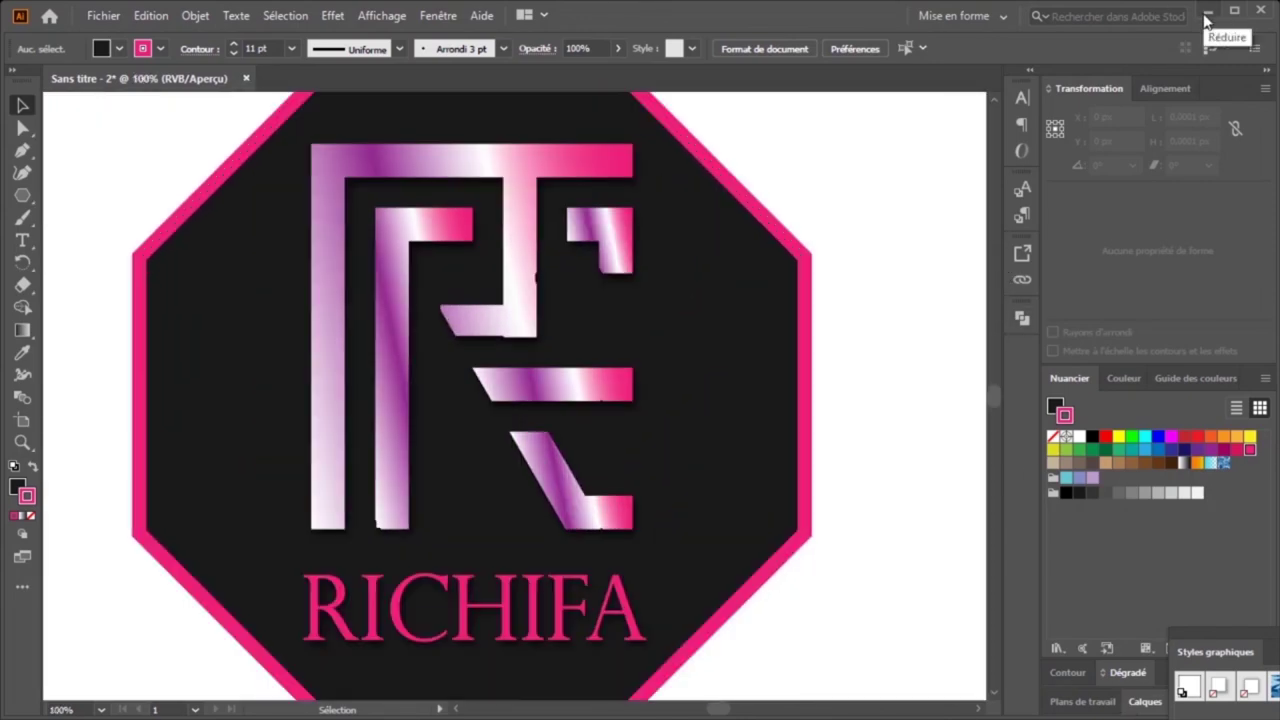
{"action": "key", "text": "ctrl+plus"}
{"action": "key", "text": "ctrl+plus"}
{"action": "key", "text": "ctrl+plus"}
{"action": "key", "text": "ctrl+minus"}
{"action": "key", "text": "ctrl+minus"}
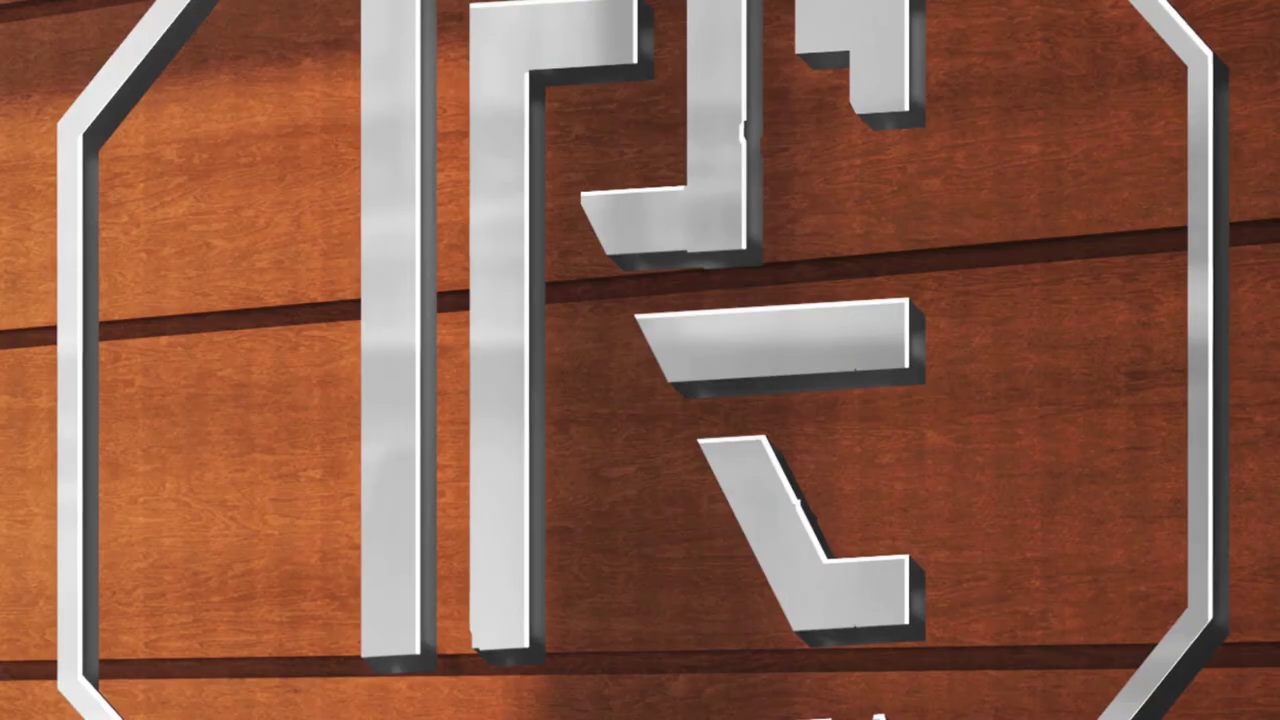